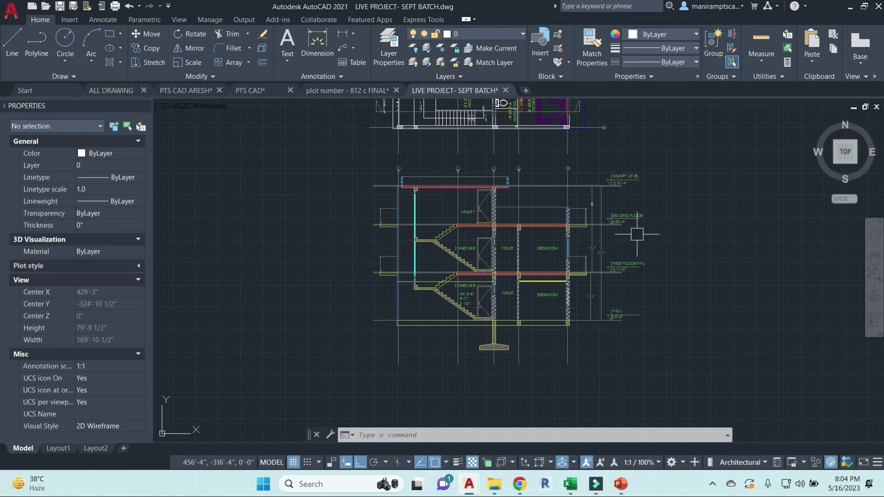
Switch to the Google Meet window, admit the waiting participant, and return to AutoCAD
{"action": "scroll", "coordinate": [636, 234], "scroll_direction": "up", "scroll_amount": 2}
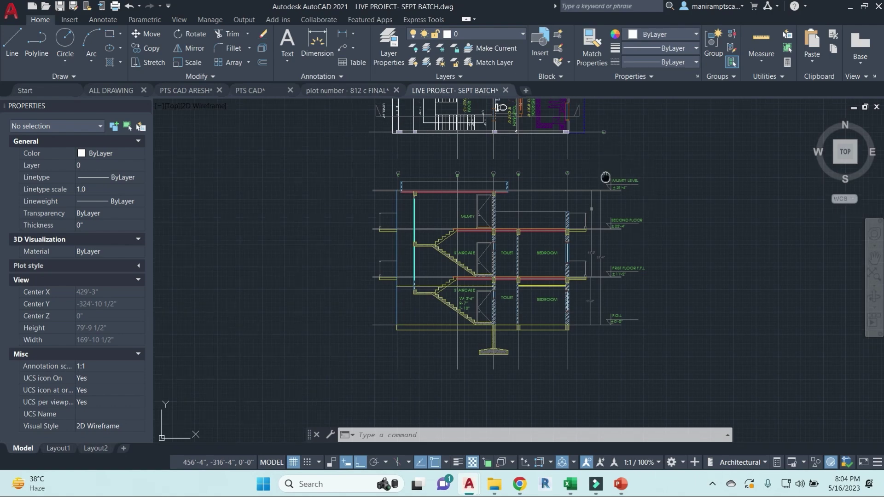
{"action": "middle_click_drag", "start_coordinate": [608, 177], "coordinate": [546, 207]}
{"action": "scroll", "coordinate": [546, 207], "scroll_direction": "up", "scroll_amount": 1}
{"action": "mouse_move", "coordinate": [519, 483]}
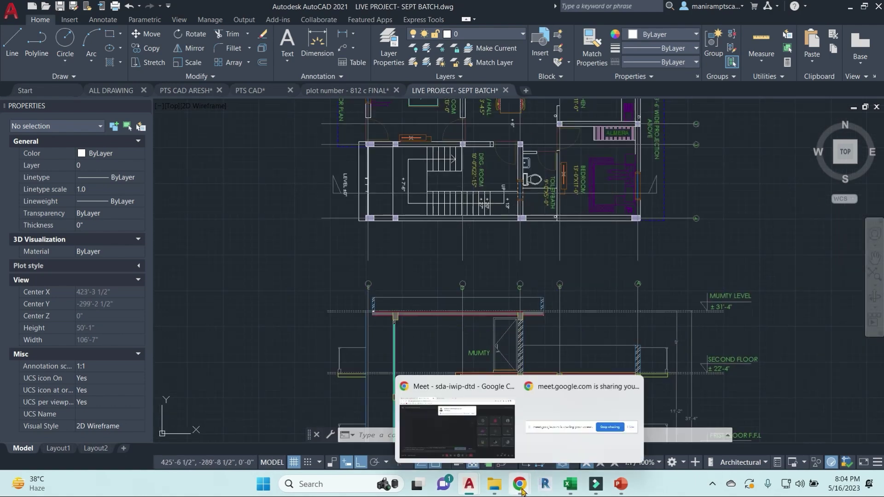
{"action": "left_click", "coordinate": [496, 462]}
{"action": "left_click", "coordinate": [561, 125]}
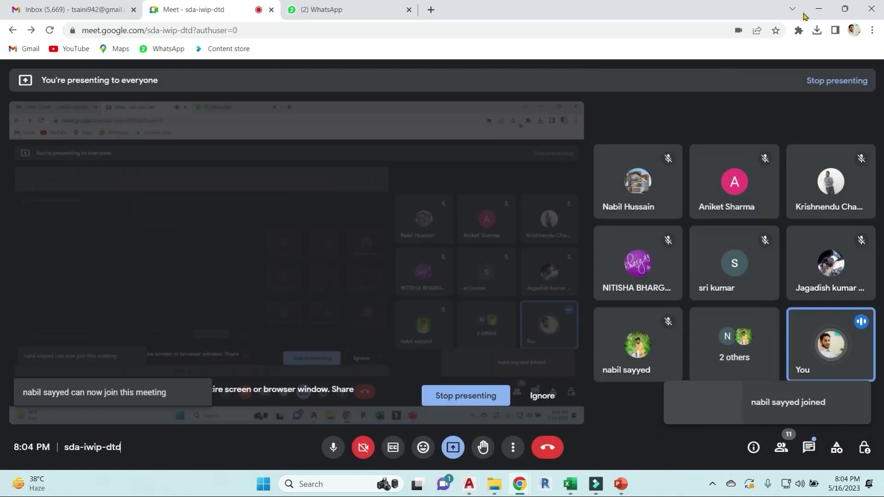
{"action": "left_click", "coordinate": [469, 484]}
Examine the section cut line across the ground floor plan, following it through the stair, toilet and bedroom to the outer wall
{"action": "scroll", "coordinate": [602, 244], "scroll_direction": "up", "scroll_amount": 2}
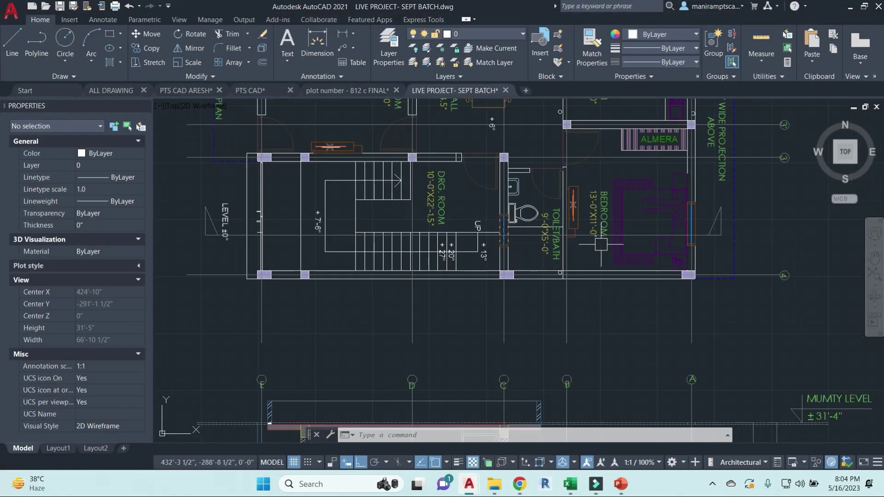
{"action": "left_click", "coordinate": [603, 235]}
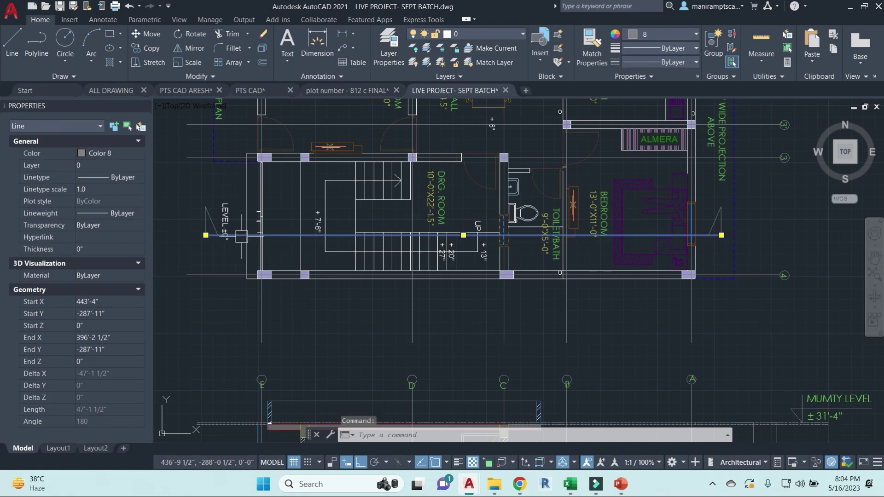
{"action": "key", "text": "Escape"}
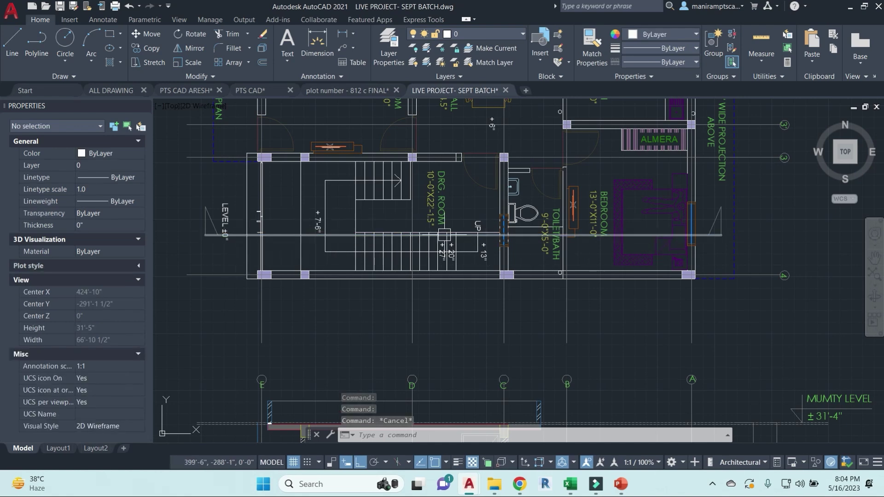
{"action": "scroll", "coordinate": [221, 244], "scroll_direction": "up", "scroll_amount": 6}
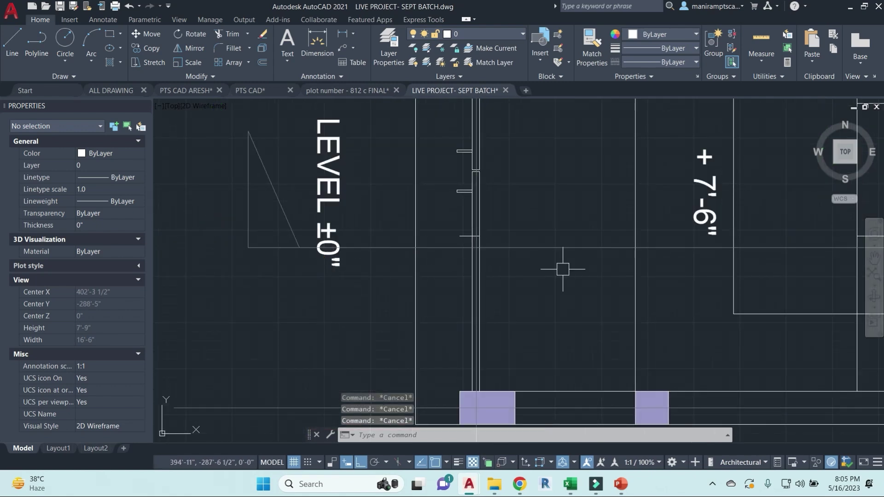
{"action": "middle_click_drag", "start_coordinate": [566, 264], "coordinate": [253, 256]}
{"action": "scroll", "coordinate": [408, 251], "scroll_direction": "down", "scroll_amount": 2}
{"action": "mouse_move", "coordinate": [642, 249]}
{"action": "middle_mouse_down"}
{"action": "mouse_move", "coordinate": [536, 233]}
{"action": "mouse_move", "coordinate": [525, 244]}
{"action": "middle_mouse_up"}
{"action": "scroll", "coordinate": [532, 231], "scroll_direction": "up", "scroll_amount": 4}
{"action": "scroll", "coordinate": [532, 231], "scroll_direction": "down", "scroll_amount": 4}
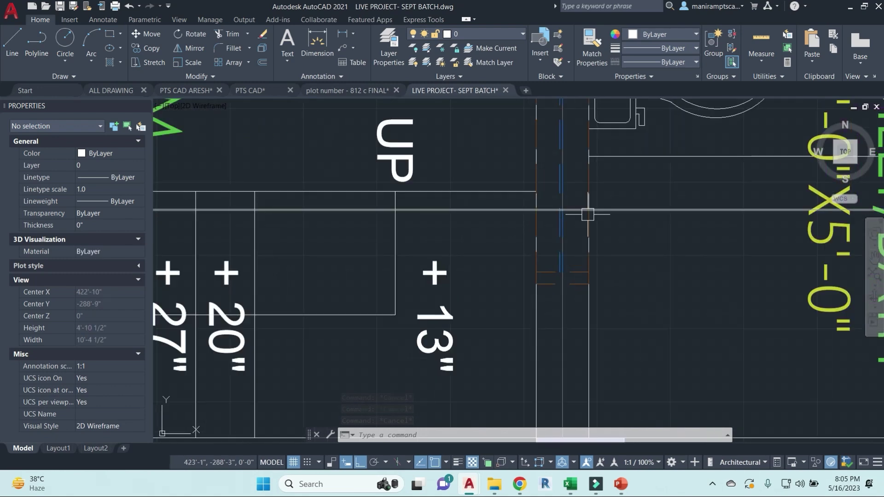
{"action": "middle_click_drag", "start_coordinate": [571, 221], "coordinate": [415, 217]}
{"action": "scroll", "coordinate": [475, 238], "scroll_direction": "down", "scroll_amount": 2}
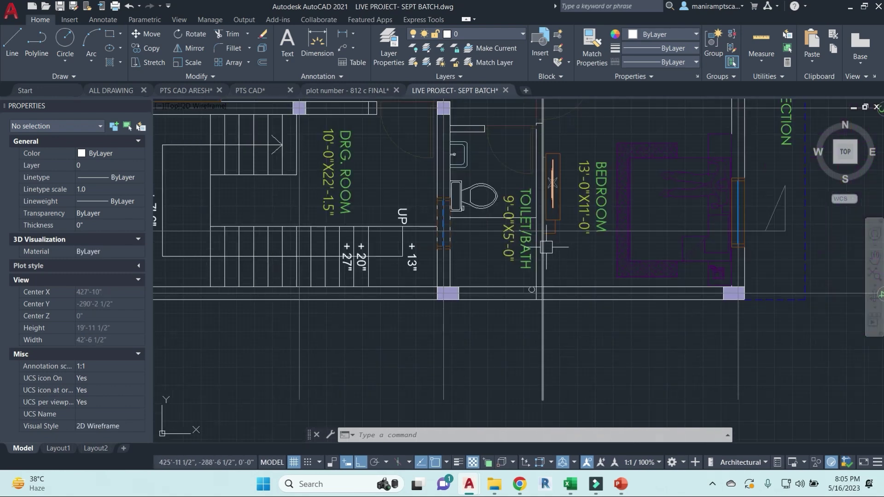
{"action": "scroll", "coordinate": [564, 243], "scroll_direction": "up", "scroll_amount": 2}
{"action": "middle_click_drag", "start_coordinate": [563, 244], "coordinate": [463, 284]}
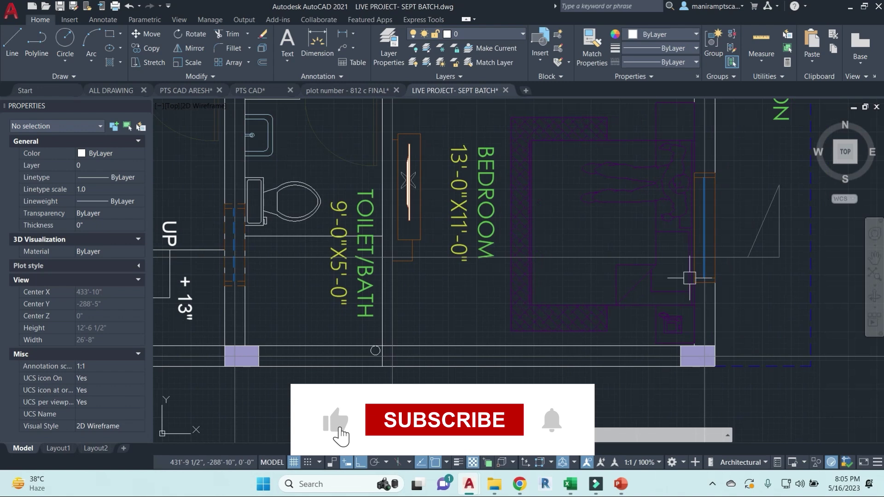
{"action": "scroll", "coordinate": [605, 279], "scroll_direction": "down", "scroll_amount": 4}
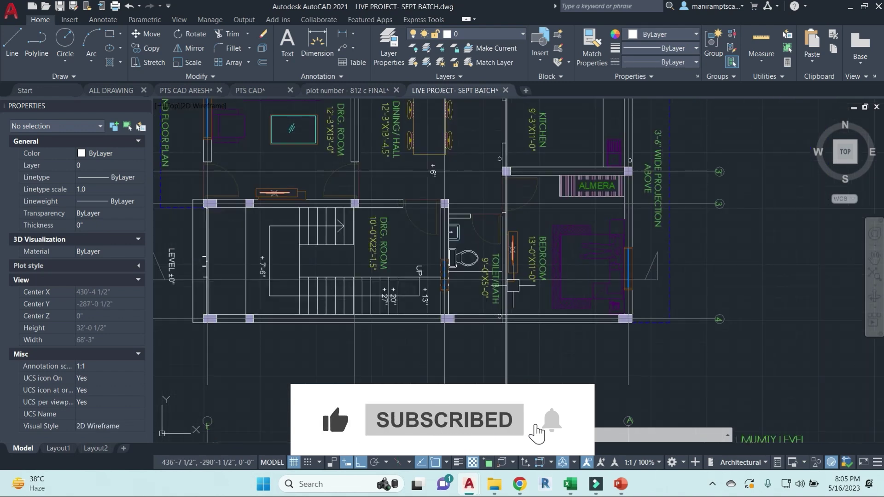
{"action": "left_click", "coordinate": [552, 279]}
{"action": "scroll", "coordinate": [645, 280], "scroll_direction": "up", "scroll_amount": 3}
{"action": "left_click", "coordinate": [655, 298]}
{"action": "left_click", "coordinate": [648, 230]}
{"action": "scroll", "coordinate": [644, 230], "scroll_direction": "down", "scroll_amount": 3}
{"action": "scroll", "coordinate": [460, 262], "scroll_direction": "up", "scroll_amount": 3}
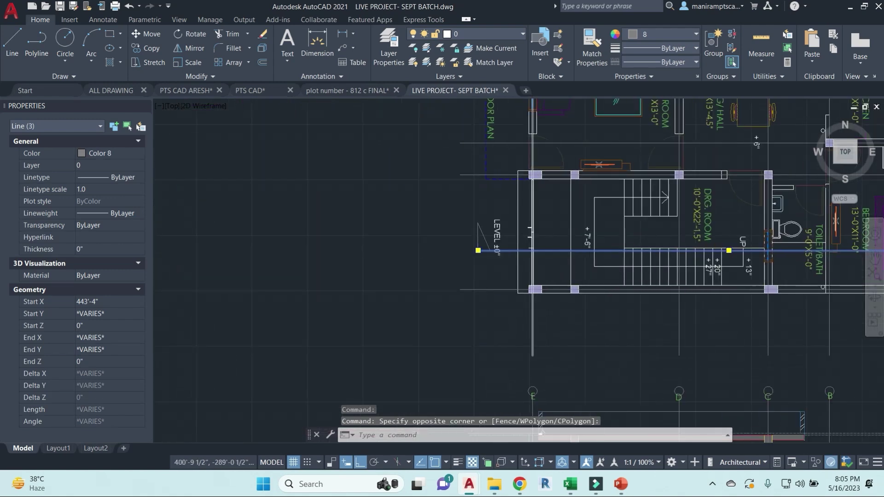
{"action": "left_click", "coordinate": [455, 276]}
{"action": "left_click", "coordinate": [417, 194]}
{"action": "type", "text": "M"}
{"action": "key", "text": "Return"}
{"action": "left_click", "coordinate": [369, 265]}
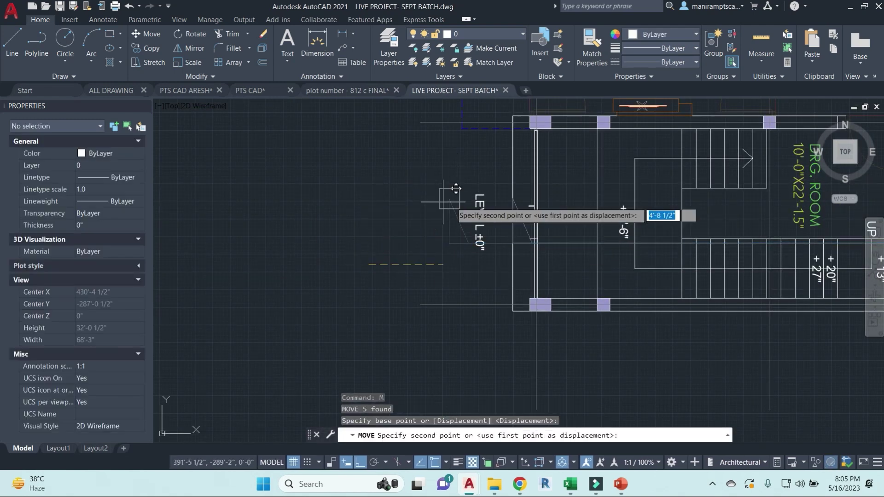
{"action": "key", "text": "Escape"}
Examine the lower staircase flights, landing and adjoining floor slab in the building section
{"action": "scroll", "coordinate": [381, 272], "scroll_direction": "down", "scroll_amount": 3}
{"action": "scroll", "coordinate": [438, 269], "scroll_direction": "up", "scroll_amount": 6}
{"action": "scroll", "coordinate": [439, 270], "scroll_direction": "up", "scroll_amount": 5}
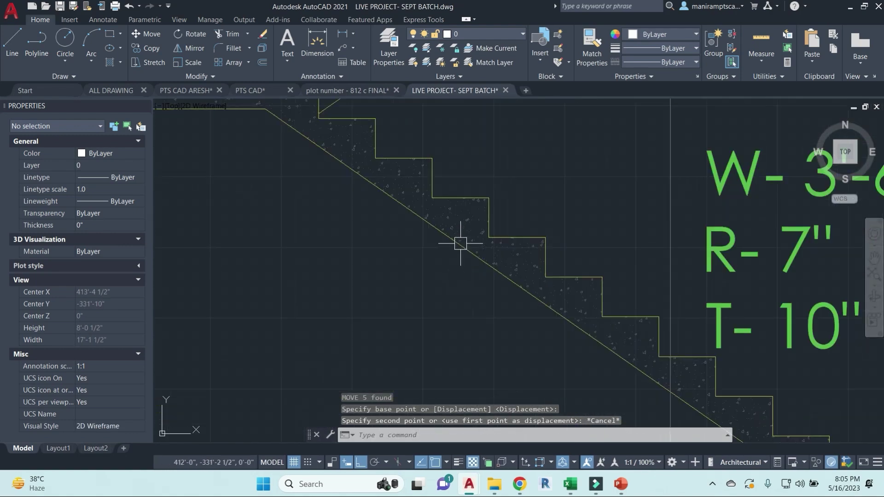
{"action": "scroll", "coordinate": [670, 357], "scroll_direction": "down", "scroll_amount": 5}
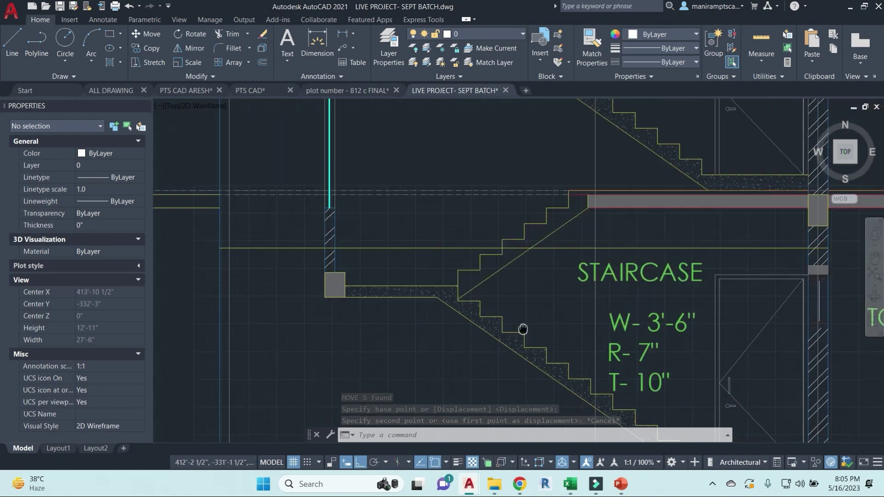
{"action": "middle_click_drag", "start_coordinate": [348, 240], "coordinate": [361, 286]}
{"action": "scroll", "coordinate": [366, 238], "scroll_direction": "up", "scroll_amount": 6}
{"action": "scroll", "coordinate": [392, 272], "scroll_direction": "down", "scroll_amount": 5}
{"action": "scroll", "coordinate": [466, 296], "scroll_direction": "up", "scroll_amount": 3}
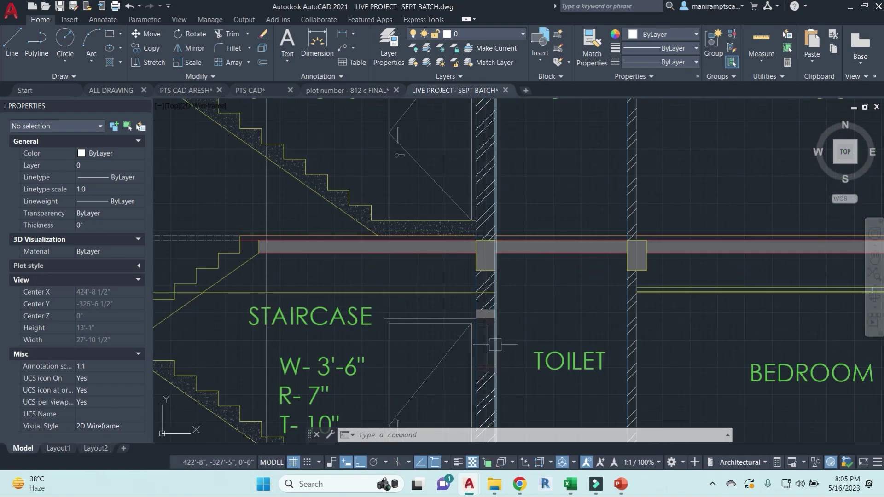
Examine the toilet wall lintel and the ceiling lines above the ground floor bedroom in the section
{"action": "scroll", "coordinate": [461, 322], "scroll_direction": "up", "scroll_amount": 8}
{"action": "scroll", "coordinate": [484, 244], "scroll_direction": "down", "scroll_amount": 7}
{"action": "scroll", "coordinate": [486, 246], "scroll_direction": "down", "scroll_amount": 6}
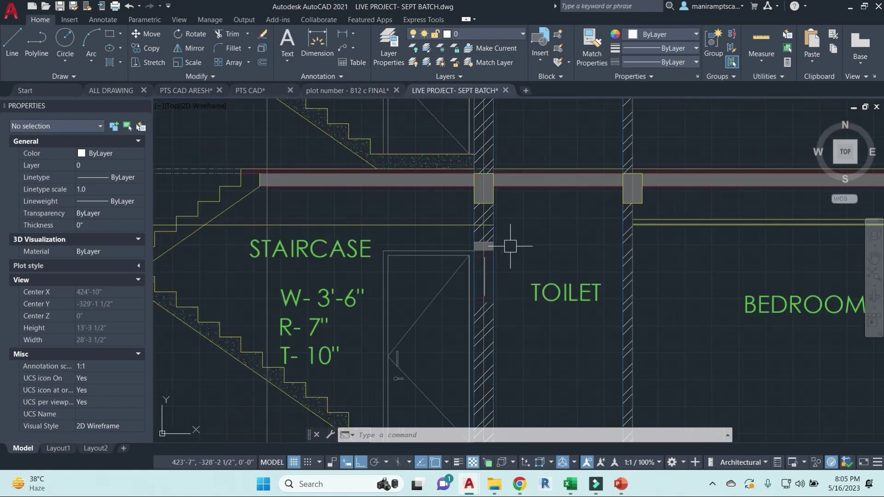
{"action": "scroll", "coordinate": [554, 236], "scroll_direction": "down", "scroll_amount": 4}
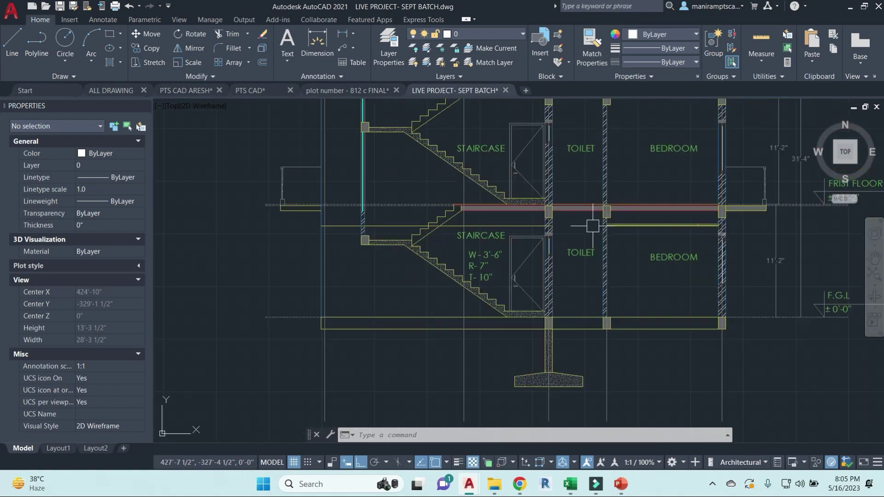
{"action": "scroll", "coordinate": [509, 220], "scroll_direction": "up", "scroll_amount": 8}
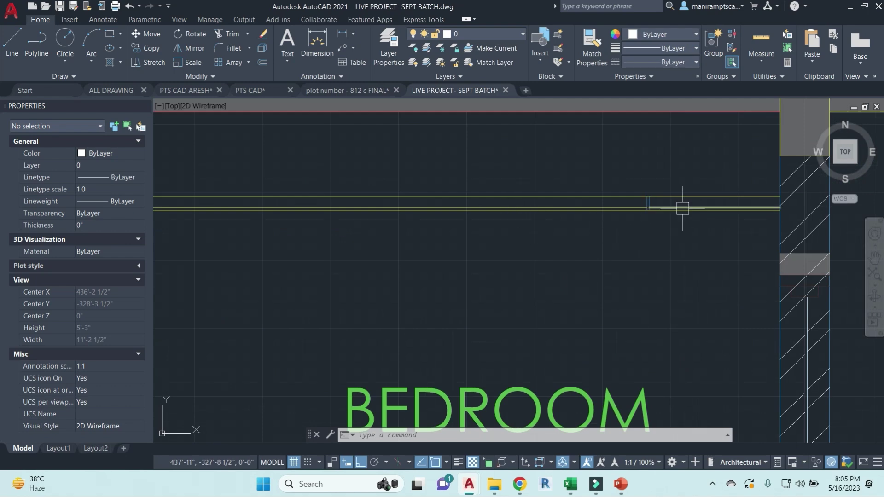
{"action": "scroll", "coordinate": [616, 230], "scroll_direction": "down", "scroll_amount": 3}
{"action": "scroll", "coordinate": [561, 275], "scroll_direction": "down", "scroll_amount": 5}
{"action": "scroll", "coordinate": [684, 290], "scroll_direction": "up", "scroll_amount": 6}
{"action": "scroll", "coordinate": [667, 290], "scroll_direction": "down", "scroll_amount": 5}
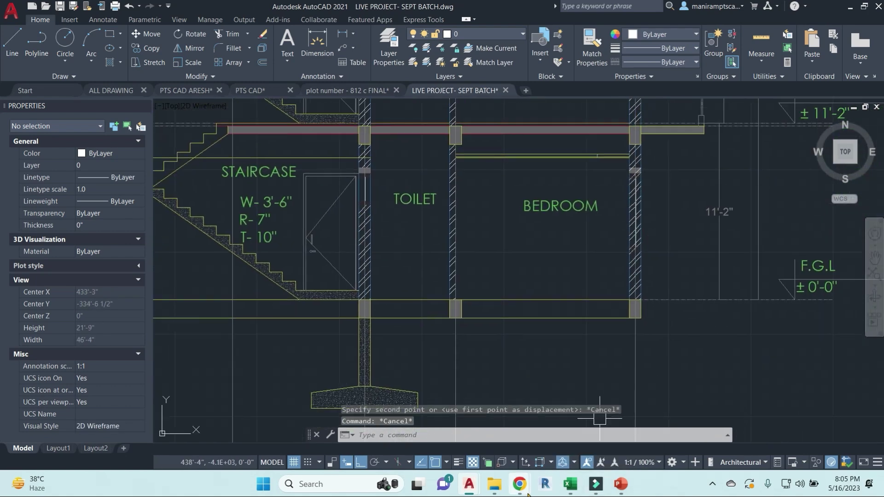
Admit the person waiting to join the Google Meet call and return to the AutoCAD drawing
{"action": "mouse_move", "coordinate": [519, 483]}
{"action": "left_click", "coordinate": [448, 414]}
{"action": "left_click", "coordinate": [561, 126]}
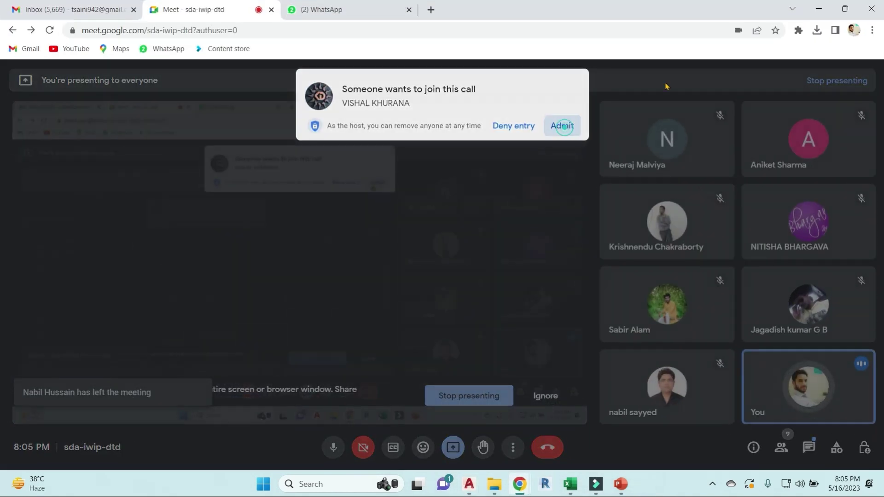
{"action": "key", "text": "alt+Tab"}
Examine the column footing beneath the plinth in the building section
{"action": "scroll", "coordinate": [644, 180], "scroll_direction": "down", "scroll_amount": 5}
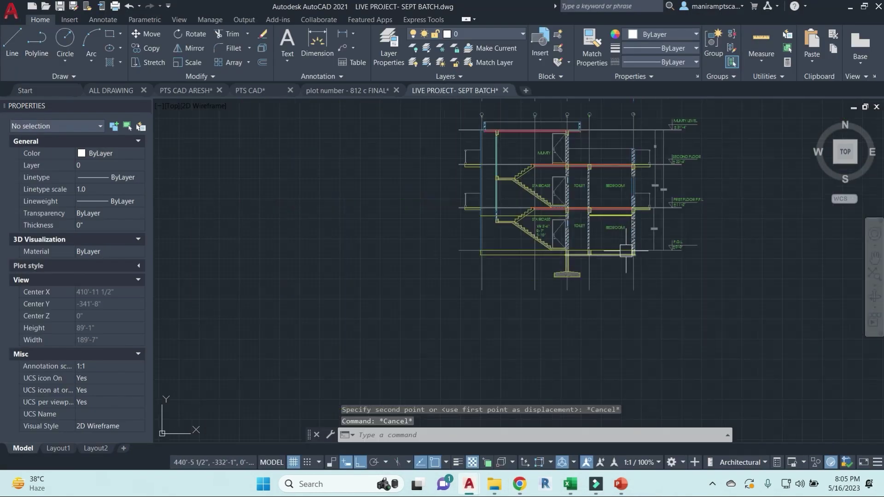
{"action": "scroll", "coordinate": [558, 201], "scroll_direction": "up", "scroll_amount": 7}
{"action": "scroll", "coordinate": [484, 271], "scroll_direction": "down", "scroll_amount": 5}
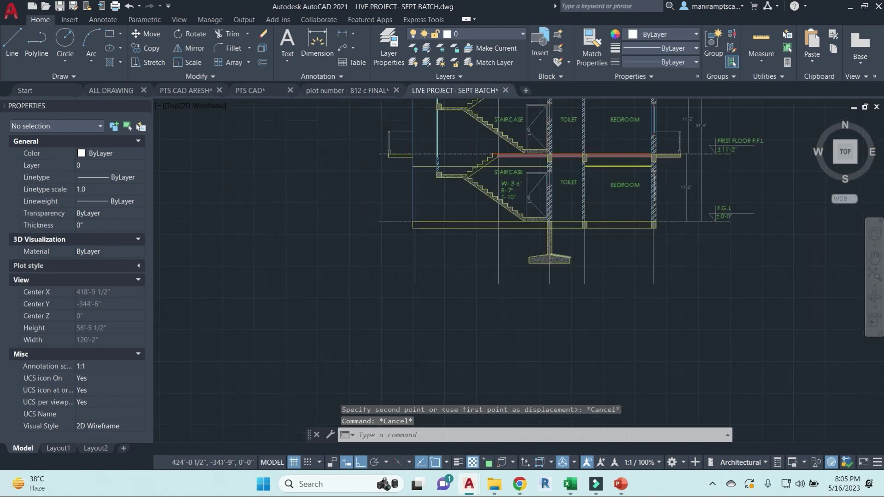
{"action": "scroll", "coordinate": [523, 388], "scroll_direction": "up", "scroll_amount": 5}
Let another waiting participant into the Google Meet call and minimize the browser window
{"action": "left_click", "coordinate": [519, 484]}
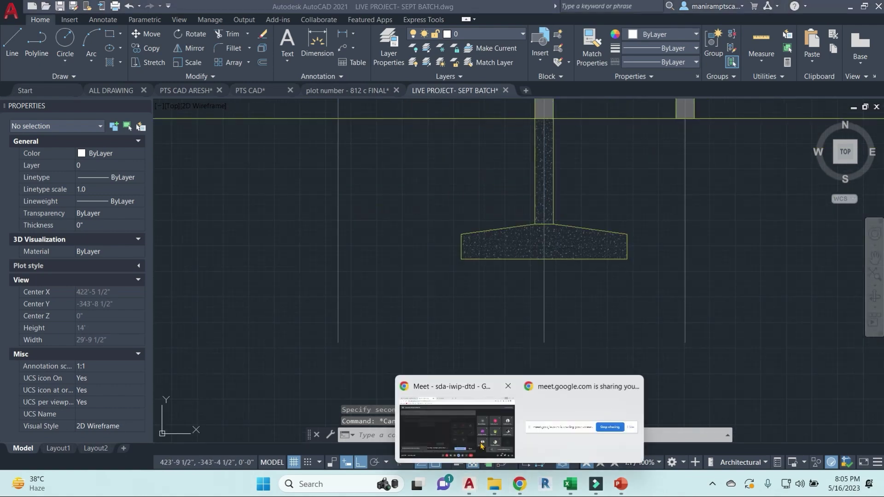
{"action": "left_click", "coordinate": [454, 418]}
{"action": "left_click", "coordinate": [562, 126]}
{"action": "left_click", "coordinate": [827, 8]}
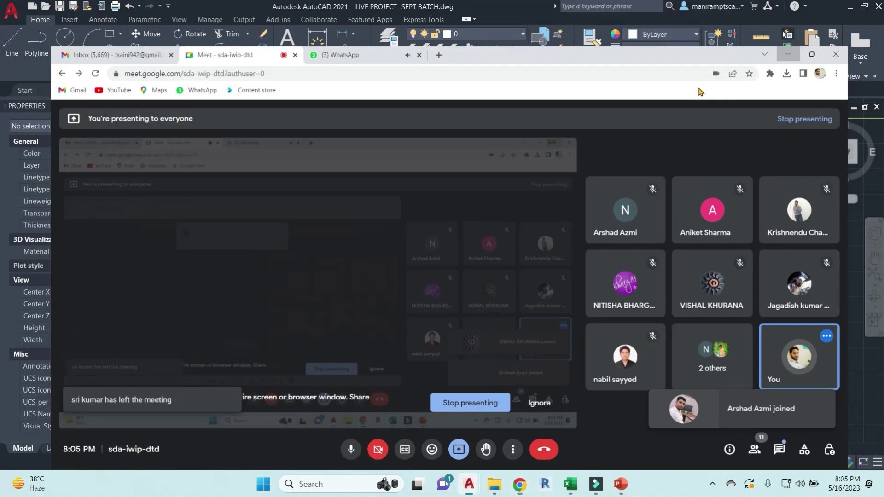
Search Google for "3D ELEVTION DETAILS" in a new Chrome tab and open the IndiaMART house elevation image
{"action": "scroll", "coordinate": [599, 308], "scroll_direction": "down", "scroll_amount": 5}
{"action": "middle_click_drag", "start_coordinate": [599, 308], "coordinate": [599, 308]}
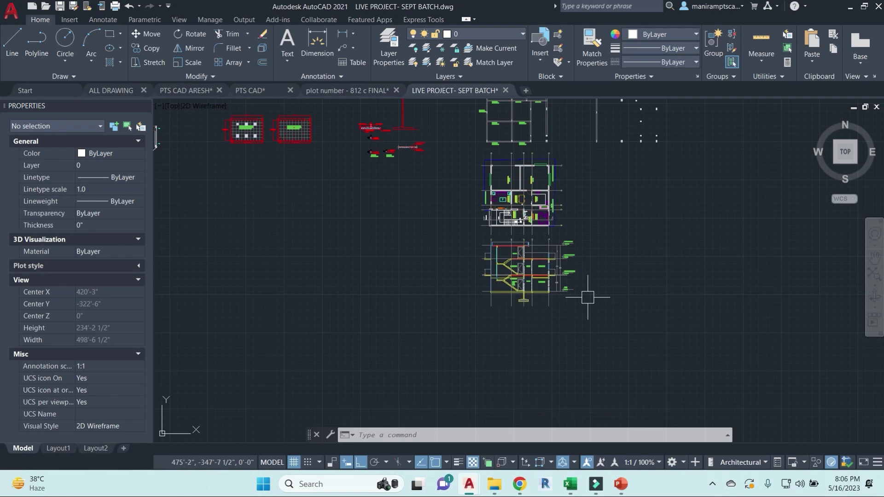
{"action": "mouse_move", "coordinate": [519, 483]}
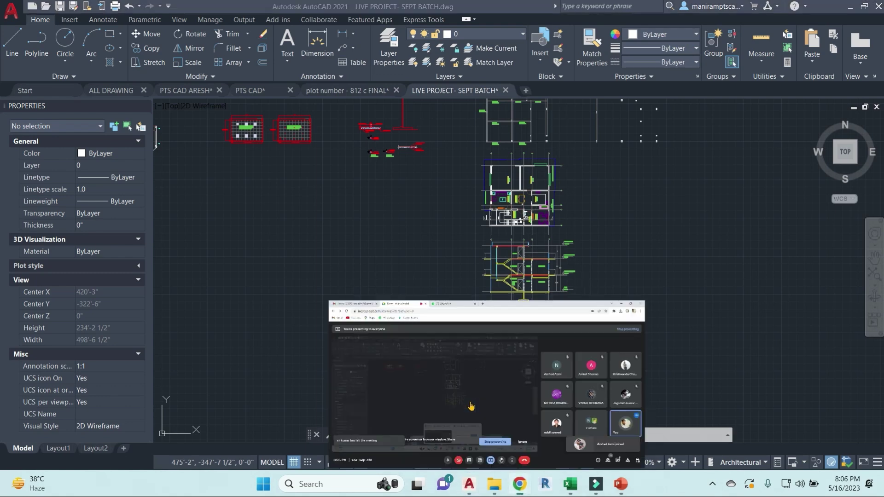
{"action": "left_click", "coordinate": [453, 396]}
{"action": "left_click", "coordinate": [430, 9]}
{"action": "left_click", "coordinate": [399, 242]}
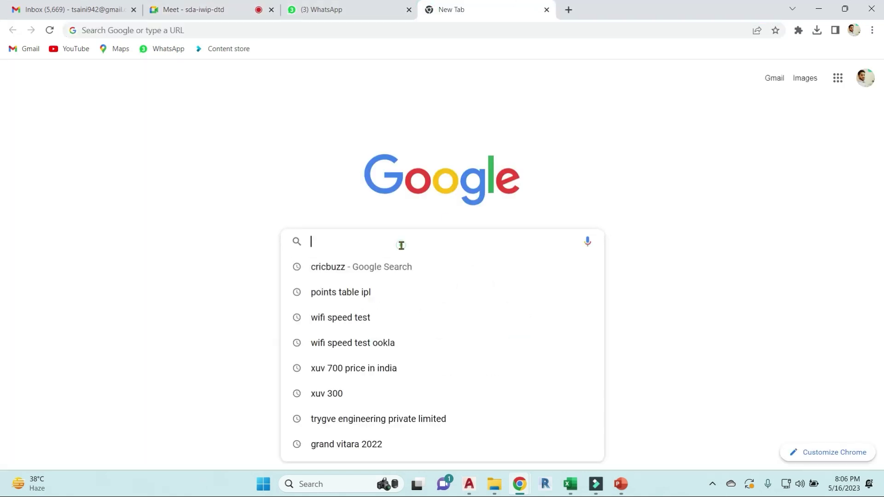
{"action": "type", "text": "3D ELEVT"}
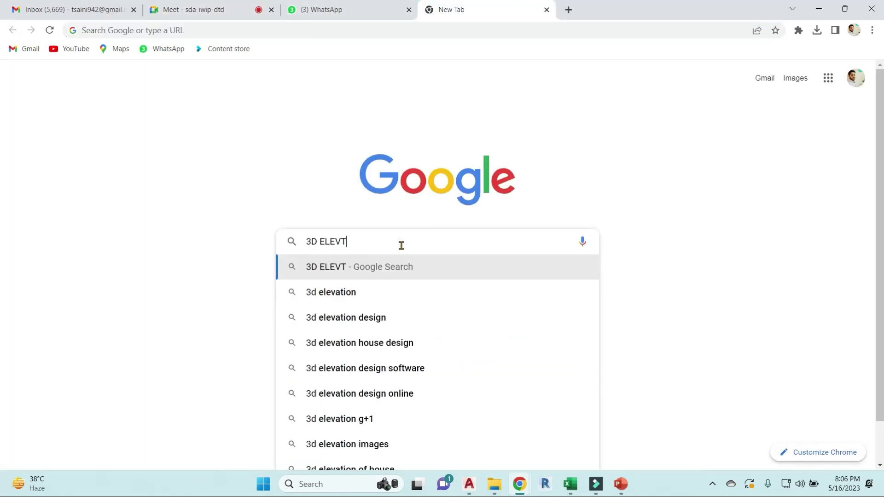
{"action": "type", "text": "ION DELVTI"}
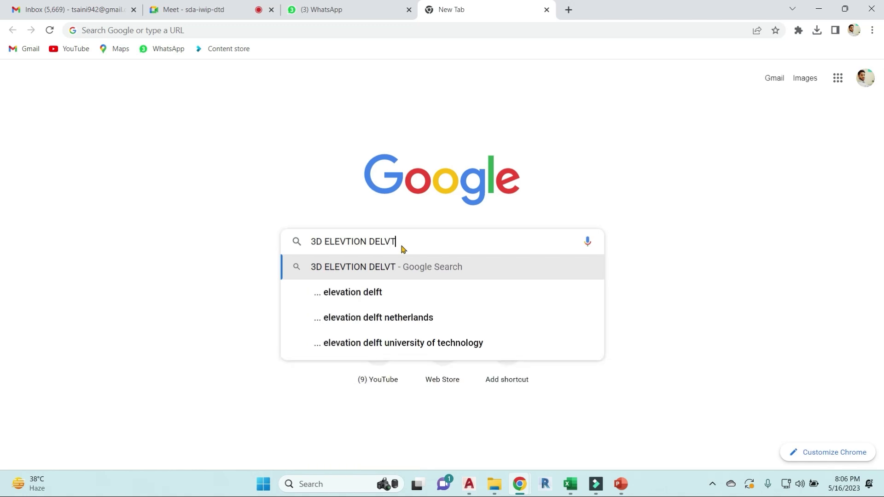
{"action": "key", "text": "BackSpace"}
{"action": "key", "text": "BackSpace"}
{"action": "key", "text": "BackSpace"}
{"action": "key", "text": "BackSpace"}
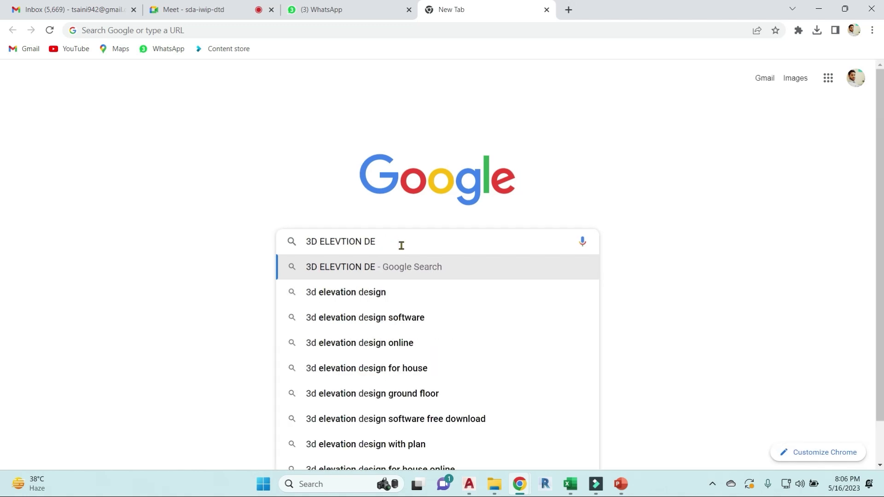
{"action": "type", "text": "TAILS"}
{"action": "key", "text": "Return"}
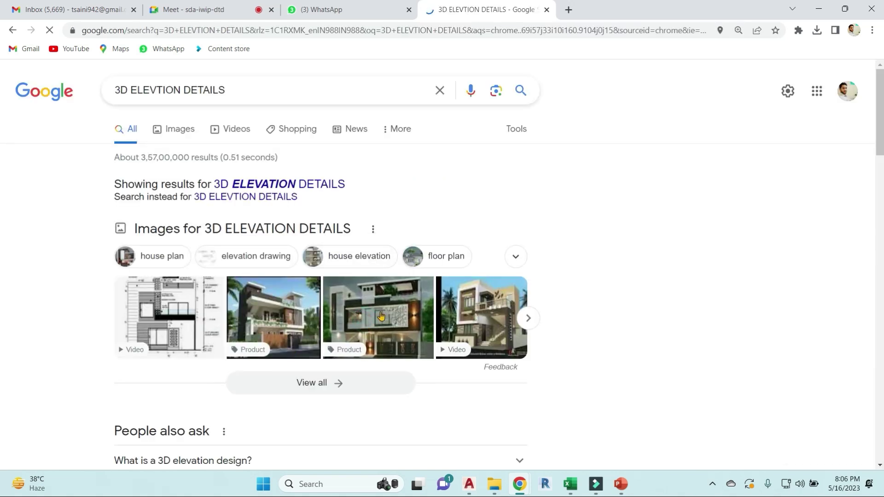
{"action": "left_click", "coordinate": [380, 316]}
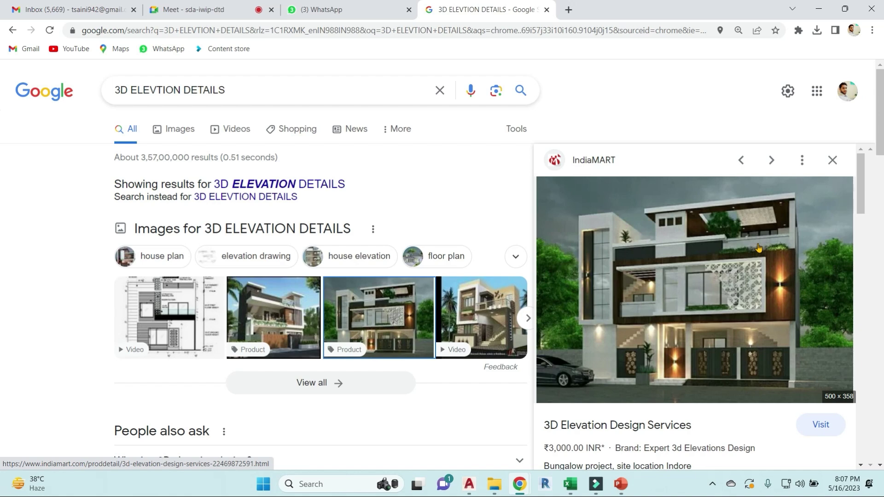
Switch to the PTS CAD drawing in AutoCAD and view its row of floor plans
{"action": "left_click", "coordinate": [470, 491]}
{"action": "scroll", "coordinate": [612, 312], "scroll_direction": "down", "scroll_amount": 2}
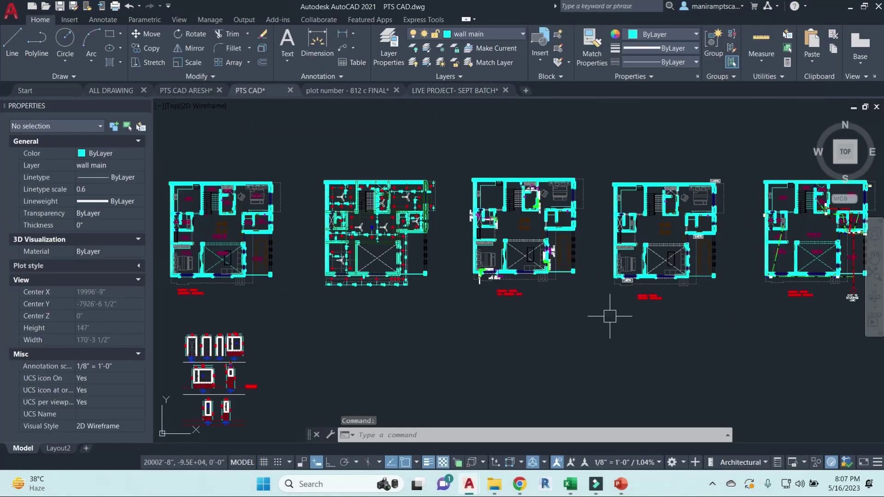
{"action": "scroll", "coordinate": [557, 348], "scroll_direction": "up", "scroll_amount": 1}
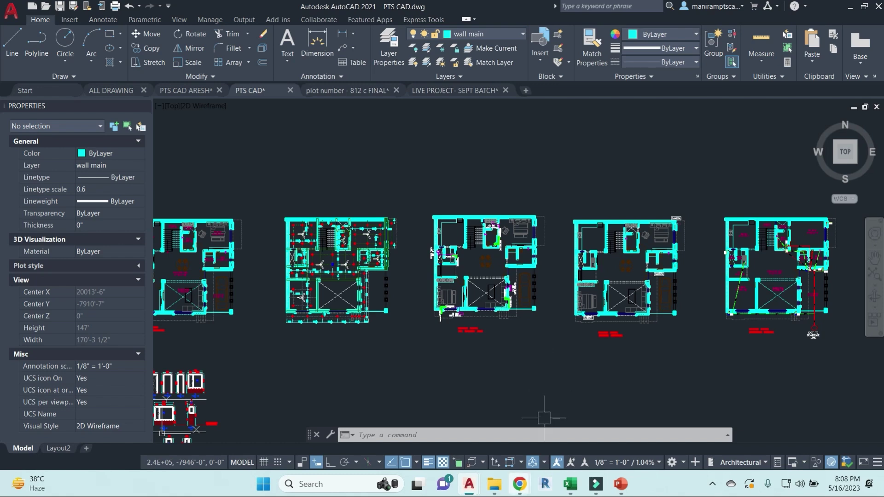
Check the Gmail inbox in Chrome and return to AutoCAD
{"action": "mouse_move", "coordinate": [519, 484]}
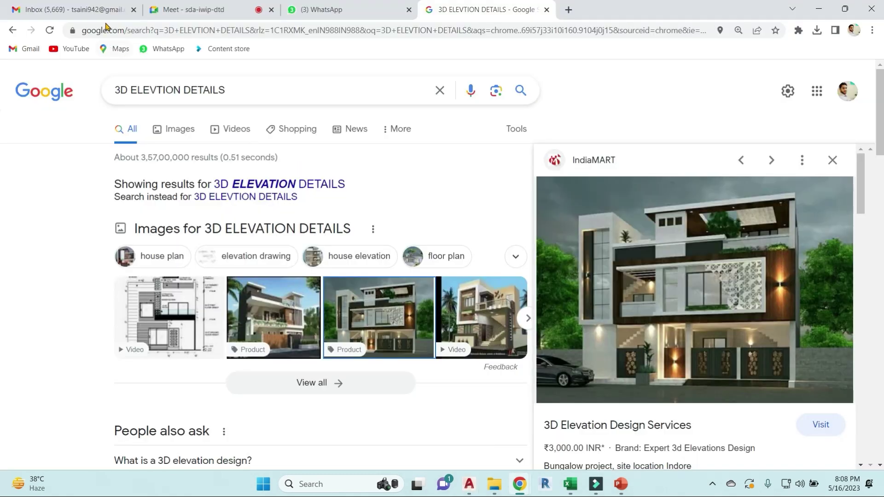
{"action": "left_click", "coordinate": [99, 14]}
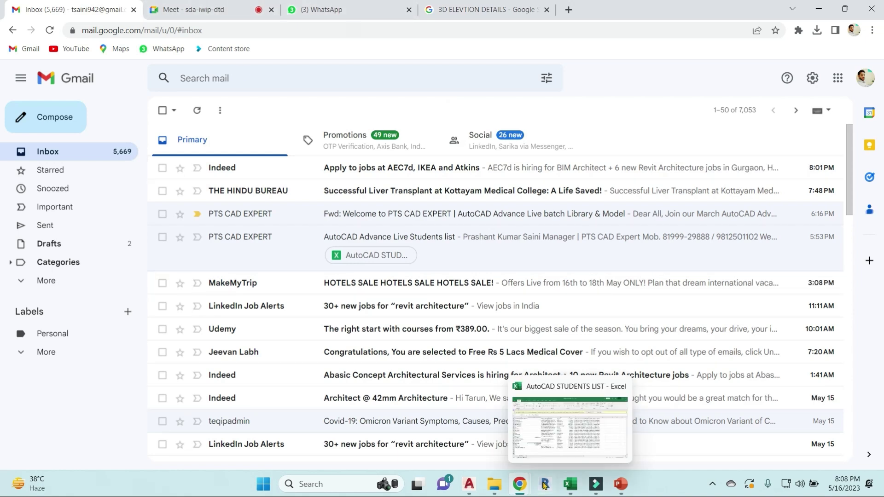
{"action": "left_click", "coordinate": [470, 484]}
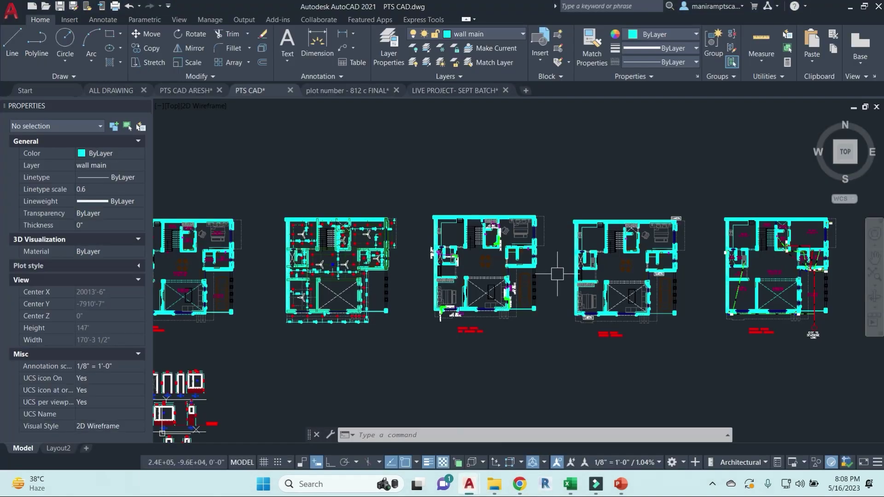
Switch to the LIVE PROJECT- SEPT BATCH drawing and compare the building section's gridlines with the ground floor plan above it
{"action": "left_click", "coordinate": [453, 90]}
{"action": "scroll", "coordinate": [430, 187], "scroll_direction": "up", "scroll_amount": 6}
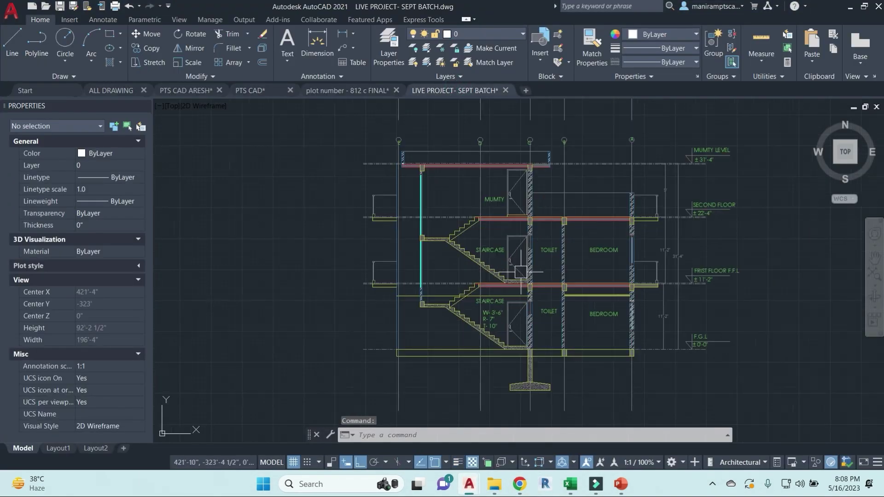
{"action": "scroll", "coordinate": [631, 138], "scroll_direction": "up", "scroll_amount": 5}
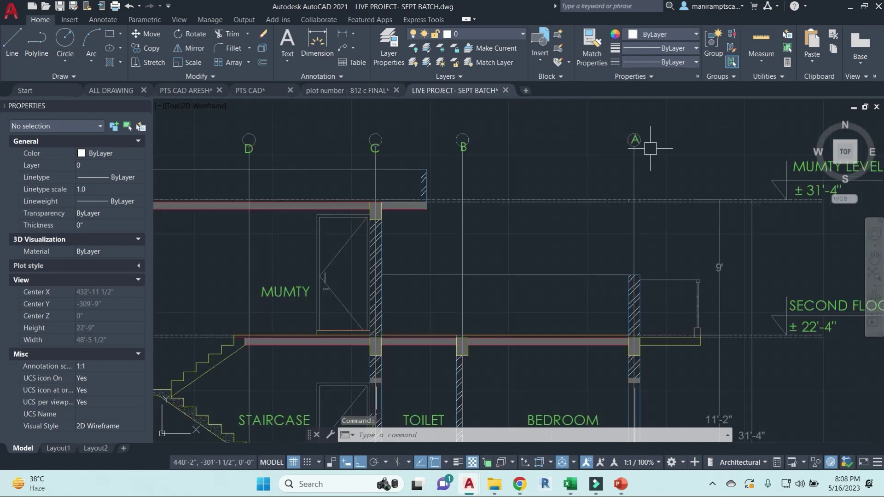
{"action": "scroll", "coordinate": [636, 189], "scroll_direction": "down", "scroll_amount": 1}
{"action": "scroll", "coordinate": [637, 189], "scroll_direction": "down", "scroll_amount": 5}
{"action": "scroll", "coordinate": [623, 257], "scroll_direction": "up", "scroll_amount": 2}
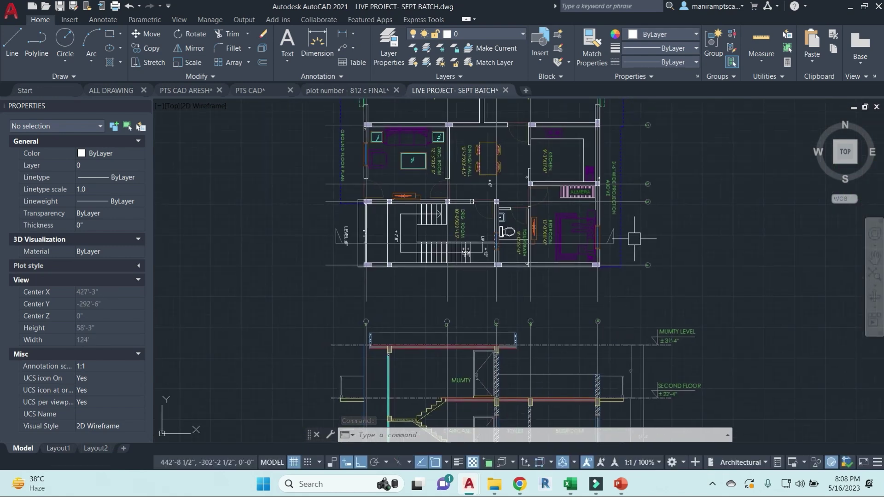
{"action": "middle_click_drag", "start_coordinate": [634, 340], "coordinate": [635, 352]}
{"action": "scroll", "coordinate": [635, 353], "scroll_direction": "up", "scroll_amount": 1}
{"action": "scroll", "coordinate": [603, 184], "scroll_direction": "up", "scroll_amount": 3}
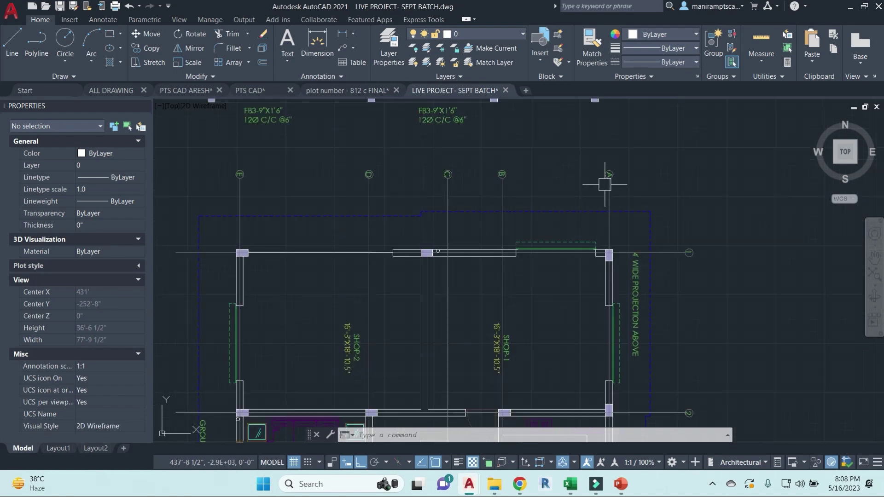
{"action": "scroll", "coordinate": [618, 161], "scroll_direction": "down", "scroll_amount": 6}
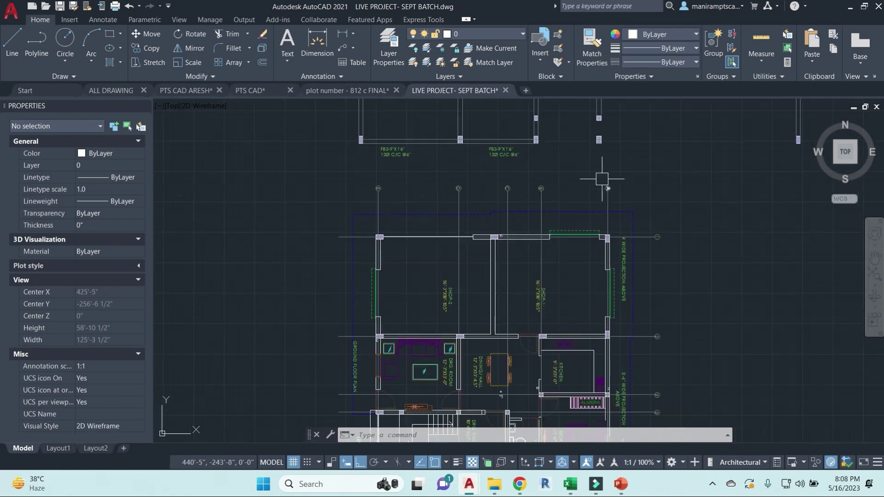
{"action": "scroll", "coordinate": [546, 152], "scroll_direction": "down", "scroll_amount": 4}
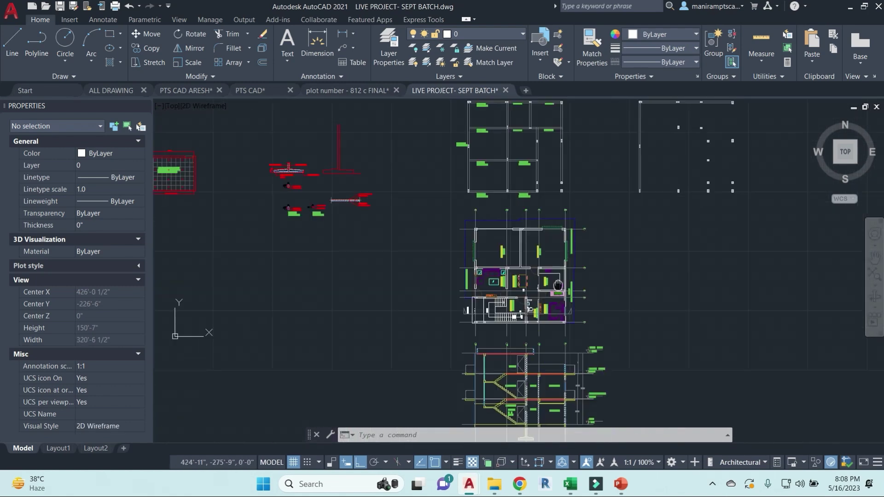
{"action": "scroll", "coordinate": [408, 345], "scroll_direction": "up", "scroll_amount": 4}
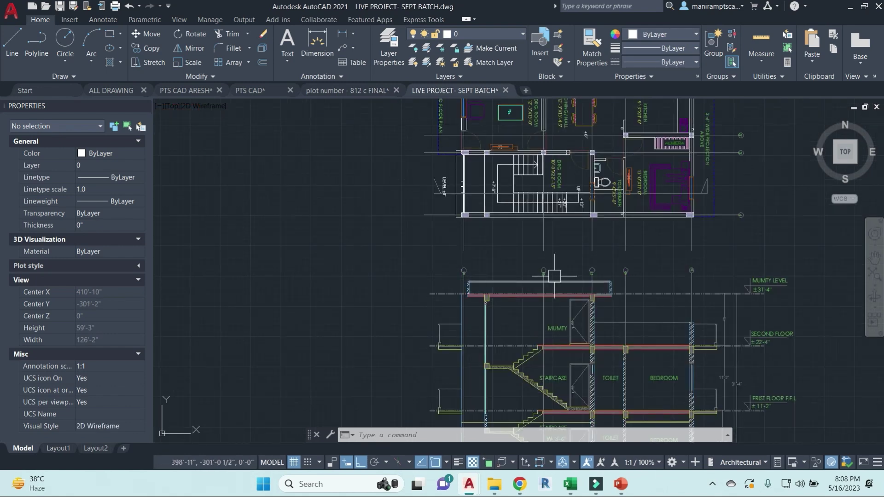
{"action": "scroll", "coordinate": [408, 345], "scroll_direction": "down", "scroll_amount": 2}
Find the front elevation among the drawings and examine its ground floor shutter, windows and doors
{"action": "scroll", "coordinate": [457, 316], "scroll_direction": "down", "scroll_amount": 8}
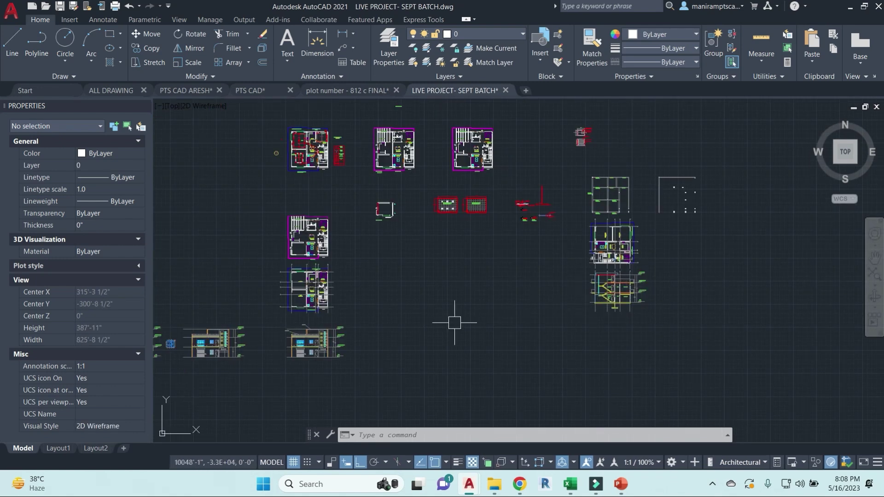
{"action": "middle_click_drag", "start_coordinate": [457, 316], "coordinate": [476, 284]}
{"action": "scroll", "coordinate": [400, 313], "scroll_direction": "up", "scroll_amount": 6}
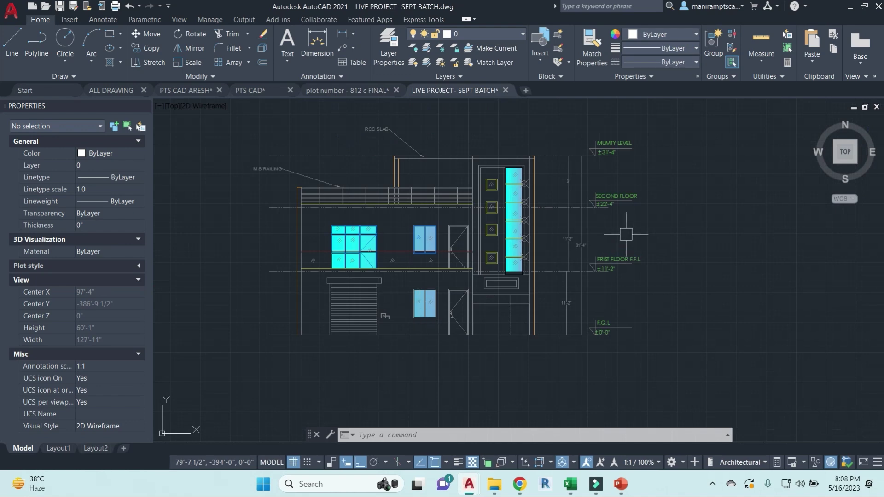
{"action": "mouse_move", "coordinate": [595, 484]}
{"action": "middle_click_drag", "start_coordinate": [548, 326], "coordinate": [558, 294]}
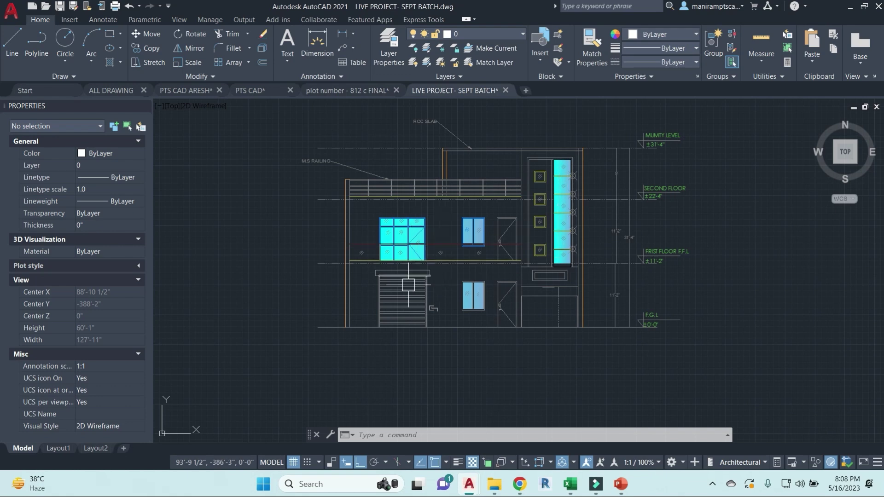
{"action": "scroll", "coordinate": [400, 290], "scroll_direction": "up", "scroll_amount": 2}
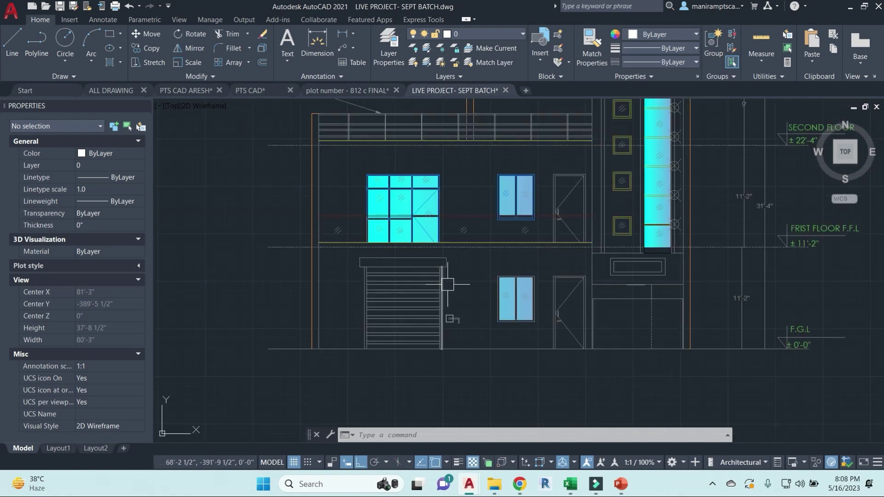
{"action": "scroll", "coordinate": [506, 308], "scroll_direction": "up", "scroll_amount": 3}
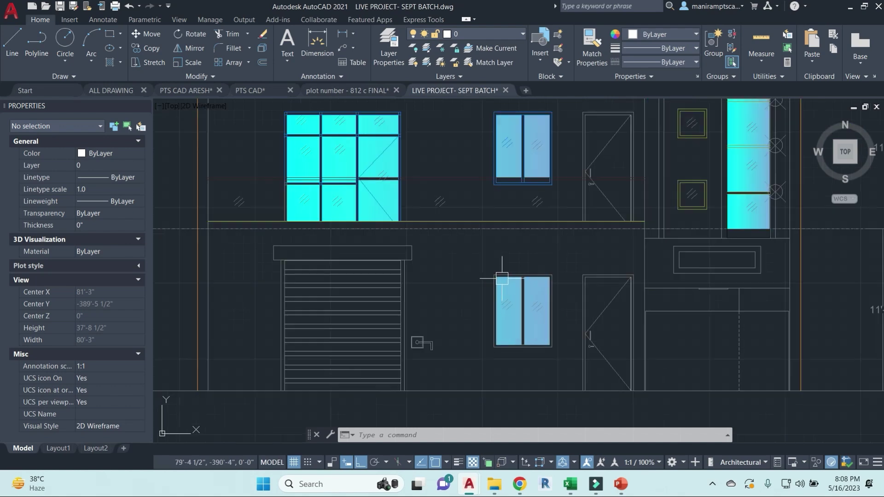
{"action": "scroll", "coordinate": [594, 265], "scroll_direction": "up", "scroll_amount": 1}
{"action": "scroll", "coordinate": [594, 265], "scroll_direction": "down", "scroll_amount": 3}
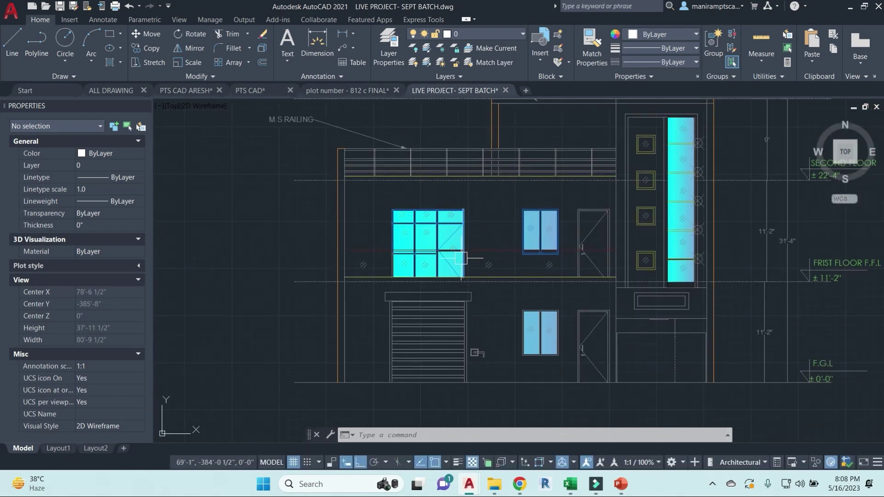
Examine the front elevation's M.S. railing, level marks and stair tower, and compare it with the floor plan above
{"action": "middle_click_drag", "start_coordinate": [437, 214], "coordinate": [468, 269]}
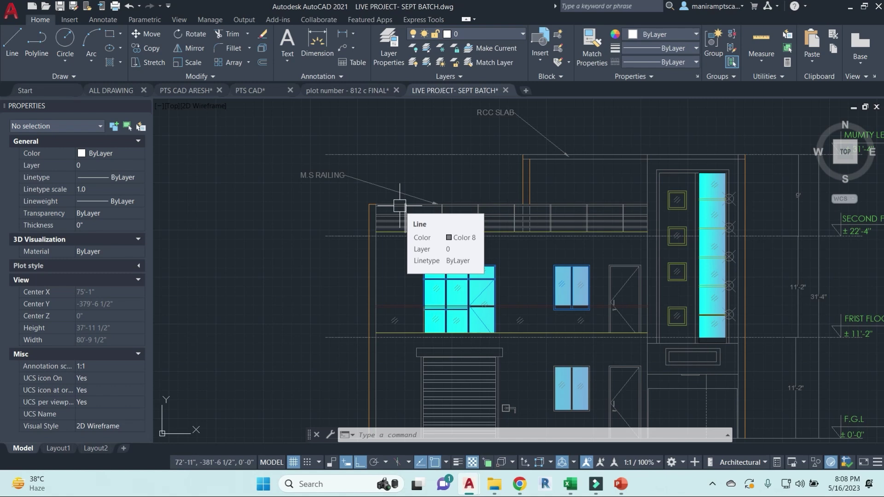
{"action": "middle_click_drag", "start_coordinate": [483, 338], "coordinate": [266, 233]}
{"action": "middle_click_drag", "start_coordinate": [621, 335], "coordinate": [576, 373]}
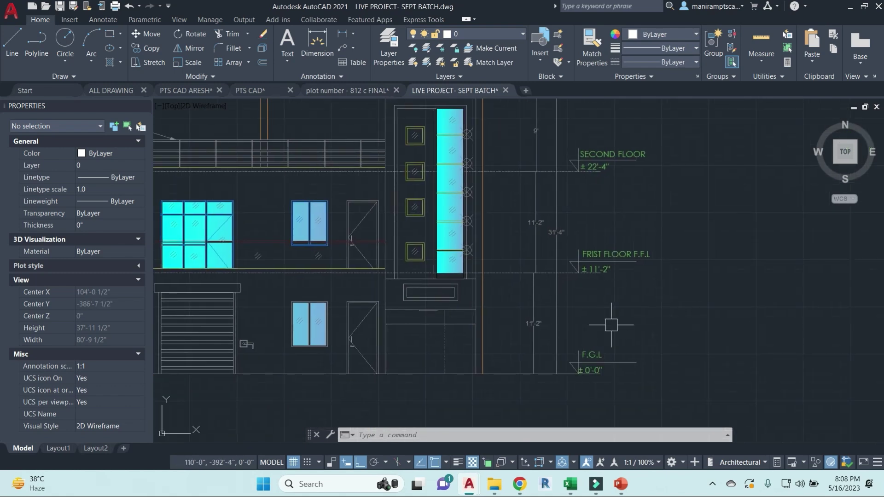
{"action": "scroll", "coordinate": [617, 312], "scroll_direction": "down", "scroll_amount": 6}
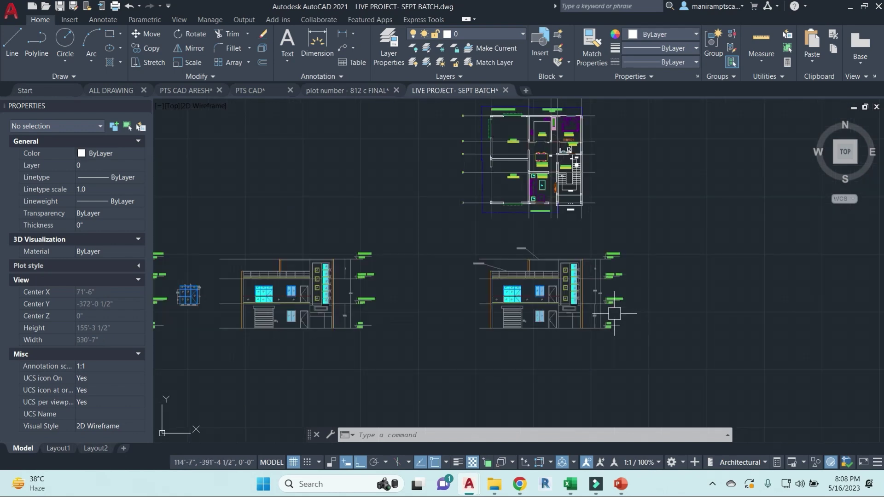
{"action": "middle_click_drag", "start_coordinate": [541, 348], "coordinate": [542, 423]}
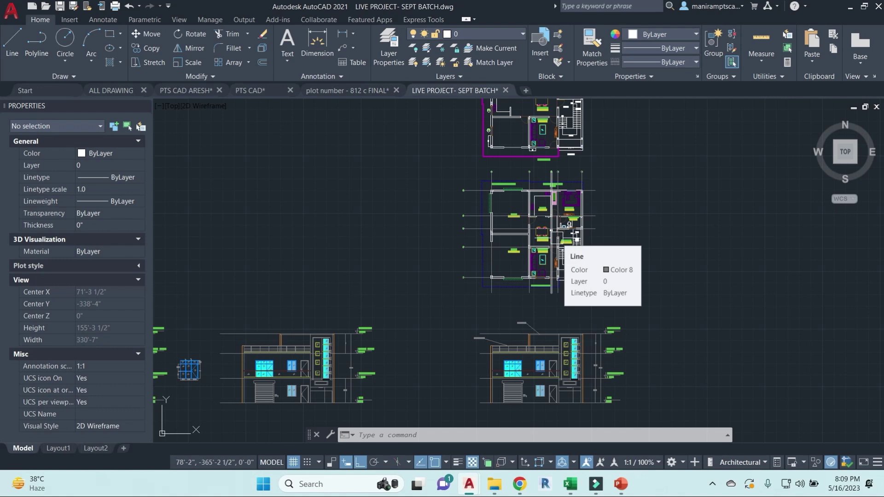
{"action": "middle_click_drag", "start_coordinate": [574, 375], "coordinate": [629, 349]}
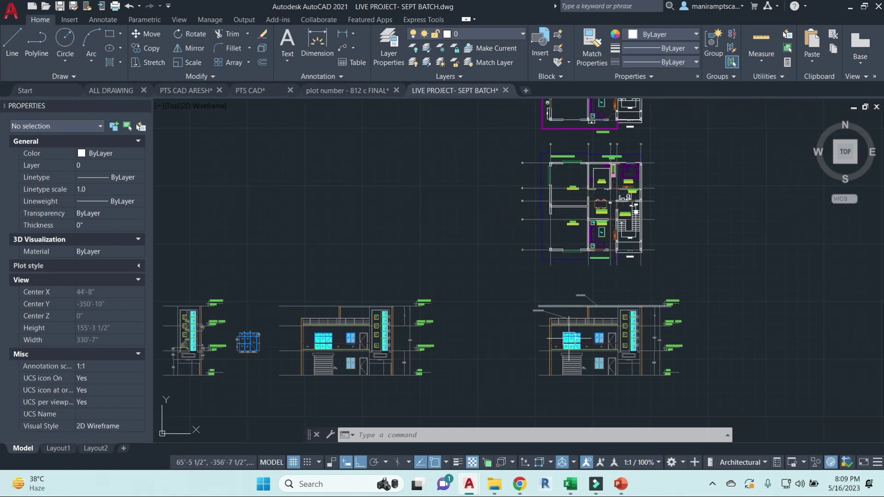
{"action": "scroll", "coordinate": [629, 349], "scroll_direction": "up", "scroll_amount": 6}
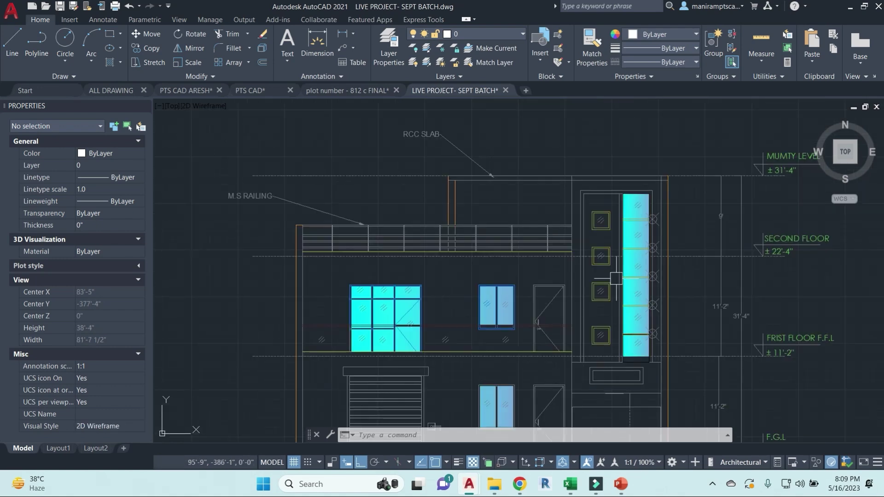
{"action": "key", "text": "Escape"}
{"action": "key", "text": "Escape"}
{"action": "type", "text": "C"}
{"action": "key", "text": "Return"}
{"action": "left_click", "coordinate": [558, 153]}
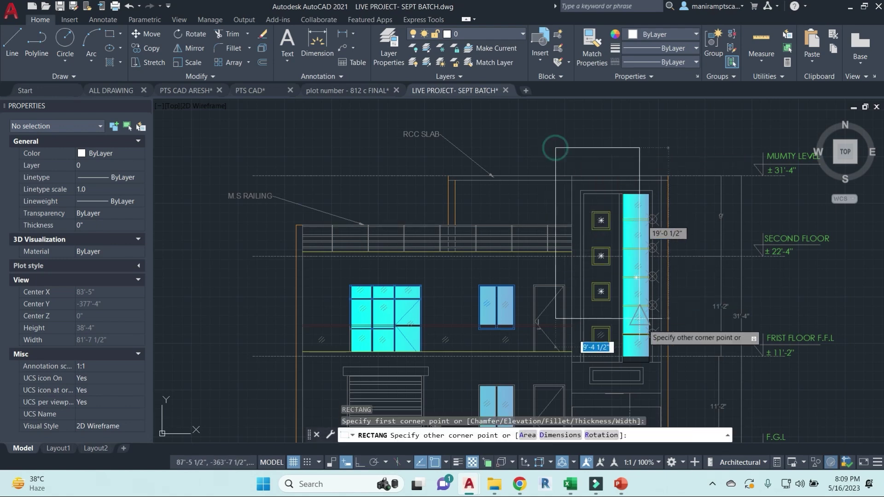
{"action": "key", "text": "Escape"}
Erase the two lowest crossed-circle symbols beside the tall glazing of the elevation's stair tower
{"action": "scroll", "coordinate": [677, 372], "scroll_direction": "up", "scroll_amount": 6}
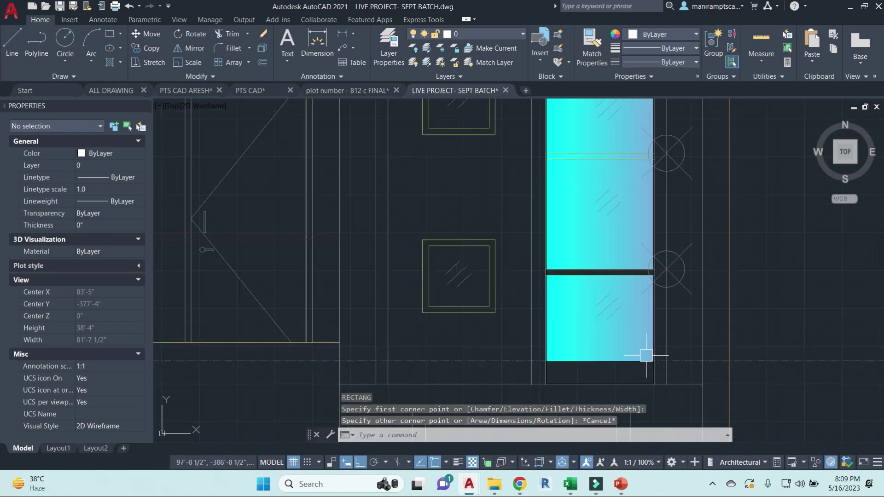
{"action": "left_click", "coordinate": [667, 269]}
{"action": "left_click", "coordinate": [666, 153]}
{"action": "type", "text": "E"}
{"action": "key", "text": "Return"}
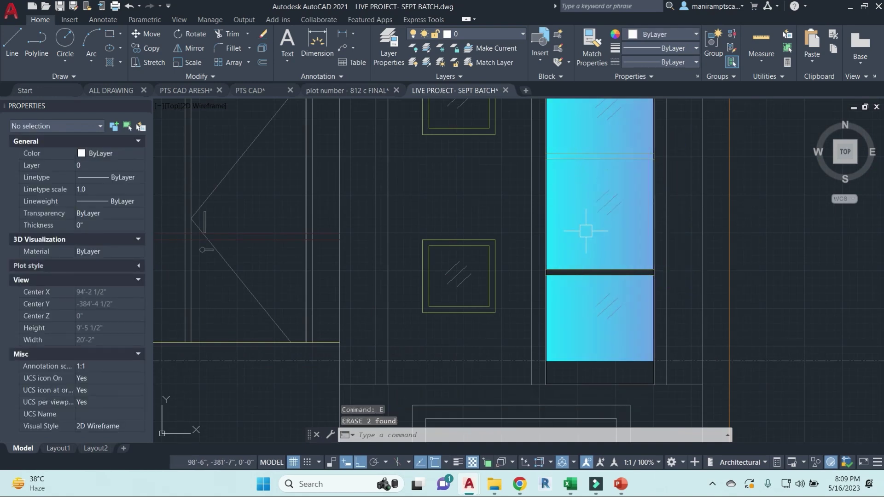
Examine the stair tower's tall glazing and its column of small square windows in the elevation
{"action": "scroll", "coordinate": [564, 157], "scroll_direction": "up", "scroll_amount": 2}
{"action": "scroll", "coordinate": [565, 208], "scroll_direction": "up", "scroll_amount": 2}
{"action": "scroll", "coordinate": [530, 322], "scroll_direction": "down", "scroll_amount": 8}
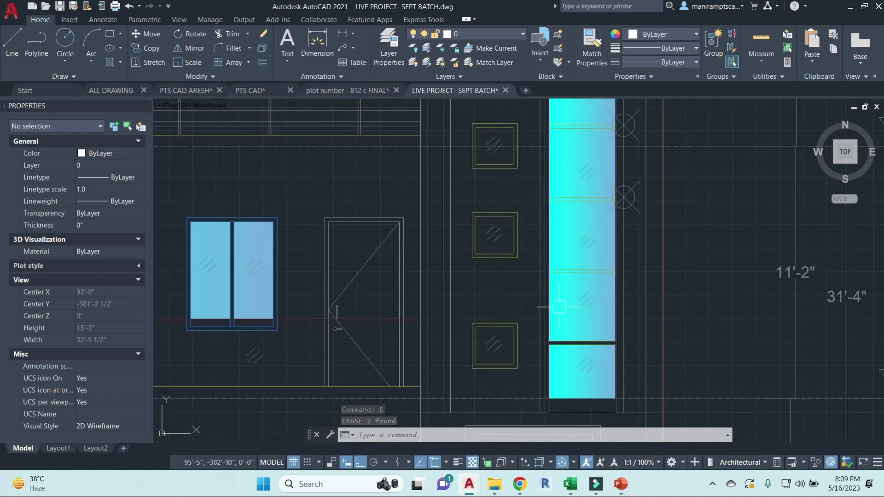
{"action": "scroll", "coordinate": [524, 344], "scroll_direction": "up", "scroll_amount": 2}
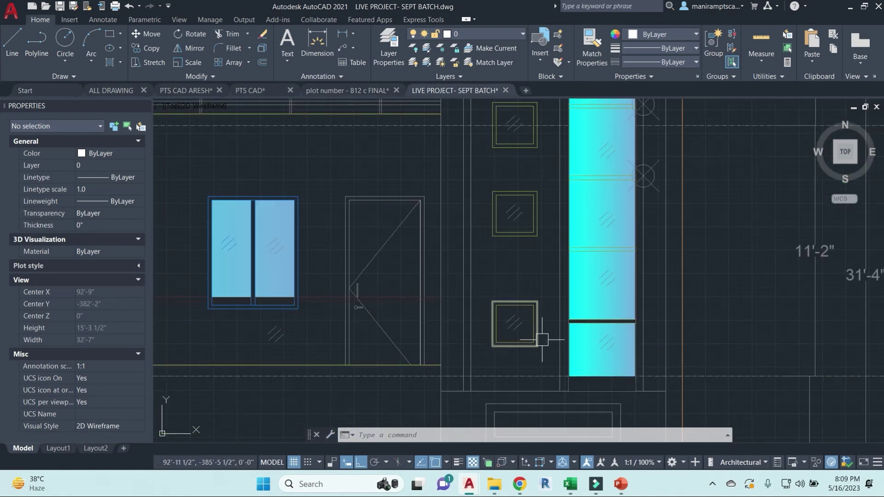
{"action": "middle_click_drag", "start_coordinate": [538, 280], "coordinate": [541, 333]}
{"action": "middle_click_drag", "start_coordinate": [512, 237], "coordinate": [517, 259]}
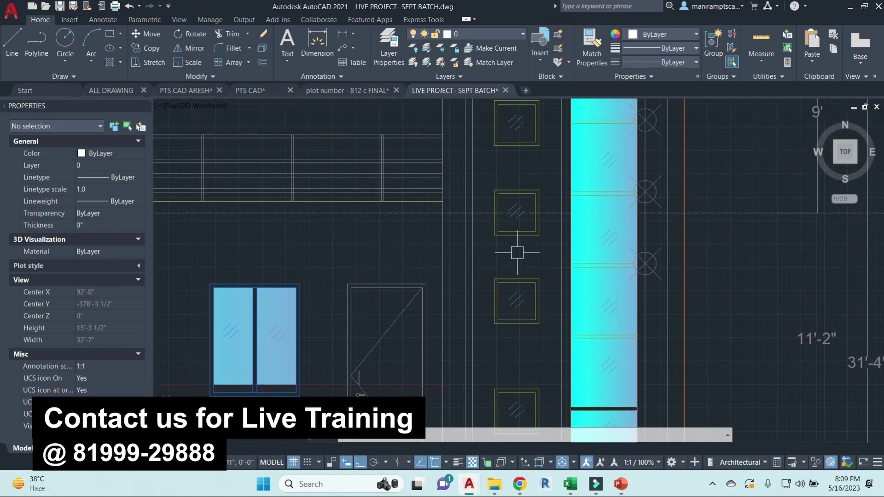
{"action": "scroll", "coordinate": [540, 177], "scroll_direction": "down", "scroll_amount": 4}
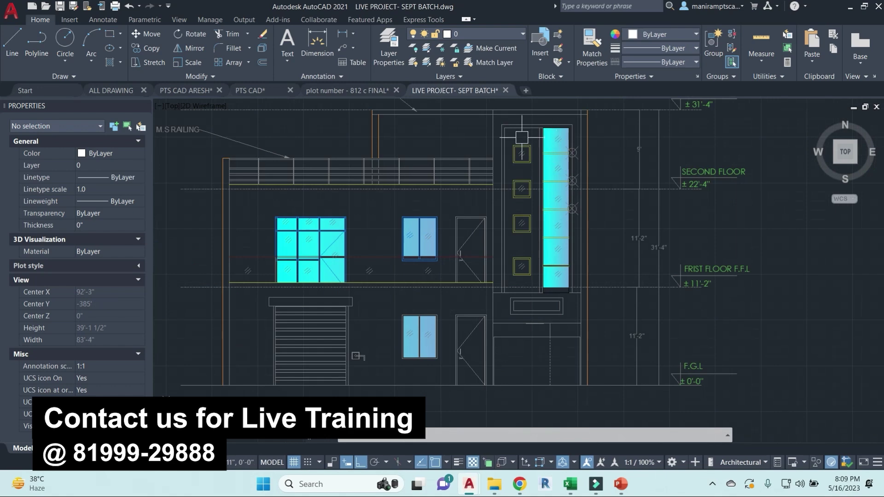
Compare the full front elevation with the ground floor plan directly above it
{"action": "scroll", "coordinate": [515, 250], "scroll_direction": "down", "scroll_amount": 3}
{"action": "middle_click_drag", "start_coordinate": [515, 251], "coordinate": [598, 251]}
{"action": "scroll", "coordinate": [598, 251], "scroll_direction": "down", "scroll_amount": 3}
{"action": "scroll", "coordinate": [623, 247], "scroll_direction": "up", "scroll_amount": 2}
{"action": "scroll", "coordinate": [623, 247], "scroll_direction": "up", "scroll_amount": 6}
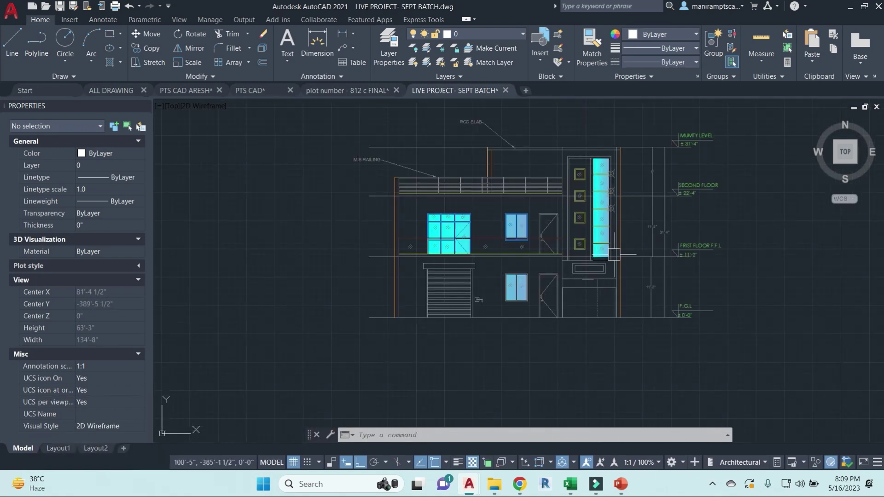
{"action": "scroll", "coordinate": [502, 317], "scroll_direction": "down", "scroll_amount": 4}
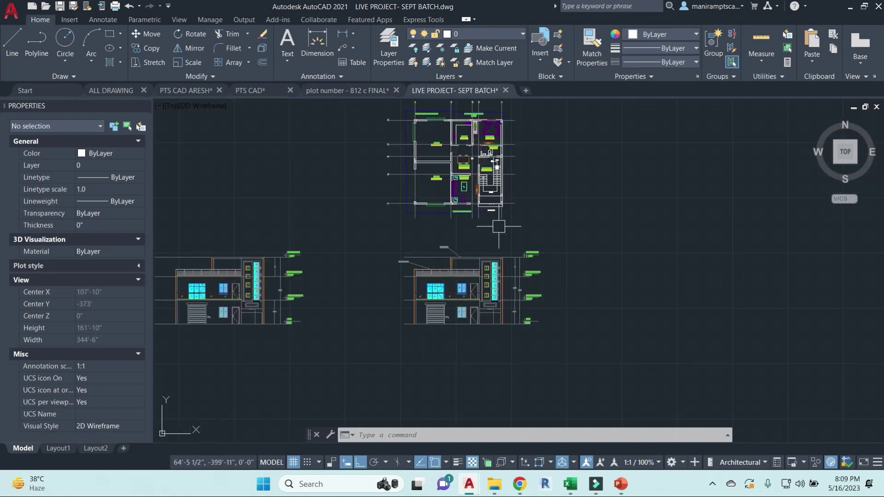
{"action": "middle_click_drag", "start_coordinate": [499, 227], "coordinate": [502, 263]}
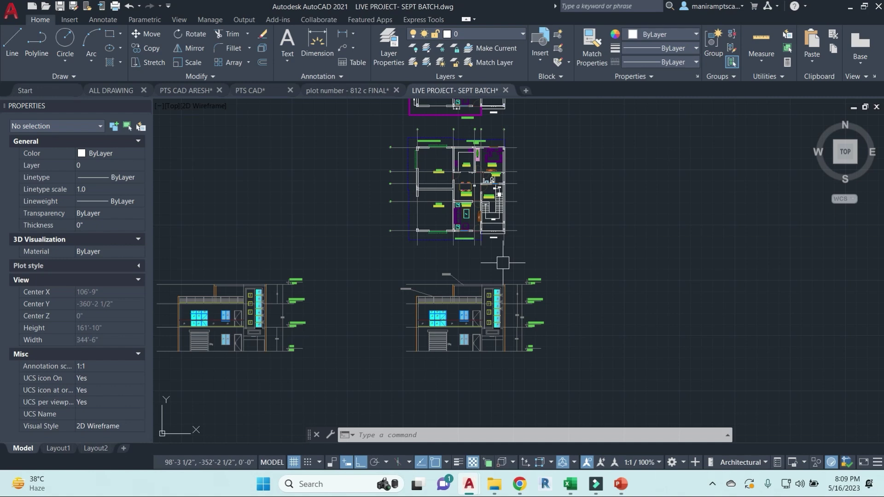
Check the Google Meet call, switch to the PTS CAD drawing and view the moisture pipe near the A.C. unit and staircase
{"action": "key", "text": "alt+Tab"}
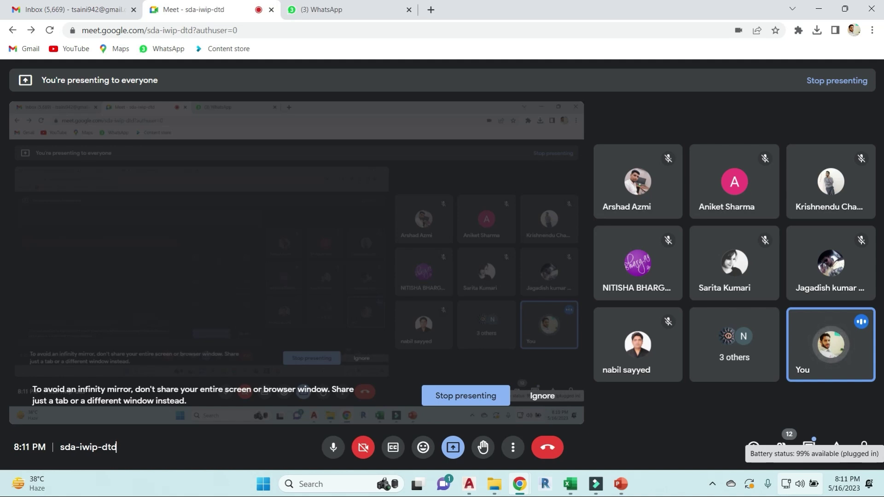
{"action": "mouse_move", "coordinate": [469, 484]}
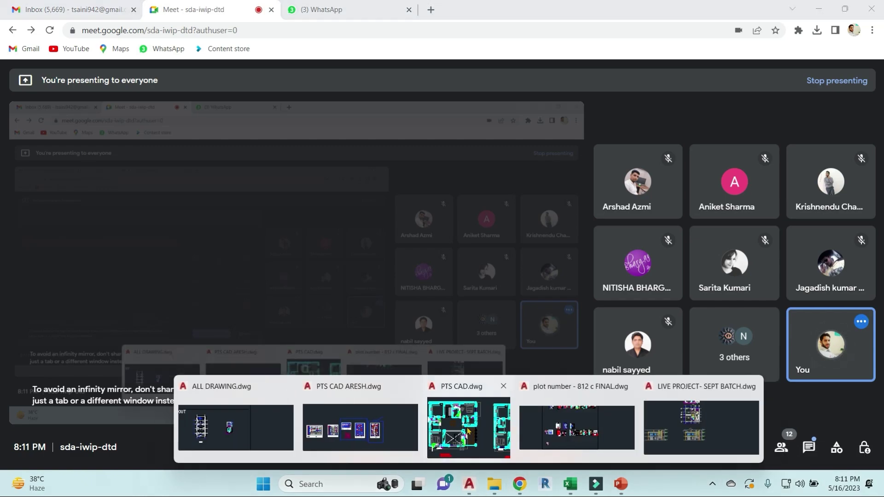
{"action": "left_click", "coordinate": [467, 431]}
{"action": "scroll", "coordinate": [485, 307], "scroll_direction": "up", "scroll_amount": 5}
{"action": "scroll", "coordinate": [484, 306], "scroll_direction": "down", "scroll_amount": 5}
{"action": "scroll", "coordinate": [485, 307], "scroll_direction": "up", "scroll_amount": 10}
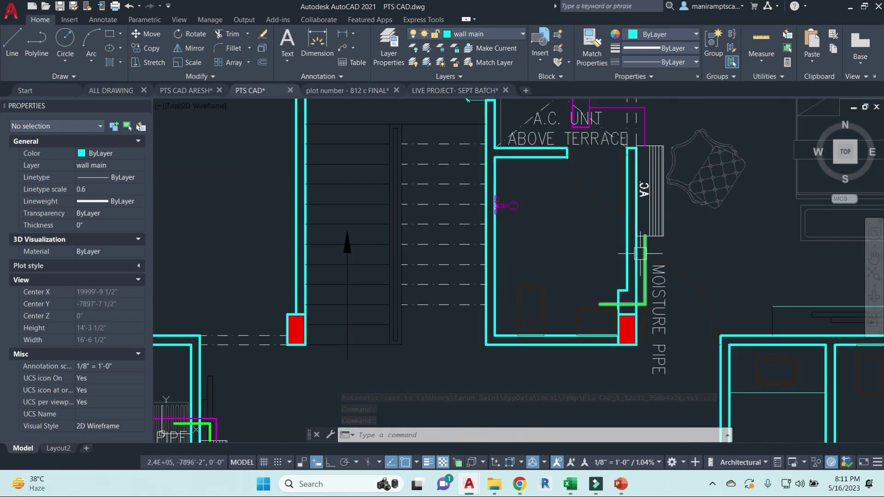
Examine the moisture pipe, A.C. unit and staircase area within the surrounding floor plan
{"action": "scroll", "coordinate": [626, 276], "scroll_direction": "down", "scroll_amount": 4}
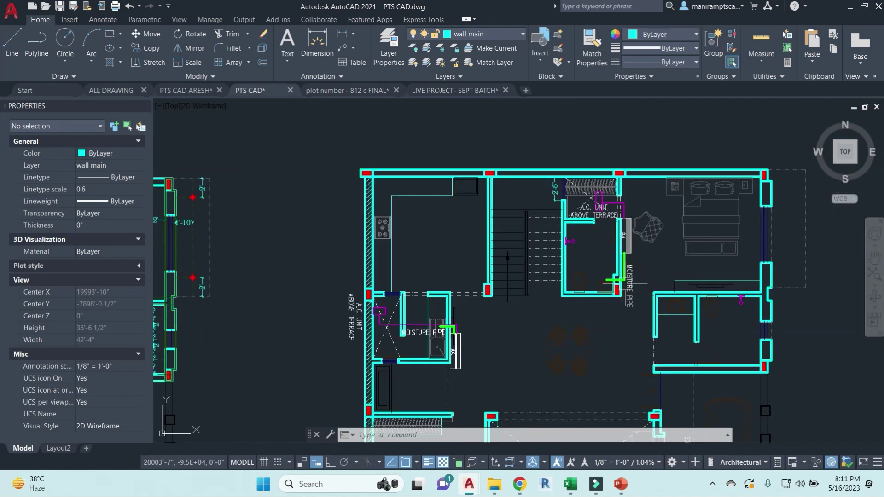
{"action": "middle_click_drag", "start_coordinate": [642, 283], "coordinate": [592, 233]}
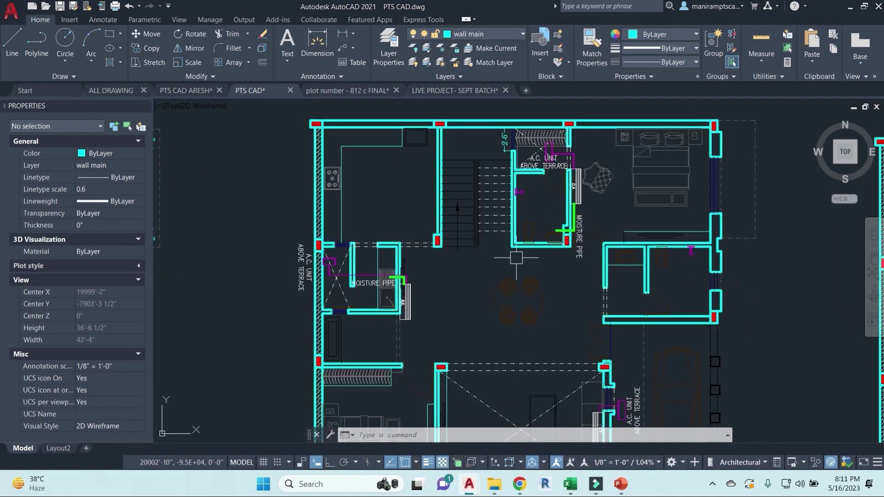
{"action": "scroll", "coordinate": [538, 195], "scroll_direction": "up", "scroll_amount": 3}
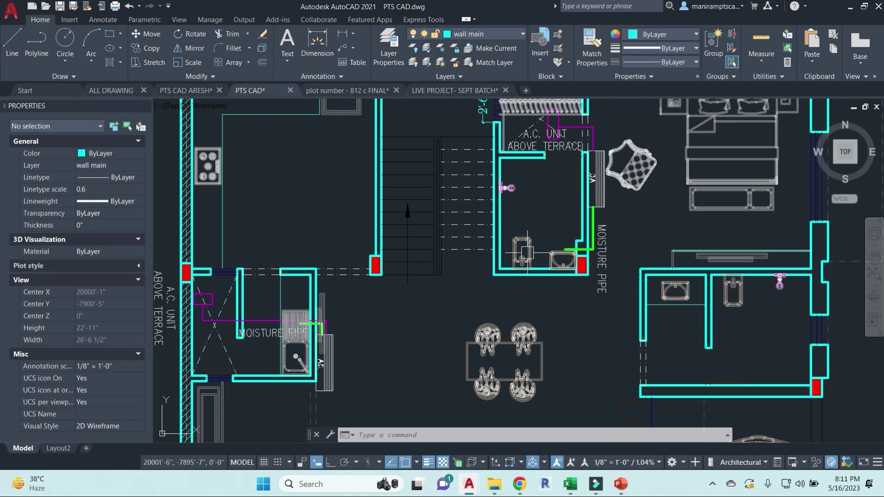
{"action": "scroll", "coordinate": [527, 252], "scroll_direction": "down", "scroll_amount": 8}
{"action": "key", "text": "Escape"}
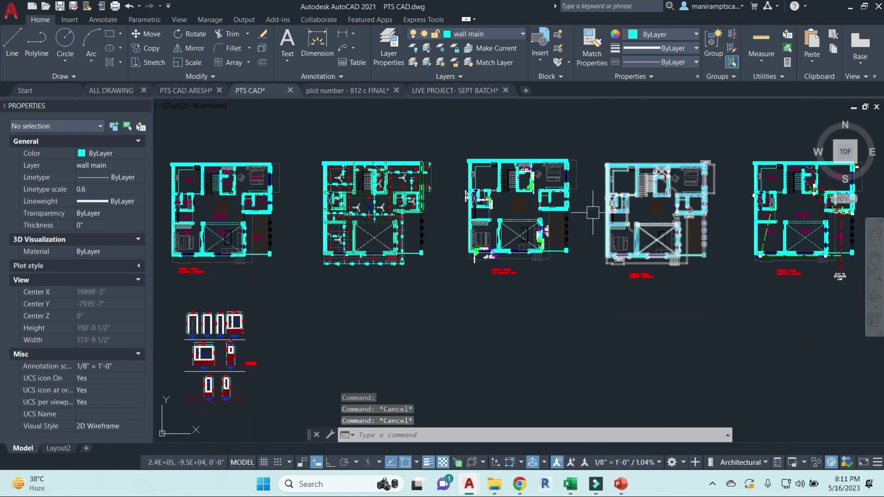
Locate the ground floor door and window details below the floor plans and look over their three rows
{"action": "scroll", "coordinate": [594, 217], "scroll_direction": "down", "scroll_amount": 3}
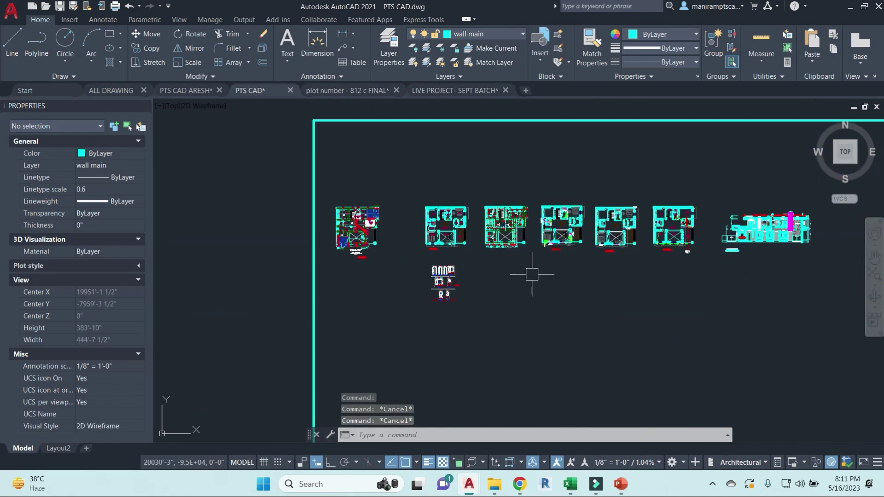
{"action": "scroll", "coordinate": [443, 281], "scroll_direction": "up", "scroll_amount": 7}
{"action": "scroll", "coordinate": [437, 235], "scroll_direction": "up", "scroll_amount": 3}
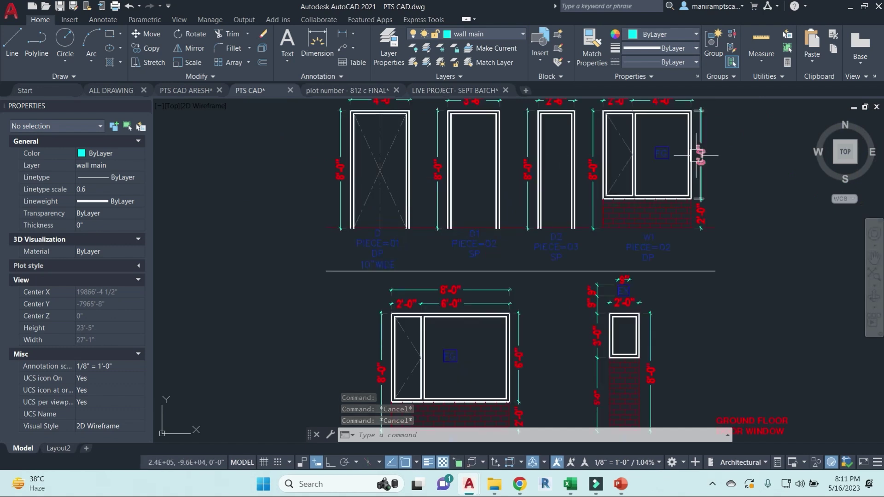
{"action": "scroll", "coordinate": [635, 228], "scroll_direction": "down", "scroll_amount": 4}
{"action": "scroll", "coordinate": [534, 258], "scroll_direction": "up", "scroll_amount": 3}
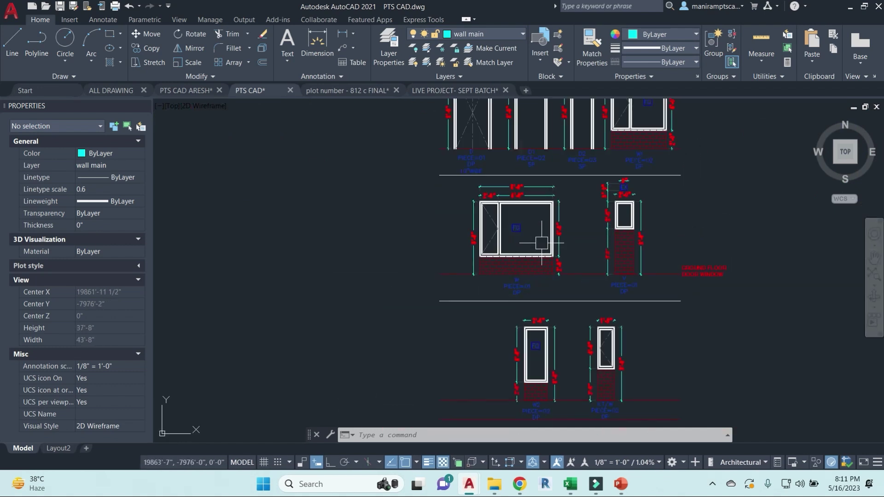
{"action": "scroll", "coordinate": [622, 263], "scroll_direction": "down", "scroll_amount": 1}
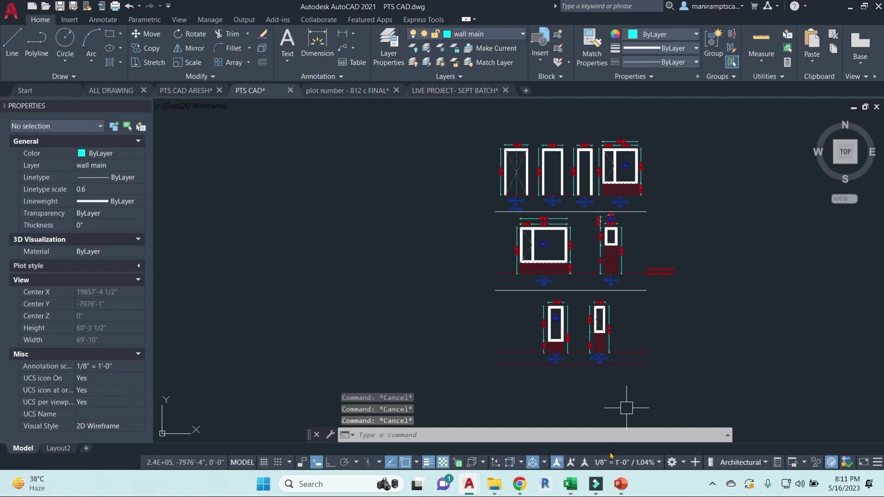
Check the Google Meet call in Chrome, then switch back to the PTS CAD drawing in AutoCAD
{"action": "mouse_move", "coordinate": [619, 485]}
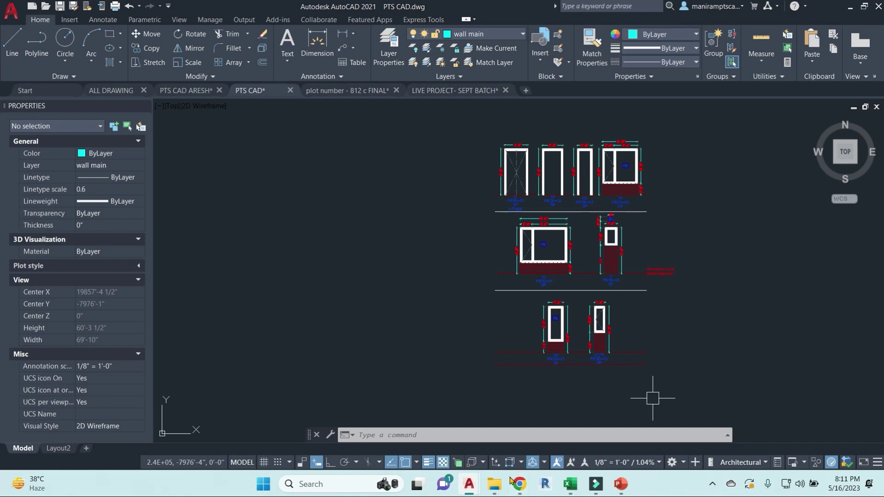
{"action": "mouse_move", "coordinate": [519, 484]}
{"action": "left_click", "coordinate": [455, 421]}
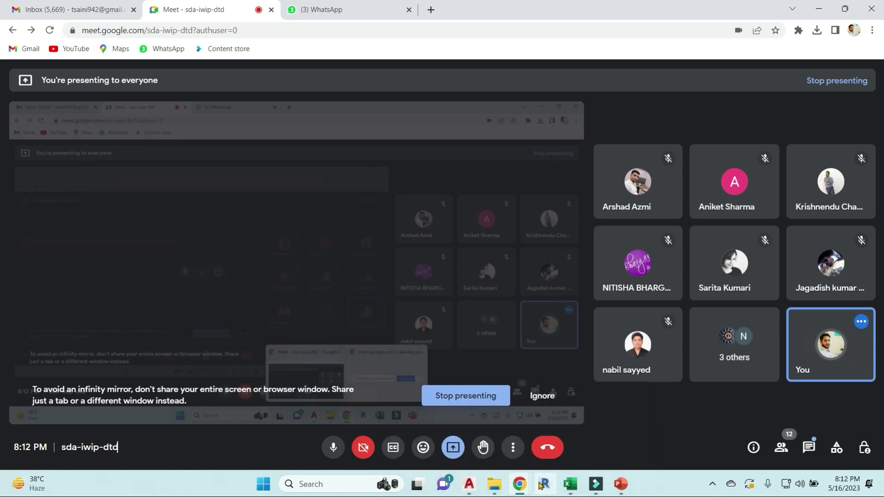
{"action": "mouse_move", "coordinate": [469, 484]}
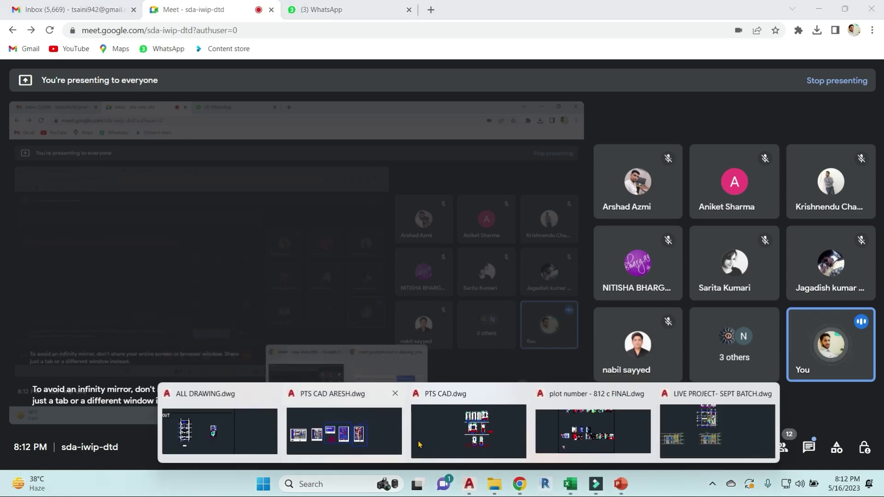
{"action": "left_click", "coordinate": [469, 417]}
Examine the labels and dimensions of doors D, D1 and D2 and window W1 in the door and window details
{"action": "scroll", "coordinate": [534, 209], "scroll_direction": "up", "scroll_amount": 8}
{"action": "middle_click_drag", "start_coordinate": [518, 211], "coordinate": [519, 332]}
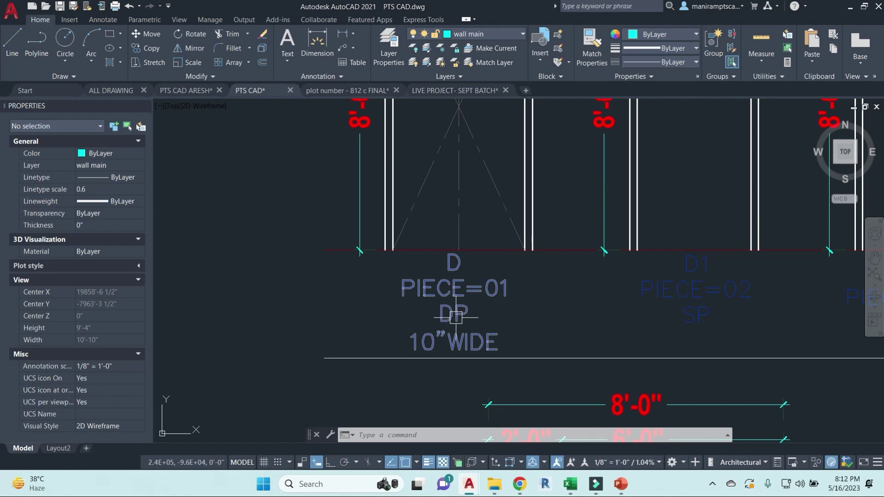
{"action": "middle_click_drag", "start_coordinate": [455, 317], "coordinate": [495, 355]}
{"action": "scroll", "coordinate": [488, 355], "scroll_direction": "down", "scroll_amount": 4}
{"action": "scroll", "coordinate": [501, 329], "scroll_direction": "up", "scroll_amount": 5}
{"action": "scroll", "coordinate": [499, 328], "scroll_direction": "down", "scroll_amount": 4}
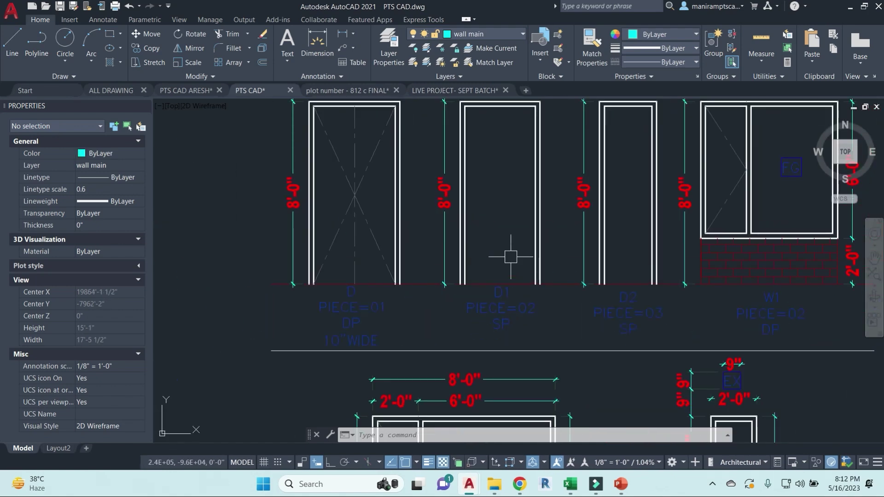
{"action": "middle_click_drag", "start_coordinate": [511, 256], "coordinate": [562, 276]}
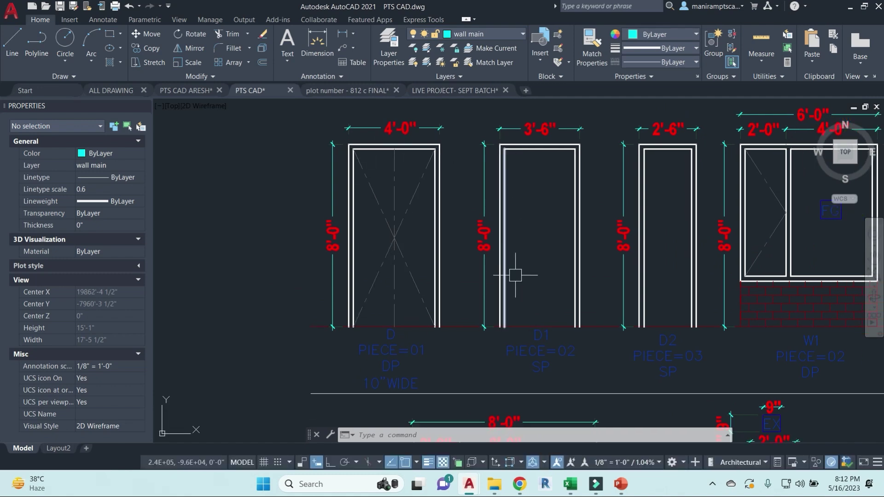
{"action": "scroll", "coordinate": [566, 291], "scroll_direction": "down", "scroll_amount": 2}
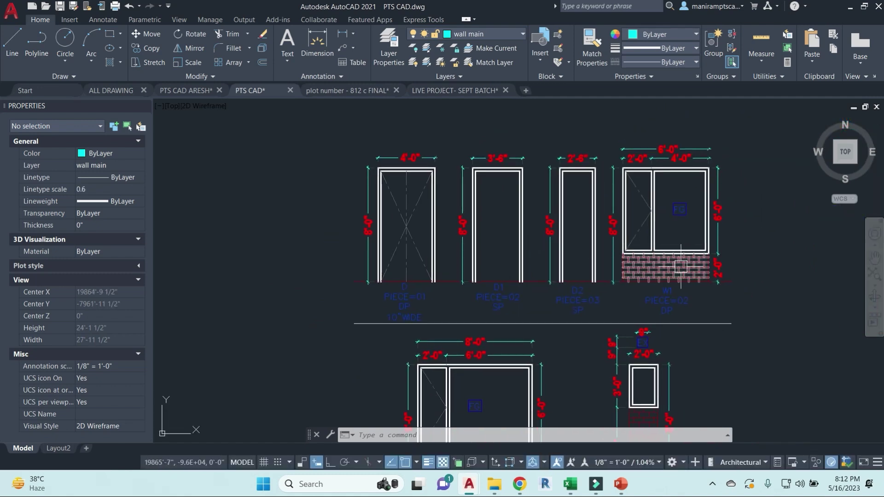
{"action": "scroll", "coordinate": [680, 266], "scroll_direction": "up", "scroll_amount": 4}
{"action": "scroll", "coordinate": [700, 303], "scroll_direction": "down", "scroll_amount": 2}
{"action": "middle_click_drag", "start_coordinate": [778, 294], "coordinate": [714, 291]}
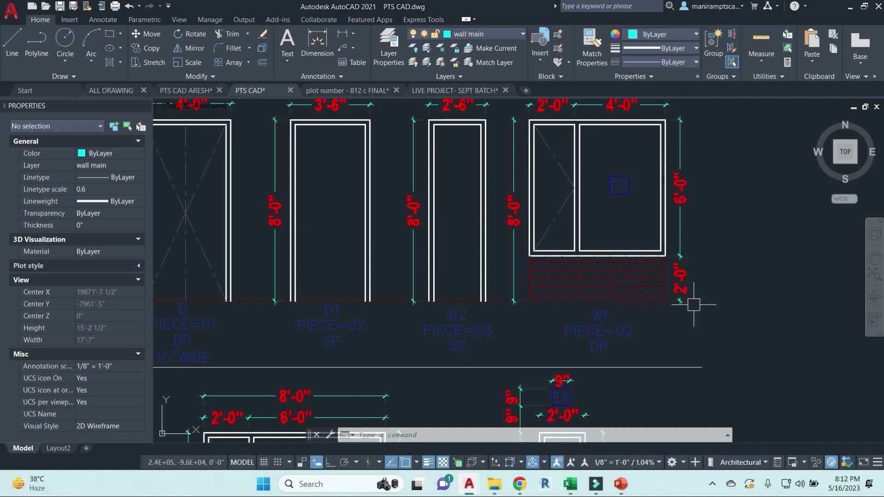
Examine the W2 and KT/W window details in the lowest row of the door and window details
{"action": "scroll", "coordinate": [689, 324], "scroll_direction": "down", "scroll_amount": 5}
{"action": "scroll", "coordinate": [689, 325], "scroll_direction": "down", "scroll_amount": 3}
{"action": "middle_click_drag", "start_coordinate": [773, 341], "coordinate": [704, 253]}
{"action": "middle_click_drag", "start_coordinate": [667, 366], "coordinate": [666, 310]}
{"action": "scroll", "coordinate": [558, 301], "scroll_direction": "up", "scroll_amount": 6}
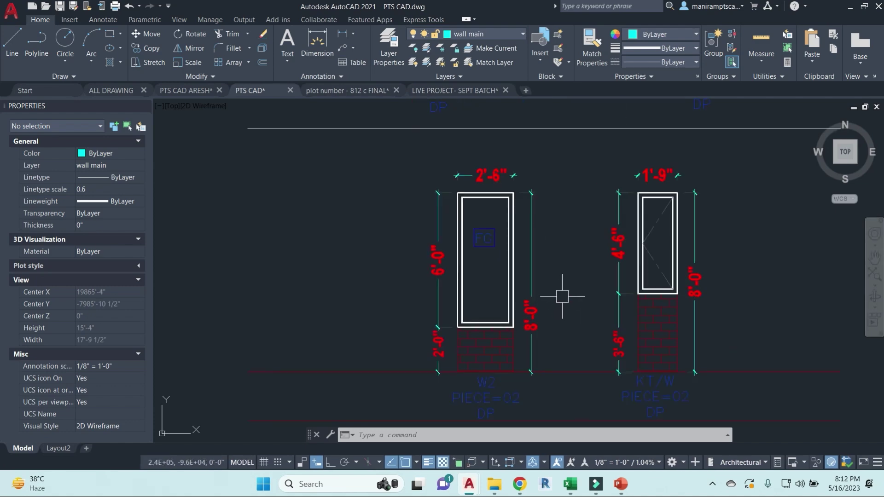
Find the 2D elevation among the drawings and examine the level labels around its ground floor windows
{"action": "scroll", "coordinate": [560, 298], "scroll_direction": "down", "scroll_amount": 8}
{"action": "scroll", "coordinate": [593, 253], "scroll_direction": "down", "scroll_amount": 4}
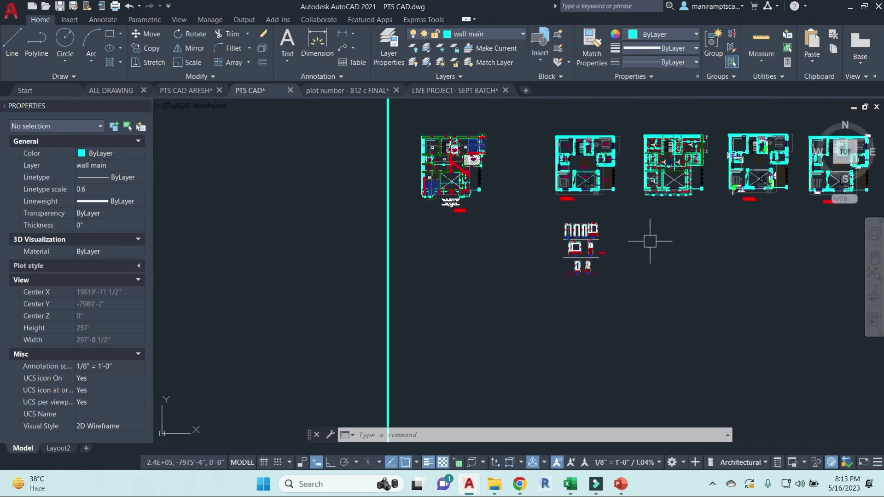
{"action": "middle_click_drag", "start_coordinate": [649, 238], "coordinate": [649, 282]}
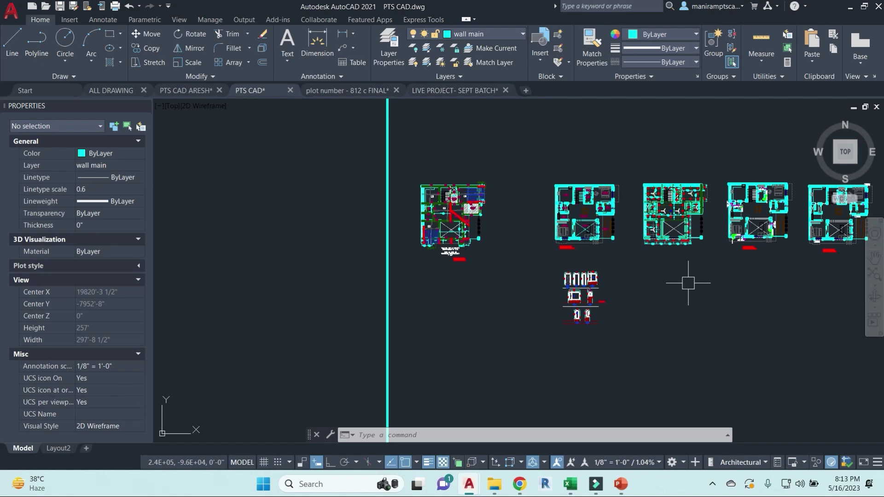
{"action": "scroll", "coordinate": [645, 306], "scroll_direction": "down", "scroll_amount": 4}
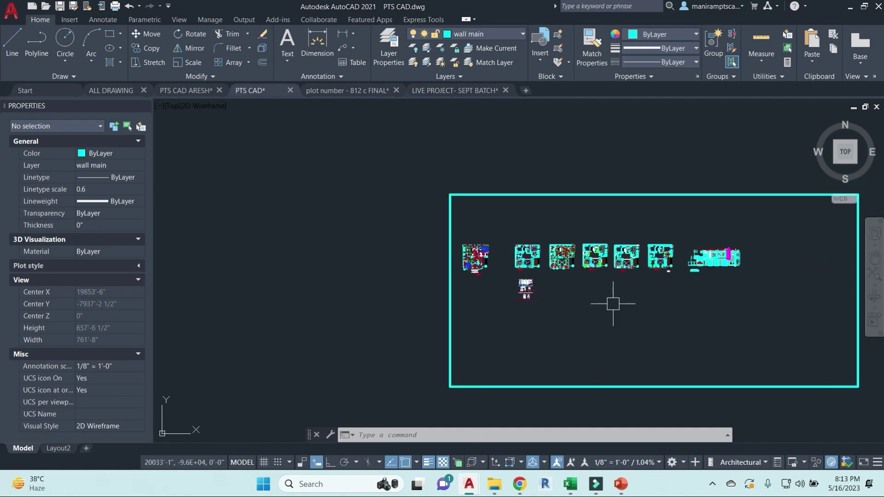
{"action": "scroll", "coordinate": [718, 260], "scroll_direction": "up", "scroll_amount": 10}
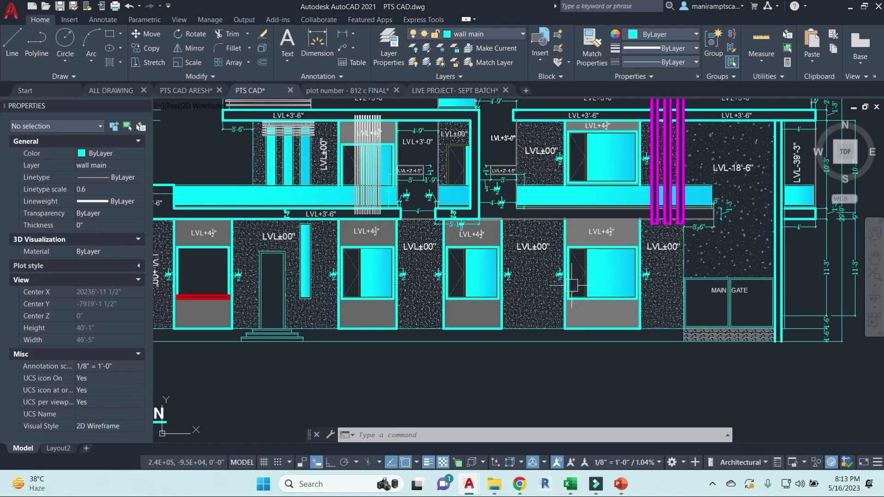
{"action": "scroll", "coordinate": [585, 215], "scroll_direction": "up", "scroll_amount": 3}
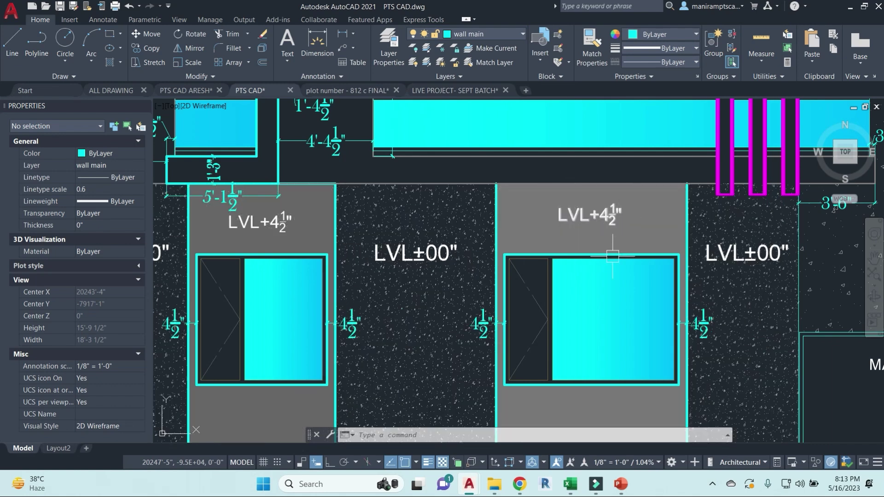
{"action": "scroll", "coordinate": [628, 282], "scroll_direction": "down", "scroll_amount": 10}
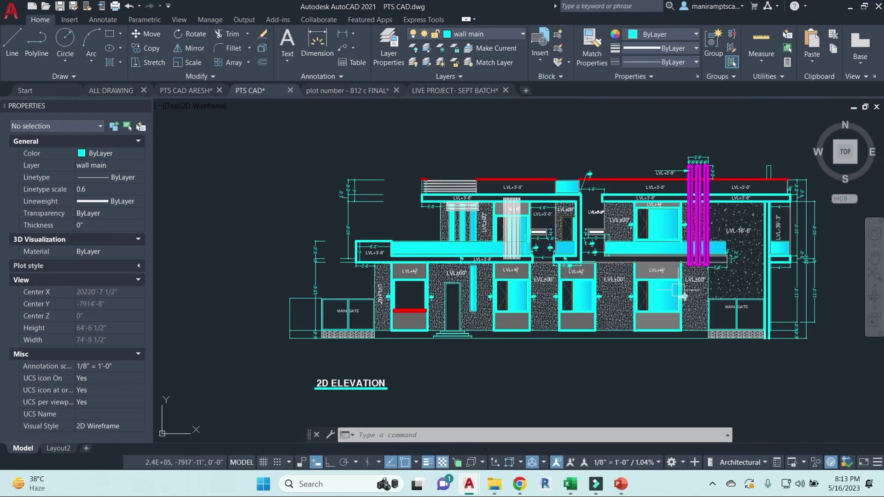
Start a stepped line below the elevation with Ortho on: about 2'-6 1/2" horizontally, then 4.5" down
{"action": "key", "text": "Escape"}
{"action": "key", "text": "Escape"}
{"action": "key", "text": "Escape"}
{"action": "type", "text": "l"}
{"action": "key", "text": "Return"}
{"action": "scroll", "coordinate": [638, 311], "scroll_direction": "up", "scroll_amount": 5}
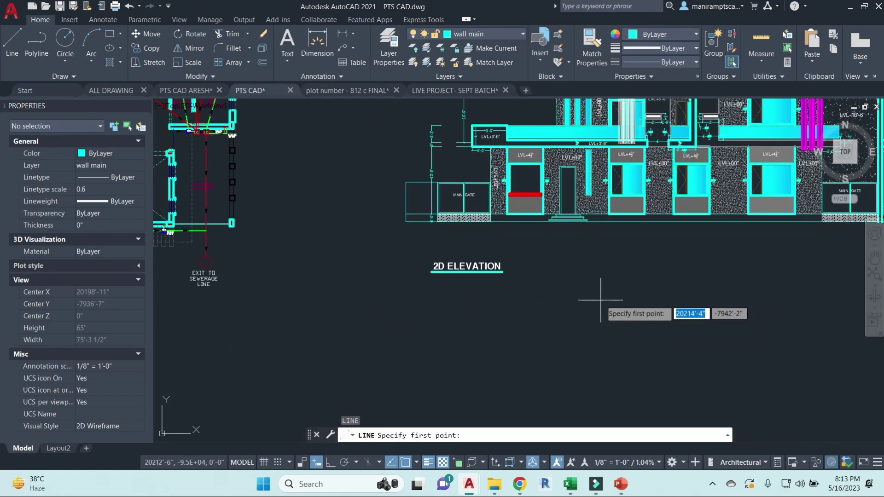
{"action": "left_click", "coordinate": [598, 299]}
{"action": "scroll", "coordinate": [599, 300], "scroll_direction": "up", "scroll_amount": 3}
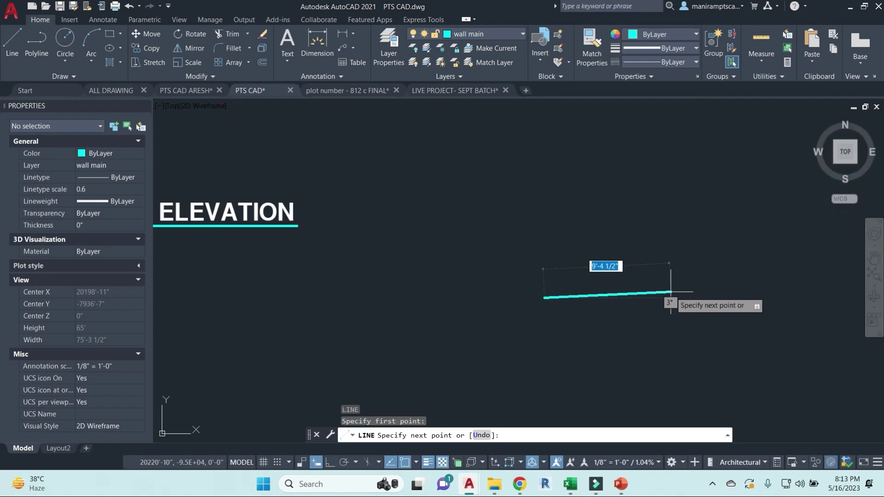
{"action": "key", "text": "F8"}
{"action": "left_click", "coordinate": [578, 298]}
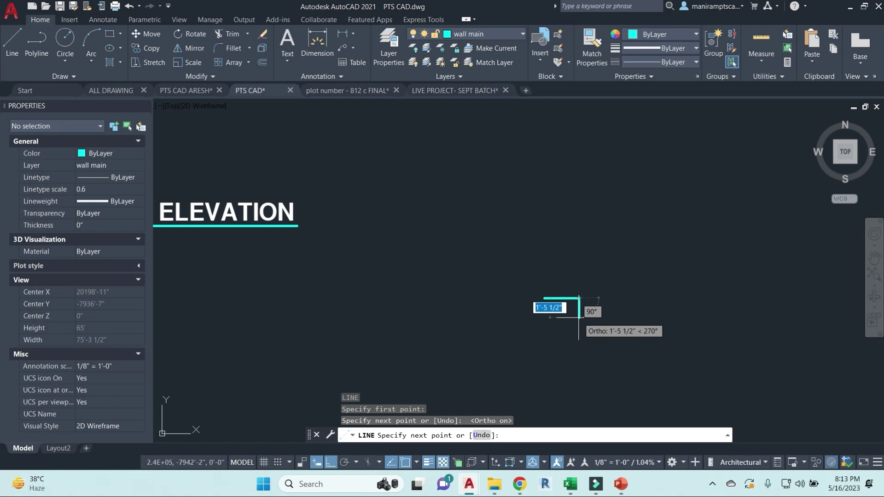
{"action": "type", "text": "4.5"}
{"action": "key", "text": "Return"}
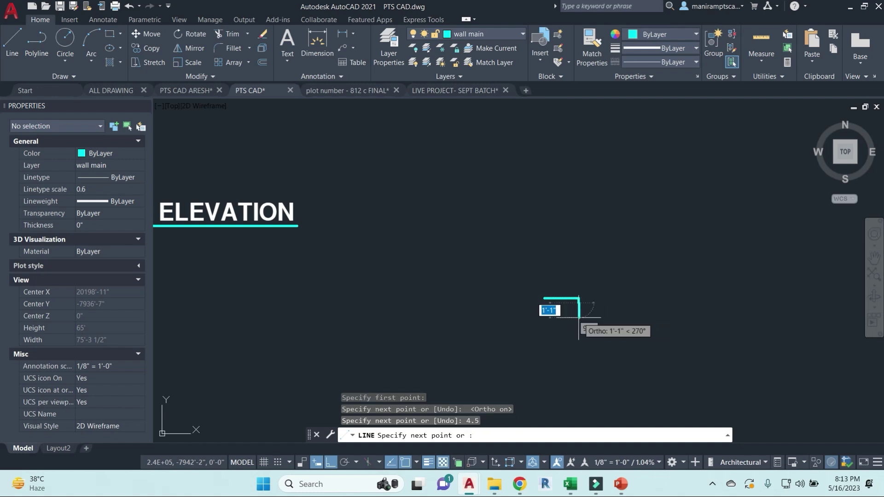
Continue the stepped line 5' across, 4.5" up, 4' across and 4.5" down, ending with a horizontal run of about 5'-4 1/2"
{"action": "type", "text": "5'"}
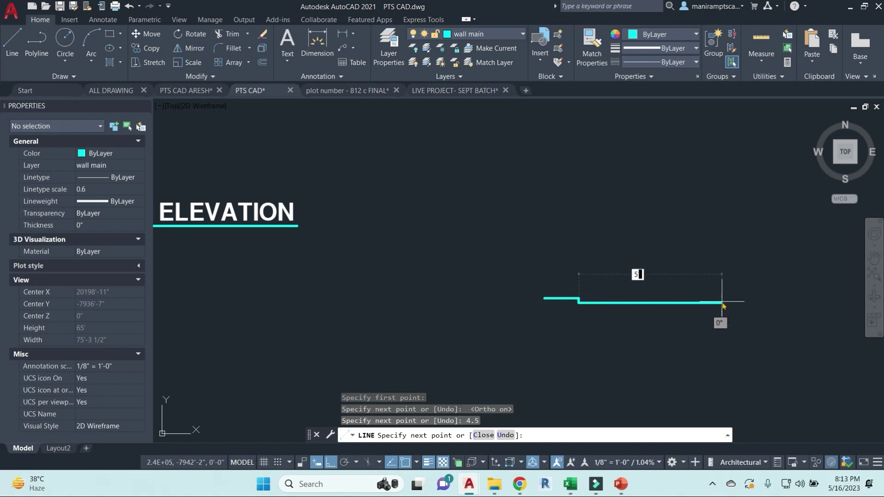
{"action": "key", "text": "Return"}
{"action": "type", "text": "4"}
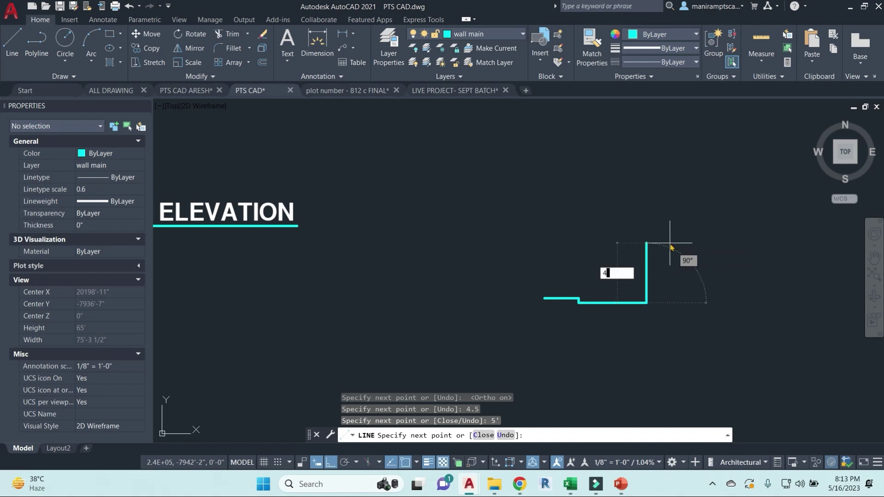
{"action": "type", "text": ".5"}
{"action": "key", "text": "Return"}
{"action": "type", "text": "4'"}
{"action": "key", "text": "Return"}
{"action": "type", "text": "4.5"}
{"action": "key", "text": "Return"}
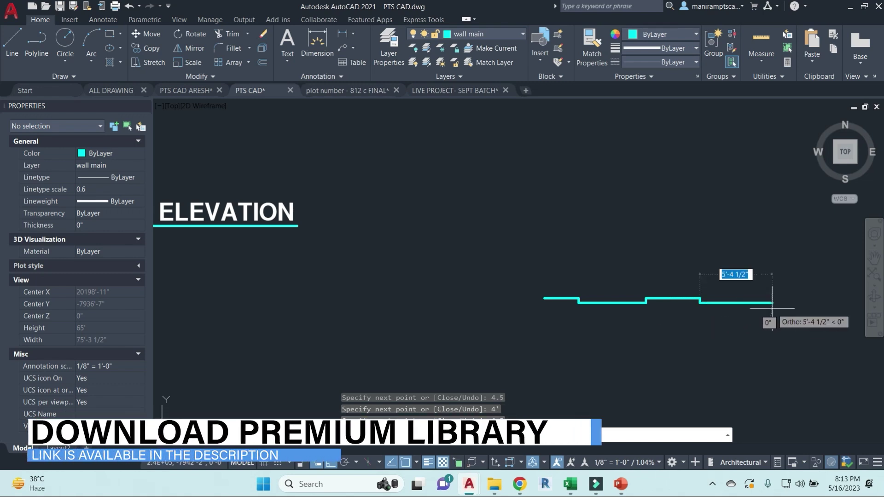
{"action": "left_click", "coordinate": [772, 309]}
{"action": "key", "text": "Return"}
Inspect the first horizontal segment and the overall shape of the stepped line
{"action": "scroll", "coordinate": [582, 304], "scroll_direction": "up", "scroll_amount": 4}
{"action": "left_click", "coordinate": [519, 285]}
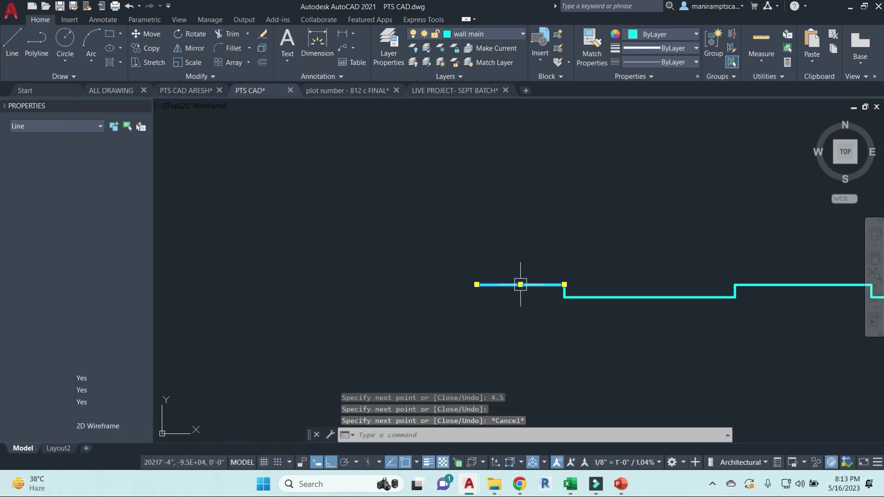
{"action": "middle_click_drag", "start_coordinate": [611, 313], "coordinate": [559, 340]}
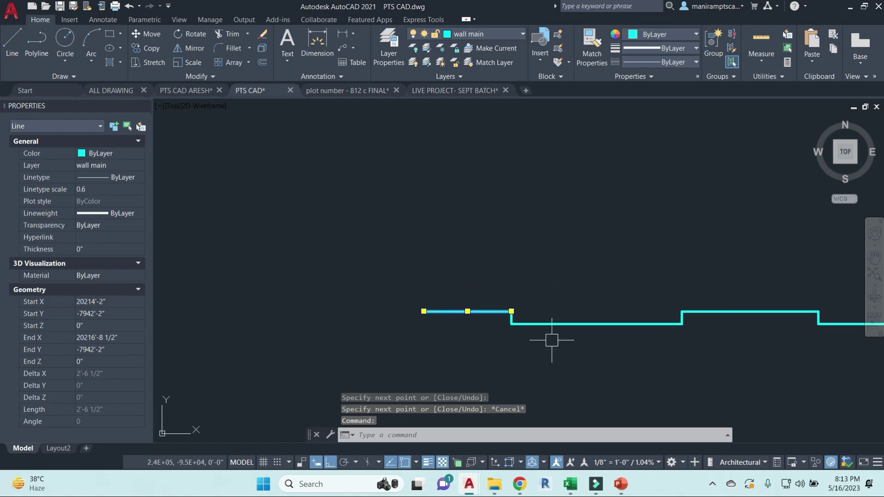
{"action": "scroll", "coordinate": [573, 318], "scroll_direction": "down", "scroll_amount": 2}
{"action": "key", "text": "Escape"}
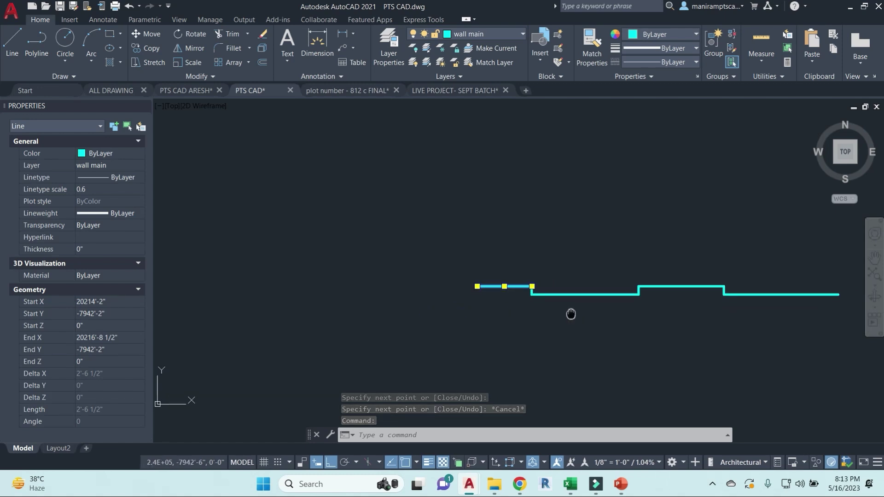
Check the height of the stepped line's first vertical drop with a trial linear dimension, without placing it
{"action": "type", "text": "DIMLI"}
{"action": "key", "text": "Return"}
{"action": "key", "text": "Return"}
{"action": "scroll", "coordinate": [529, 286], "scroll_direction": "up", "scroll_amount": 3}
{"action": "left_click", "coordinate": [513, 258]}
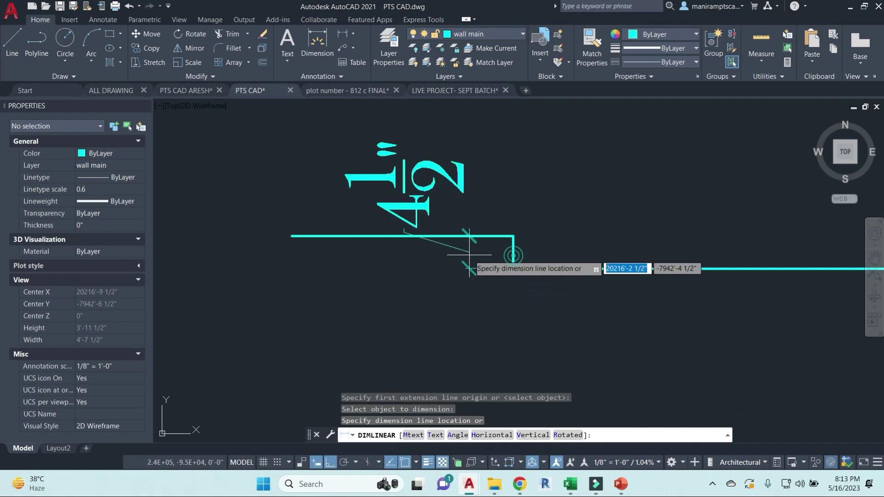
{"action": "key", "text": "Escape"}
{"action": "scroll", "coordinate": [469, 271], "scroll_direction": "down", "scroll_amount": 1}
{"action": "key", "text": "Escape"}
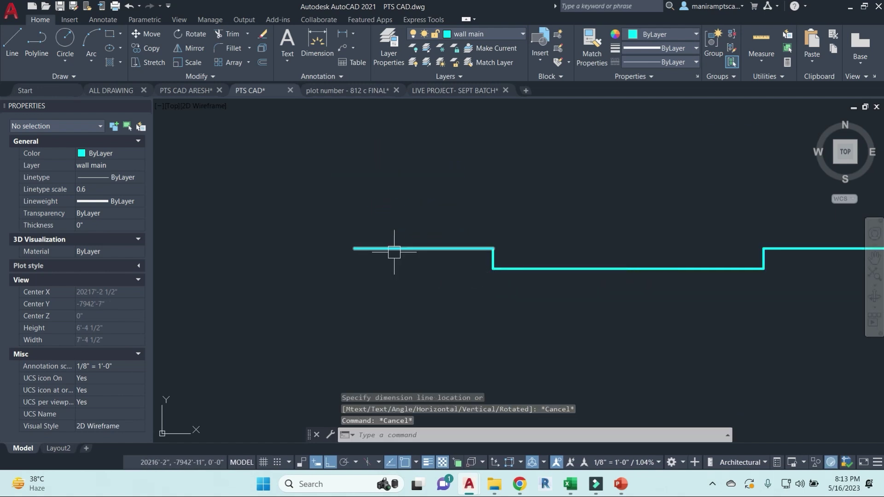
Examine the level marks on the 2D elevation, from the ground-floor windows up to the magenta vertical fins above the roof line
{"action": "mouse_move", "coordinate": [470, 485]}
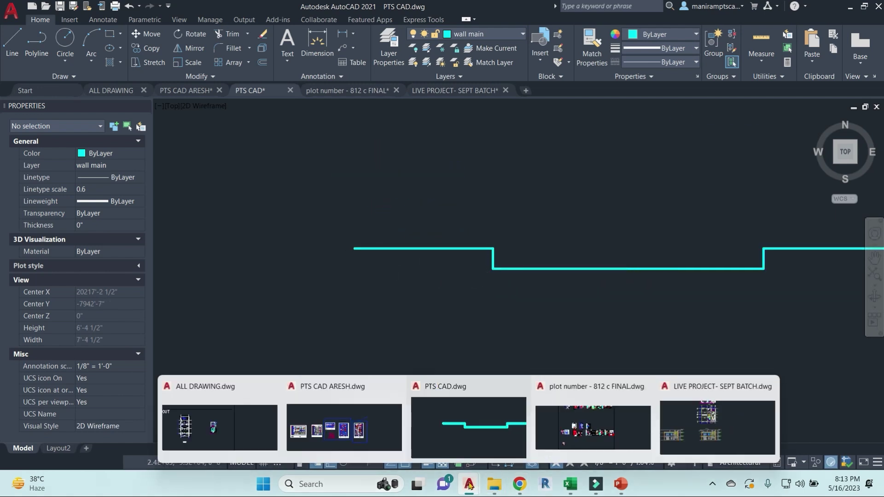
{"action": "left_click", "coordinate": [489, 434]}
{"action": "scroll", "coordinate": [538, 261], "scroll_direction": "down", "scroll_amount": 8}
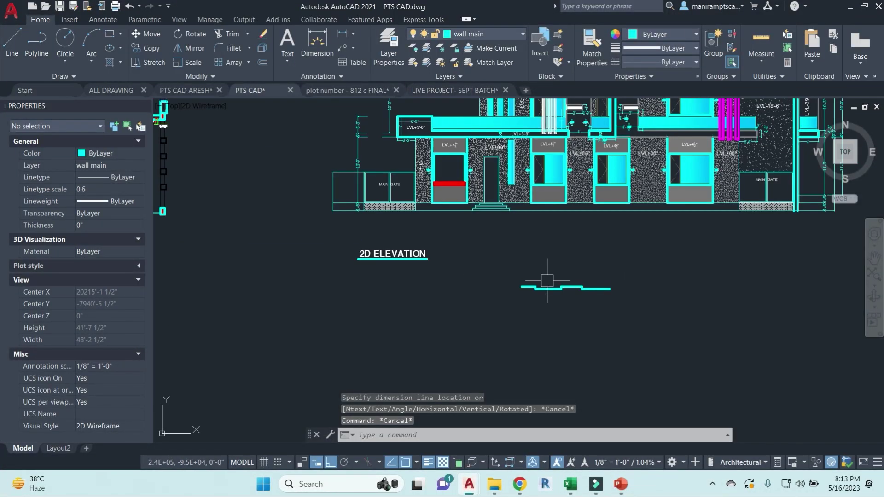
{"action": "scroll", "coordinate": [537, 262], "scroll_direction": "up", "scroll_amount": 5}
{"action": "scroll", "coordinate": [529, 265], "scroll_direction": "down", "scroll_amount": 1}
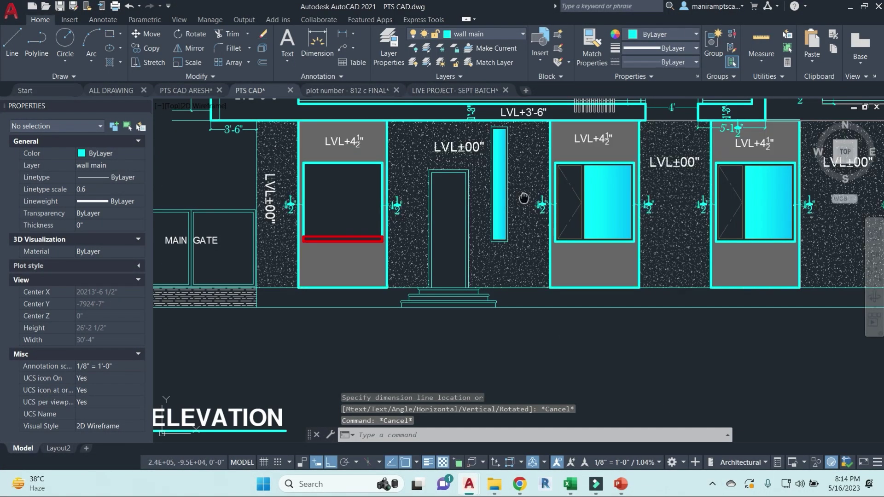
{"action": "middle_click_drag", "start_coordinate": [492, 269], "coordinate": [491, 272]}
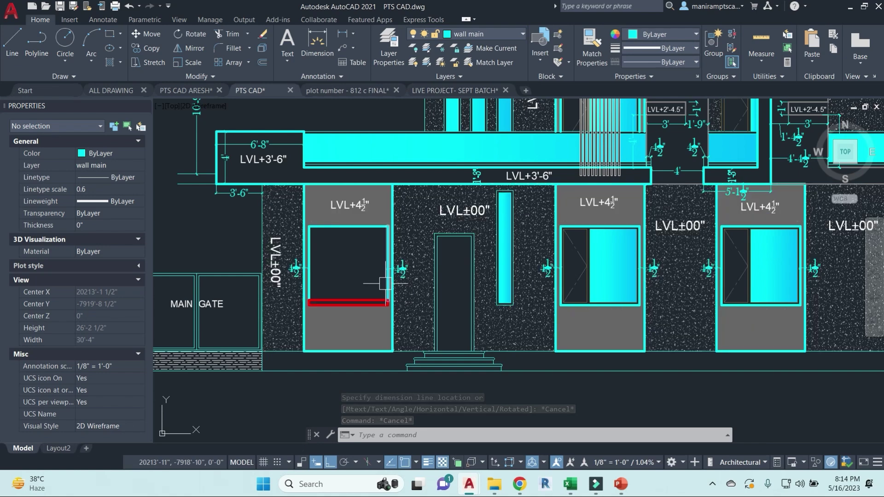
{"action": "scroll", "coordinate": [542, 244], "scroll_direction": "down", "scroll_amount": 3}
{"action": "scroll", "coordinate": [542, 256], "scroll_direction": "up", "scroll_amount": 1}
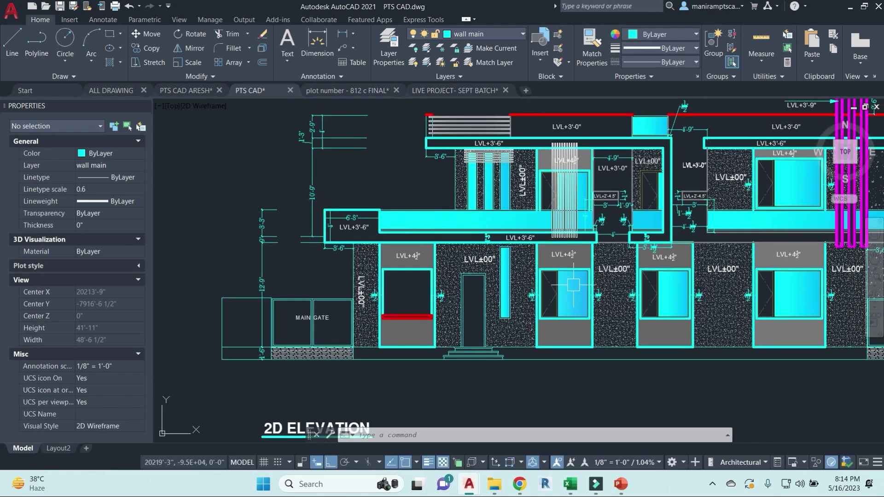
{"action": "scroll", "coordinate": [598, 276], "scroll_direction": "down", "scroll_amount": 5}
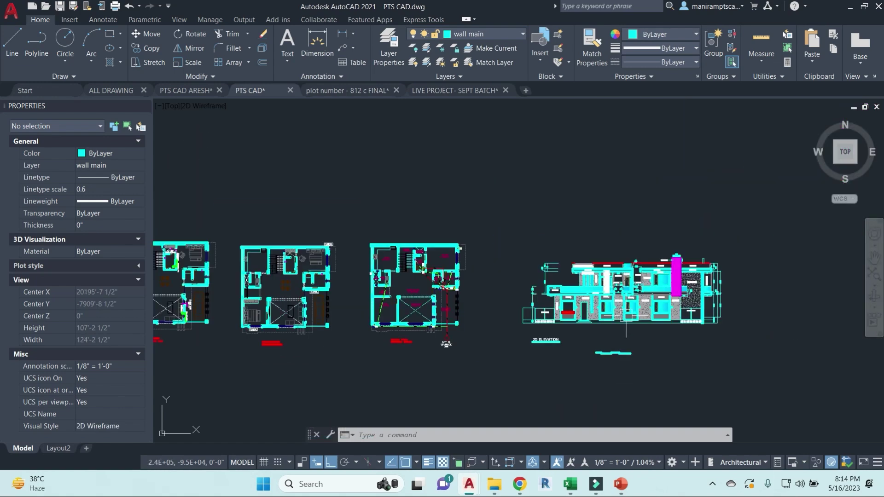
{"action": "scroll", "coordinate": [664, 263], "scroll_direction": "up", "scroll_amount": 6}
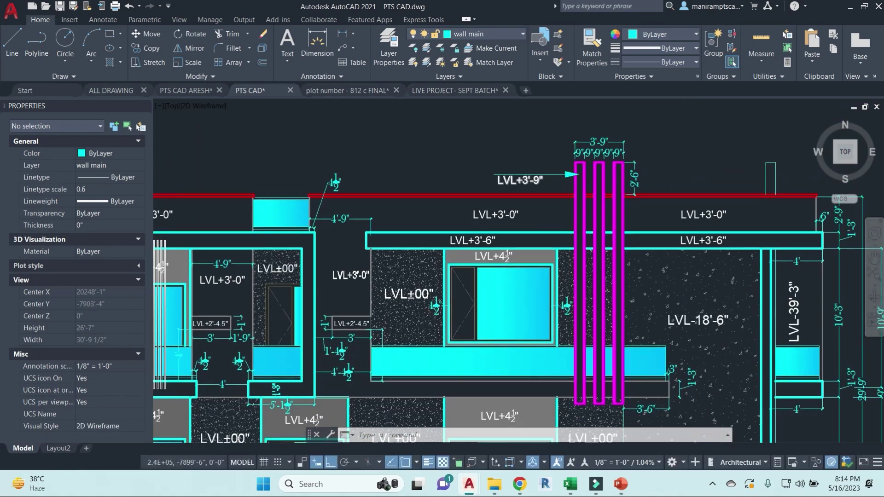
{"action": "scroll", "coordinate": [634, 166], "scroll_direction": "down", "scroll_amount": 3}
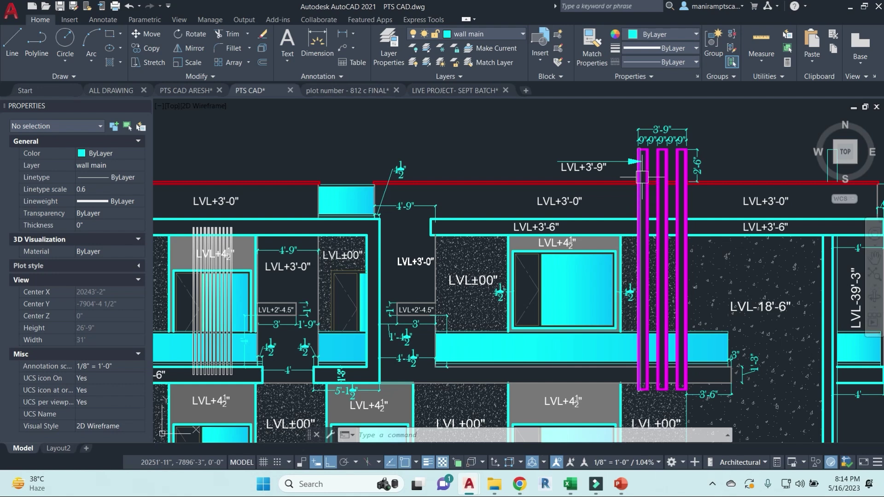
Check how far the dashed fins project beyond the front wall in the ground floor plumbing layout with a trial linear dimension, without placing it
{"action": "scroll", "coordinate": [594, 167], "scroll_direction": "down", "scroll_amount": 5}
{"action": "scroll", "coordinate": [593, 168], "scroll_direction": "up", "scroll_amount": 1}
{"action": "scroll", "coordinate": [599, 212], "scroll_direction": "down", "scroll_amount": 3}
{"action": "middle_click_drag", "start_coordinate": [464, 293], "coordinate": [576, 244]}
{"action": "scroll", "coordinate": [576, 248], "scroll_direction": "up", "scroll_amount": 8}
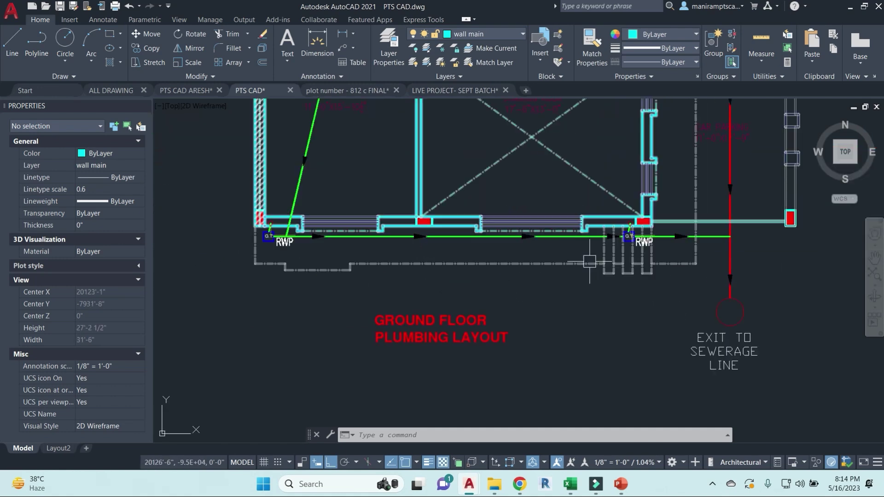
{"action": "scroll", "coordinate": [645, 272], "scroll_direction": "up", "scroll_amount": 4}
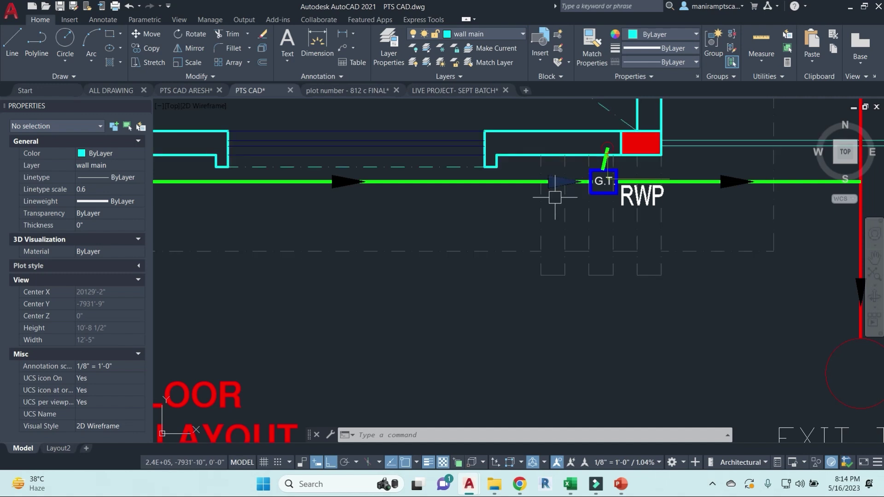
{"action": "type", "text": "dli"}
{"action": "key", "text": "Return"}
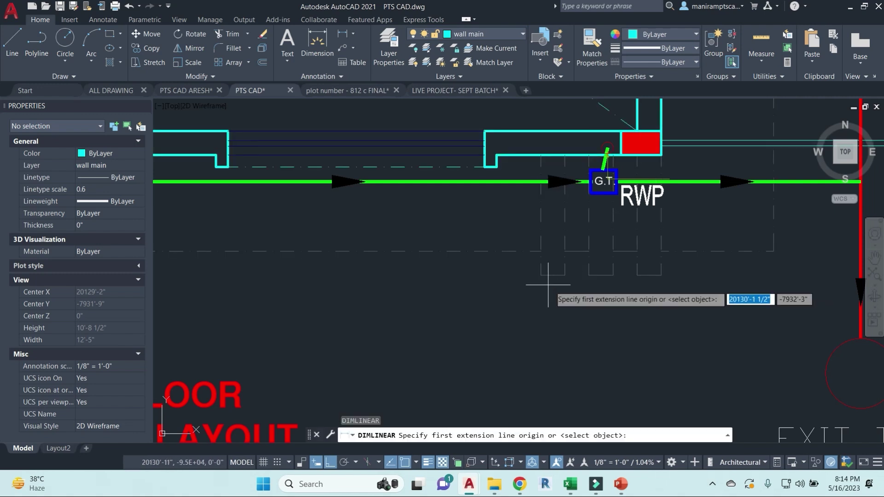
{"action": "left_click", "coordinate": [541, 275]}
{"action": "left_click", "coordinate": [541, 155]}
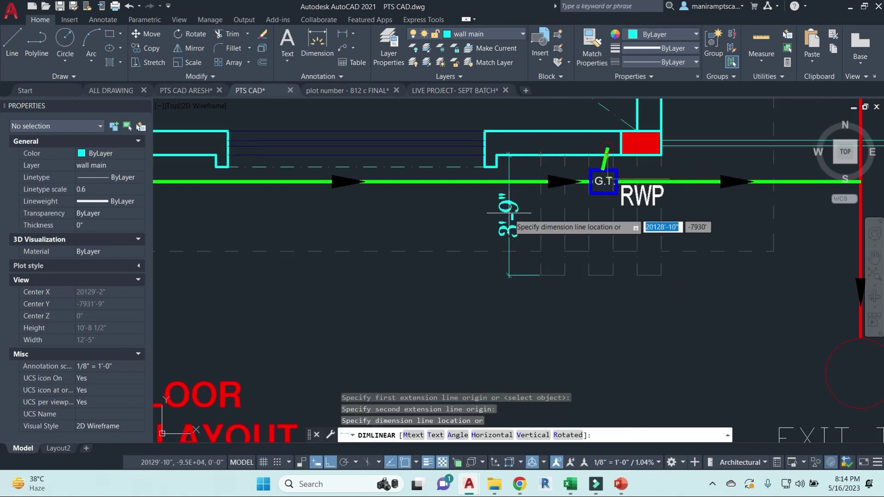
{"action": "scroll", "coordinate": [509, 212], "scroll_direction": "up", "scroll_amount": 5}
{"action": "scroll", "coordinate": [547, 267], "scroll_direction": "down", "scroll_amount": 5}
{"action": "key", "text": "Escape"}
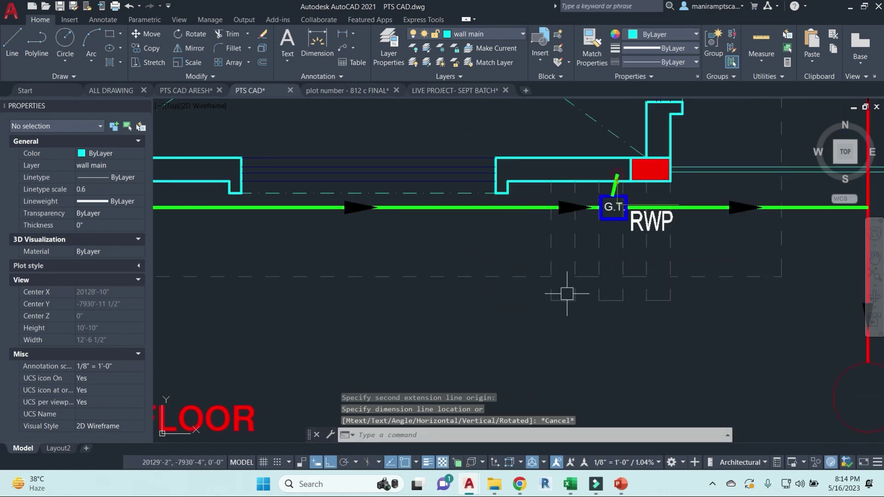
Compare the checked projection with the level mark beside the magenta fins on the 2D elevation
{"action": "scroll", "coordinate": [566, 294], "scroll_direction": "down", "scroll_amount": 5}
{"action": "scroll", "coordinate": [690, 300], "scroll_direction": "up", "scroll_amount": 2}
{"action": "scroll", "coordinate": [746, 196], "scroll_direction": "up", "scroll_amount": 5}
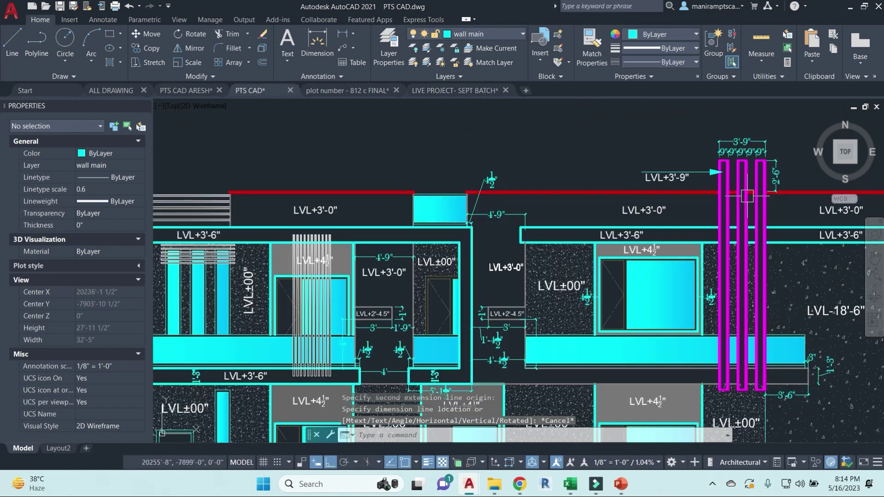
{"action": "scroll", "coordinate": [658, 214], "scroll_direction": "down", "scroll_amount": 6}
{"action": "key", "text": "Escape"}
{"action": "key", "text": "Escape"}
{"action": "key", "text": "Escape"}
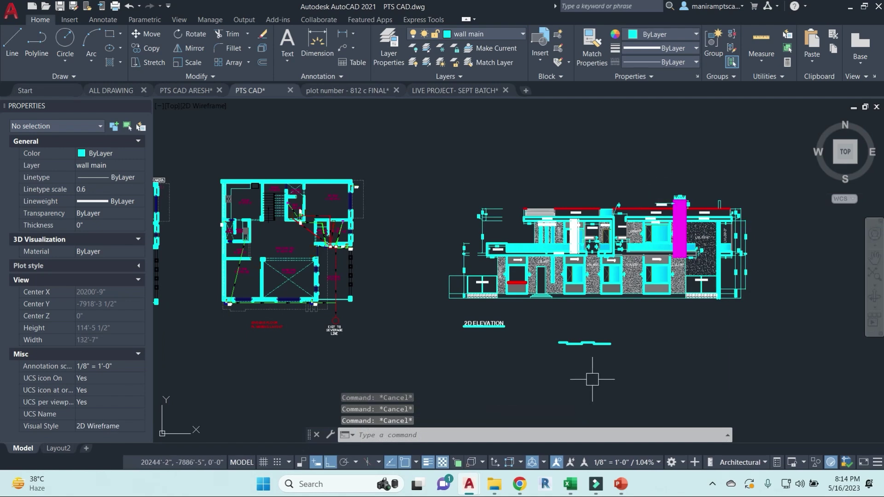
Examine the B3 beam that projects past the outer wall beside the sunken area in the structural beam plan
{"action": "scroll", "coordinate": [414, 286], "scroll_direction": "down", "scroll_amount": 6}
{"action": "middle_click_drag", "start_coordinate": [170, 290], "coordinate": [354, 262]}
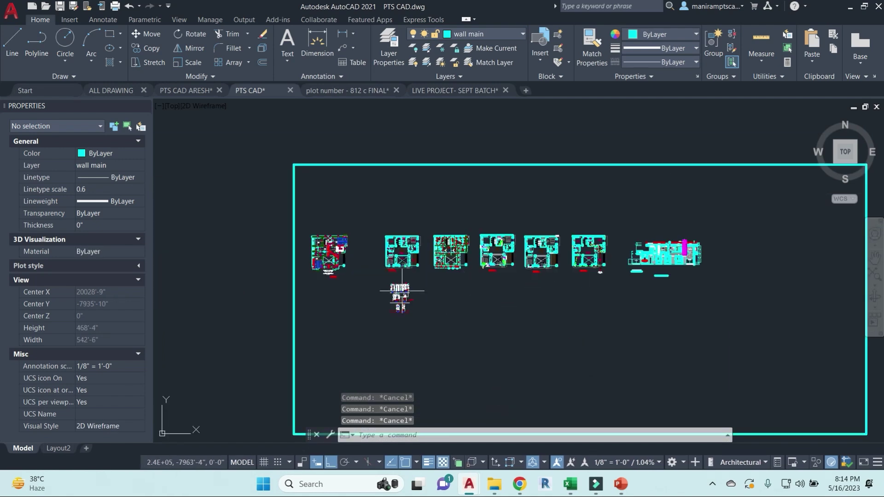
{"action": "scroll", "coordinate": [322, 261], "scroll_direction": "up", "scroll_amount": 5}
{"action": "scroll", "coordinate": [474, 299], "scroll_direction": "up", "scroll_amount": 5}
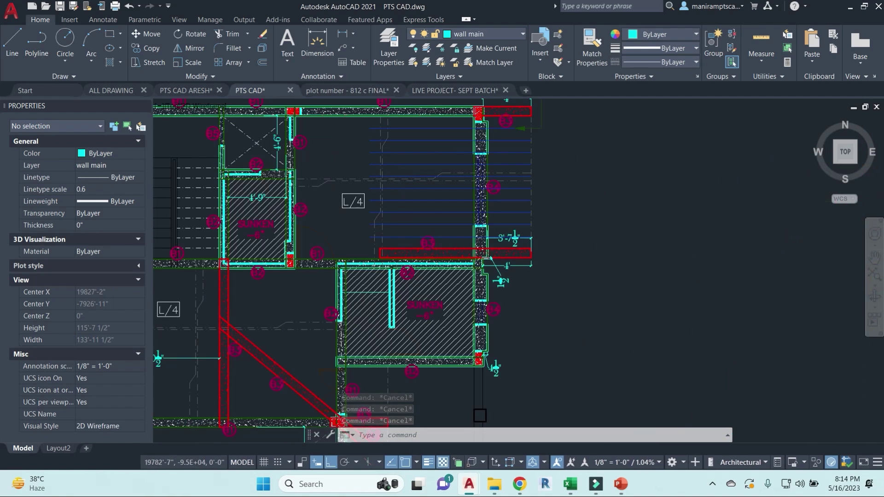
{"action": "scroll", "coordinate": [419, 187], "scroll_direction": "down", "scroll_amount": 3}
{"action": "scroll", "coordinate": [467, 238], "scroll_direction": "up", "scroll_amount": 5}
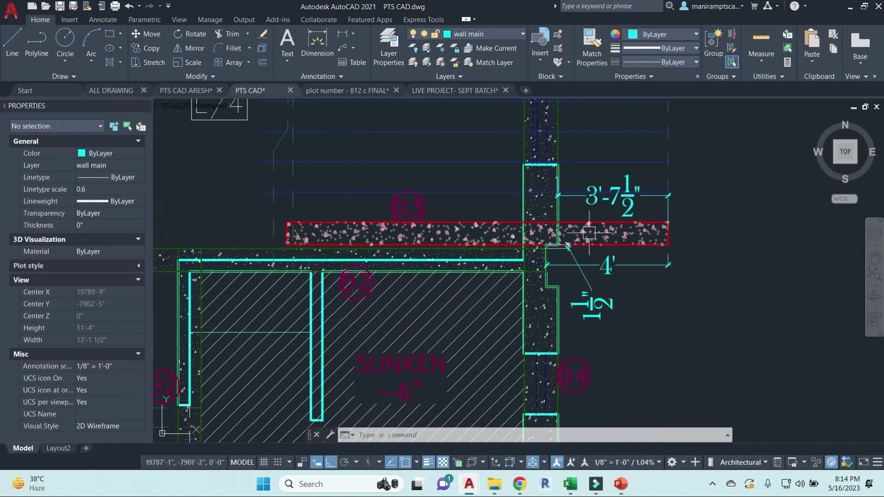
{"action": "scroll", "coordinate": [589, 233], "scroll_direction": "down", "scroll_amount": 4}
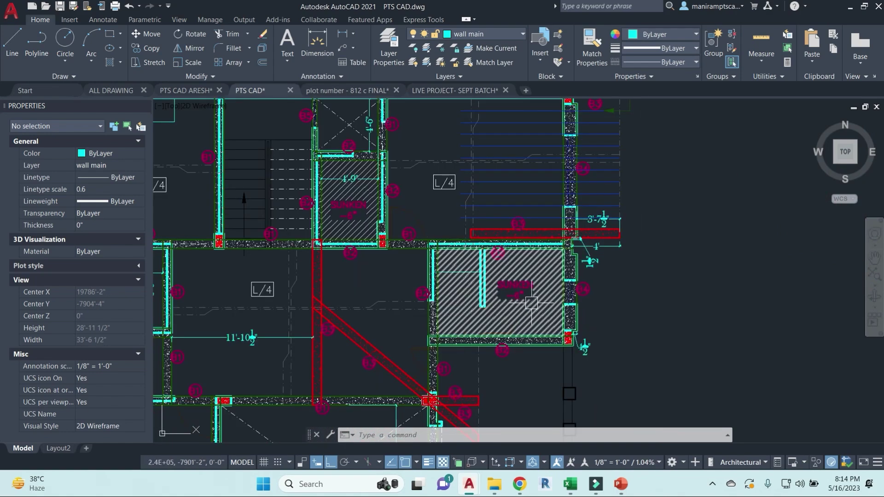
{"action": "scroll", "coordinate": [599, 304], "scroll_direction": "down", "scroll_amount": 4}
{"action": "scroll", "coordinate": [607, 304], "scroll_direction": "up", "scroll_amount": 1}
{"action": "scroll", "coordinate": [625, 308], "scroll_direction": "down", "scroll_amount": 2}
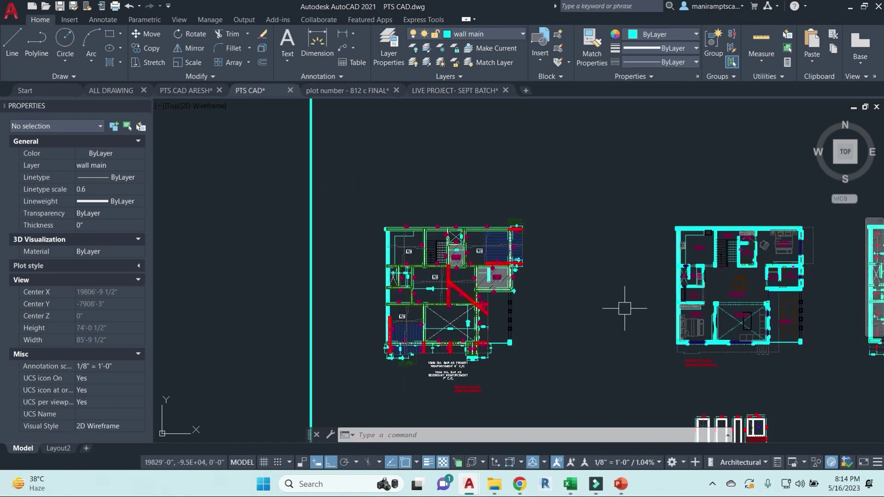
Show the central hall of the furnished floor plan and switch to the Google Meet call in Chrome
{"action": "middle_click_drag", "start_coordinate": [624, 308], "coordinate": [422, 272]}
{"action": "left_click", "coordinate": [558, 258]}
{"action": "key", "text": "Escape"}
{"action": "key", "text": "Escape"}
{"action": "key", "text": "Escape"}
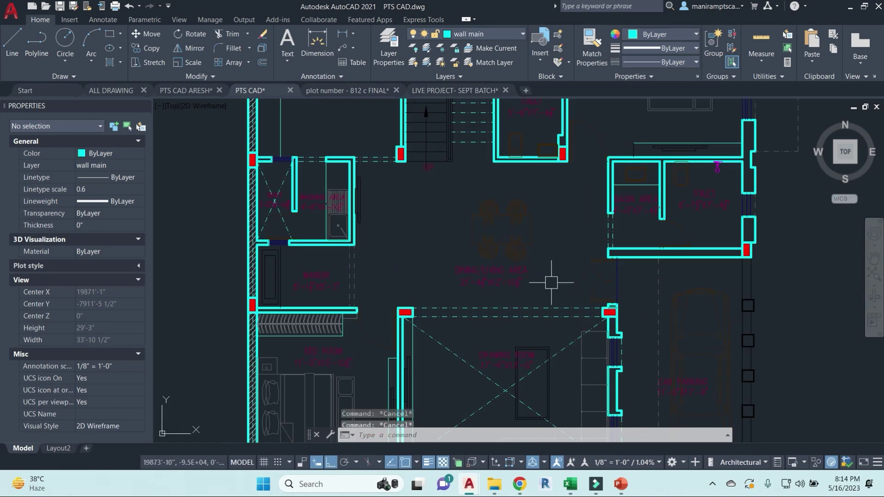
{"action": "left_click", "coordinate": [518, 485]}
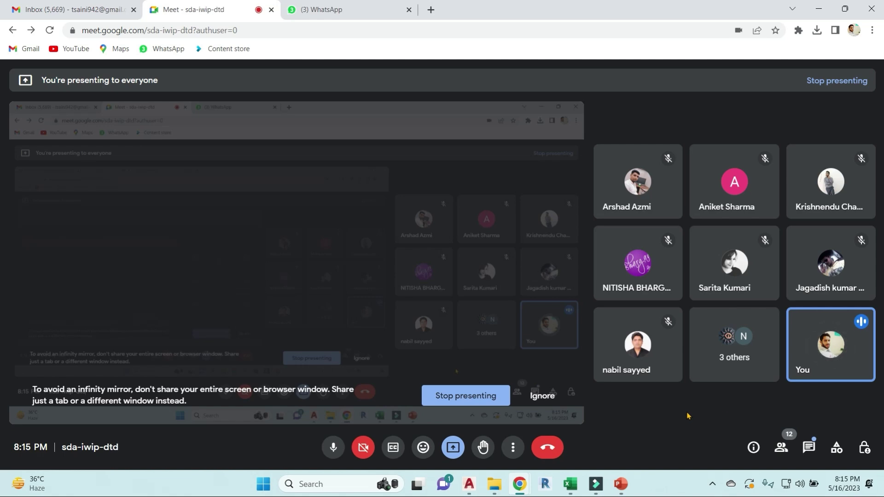
Return to AutoCAD and examine the fan and ceiling light spacing in the lower-left room of the ceiling layout, selecting its lower-left light block
{"action": "key", "text": "alt+Tab"}
{"action": "scroll", "coordinate": [528, 320], "scroll_direction": "down", "scroll_amount": 6}
{"action": "middle_click_drag", "start_coordinate": [641, 336], "coordinate": [542, 360]}
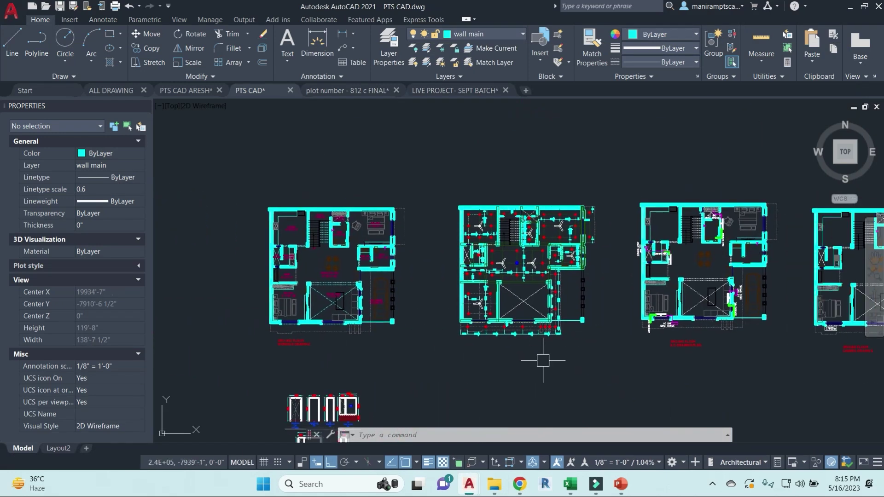
{"action": "scroll", "coordinate": [545, 299], "scroll_direction": "up", "scroll_amount": 6}
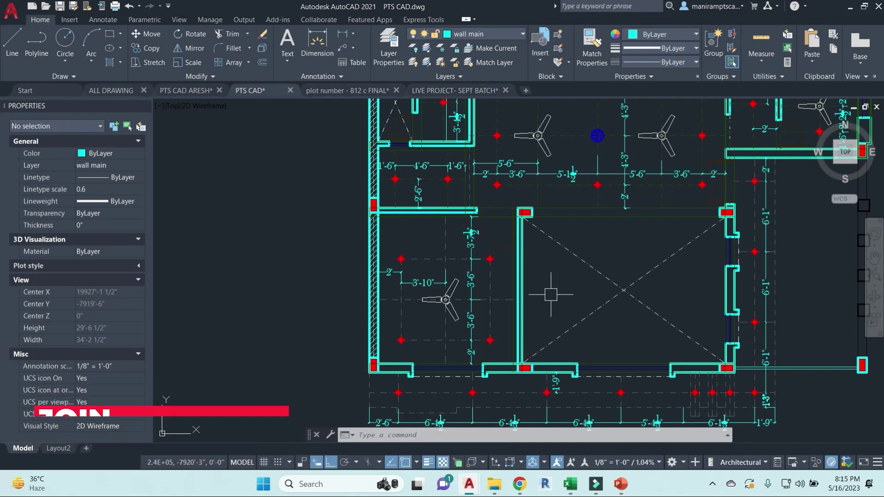
{"action": "scroll", "coordinate": [421, 333], "scroll_direction": "up", "scroll_amount": 2}
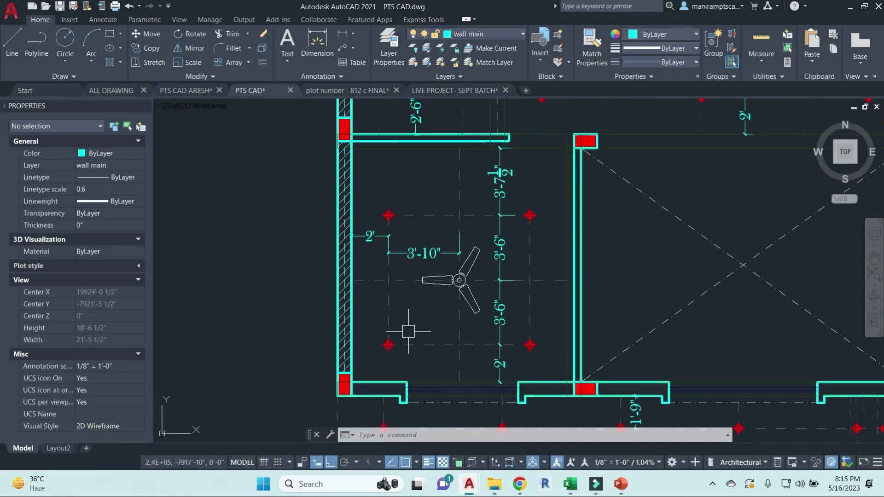
{"action": "middle_click_drag", "start_coordinate": [406, 332], "coordinate": [449, 308]}
{"action": "left_click", "coordinate": [433, 325]}
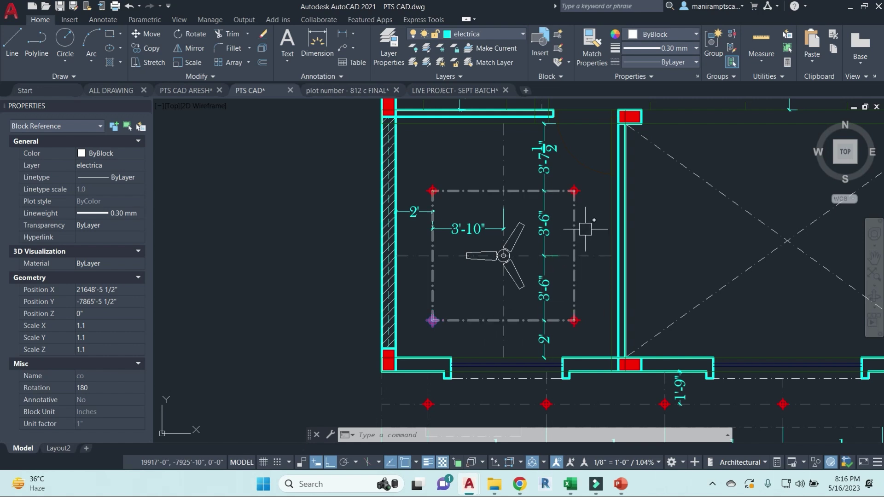
{"action": "middle_click_drag", "start_coordinate": [459, 153], "coordinate": [502, 163]}
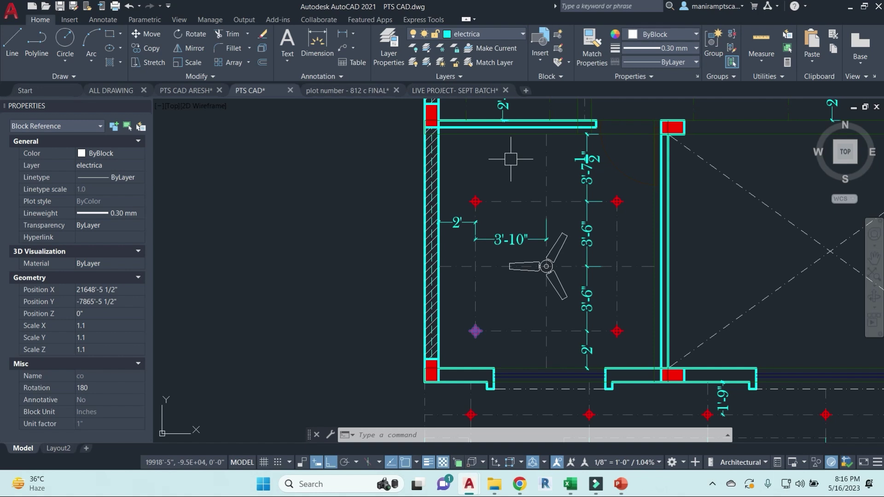
{"action": "middle_click_drag", "start_coordinate": [511, 179], "coordinate": [547, 140]}
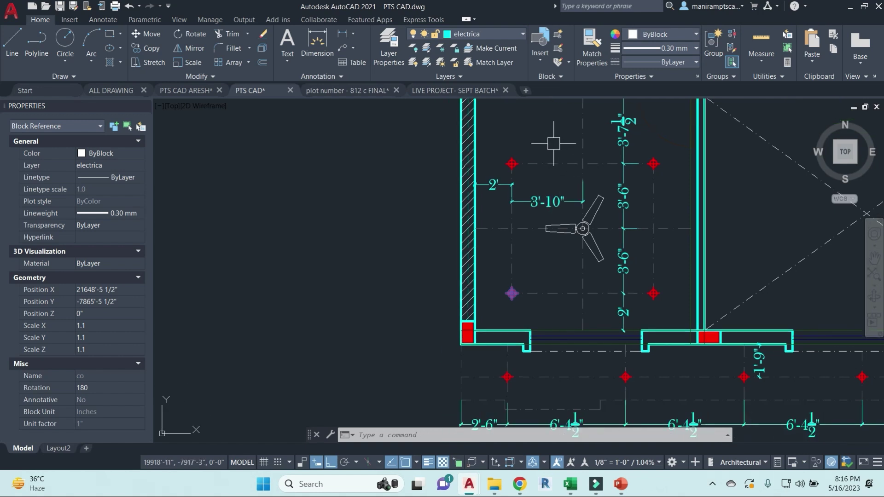
Examine the outer row of lights and the hall's blue round fixture and fans in the ceiling layout, and clear the selection
{"action": "scroll", "coordinate": [547, 140], "scroll_direction": "down", "scroll_amount": 2}
{"action": "scroll", "coordinate": [517, 223], "scroll_direction": "down", "scroll_amount": 2}
{"action": "middle_click_drag", "start_coordinate": [517, 223], "coordinate": [576, 265]}
{"action": "scroll", "coordinate": [576, 264], "scroll_direction": "up", "scroll_amount": 6}
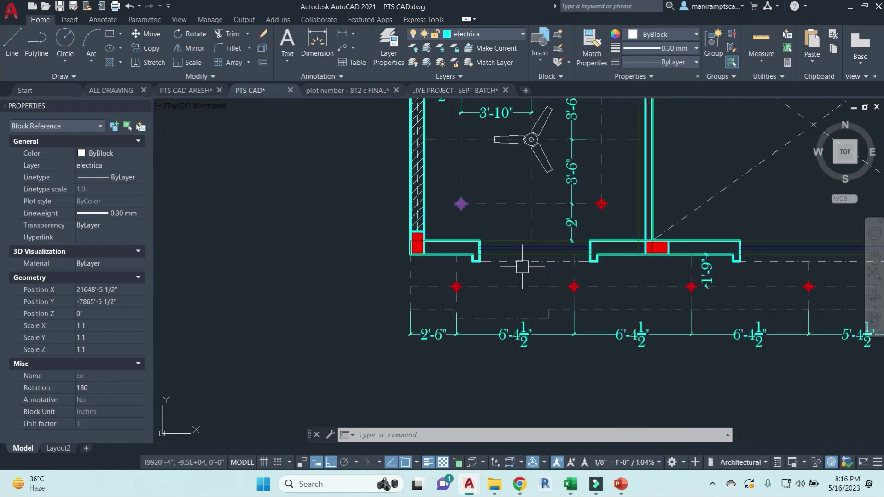
{"action": "scroll", "coordinate": [566, 203], "scroll_direction": "down", "scroll_amount": 5}
{"action": "mouse_move", "coordinate": [566, 203]}
{"action": "middle_mouse_down"}
{"action": "mouse_move", "coordinate": [567, 316]}
{"action": "mouse_move", "coordinate": [558, 290]}
{"action": "middle_mouse_up"}
{"action": "scroll", "coordinate": [548, 240], "scroll_direction": "up", "scroll_amount": 4}
{"action": "scroll", "coordinate": [549, 249], "scroll_direction": "up", "scroll_amount": 5}
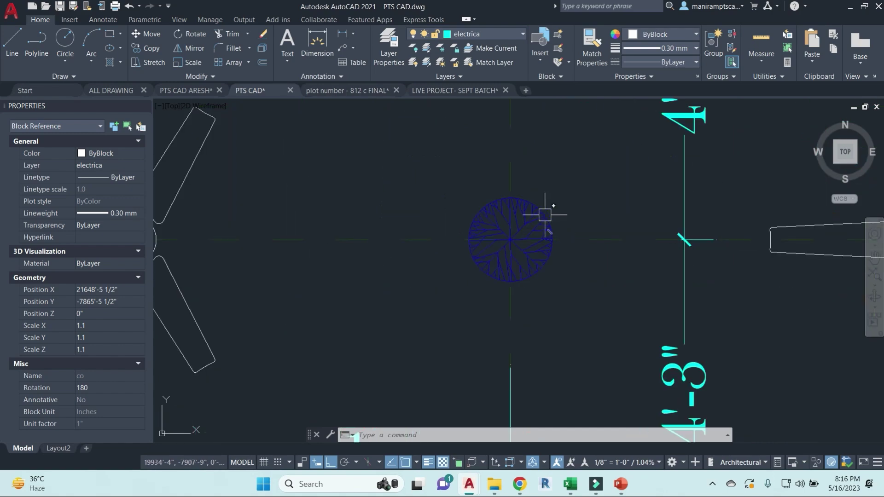
{"action": "scroll", "coordinate": [542, 227], "scroll_direction": "down", "scroll_amount": 5}
{"action": "scroll", "coordinate": [456, 300], "scroll_direction": "down", "scroll_amount": 5}
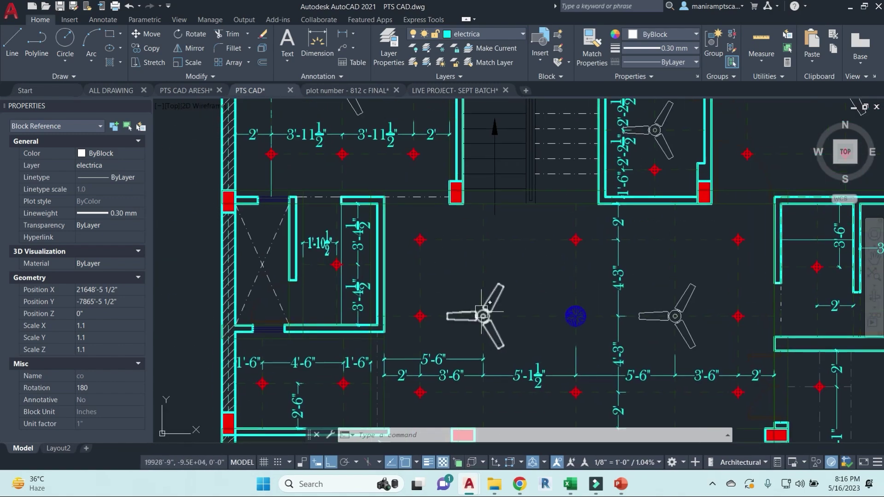
{"action": "scroll", "coordinate": [502, 299], "scroll_direction": "down", "scroll_amount": 3}
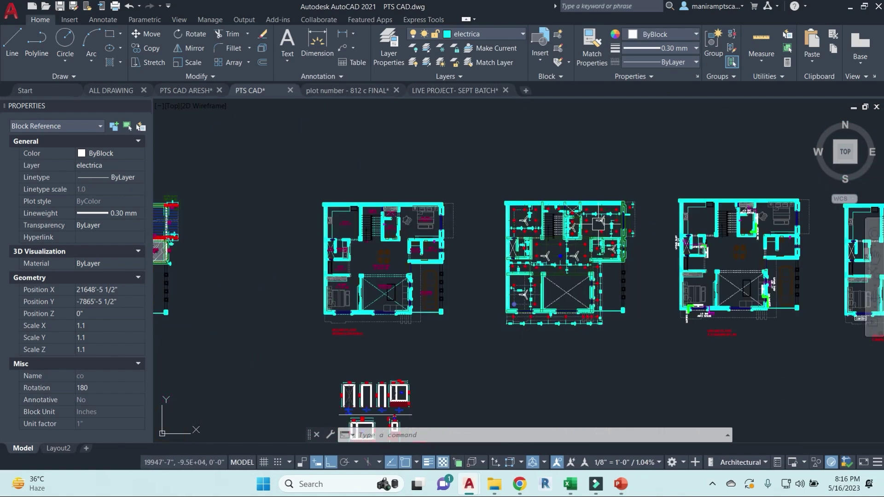
{"action": "key", "text": "Escape"}
Switch to the LIVE PROJECT- SEPT BATCH drawing and examine its electrical layout, the fixture legend and the pergola area of the plan
{"action": "left_click", "coordinate": [473, 90]}
{"action": "middle_click_drag", "start_coordinate": [470, 330], "coordinate": [469, 377]}
{"action": "scroll", "coordinate": [470, 378], "scroll_direction": "up", "scroll_amount": 5}
{"action": "scroll", "coordinate": [556, 252], "scroll_direction": "down", "scroll_amount": 7}
{"action": "scroll", "coordinate": [556, 252], "scroll_direction": "up", "scroll_amount": 9}
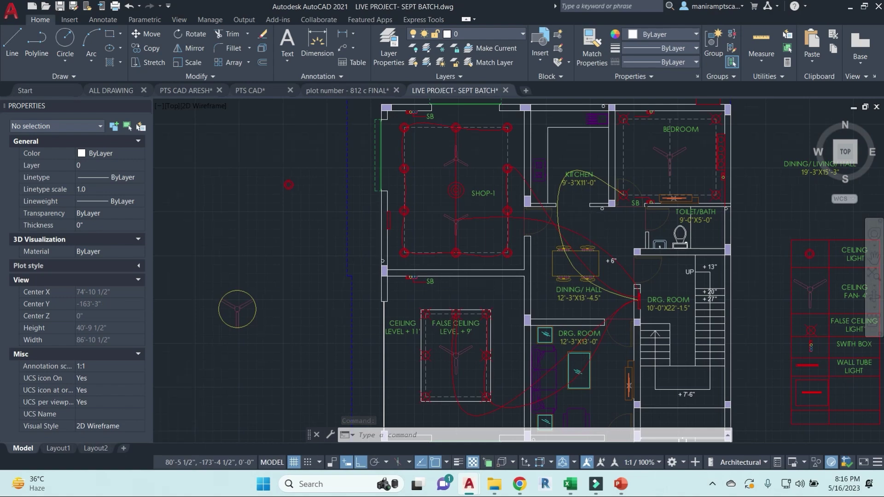
{"action": "scroll", "coordinate": [587, 279], "scroll_direction": "down", "scroll_amount": 5}
{"action": "scroll", "coordinate": [487, 255], "scroll_direction": "up", "scroll_amount": 8}
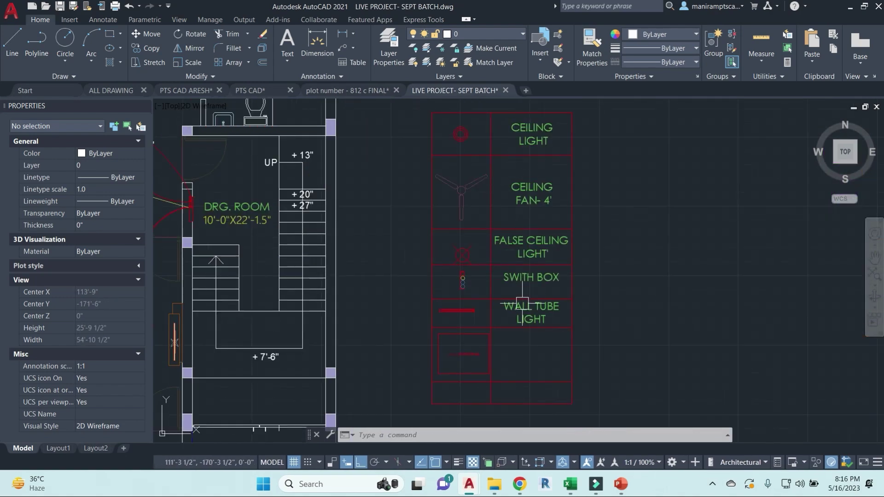
{"action": "scroll", "coordinate": [524, 305], "scroll_direction": "down", "scroll_amount": 6}
{"action": "scroll", "coordinate": [440, 228], "scroll_direction": "up", "scroll_amount": 8}
{"action": "scroll", "coordinate": [441, 228], "scroll_direction": "down", "scroll_amount": 8}
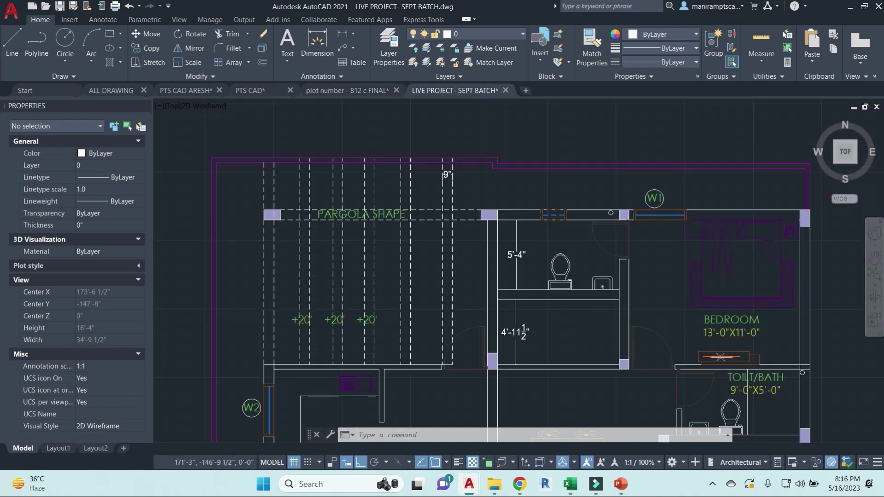
Examine the beam layout's FB labels with their sizes and bar spacing, covering the FB1, FB3 and FB4 beams
{"action": "scroll", "coordinate": [694, 375], "scroll_direction": "up", "scroll_amount": 8}
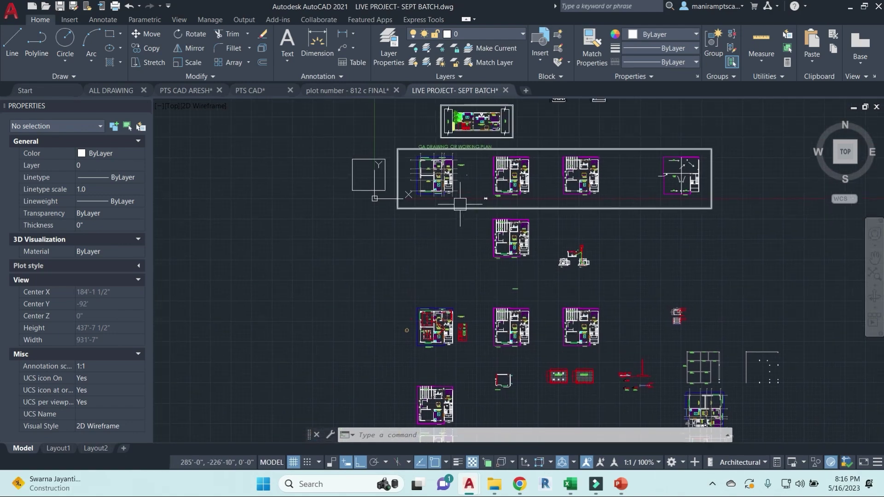
{"action": "middle_click_drag", "start_coordinate": [716, 302], "coordinate": [536, 240]}
{"action": "scroll", "coordinate": [536, 241], "scroll_direction": "up", "scroll_amount": 10}
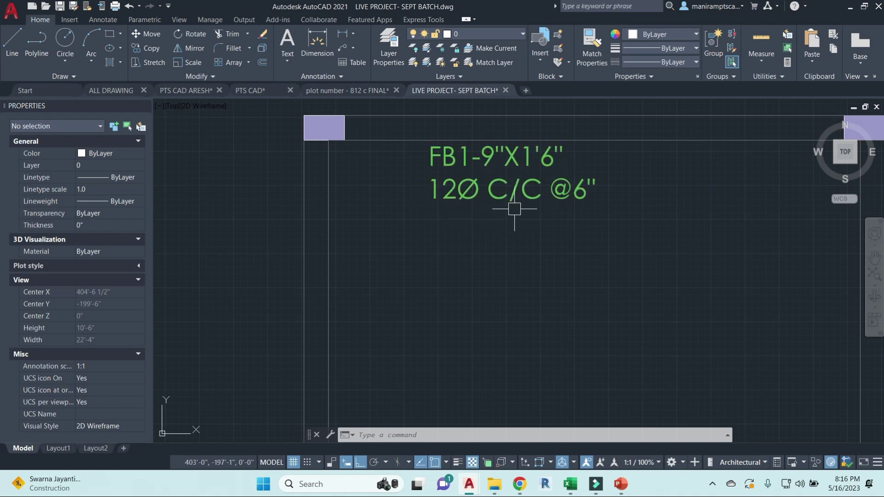
{"action": "scroll", "coordinate": [577, 209], "scroll_direction": "down", "scroll_amount": 3}
{"action": "scroll", "coordinate": [578, 210], "scroll_direction": "down", "scroll_amount": 3}
{"action": "scroll", "coordinate": [536, 300], "scroll_direction": "up", "scroll_amount": 5}
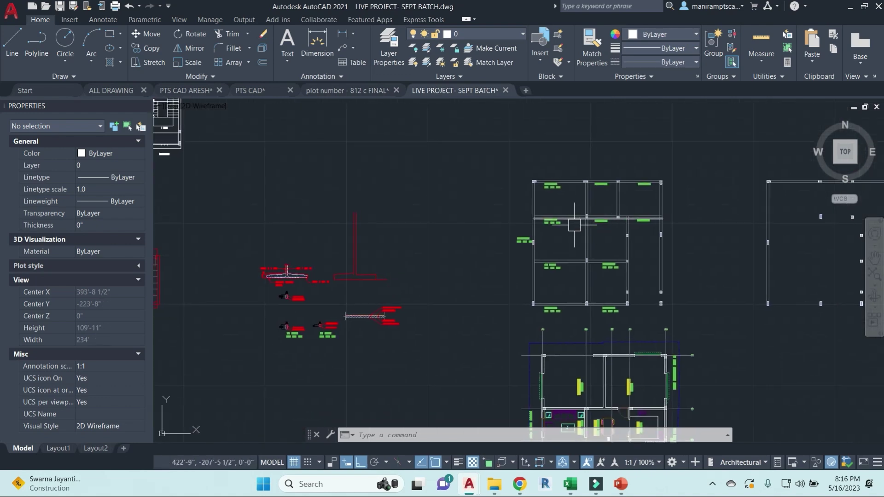
{"action": "scroll", "coordinate": [489, 286], "scroll_direction": "down", "scroll_amount": 3}
{"action": "scroll", "coordinate": [477, 303], "scroll_direction": "up", "scroll_amount": 5}
{"action": "scroll", "coordinate": [419, 258], "scroll_direction": "down", "scroll_amount": 1}
{"action": "scroll", "coordinate": [506, 276], "scroll_direction": "down", "scroll_amount": 4}
{"action": "middle_click_drag", "start_coordinate": [543, 319], "coordinate": [532, 244]}
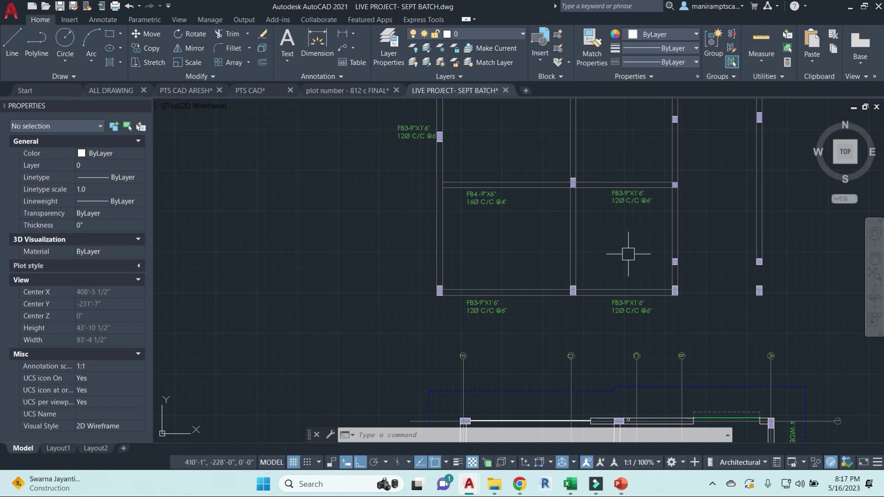
{"action": "scroll", "coordinate": [642, 288], "scroll_direction": "down", "scroll_amount": 5}
{"action": "mouse_move", "coordinate": [578, 199]}
{"action": "middle_mouse_down"}
{"action": "mouse_move", "coordinate": [578, 248]}
{"action": "mouse_move", "coordinate": [578, 156]}
{"action": "middle_mouse_up"}
{"action": "scroll", "coordinate": [467, 275], "scroll_direction": "down", "scroll_amount": 4}
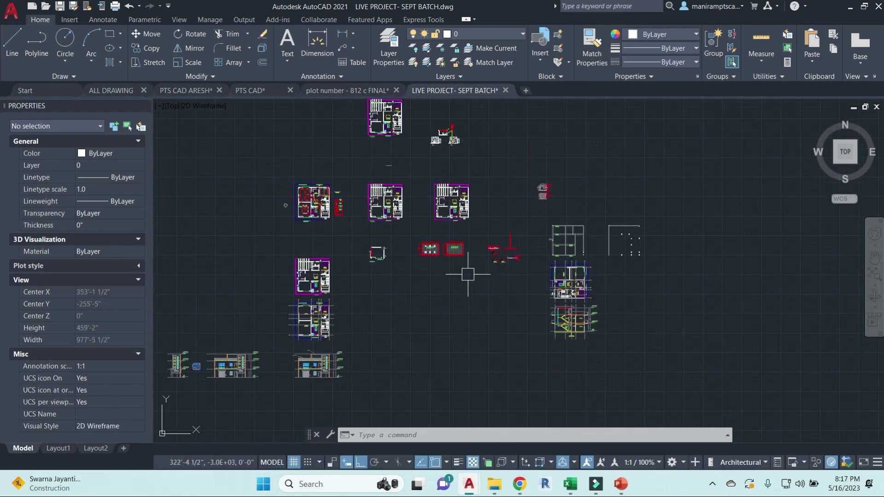
Examine the first floor toilet plumbing layout, focusing on the perforated floor drain near the water supply pipe
{"action": "scroll", "coordinate": [452, 123], "scroll_direction": "up", "scroll_amount": 8}
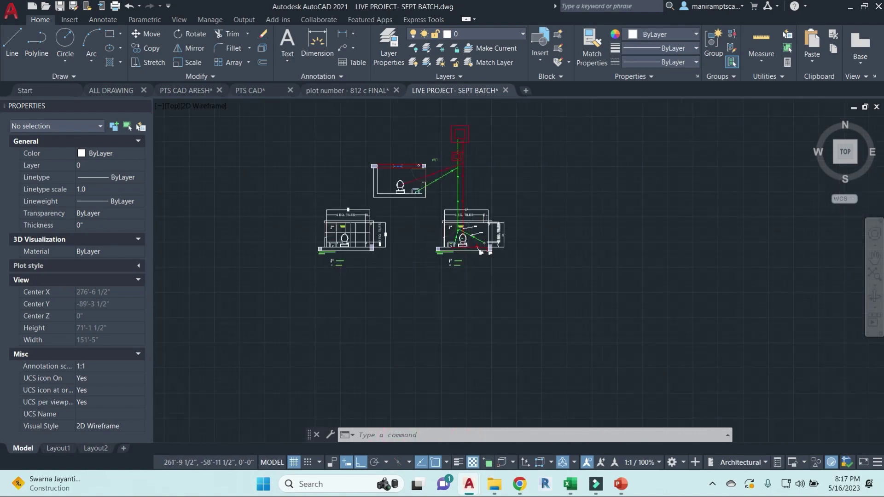
{"action": "scroll", "coordinate": [453, 184], "scroll_direction": "up", "scroll_amount": 4}
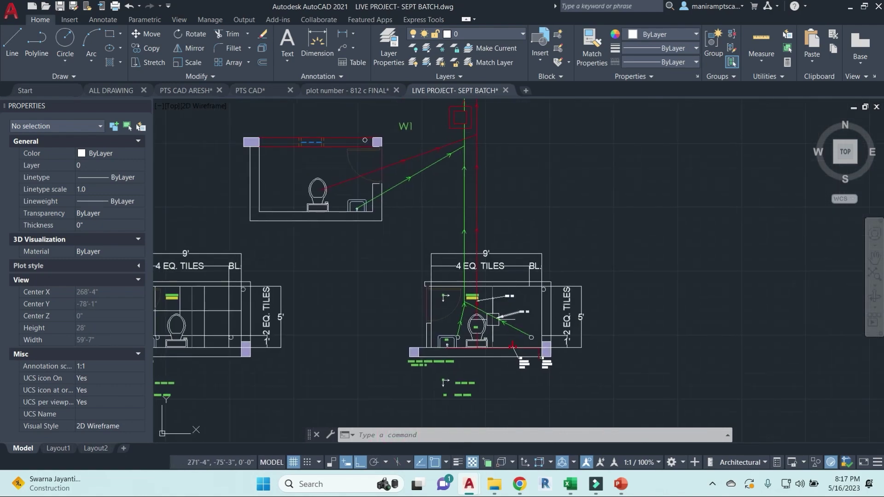
{"action": "scroll", "coordinate": [494, 271], "scroll_direction": "up", "scroll_amount": 9}
{"action": "scroll", "coordinate": [494, 272], "scroll_direction": "down", "scroll_amount": 5}
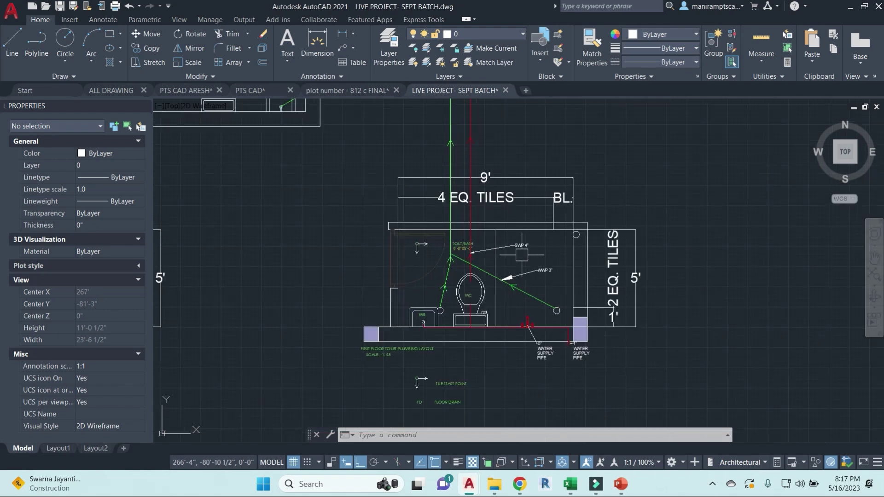
{"action": "middle_click_drag", "start_coordinate": [495, 272], "coordinate": [540, 249]}
{"action": "middle_click_drag", "start_coordinate": [718, 281], "coordinate": [764, 281]}
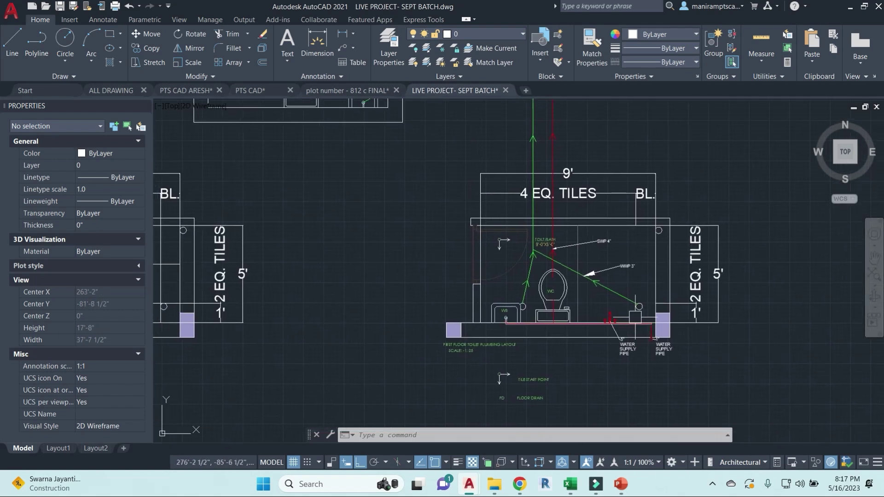
{"action": "scroll", "coordinate": [639, 307], "scroll_direction": "up", "scroll_amount": 12}
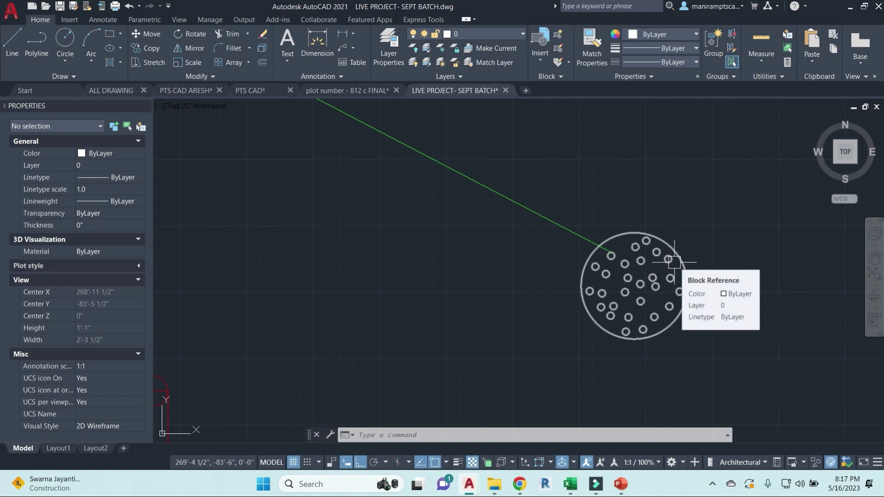
{"action": "scroll", "coordinate": [673, 261], "scroll_direction": "down", "scroll_amount": 10}
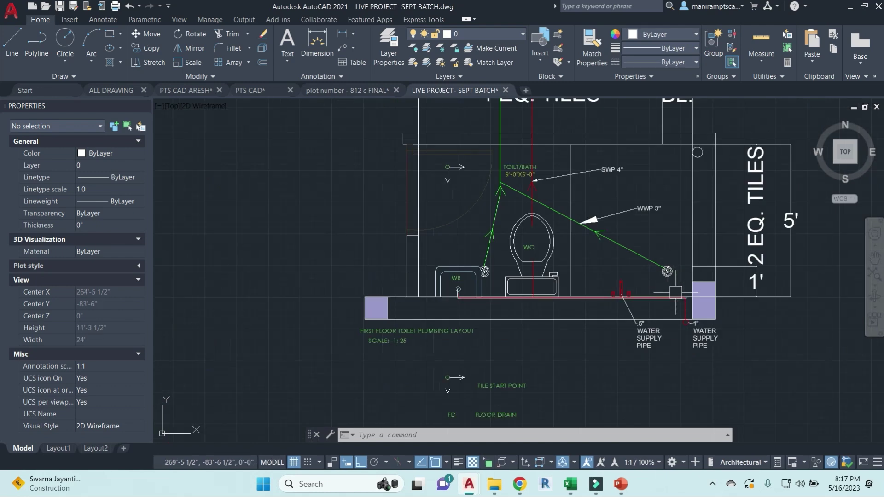
{"action": "scroll", "coordinate": [673, 285], "scroll_direction": "up", "scroll_amount": 6}
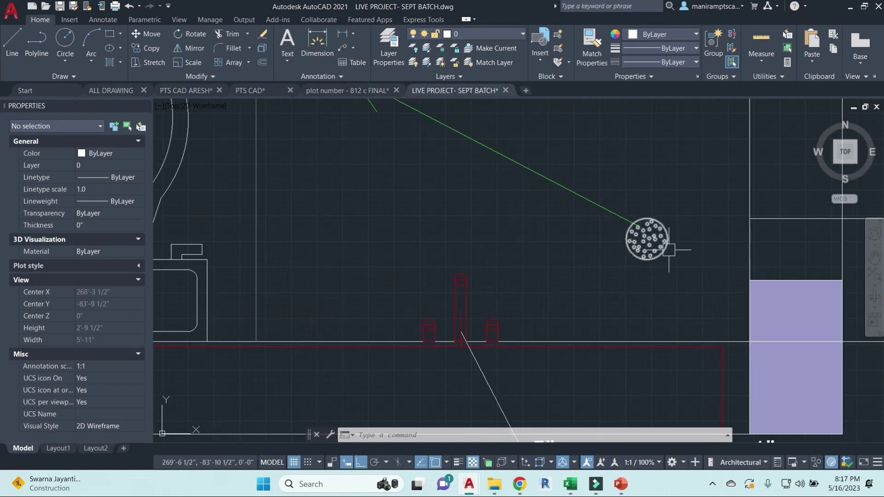
{"action": "scroll", "coordinate": [654, 256], "scroll_direction": "down", "scroll_amount": 6}
{"action": "scroll", "coordinate": [654, 256], "scroll_direction": "down", "scroll_amount": 2}
{"action": "scroll", "coordinate": [653, 256], "scroll_direction": "up", "scroll_amount": 5}
{"action": "scroll", "coordinate": [627, 296], "scroll_direction": "down", "scroll_amount": 1}
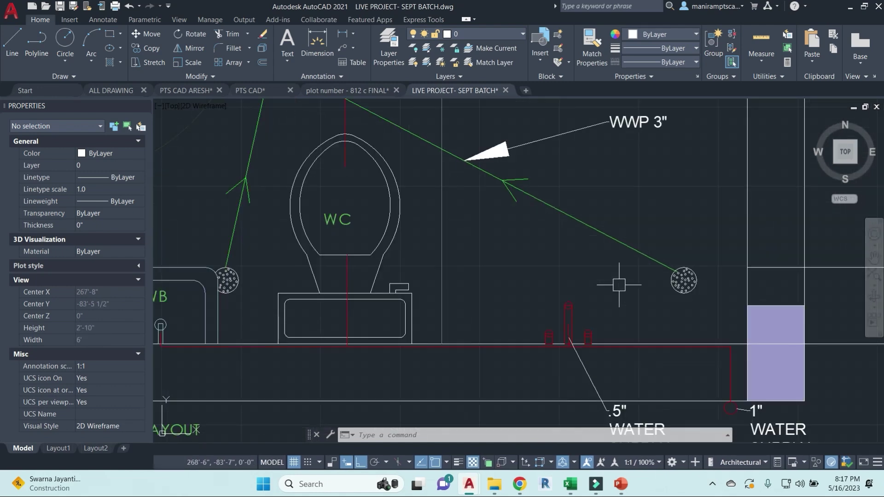
Examine the SWP 4" and WWP 3" pipe runs from the WC, wash basin and floor drains in the toilet plumbing layout
{"action": "middle_click_drag", "start_coordinate": [627, 296], "coordinate": [706, 314]}
{"action": "scroll", "coordinate": [679, 296], "scroll_direction": "down", "scroll_amount": 4}
{"action": "middle_click_drag", "start_coordinate": [608, 198], "coordinate": [614, 234]}
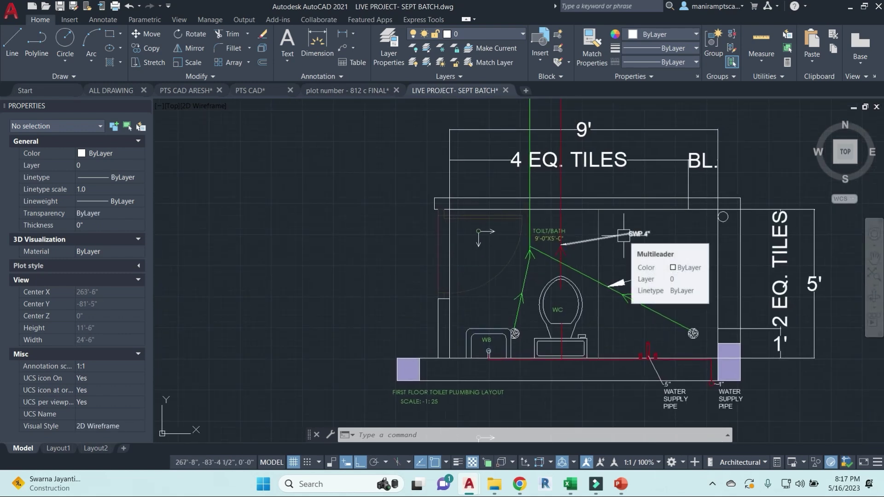
{"action": "scroll", "coordinate": [693, 336], "scroll_direction": "up", "scroll_amount": 7}
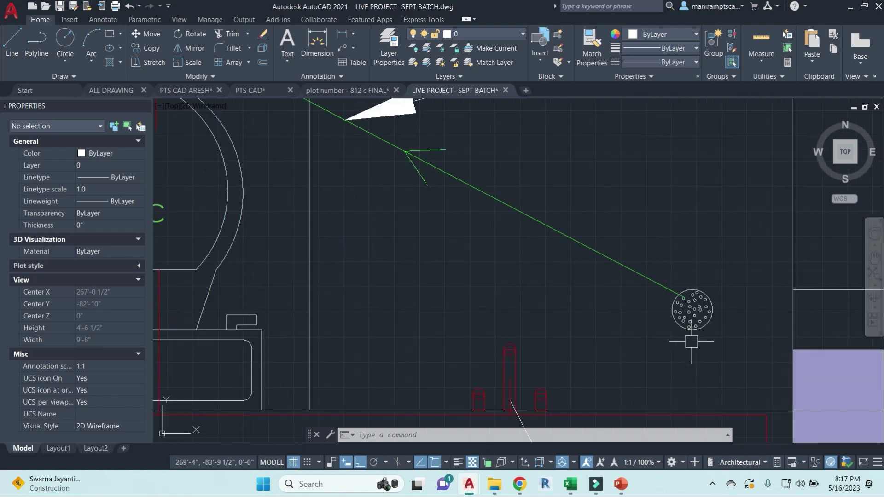
{"action": "scroll", "coordinate": [700, 311], "scroll_direction": "up", "scroll_amount": 3}
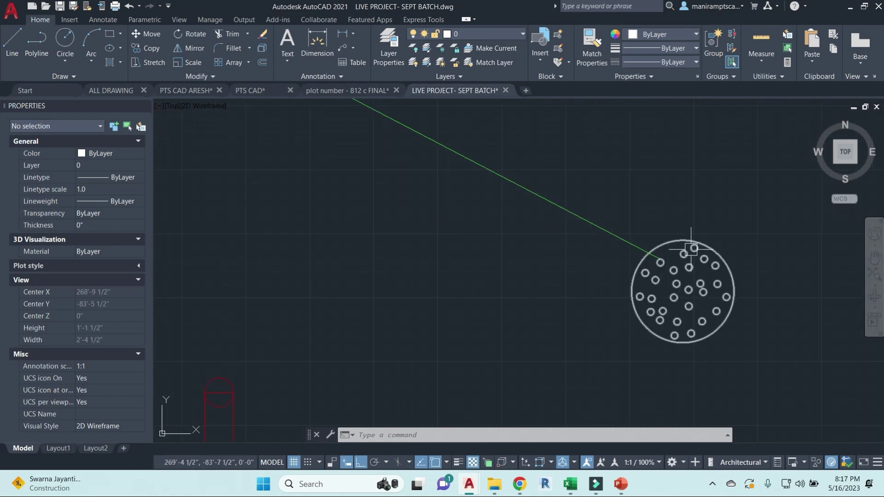
{"action": "scroll", "coordinate": [708, 244], "scroll_direction": "down", "scroll_amount": 8}
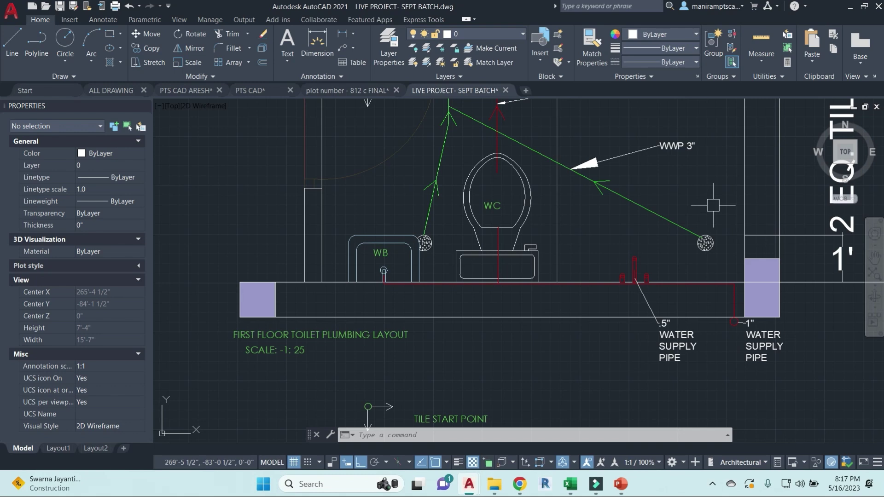
{"action": "middle_click_drag", "start_coordinate": [541, 140], "coordinate": [553, 278]}
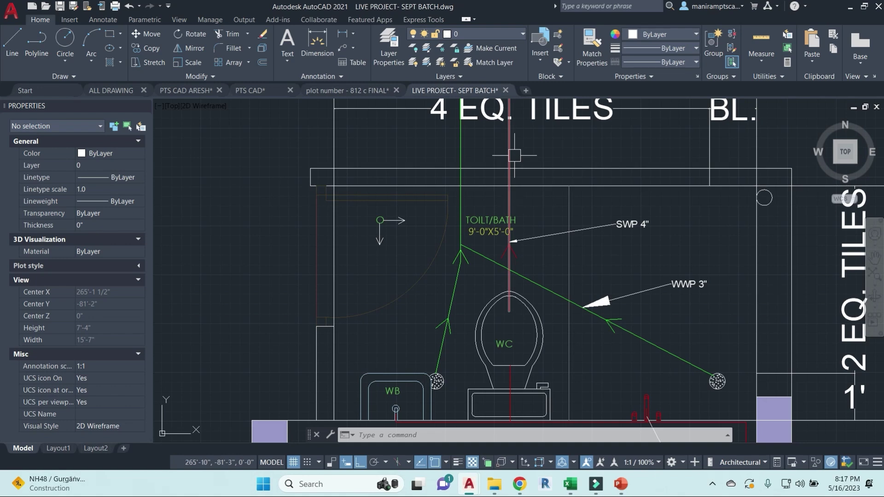
{"action": "mouse_move", "coordinate": [514, 155]}
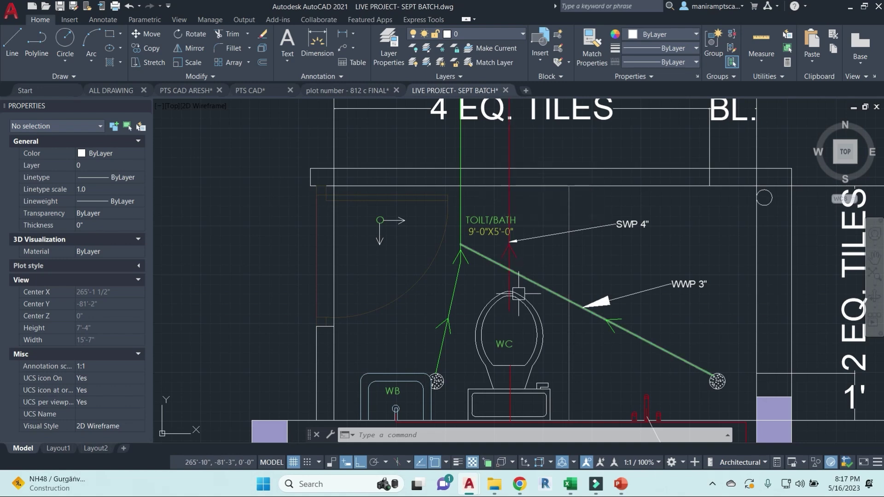
{"action": "middle_click_drag", "start_coordinate": [672, 364], "coordinate": [676, 337]}
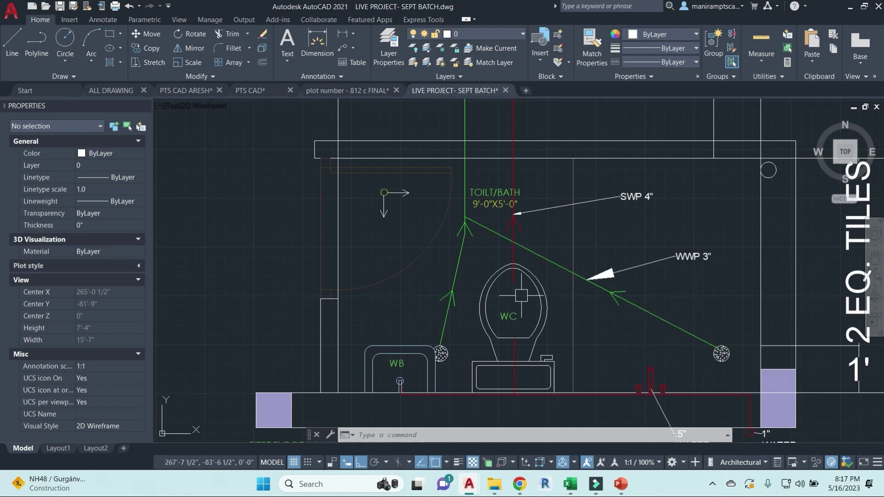
{"action": "scroll", "coordinate": [478, 270], "scroll_direction": "down", "scroll_amount": 2}
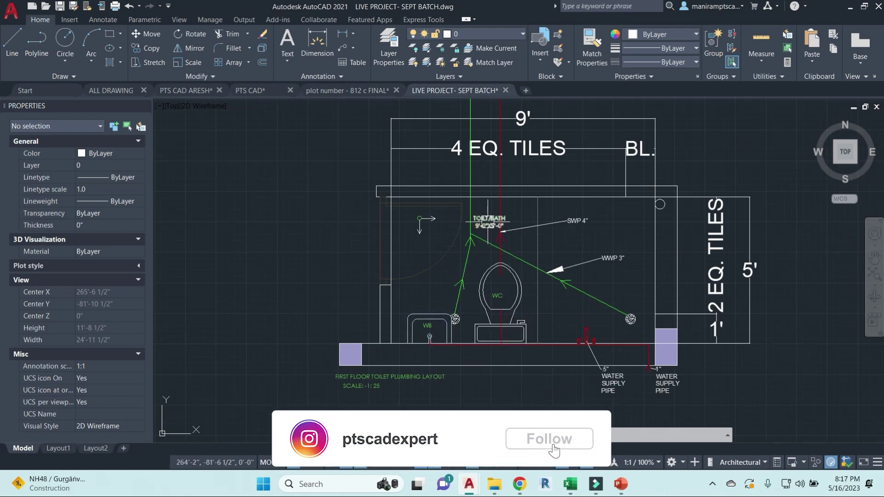
{"action": "middle_click_drag", "start_coordinate": [488, 222], "coordinate": [499, 270]}
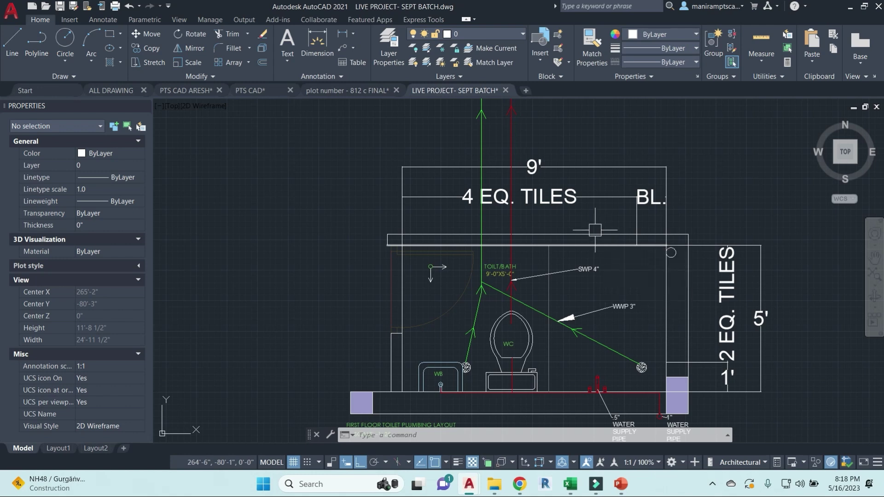
Trace the red and green drainage lines from both toilets up to the two square chambers beside W1
{"action": "scroll", "coordinate": [595, 230], "scroll_direction": "down", "scroll_amount": 5}
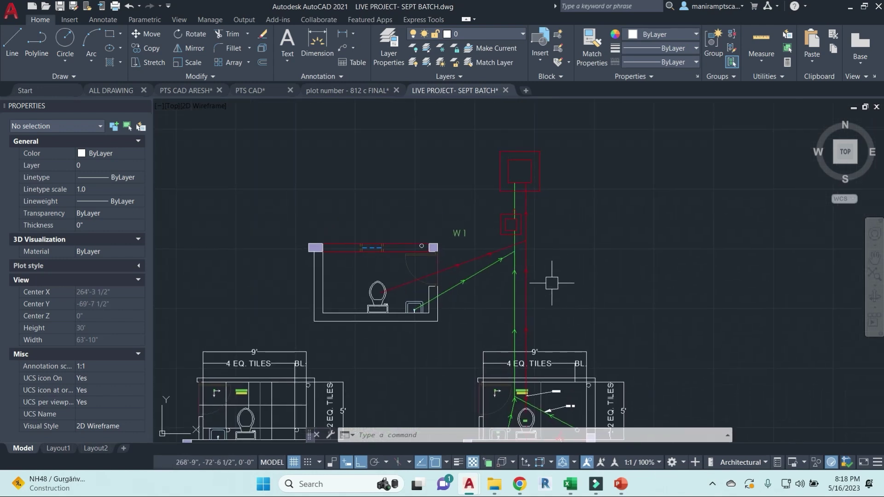
{"action": "scroll", "coordinate": [581, 270], "scroll_direction": "up", "scroll_amount": 5}
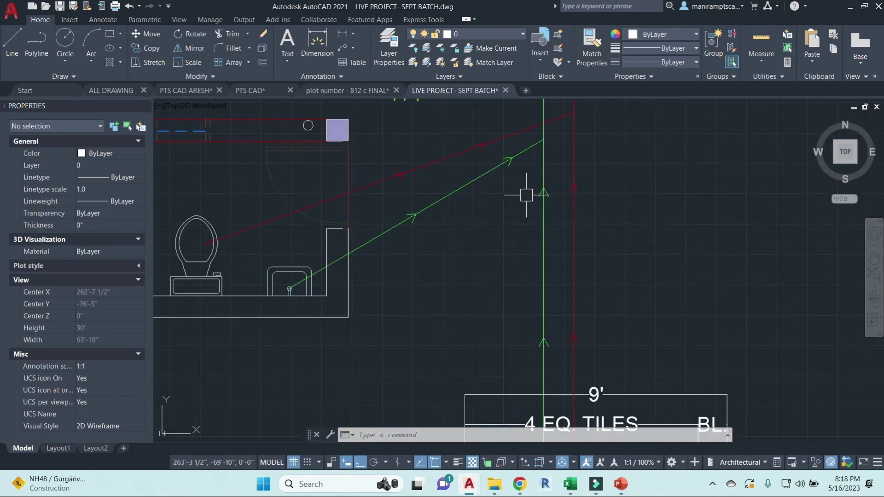
{"action": "scroll", "coordinate": [539, 173], "scroll_direction": "up", "scroll_amount": 8}
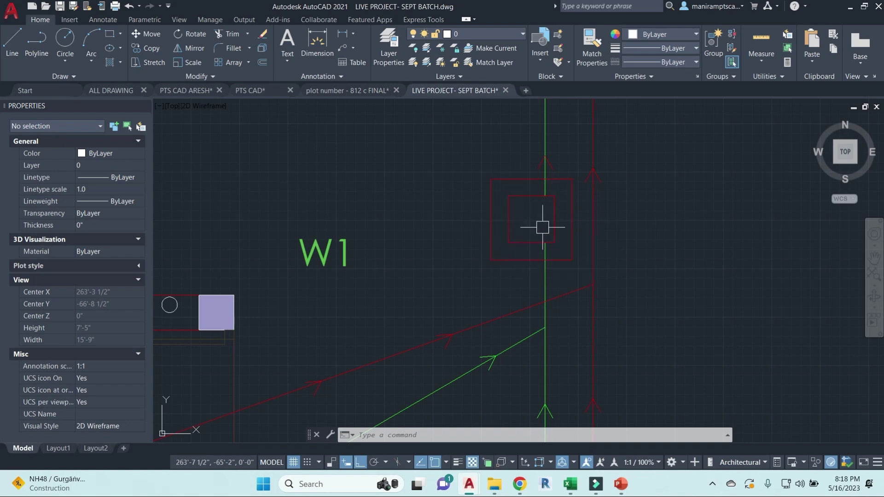
{"action": "scroll", "coordinate": [538, 220], "scroll_direction": "down", "scroll_amount": 4}
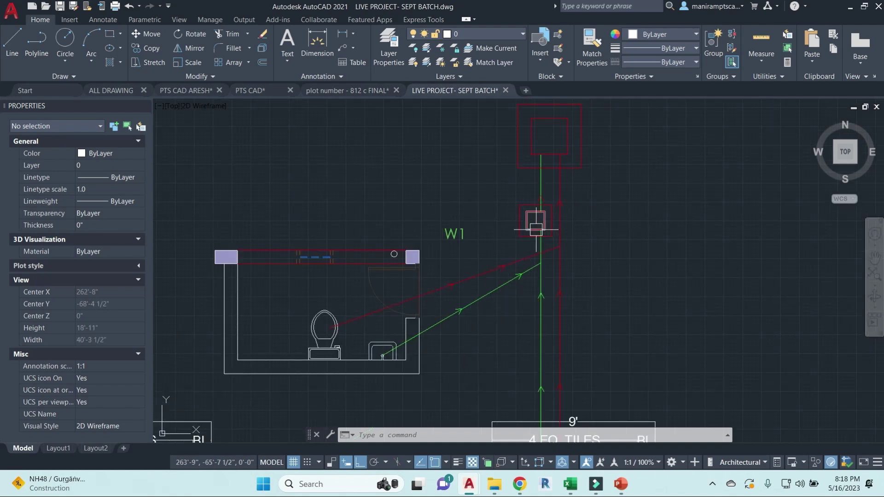
{"action": "scroll", "coordinate": [574, 228], "scroll_direction": "down", "scroll_amount": 4}
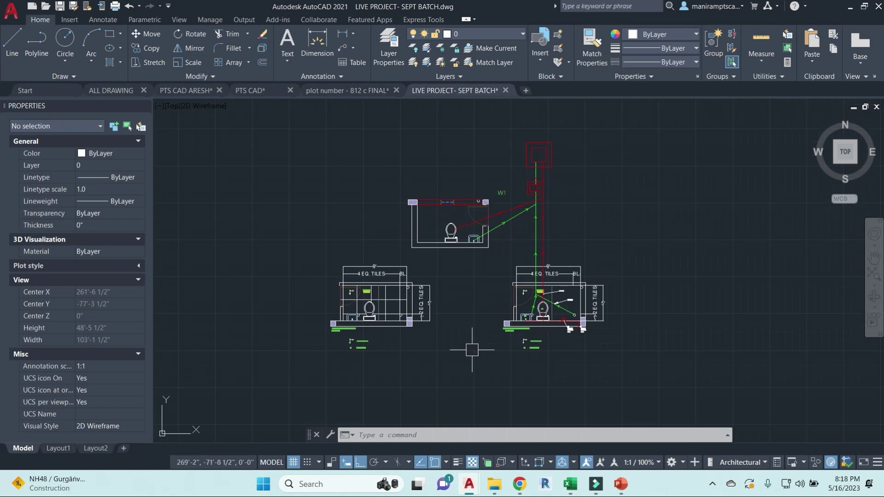
Examine the first floor toilet fixture layout's tile grid and its tile start point and floor drain legend
{"action": "scroll", "coordinate": [367, 322], "scroll_direction": "up", "scroll_amount": 4}
{"action": "scroll", "coordinate": [494, 249], "scroll_direction": "up", "scroll_amount": 4}
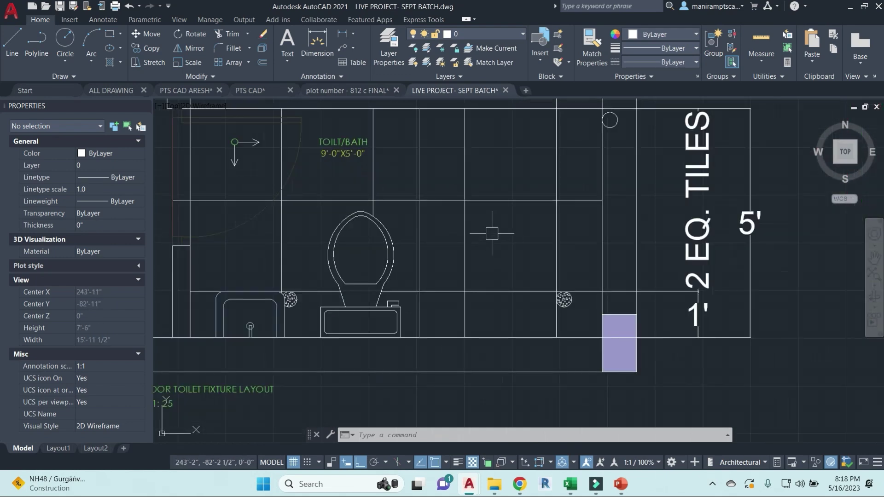
{"action": "scroll", "coordinate": [489, 229], "scroll_direction": "down", "scroll_amount": 4}
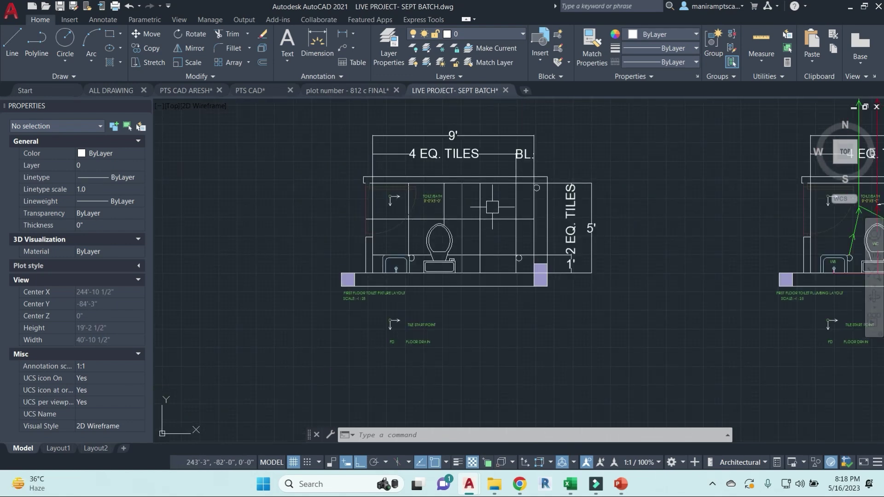
{"action": "scroll", "coordinate": [403, 350], "scroll_direction": "up", "scroll_amount": 6}
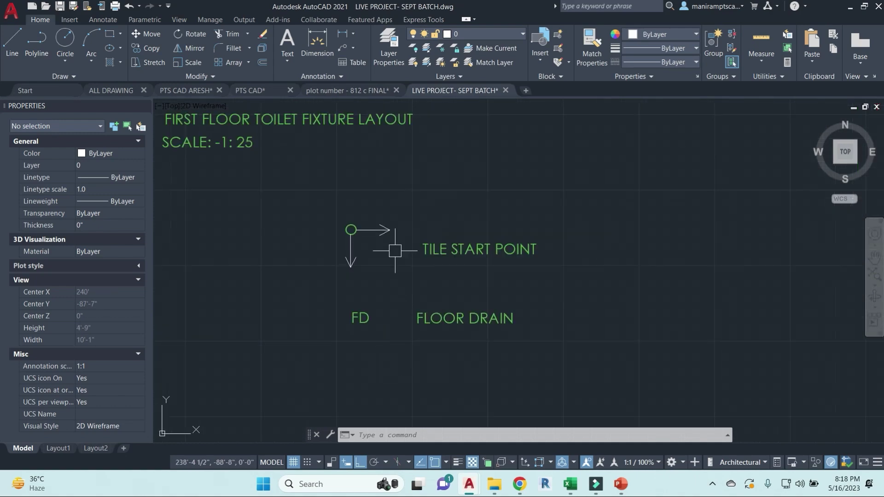
{"action": "scroll", "coordinate": [503, 250], "scroll_direction": "down", "scroll_amount": 4}
{"action": "scroll", "coordinate": [454, 146], "scroll_direction": "down", "scroll_amount": 3}
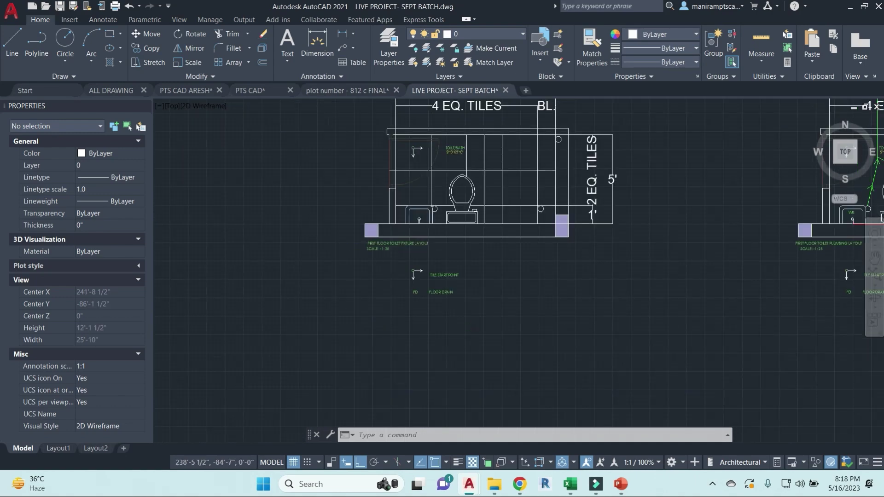
{"action": "scroll", "coordinate": [509, 244], "scroll_direction": "down", "scroll_amount": 6}
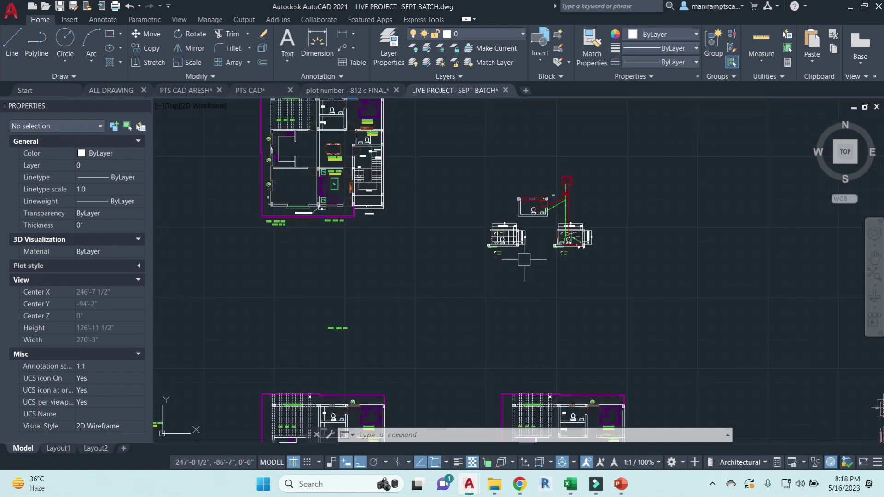
Examine the dimensioned brick wall tank plan, including its cut-out, plaster notes and the section below
{"action": "scroll", "coordinate": [539, 295], "scroll_direction": "down", "scroll_amount": 3}
{"action": "middle_click_drag", "start_coordinate": [649, 299], "coordinate": [573, 248]}
{"action": "scroll", "coordinate": [667, 224], "scroll_direction": "up", "scroll_amount": 11}
{"action": "middle_click_drag", "start_coordinate": [671, 221], "coordinate": [680, 296]}
{"action": "scroll", "coordinate": [642, 268], "scroll_direction": "down", "scroll_amount": 2}
{"action": "middle_click_drag", "start_coordinate": [642, 268], "coordinate": [643, 284]}
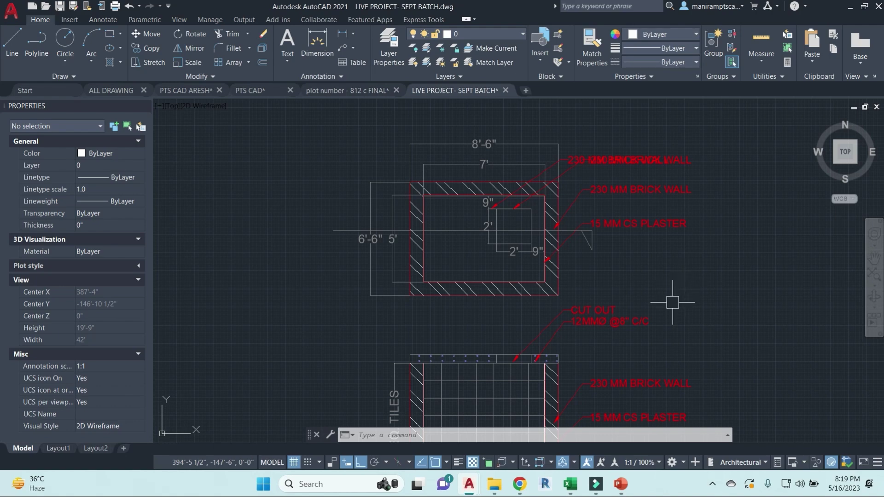
{"action": "scroll", "coordinate": [672, 303], "scroll_direction": "down", "scroll_amount": 3}
{"action": "scroll", "coordinate": [553, 221], "scroll_direction": "up", "scroll_amount": 5}
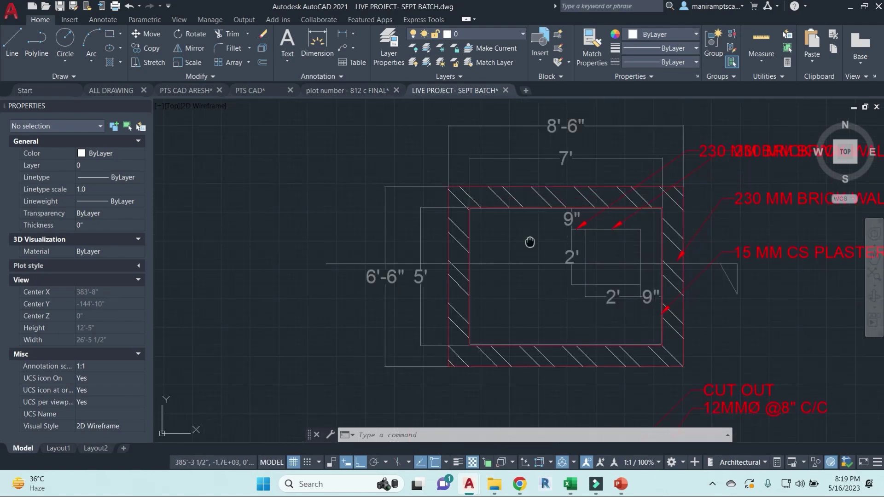
{"action": "middle_click_drag", "start_coordinate": [529, 242], "coordinate": [478, 198]}
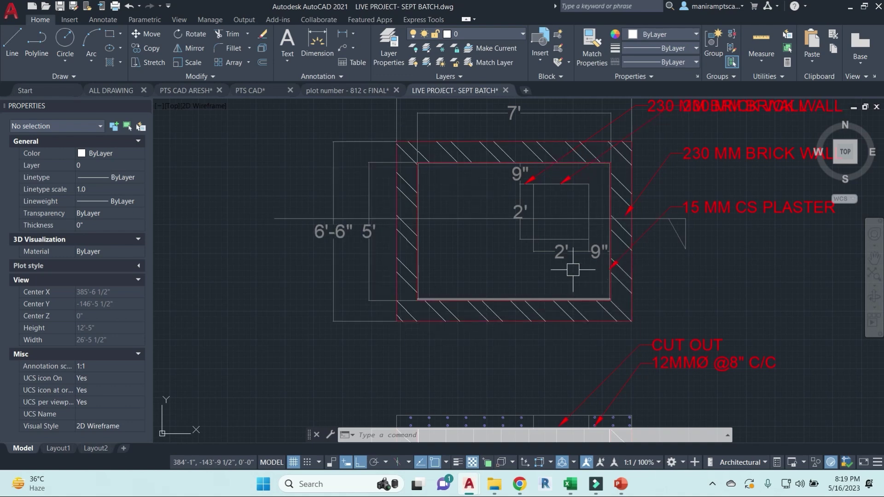
Examine the base slab below the tank section from end to end, including its reinforcement bars and hatched bed
{"action": "scroll", "coordinate": [568, 253], "scroll_direction": "down", "scroll_amount": 3}
{"action": "scroll", "coordinate": [534, 355], "scroll_direction": "up", "scroll_amount": 4}
{"action": "middle_click_drag", "start_coordinate": [534, 355], "coordinate": [536, 204]}
{"action": "scroll", "coordinate": [500, 284], "scroll_direction": "up", "scroll_amount": 4}
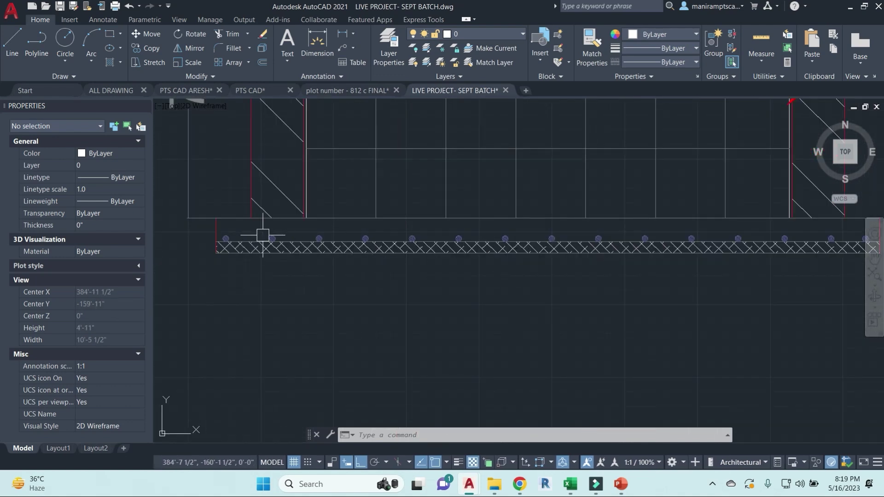
{"action": "scroll", "coordinate": [535, 235], "scroll_direction": "down", "scroll_amount": 3}
{"action": "scroll", "coordinate": [627, 271], "scroll_direction": "up", "scroll_amount": 3}
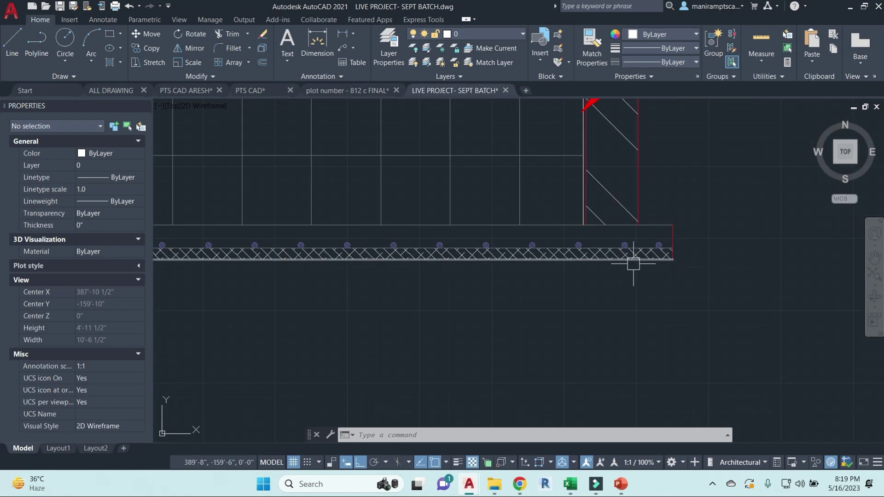
{"action": "scroll", "coordinate": [644, 258], "scroll_direction": "down", "scroll_amount": 2}
{"action": "scroll", "coordinate": [675, 271], "scroll_direction": "up", "scroll_amount": 2}
{"action": "scroll", "coordinate": [684, 258], "scroll_direction": "down", "scroll_amount": 2}
{"action": "scroll", "coordinate": [677, 245], "scroll_direction": "down", "scroll_amount": 2}
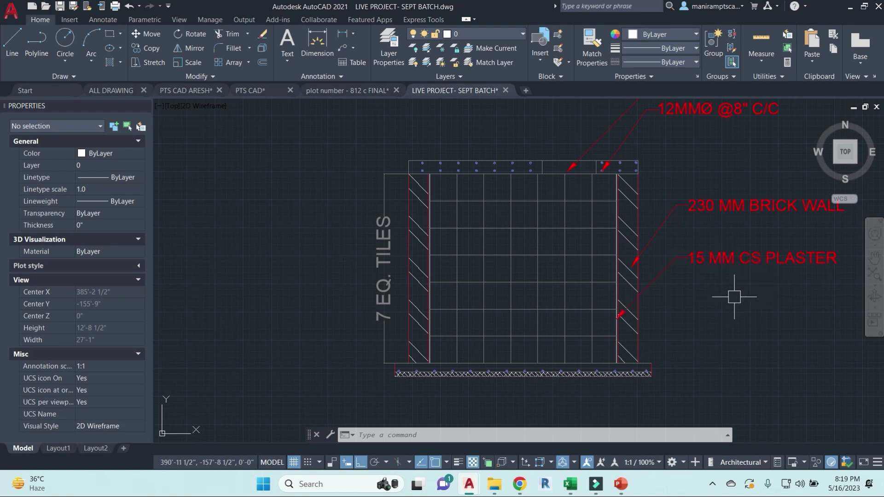
Examine the tank section's top slab with its cut-out and 12MMØ @8" C/C notes, and the brick wall and plaster notes
{"action": "middle_click_drag", "start_coordinate": [696, 170], "coordinate": [687, 239]}
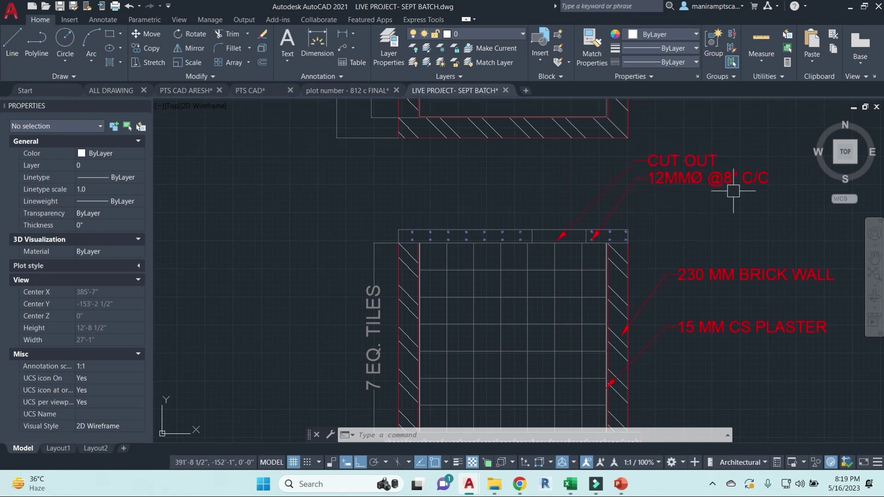
{"action": "scroll", "coordinate": [438, 256], "scroll_direction": "down", "scroll_amount": 6}
{"action": "scroll", "coordinate": [421, 300], "scroll_direction": "up", "scroll_amount": 4}
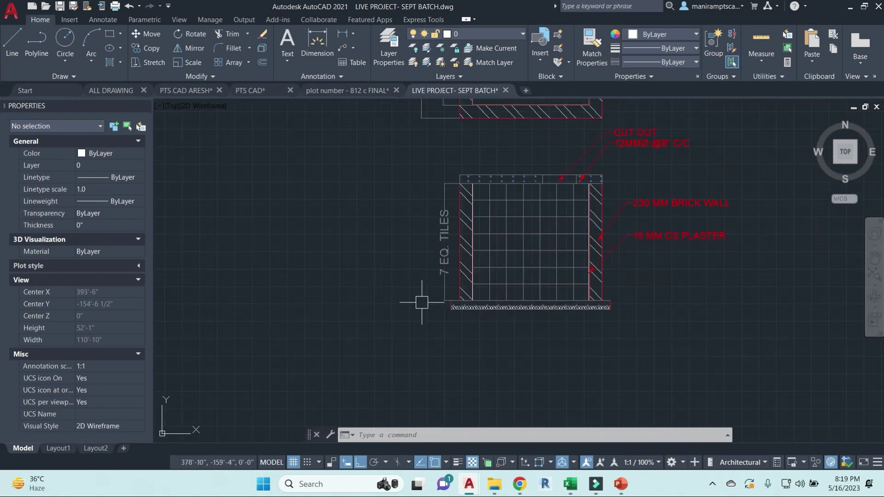
{"action": "scroll", "coordinate": [457, 176], "scroll_direction": "up", "scroll_amount": 2}
Compare the two false ceiling layouts, examining their tile grids, 600X600 gypsum board notes and square light panels
{"action": "scroll", "coordinate": [467, 220], "scroll_direction": "down", "scroll_amount": 10}
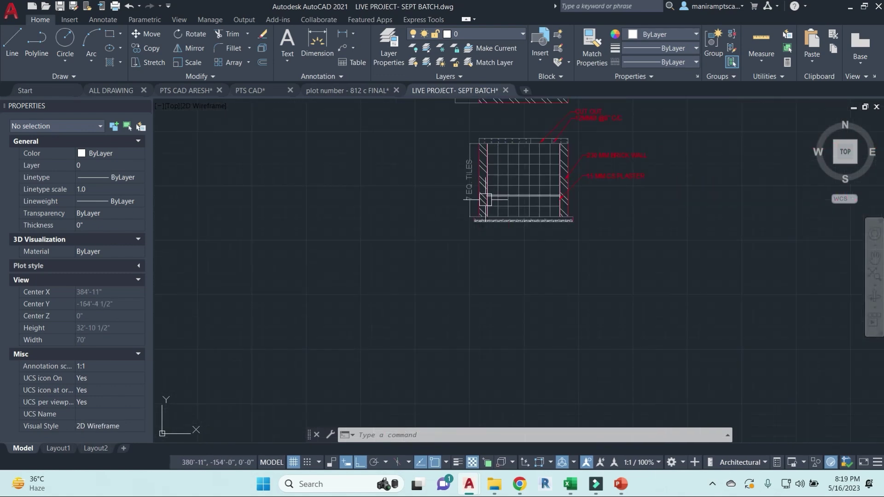
{"action": "middle_click_drag", "start_coordinate": [484, 274], "coordinate": [536, 254]}
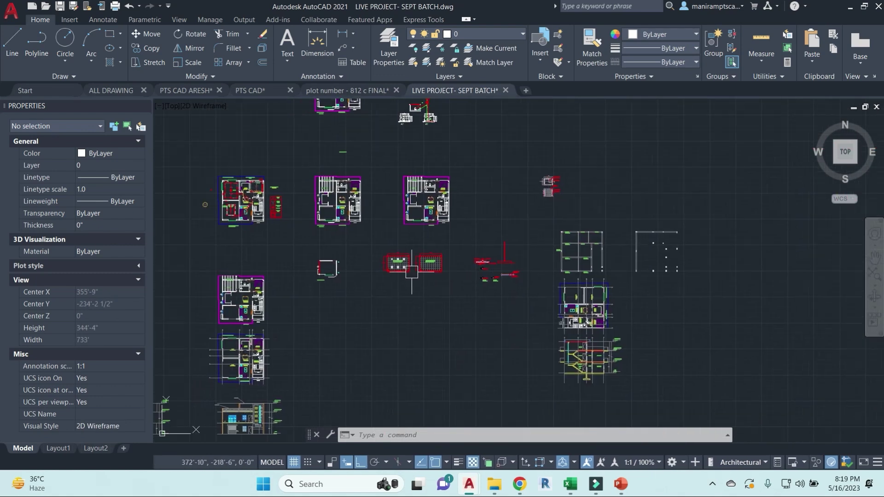
{"action": "scroll", "coordinate": [411, 272], "scroll_direction": "up", "scroll_amount": 10}
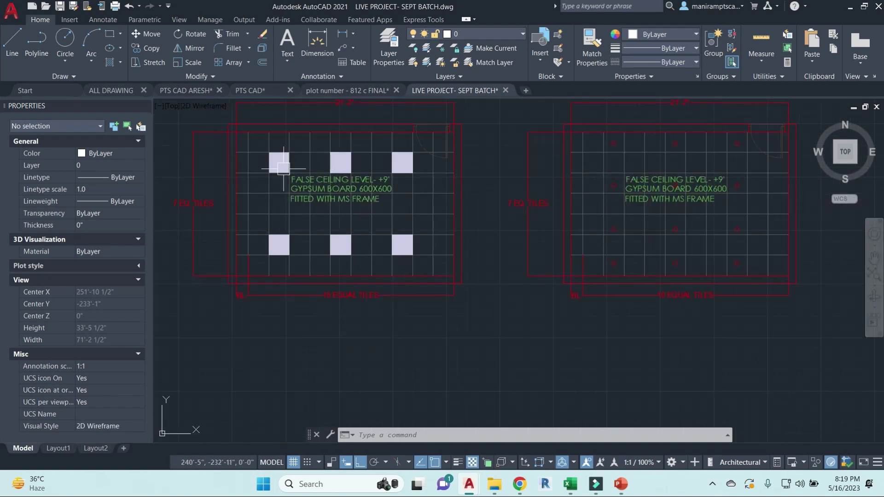
{"action": "scroll", "coordinate": [283, 168], "scroll_direction": "up", "scroll_amount": 2}
{"action": "scroll", "coordinate": [387, 173], "scroll_direction": "down", "scroll_amount": 4}
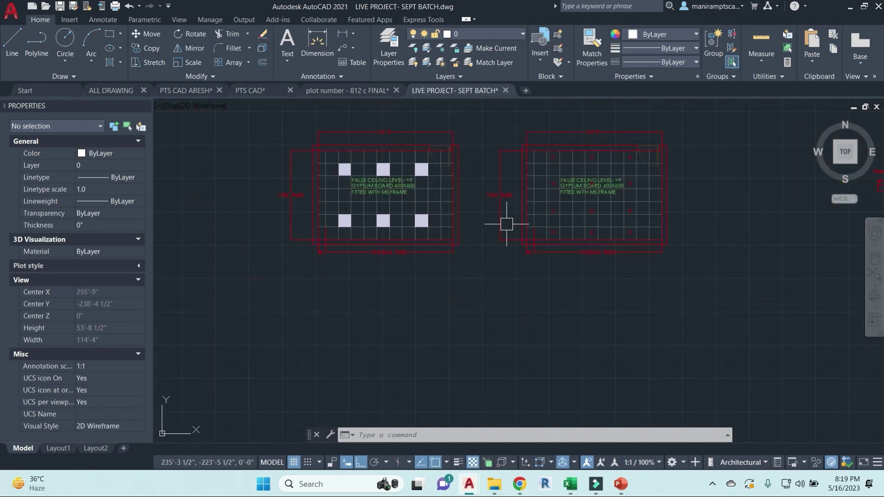
{"action": "scroll", "coordinate": [506, 224], "scroll_direction": "down", "scroll_amount": 3}
{"action": "scroll", "coordinate": [489, 240], "scroll_direction": "up", "scroll_amount": 5}
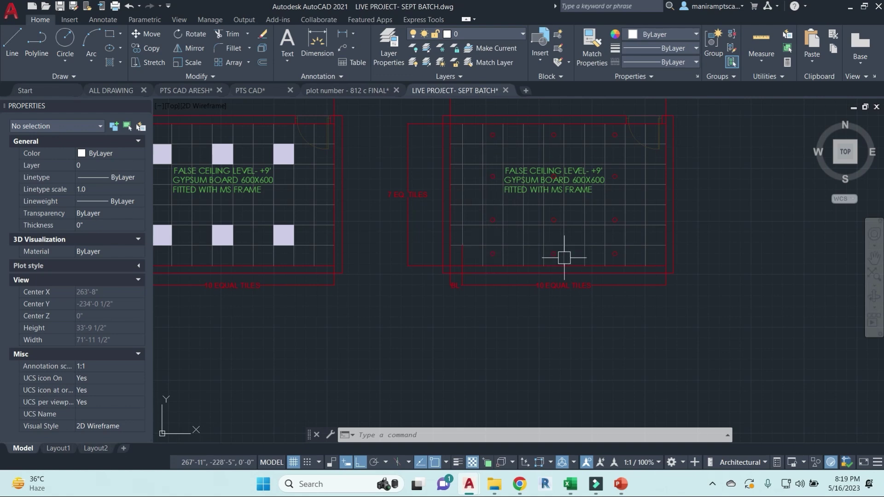
{"action": "scroll", "coordinate": [476, 241], "scroll_direction": "up", "scroll_amount": 2}
{"action": "scroll", "coordinate": [433, 199], "scroll_direction": "up", "scroll_amount": 2}
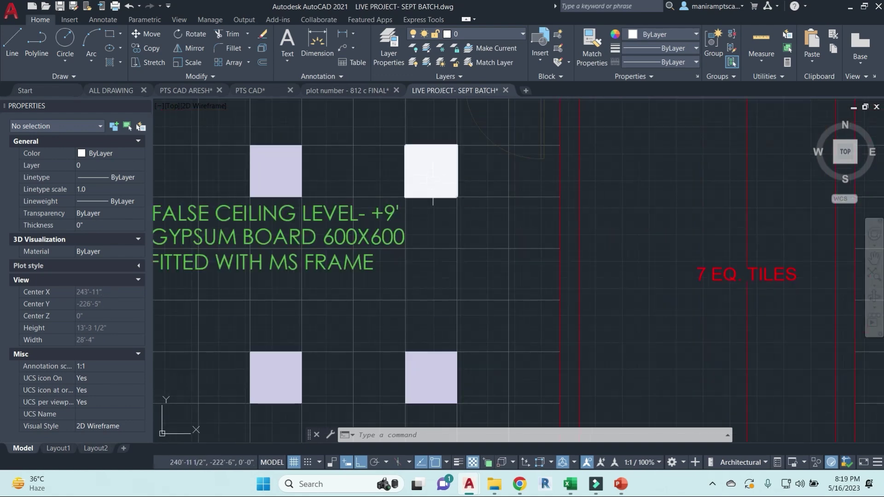
Examine the 9" by 1'-3" reinforced section and the column footing section with its bar and 50MM clear cover notes
{"action": "scroll", "coordinate": [422, 165], "scroll_direction": "down", "scroll_amount": 8}
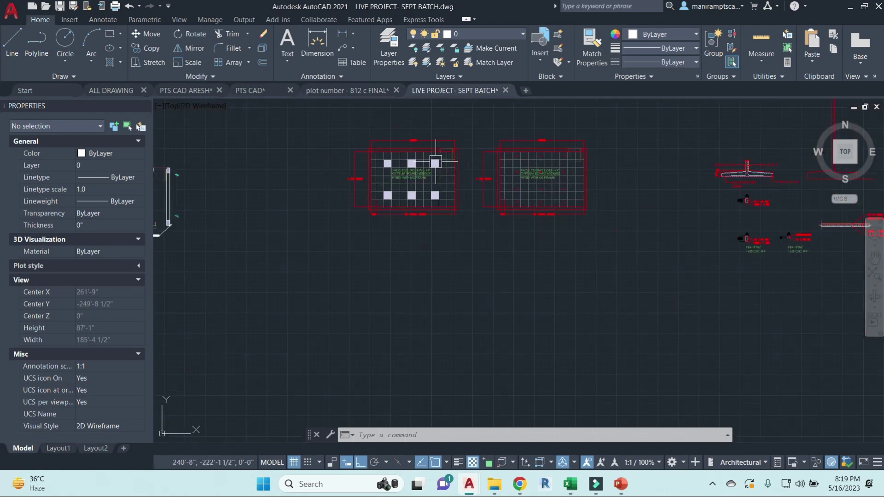
{"action": "middle_click_drag", "start_coordinate": [626, 260], "coordinate": [553, 274]}
{"action": "scroll", "coordinate": [554, 276], "scroll_direction": "up", "scroll_amount": 5}
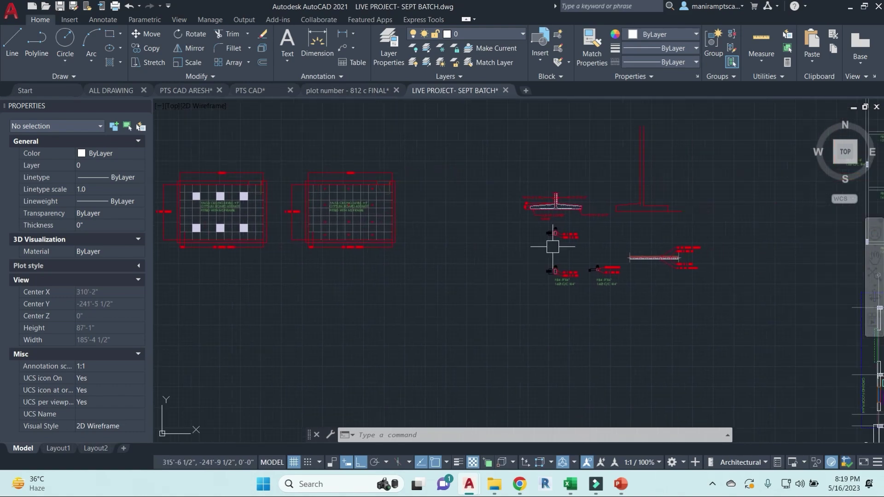
{"action": "middle_click_drag", "start_coordinate": [554, 241], "coordinate": [497, 345]}
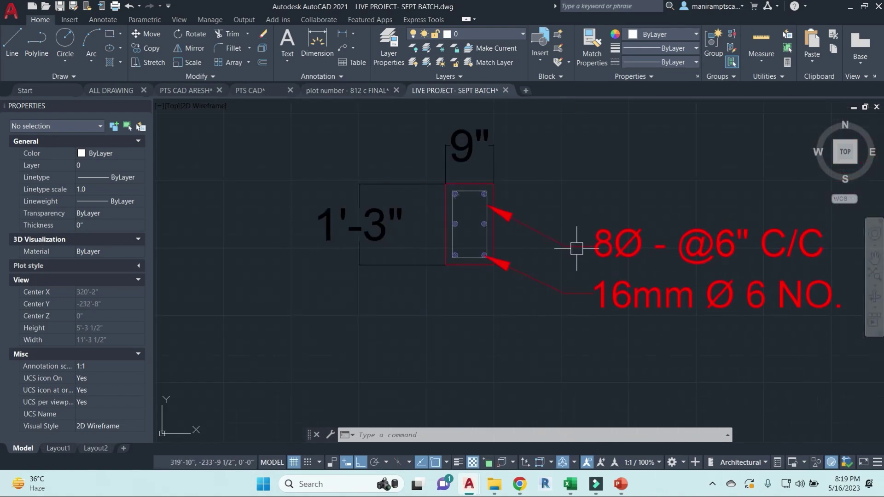
{"action": "scroll", "coordinate": [417, 250], "scroll_direction": "down", "scroll_amount": 5}
{"action": "scroll", "coordinate": [414, 207], "scroll_direction": "up", "scroll_amount": 5}
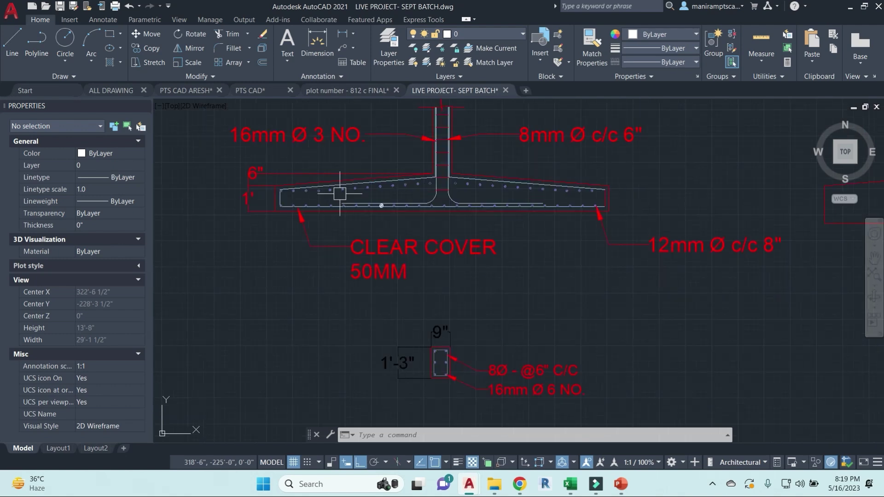
{"action": "scroll", "coordinate": [593, 190], "scroll_direction": "down", "scroll_amount": 5}
Examine the slab section with its floor finish, reinforcement and plaster notes, and the FB4 beam sections beside it
{"action": "middle_click_drag", "start_coordinate": [692, 241], "coordinate": [567, 288]}
{"action": "scroll", "coordinate": [572, 385], "scroll_direction": "up", "scroll_amount": 2}
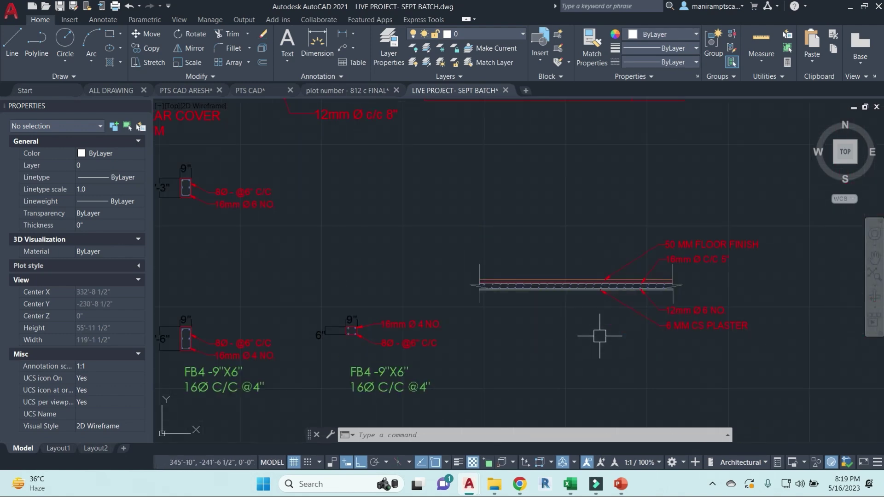
{"action": "scroll", "coordinate": [538, 239], "scroll_direction": "up", "scroll_amount": 4}
{"action": "scroll", "coordinate": [692, 223], "scroll_direction": "down", "scroll_amount": 4}
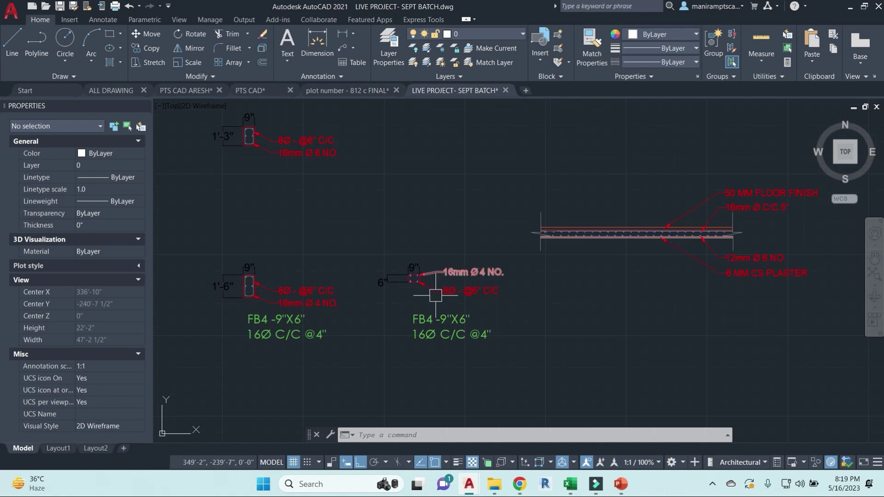
{"action": "key", "text": "Escape"}
Switch to the ALL DRAWING file and examine the 4' footings in the column footing plan
{"action": "scroll", "coordinate": [535, 328], "scroll_direction": "down", "scroll_amount": 2}
{"action": "scroll", "coordinate": [535, 328], "scroll_direction": "down", "scroll_amount": 10}
{"action": "middle_click_drag", "start_coordinate": [529, 326], "coordinate": [523, 294]}
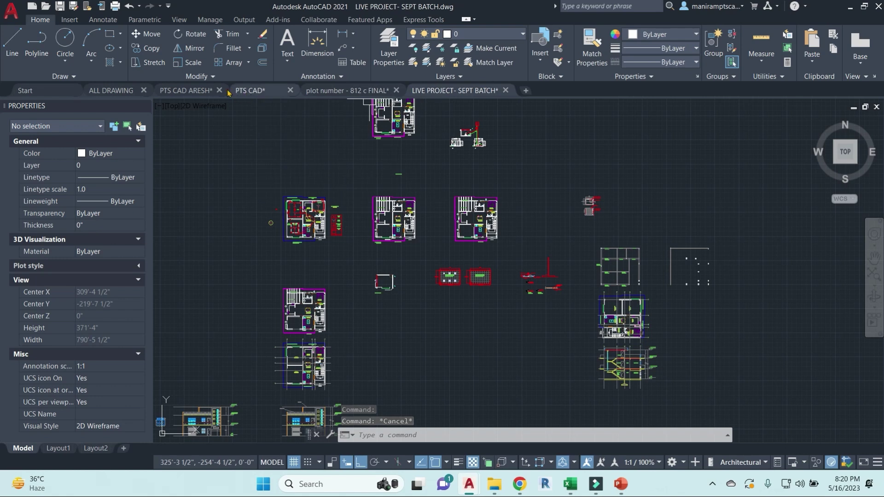
{"action": "left_click", "coordinate": [111, 90]}
{"action": "scroll", "coordinate": [517, 257], "scroll_direction": "down", "scroll_amount": 3}
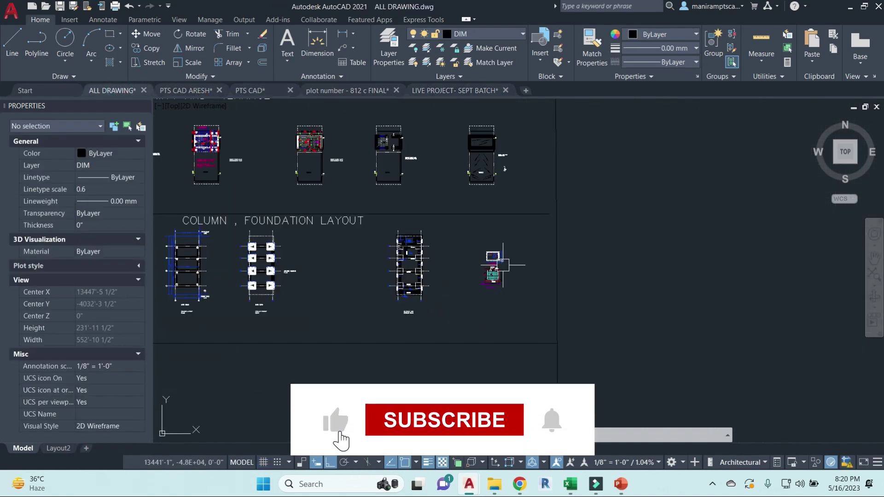
{"action": "middle_click_drag", "start_coordinate": [571, 282], "coordinate": [591, 292]}
{"action": "scroll", "coordinate": [351, 276], "scroll_direction": "up", "scroll_amount": 5}
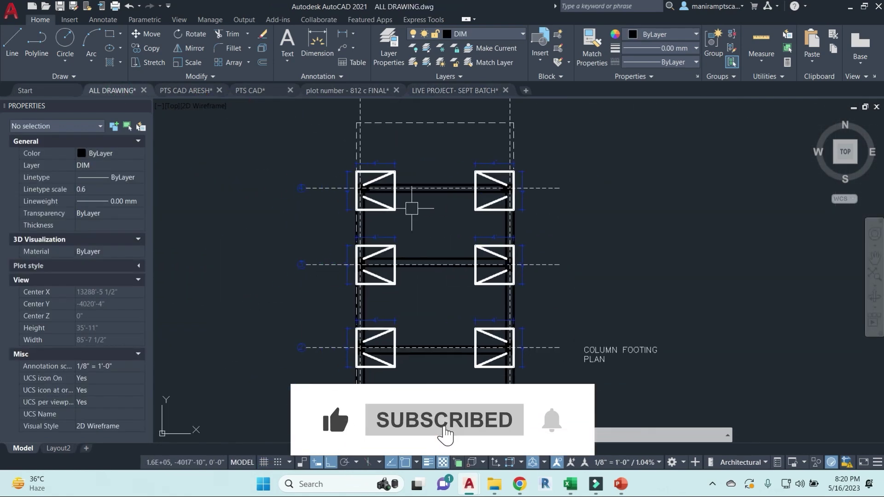
{"action": "scroll", "coordinate": [385, 194], "scroll_direction": "up", "scroll_amount": 3}
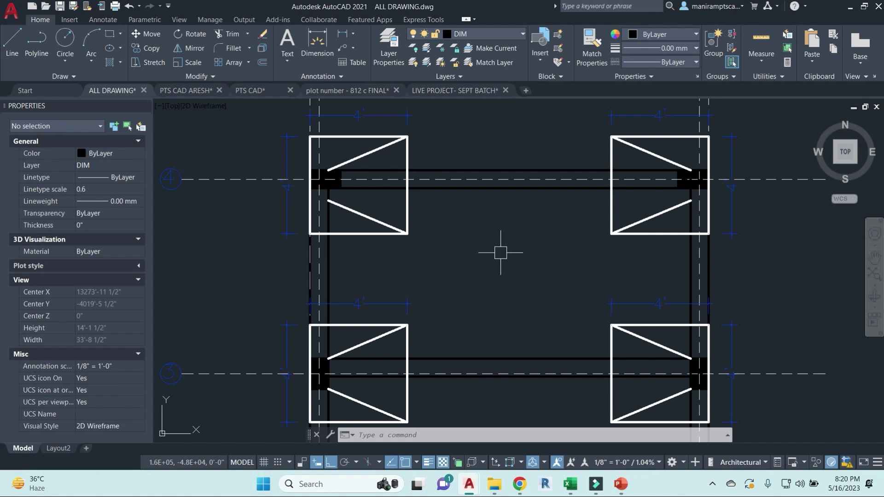
{"action": "scroll", "coordinate": [416, 226], "scroll_direction": "down", "scroll_amount": 4}
{"action": "middle_click_drag", "start_coordinate": [416, 223], "coordinate": [467, 223]}
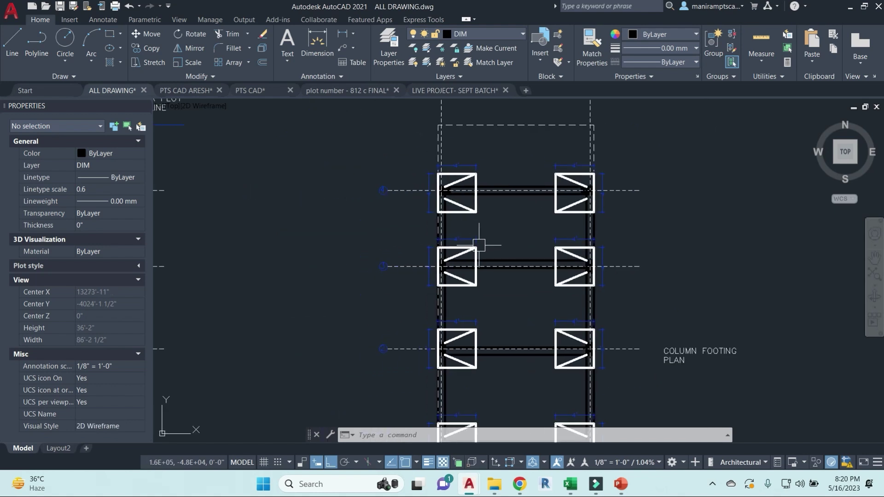
Examine the column layout plan's C1 columns along grid lines 3 and 4
{"action": "scroll", "coordinate": [497, 275], "scroll_direction": "down", "scroll_amount": 2}
{"action": "scroll", "coordinate": [558, 318], "scroll_direction": "down", "scroll_amount": 4}
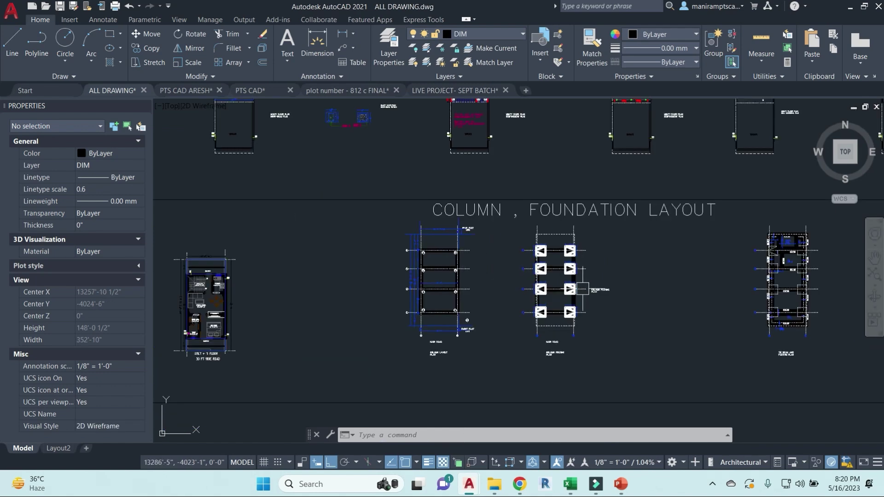
{"action": "scroll", "coordinate": [443, 266], "scroll_direction": "up", "scroll_amount": 7}
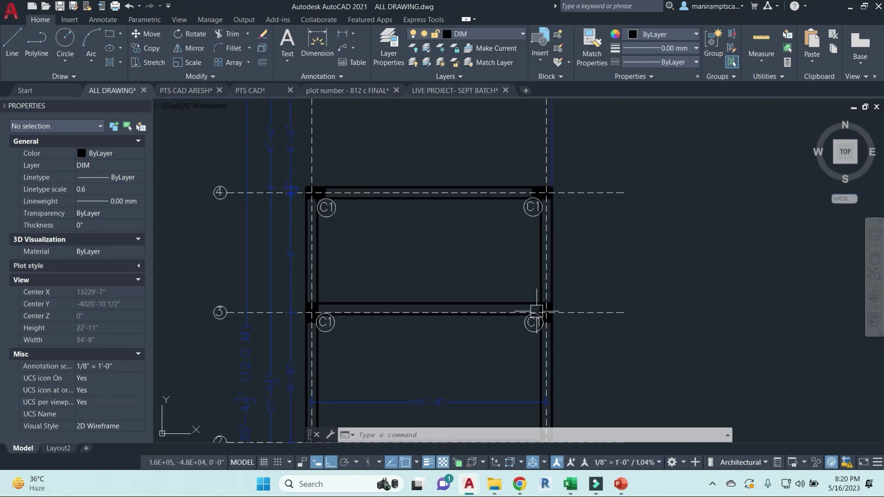
Examine the gate design drawing, including its M.S pipe, H.P.L sheet and light point notes and dimensions
{"action": "scroll", "coordinate": [533, 356], "scroll_direction": "down", "scroll_amount": 4}
{"action": "scroll", "coordinate": [533, 356], "scroll_direction": "down", "scroll_amount": 8}
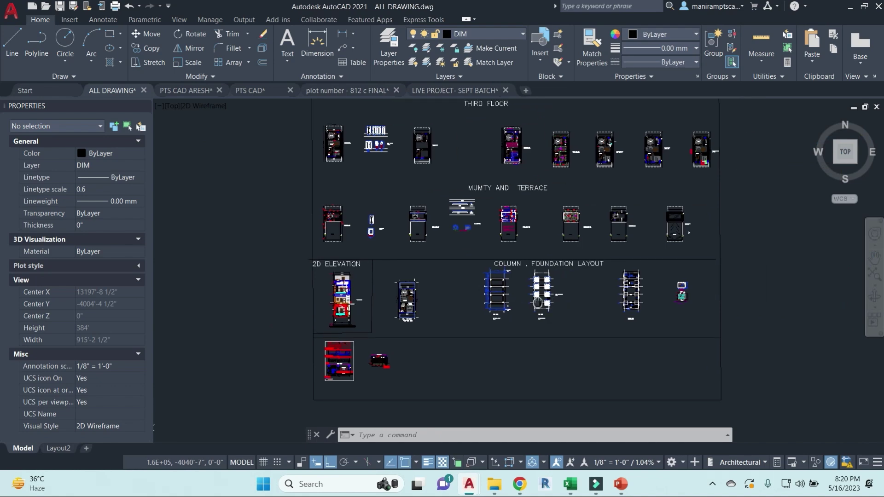
{"action": "scroll", "coordinate": [335, 369], "scroll_direction": "up", "scroll_amount": 6}
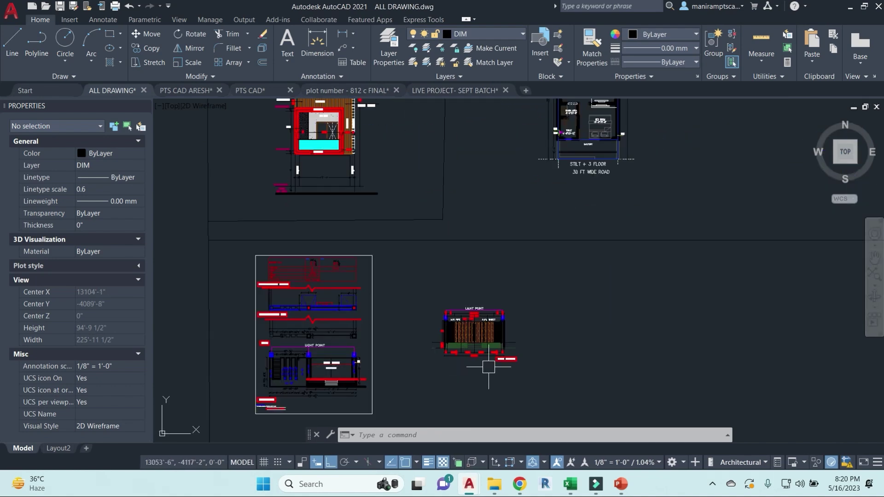
{"action": "scroll", "coordinate": [476, 361], "scroll_direction": "up", "scroll_amount": 6}
{"action": "middle_click_drag", "start_coordinate": [683, 180], "coordinate": [720, 248]}
{"action": "scroll", "coordinate": [738, 256], "scroll_direction": "down", "scroll_amount": 3}
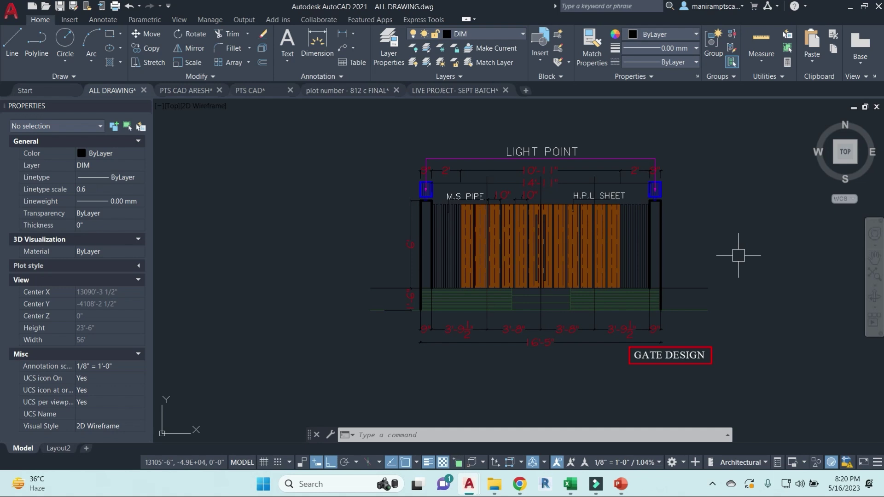
Examine the boundary wall elevation with its main gate, wall light, level marks and dimensions
{"action": "scroll", "coordinate": [700, 237], "scroll_direction": "down", "scroll_amount": 5}
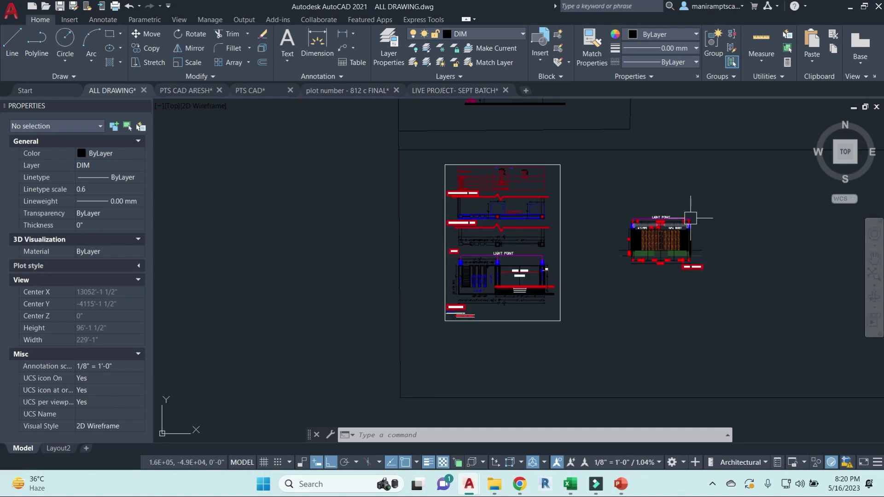
{"action": "scroll", "coordinate": [481, 284], "scroll_direction": "up", "scroll_amount": 8}
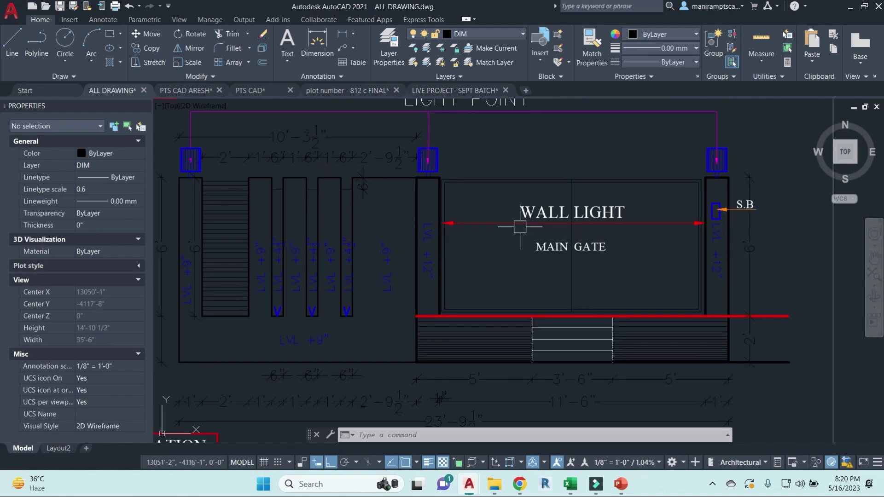
{"action": "middle_click_drag", "start_coordinate": [571, 247], "coordinate": [646, 230]}
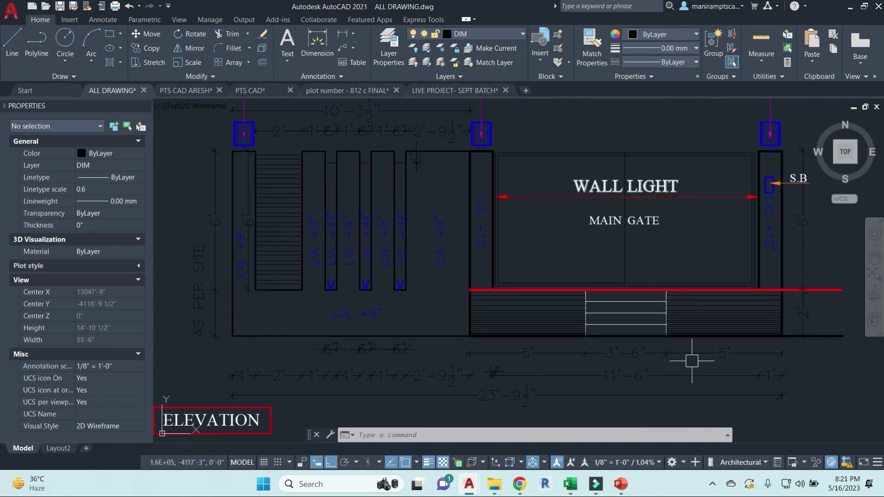
{"action": "scroll", "coordinate": [709, 282], "scroll_direction": "down", "scroll_amount": 2}
{"action": "scroll", "coordinate": [617, 312], "scroll_direction": "up", "scroll_amount": 2}
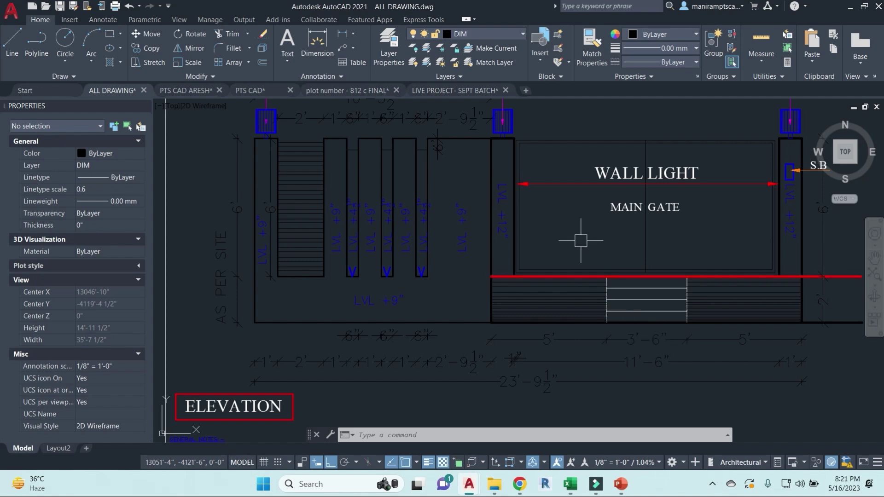
{"action": "scroll", "coordinate": [580, 240], "scroll_direction": "down", "scroll_amount": 2}
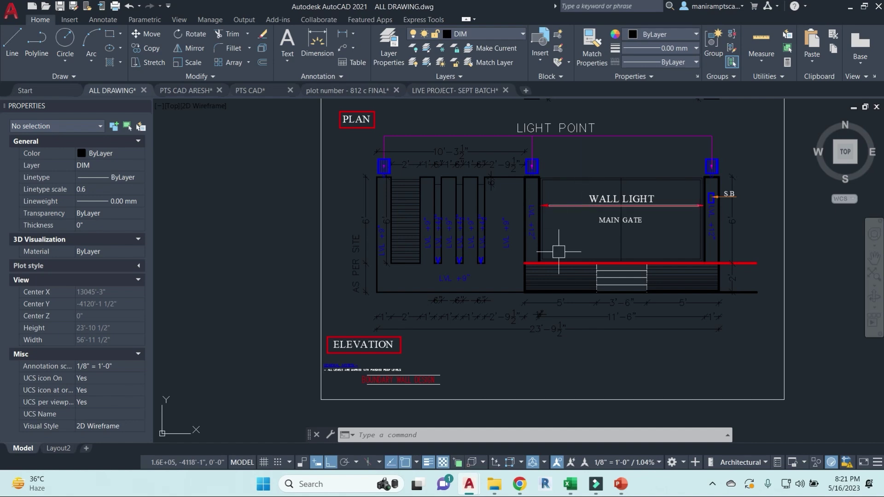
Highlight the upper horizontal strips in the boundary wall elevation's 2' wide opening, clear the selection, and inspect the adjoining wall tops
{"action": "scroll", "coordinate": [403, 181], "scroll_direction": "up", "scroll_amount": 4}
{"action": "left_click", "coordinate": [400, 185]}
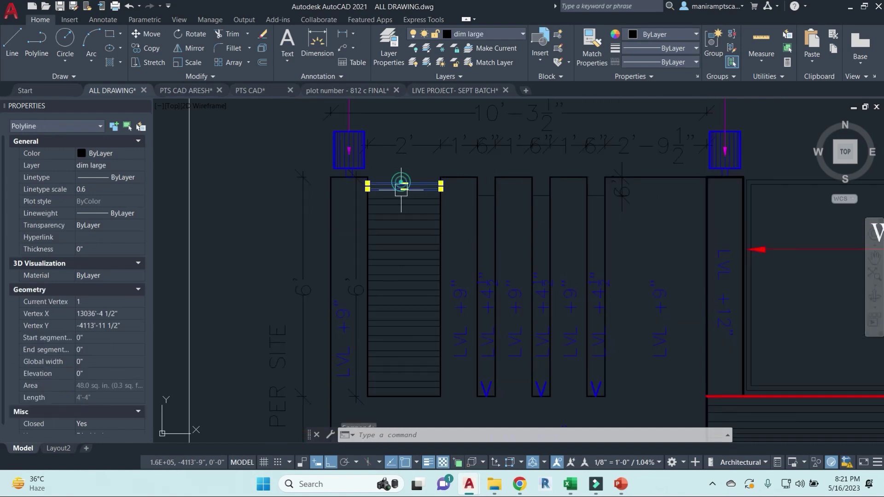
{"action": "left_click", "coordinate": [402, 201]}
{"action": "left_click", "coordinate": [403, 216]}
{"action": "left_click", "coordinate": [405, 231]}
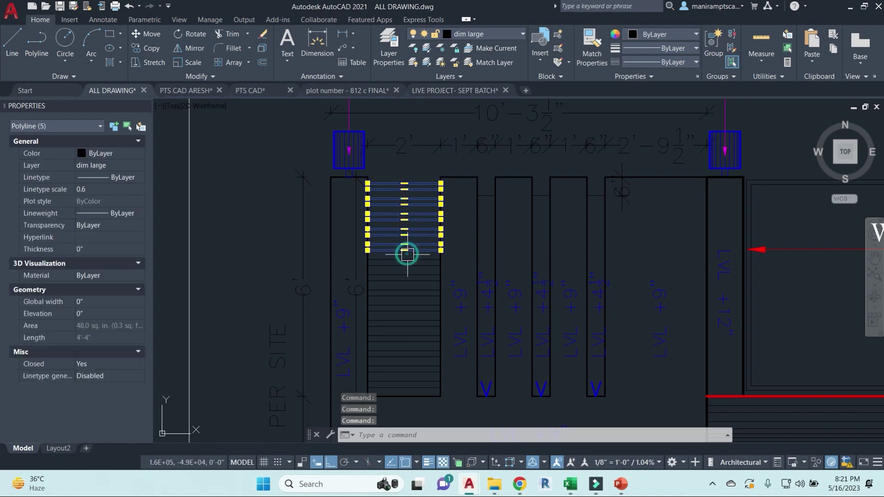
{"action": "scroll", "coordinate": [405, 233], "scroll_direction": "down", "scroll_amount": 4}
{"action": "key", "text": "Escape"}
{"action": "scroll", "coordinate": [432, 200], "scroll_direction": "up", "scroll_amount": 6}
{"action": "middle_click_drag", "start_coordinate": [409, 174], "coordinate": [452, 226]}
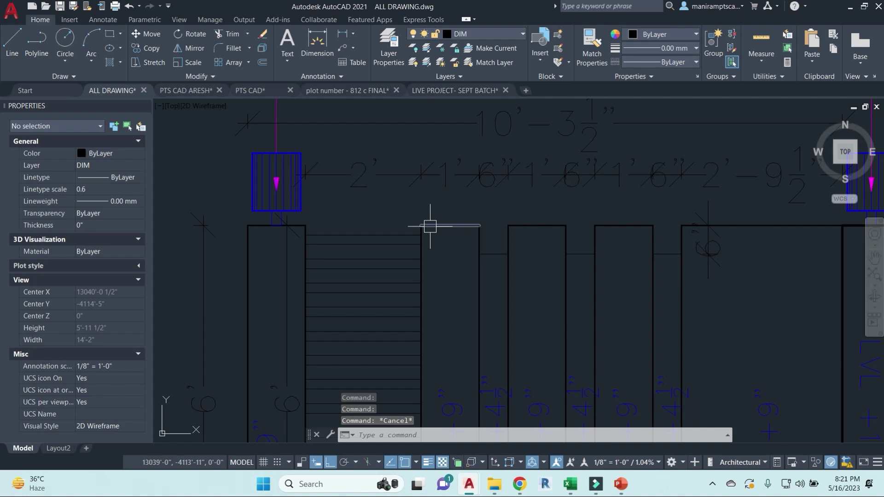
Examine the level marks in the boundary wall elevation's openings, its surrounding sheet, and the floor-by-floor drawing set
{"action": "scroll", "coordinate": [598, 255], "scroll_direction": "down", "scroll_amount": 2}
{"action": "middle_click_drag", "start_coordinate": [584, 371], "coordinate": [583, 272]}
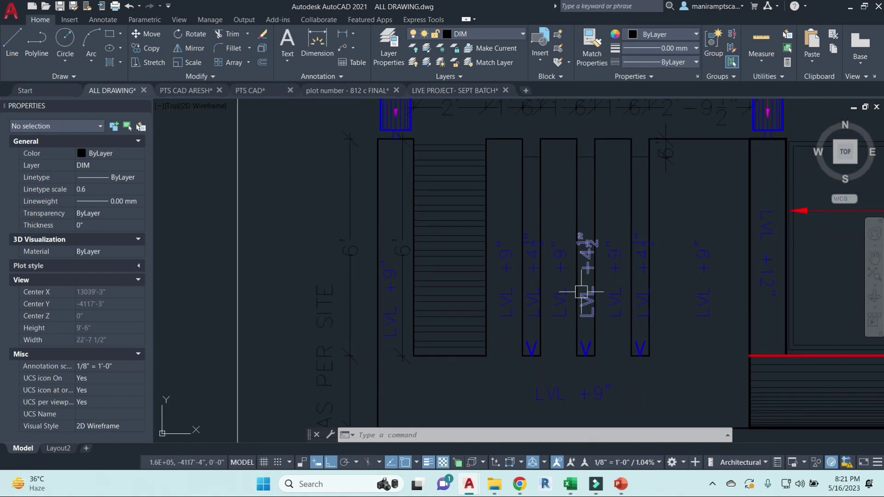
{"action": "scroll", "coordinate": [617, 335], "scroll_direction": "down", "scroll_amount": 10}
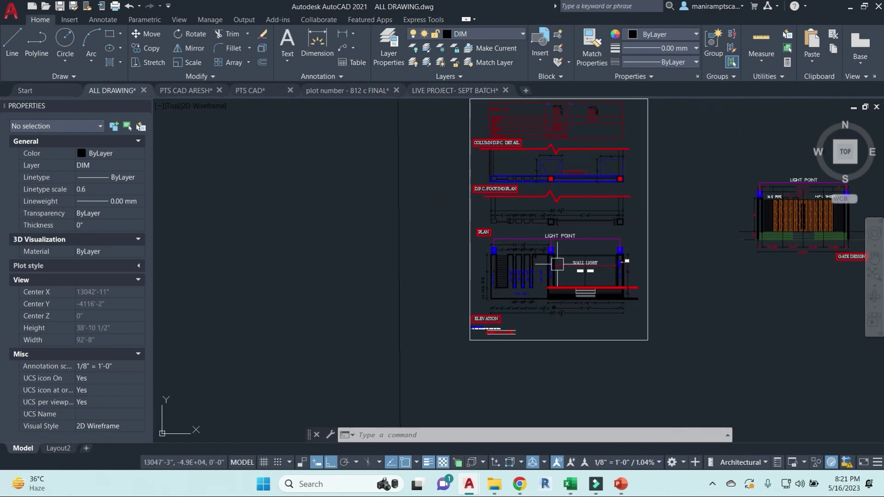
{"action": "scroll", "coordinate": [546, 280], "scroll_direction": "up", "scroll_amount": 2}
{"action": "scroll", "coordinate": [545, 281], "scroll_direction": "down", "scroll_amount": 6}
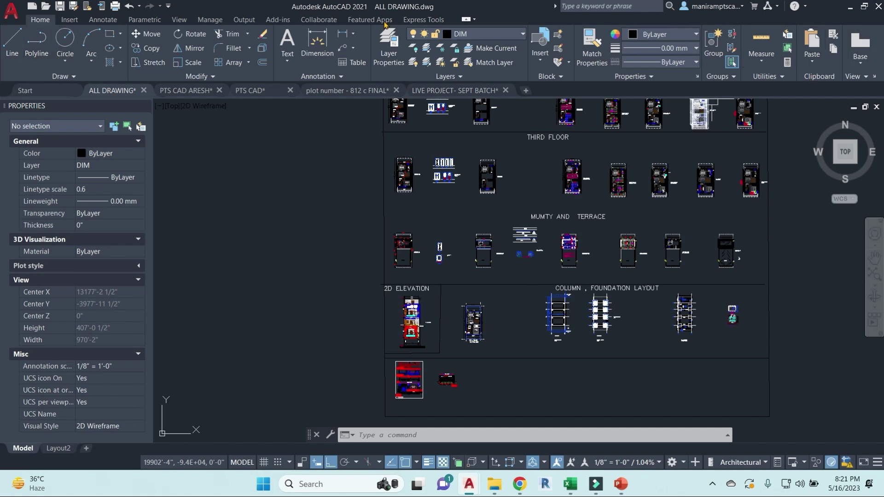
{"action": "left_click", "coordinate": [70, 20]}
{"action": "left_click", "coordinate": [103, 20]}
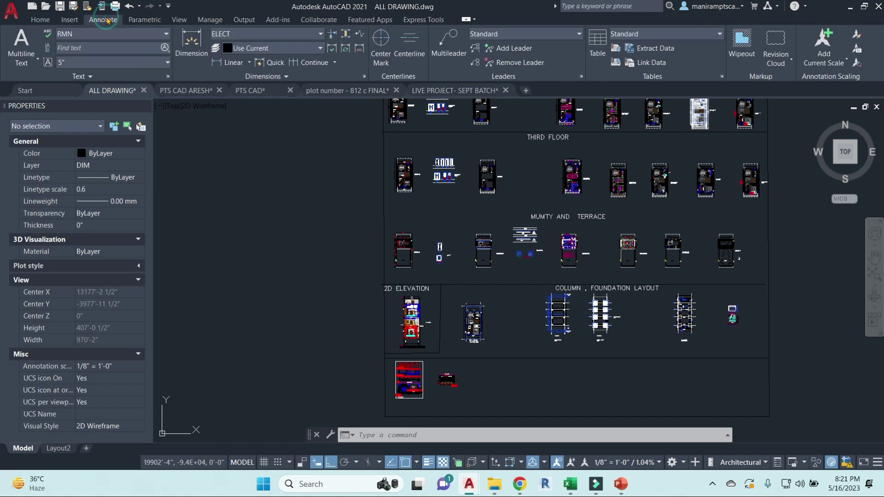
{"action": "left_click", "coordinate": [139, 20]}
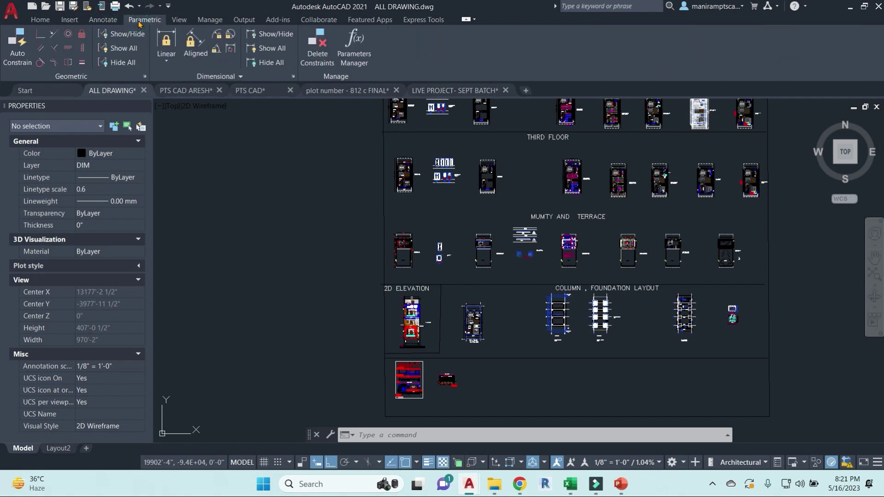
{"action": "left_click", "coordinate": [178, 20]}
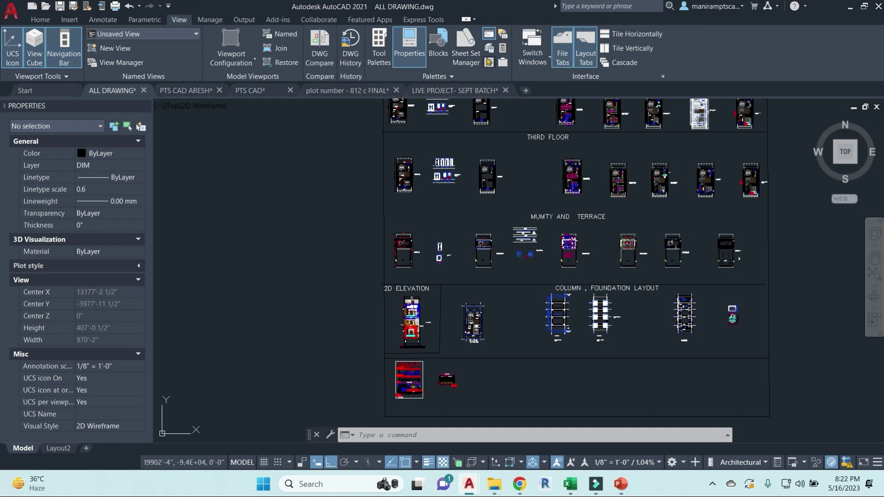
{"action": "left_click", "coordinate": [220, 23]}
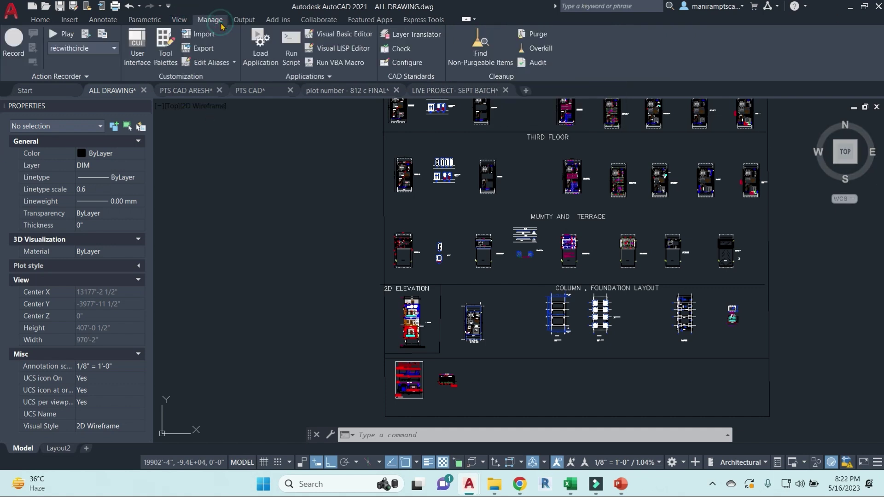
{"action": "left_click", "coordinate": [255, 20]}
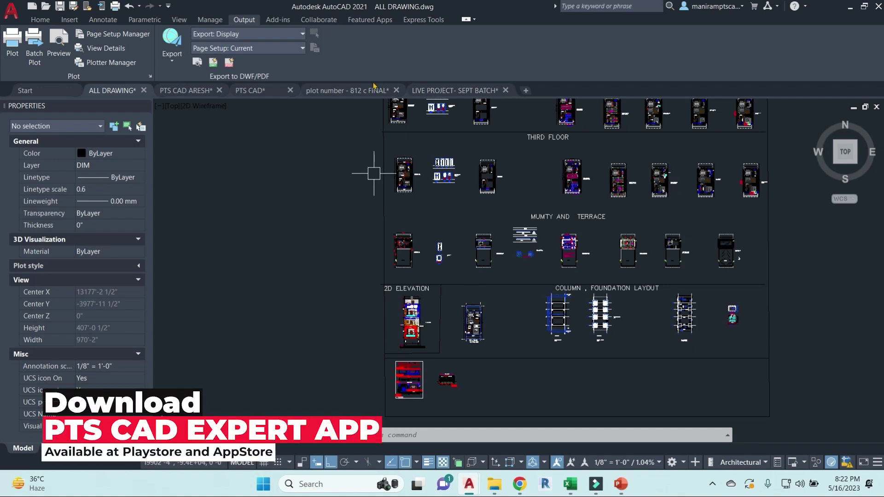
{"action": "left_click", "coordinate": [318, 20]}
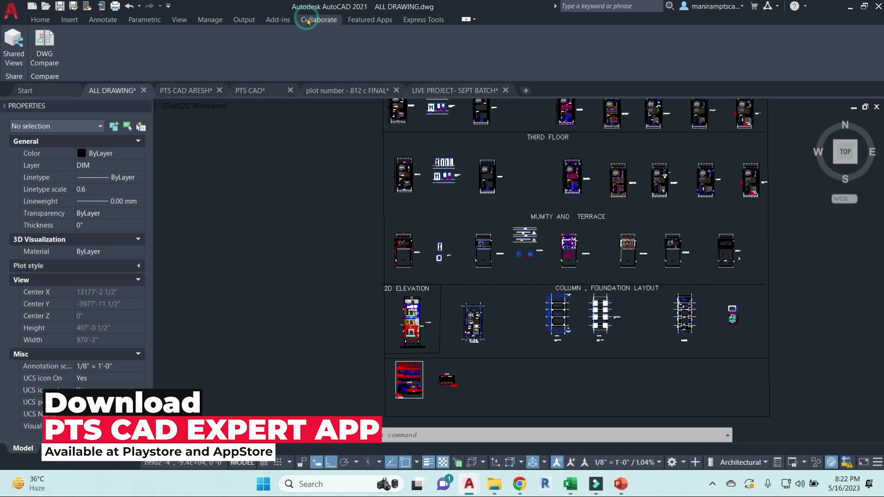
{"action": "left_click", "coordinate": [369, 20]}
{"action": "left_click", "coordinate": [423, 19]}
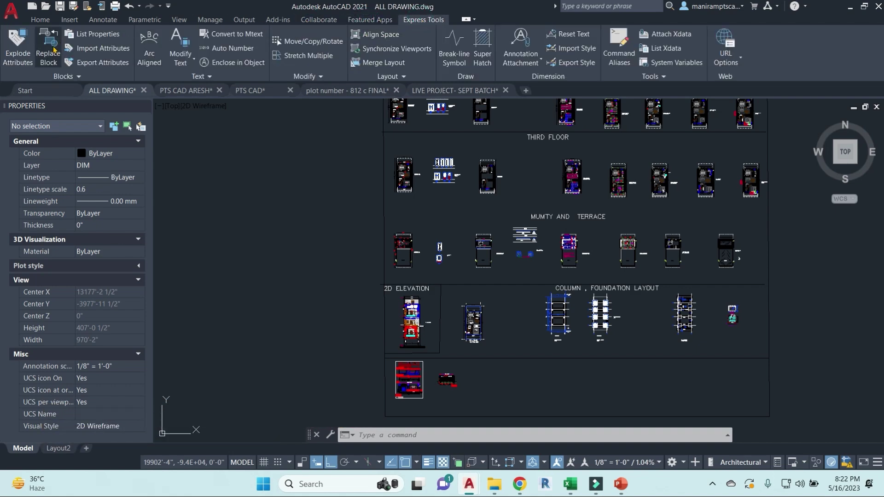
Survey the complete drawing set from the stilt floor row to the column and foundation layouts
{"action": "scroll", "coordinate": [330, 184], "scroll_direction": "down", "scroll_amount": 4}
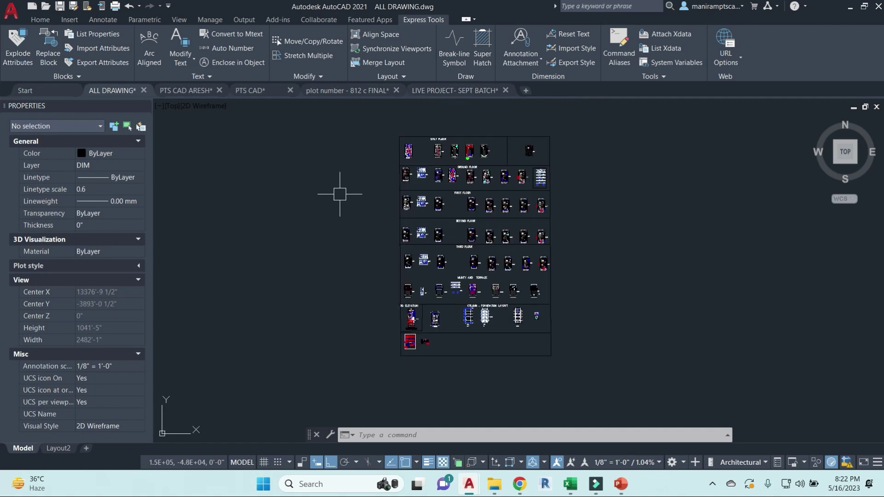
{"action": "middle_click_drag", "start_coordinate": [326, 197], "coordinate": [350, 198]}
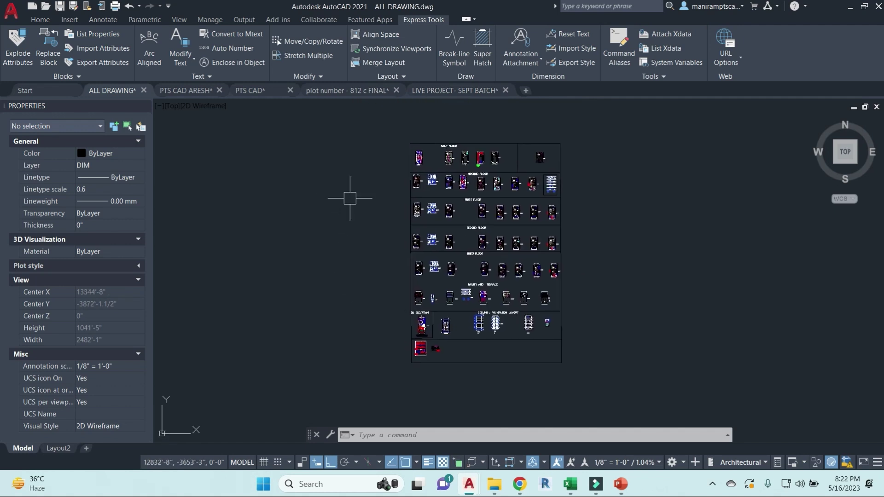
{"action": "scroll", "coordinate": [405, 217], "scroll_direction": "up", "scroll_amount": 4}
{"action": "scroll", "coordinate": [405, 211], "scroll_direction": "down", "scroll_amount": 3}
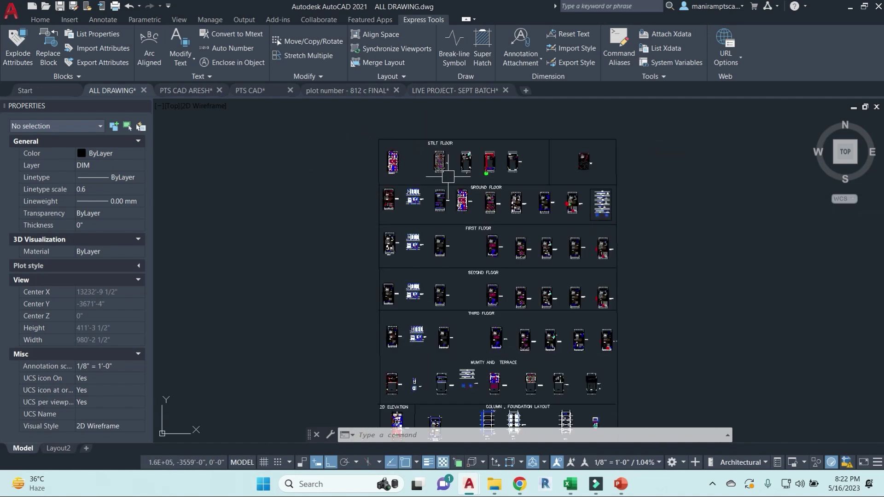
{"action": "scroll", "coordinate": [395, 170], "scroll_direction": "up", "scroll_amount": 4}
{"action": "scroll", "coordinate": [435, 192], "scroll_direction": "down", "scroll_amount": 3}
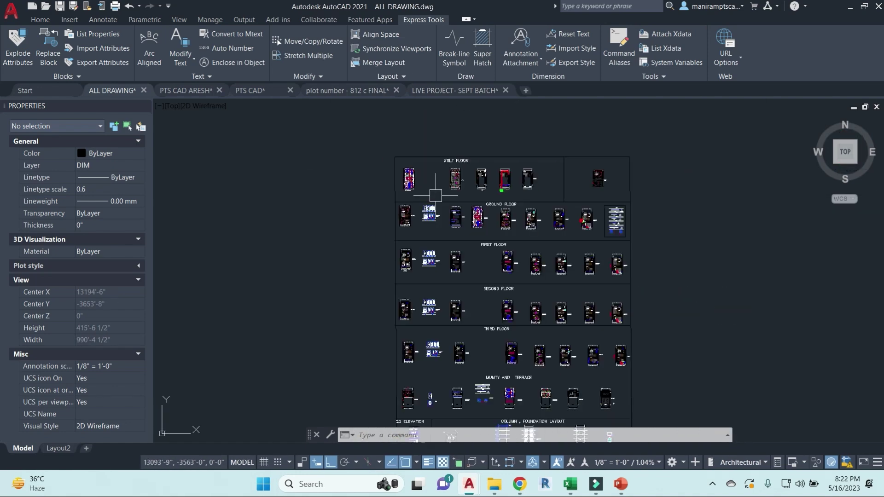
{"action": "scroll", "coordinate": [575, 196], "scroll_direction": "up", "scroll_amount": 1}
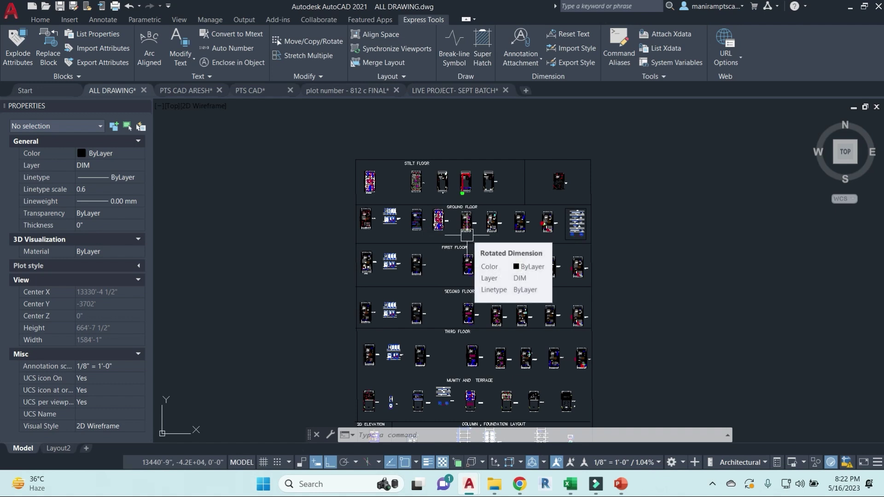
{"action": "key", "text": "Escape"}
{"action": "key", "text": "Escape"}
{"action": "key", "text": "Escape"}
{"action": "scroll", "coordinate": [559, 186], "scroll_direction": "down", "scroll_amount": 4}
{"action": "scroll", "coordinate": [560, 186], "scroll_direction": "up", "scroll_amount": 4}
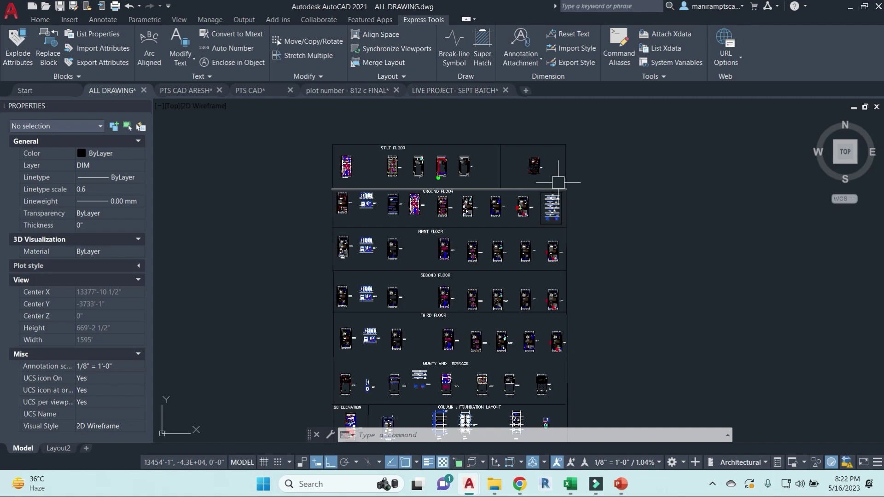
{"action": "mouse_move", "coordinate": [519, 484]}
{"action": "left_click", "coordinate": [479, 364]}
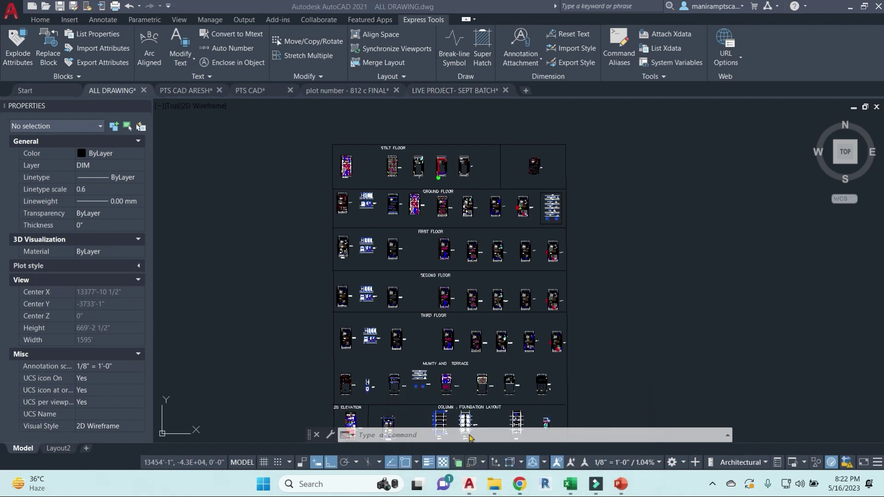
{"action": "key", "text": "alt+Tab"}
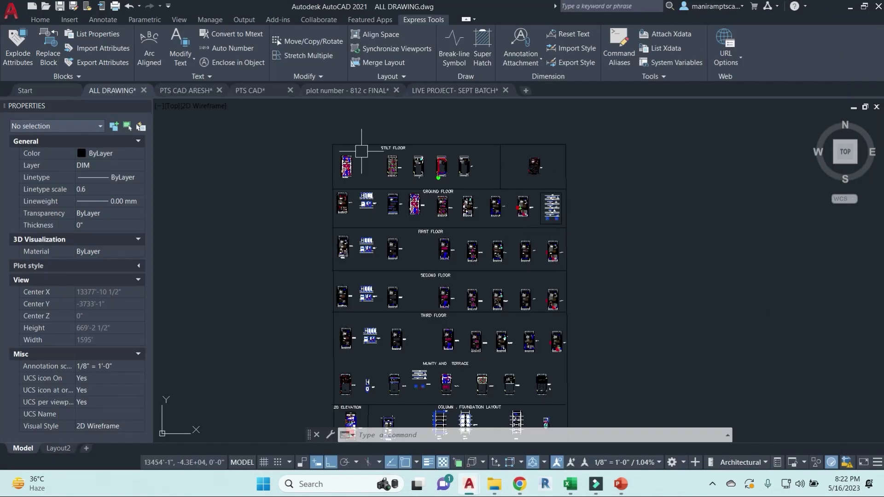
Bring up the PTS CAD ARESH drawing and examine its building elevation with shutters, railings and windows
{"action": "left_click", "coordinate": [203, 92]}
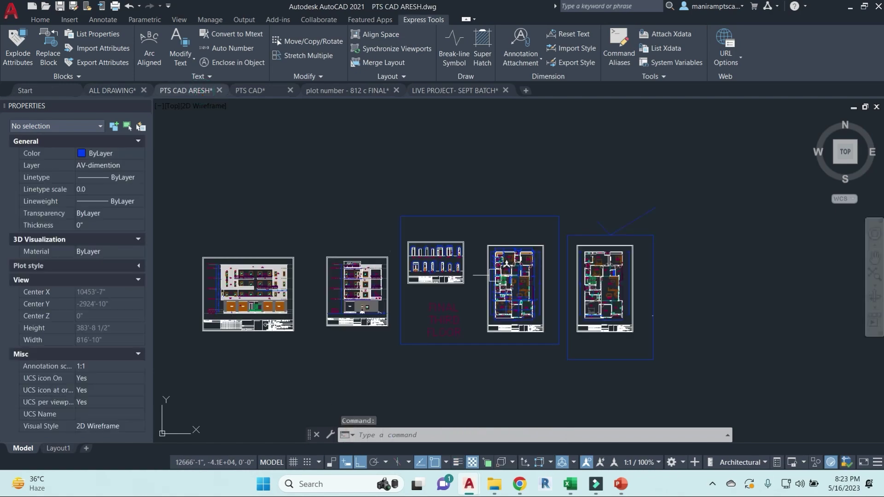
{"action": "middle_click_drag", "start_coordinate": [402, 313], "coordinate": [582, 291]}
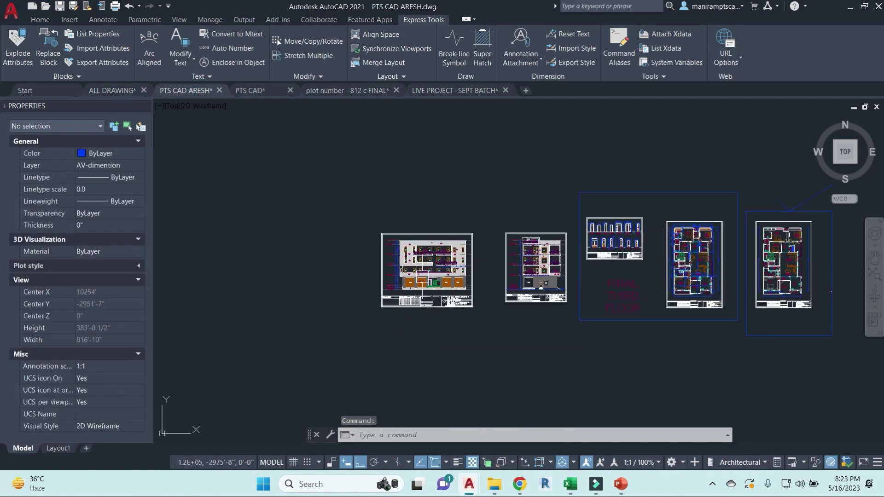
{"action": "scroll", "coordinate": [422, 286], "scroll_direction": "up", "scroll_amount": 12}
{"action": "scroll", "coordinate": [383, 202], "scroll_direction": "down", "scroll_amount": 4}
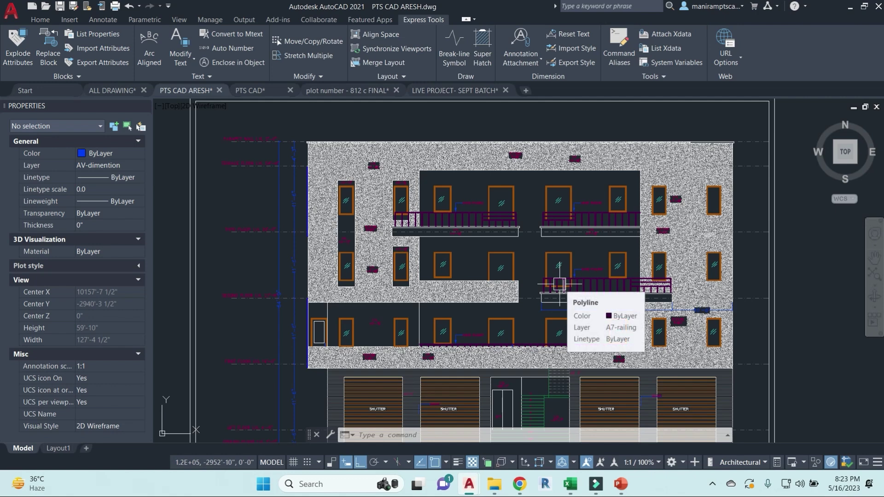
{"action": "scroll", "coordinate": [559, 284], "scroll_direction": "down", "scroll_amount": 10}
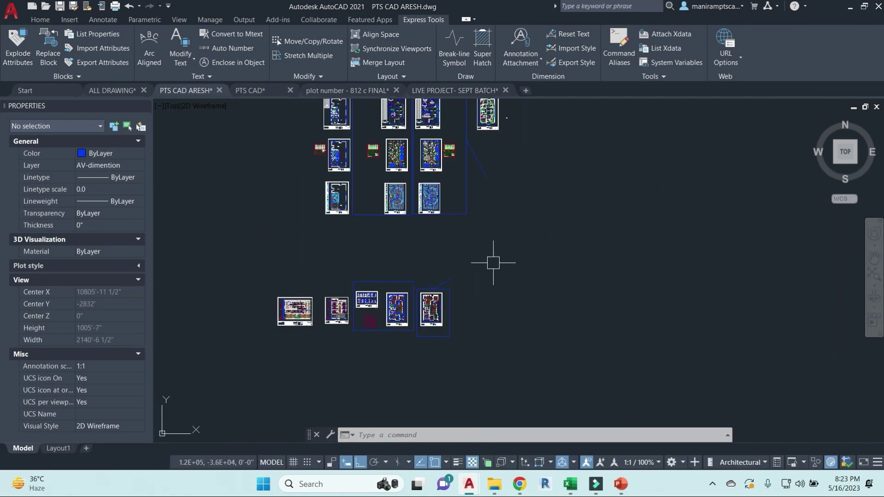
Open the drawing file LIVE PROEJCT MARCH BATCH.dwg, looking for it from the Desktop
{"action": "left_click", "coordinate": [21, 17]}
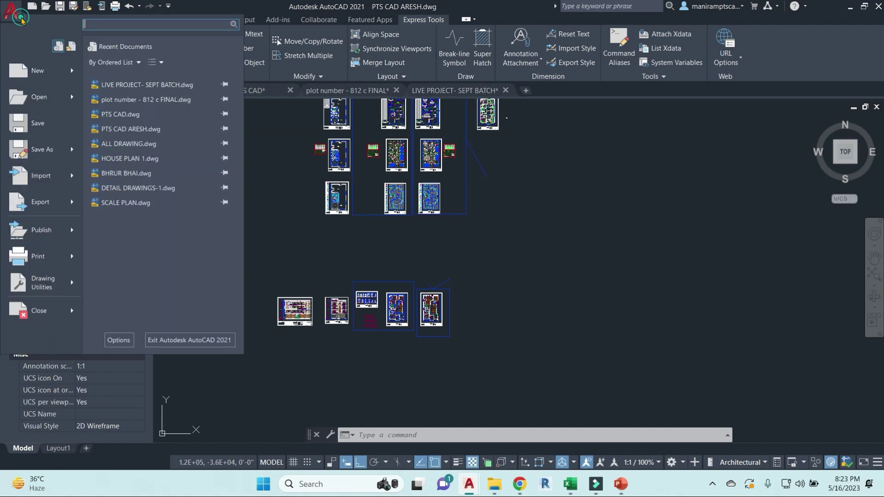
{"action": "left_click", "coordinate": [70, 94]}
{"action": "left_click", "coordinate": [126, 78]}
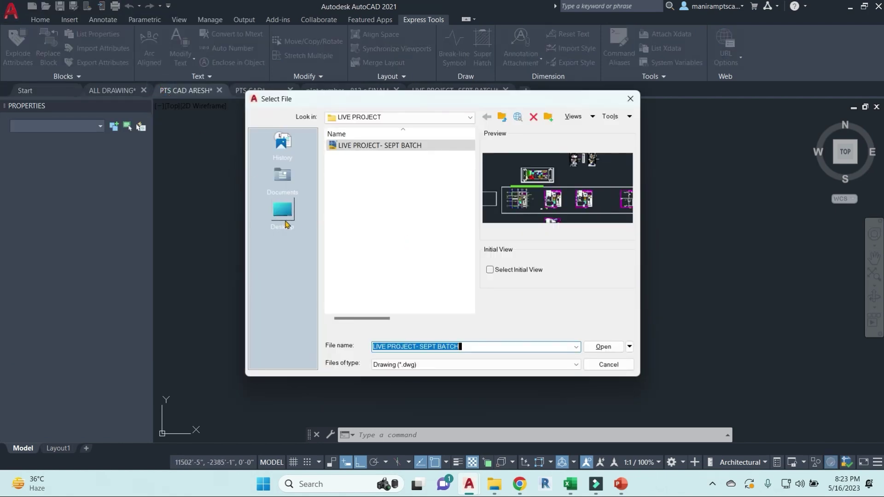
{"action": "left_click", "coordinate": [284, 217]}
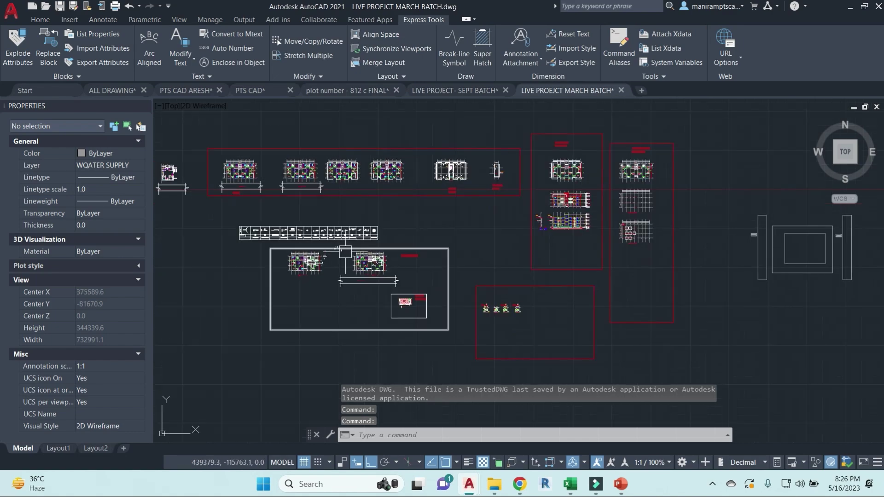
Examine the group of floor plans marked PLAN in the March batch project drawing
{"action": "scroll", "coordinate": [484, 262], "scroll_direction": "up", "scroll_amount": 10}
{"action": "key", "text": "Escape"}
{"action": "key", "text": "Escape"}
{"action": "scroll", "coordinate": [516, 221], "scroll_direction": "down", "scroll_amount": 4}
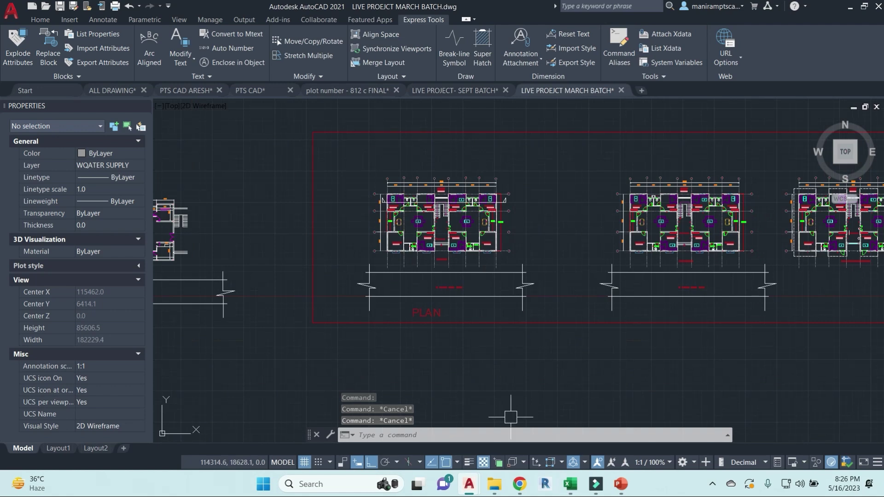
Switch to Google Meet in Chrome, admit the waiting participant to the class, and return to the AutoCAD drawing
{"action": "mouse_move", "coordinate": [519, 484]}
{"action": "left_click", "coordinate": [443, 413]}
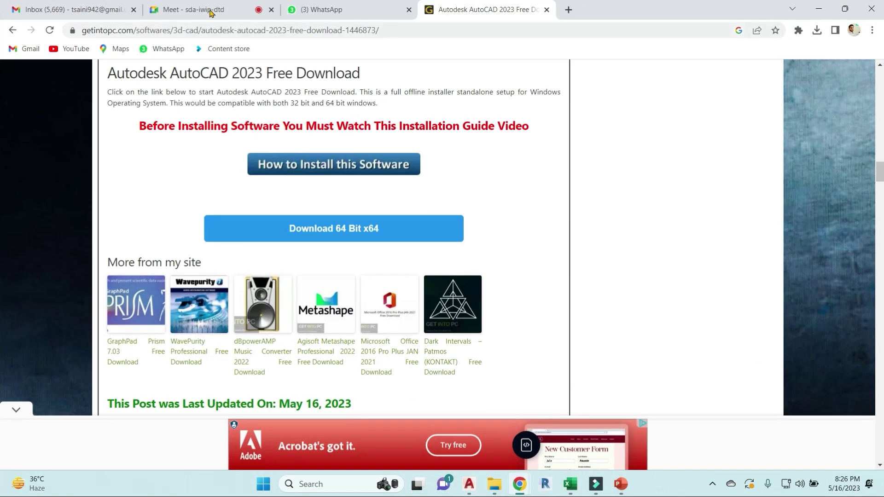
{"action": "left_click", "coordinate": [211, 10]}
{"action": "left_click", "coordinate": [561, 127]}
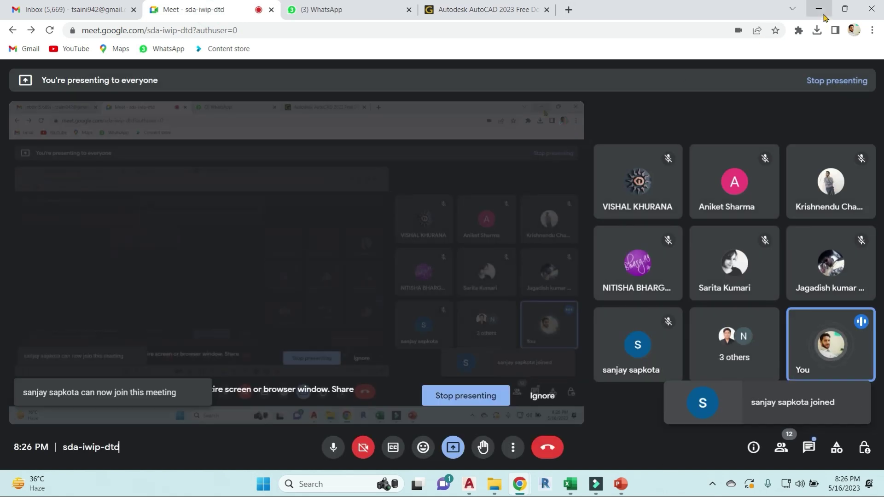
{"action": "left_click", "coordinate": [818, 9]}
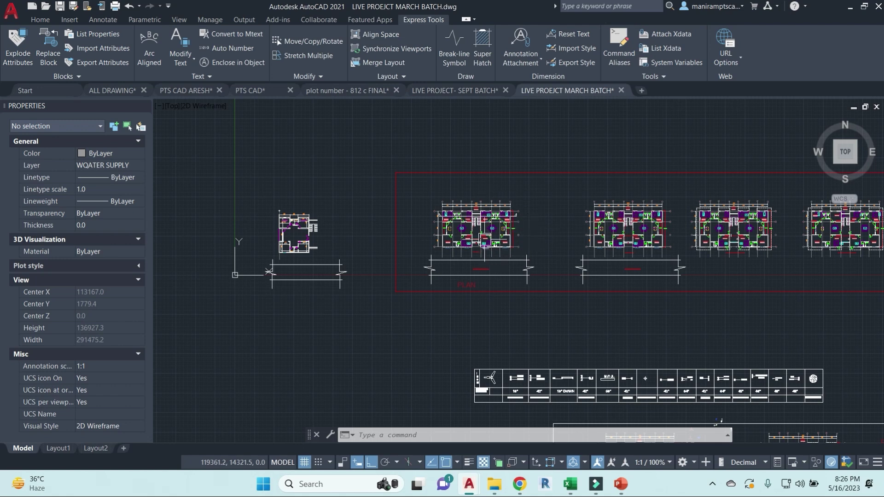
Examine the first floor plan in the PLAN group, including its bedroom sizes, staircase and grid dimensions
{"action": "scroll", "coordinate": [486, 248], "scroll_direction": "up", "scroll_amount": 5}
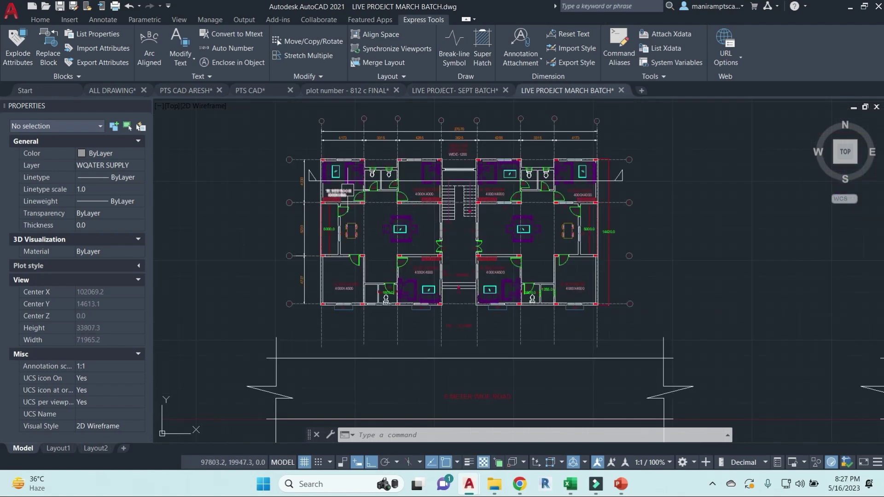
{"action": "scroll", "coordinate": [338, 191], "scroll_direction": "up", "scroll_amount": 7}
{"action": "scroll", "coordinate": [336, 194], "scroll_direction": "down", "scroll_amount": 5}
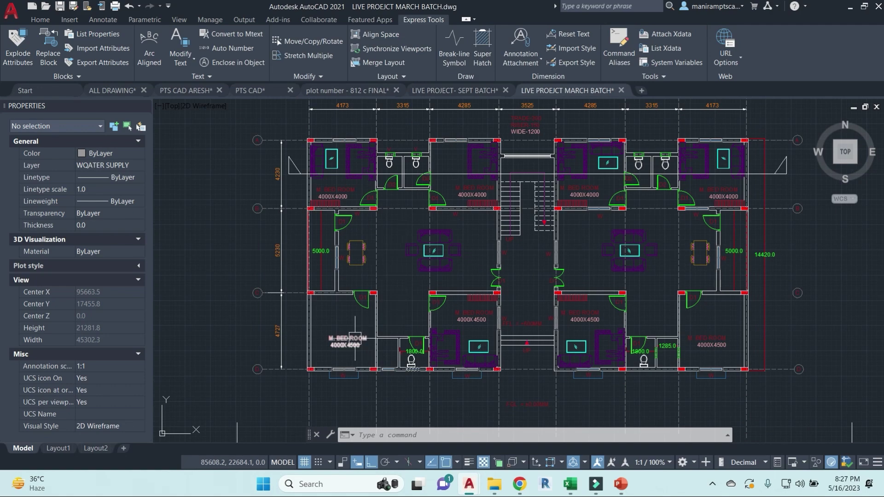
{"action": "scroll", "coordinate": [354, 338], "scroll_direction": "down", "scroll_amount": 5}
Examine the remaining floor plans up to the roof and mumty plans, including the typical floor plan's title
{"action": "middle_click_drag", "start_coordinate": [437, 335], "coordinate": [434, 267]}
{"action": "scroll", "coordinate": [460, 299], "scroll_direction": "down", "scroll_amount": 5}
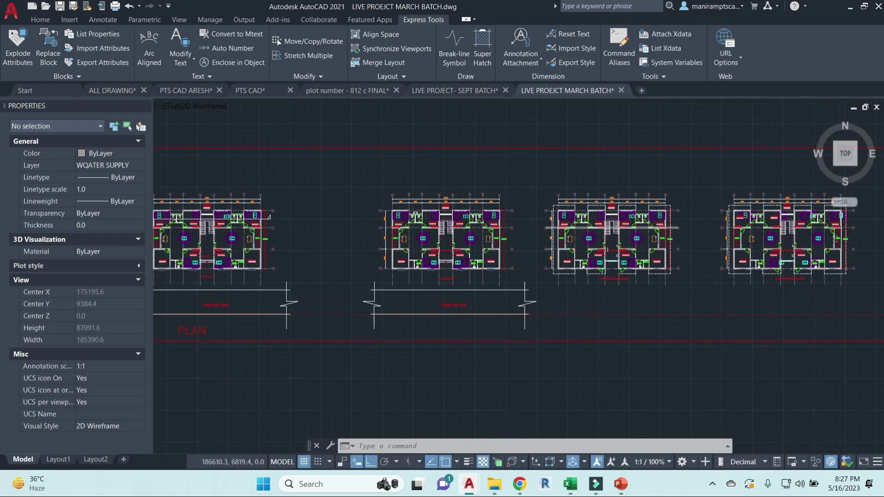
{"action": "scroll", "coordinate": [612, 239], "scroll_direction": "up", "scroll_amount": 3}
{"action": "scroll", "coordinate": [432, 283], "scroll_direction": "down", "scroll_amount": 3}
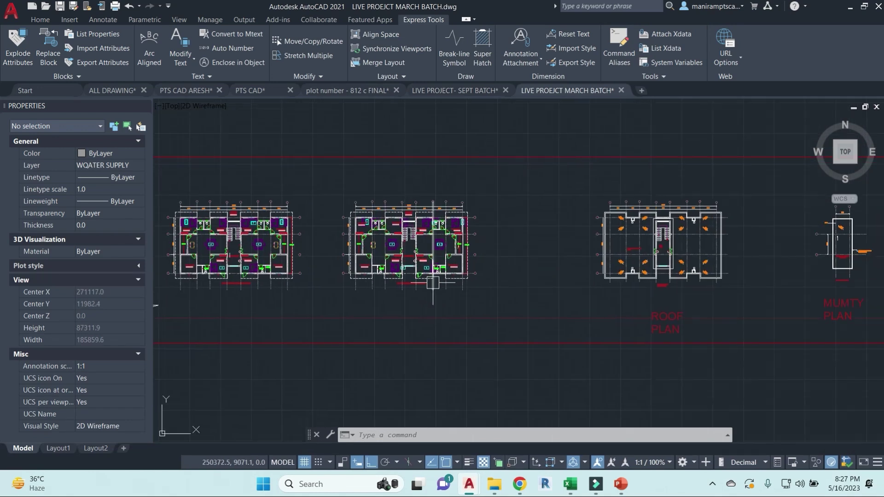
{"action": "scroll", "coordinate": [433, 283], "scroll_direction": "up", "scroll_amount": 8}
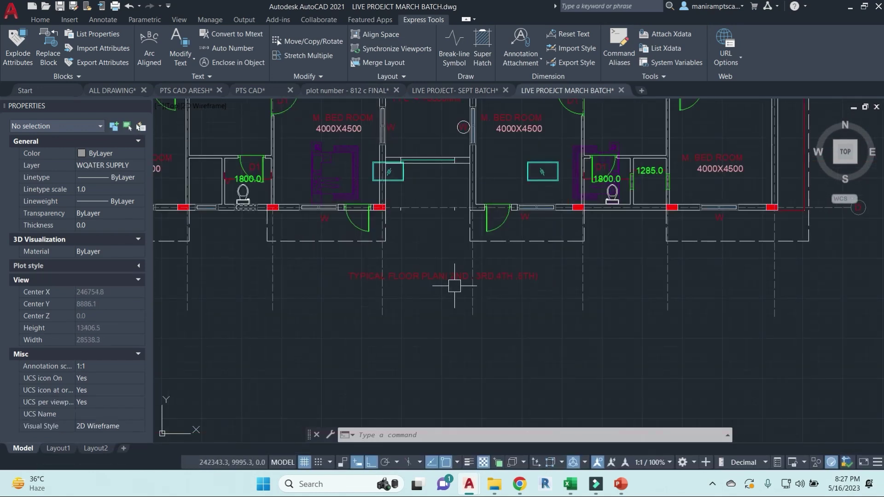
{"action": "scroll", "coordinate": [483, 287], "scroll_direction": "down", "scroll_amount": 6}
Check the Google Meet call in Chrome and return to AutoCAD to examine the roof plan's slopes, staircase and grid dimensions
{"action": "left_click", "coordinate": [517, 485]}
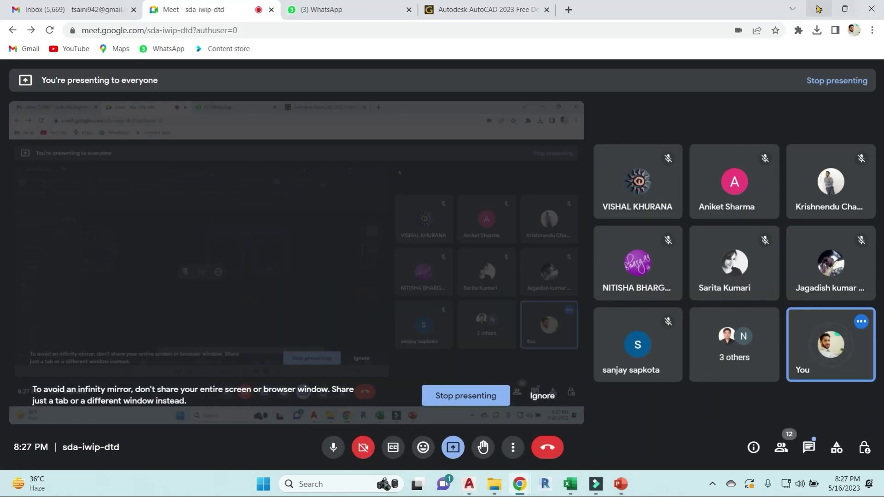
{"action": "left_click", "coordinate": [468, 484]}
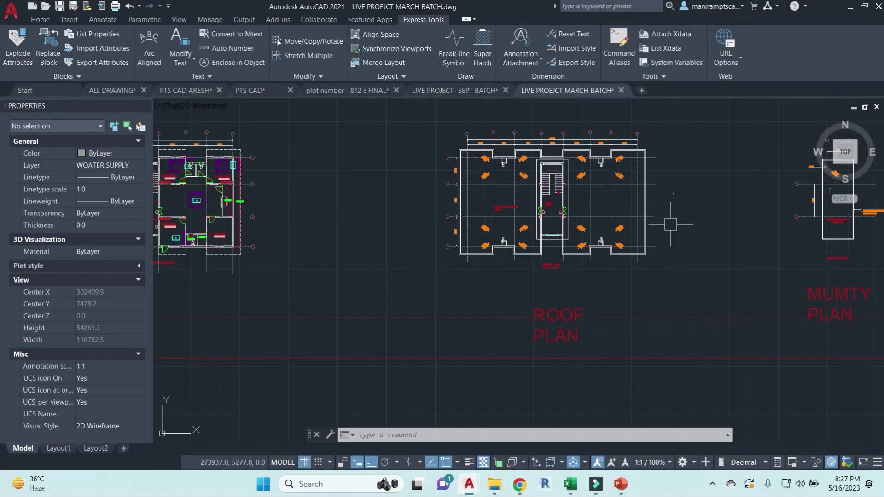
{"action": "scroll", "coordinate": [593, 182], "scroll_direction": "up", "scroll_amount": 6}
{"action": "scroll", "coordinate": [606, 242], "scroll_direction": "up", "scroll_amount": 2}
{"action": "scroll", "coordinate": [596, 262], "scroll_direction": "down", "scroll_amount": 5}
{"action": "middle_click_drag", "start_coordinate": [596, 262], "coordinate": [630, 190]}
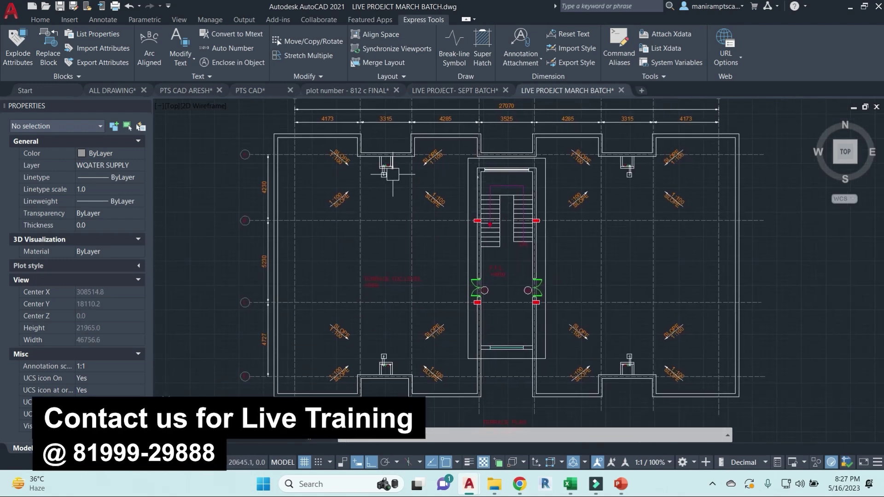
{"action": "scroll", "coordinate": [384, 280], "scroll_direction": "up", "scroll_amount": 6}
{"action": "scroll", "coordinate": [469, 290], "scroll_direction": "down", "scroll_amount": 10}
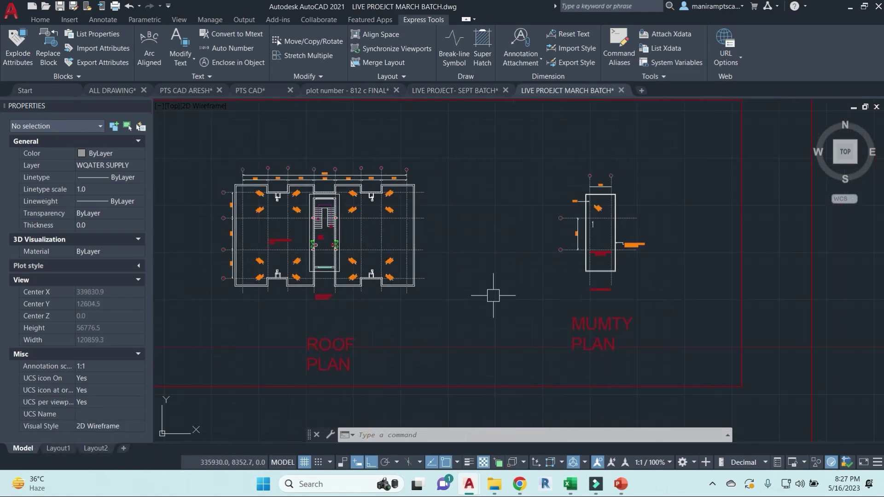
Examine the mumty plan, including its rainwater pipe, slope marking, level text and brick wall note
{"action": "scroll", "coordinate": [596, 189], "scroll_direction": "up", "scroll_amount": 8}
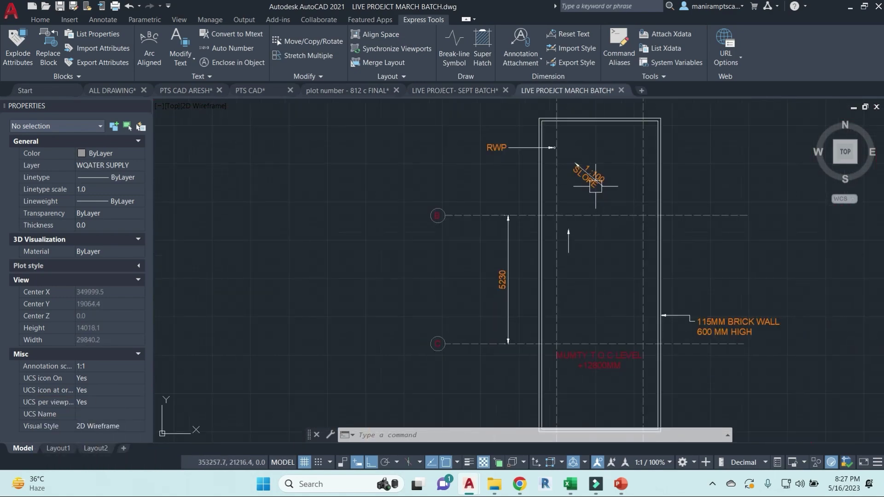
{"action": "scroll", "coordinate": [532, 123], "scroll_direction": "up", "scroll_amount": 4}
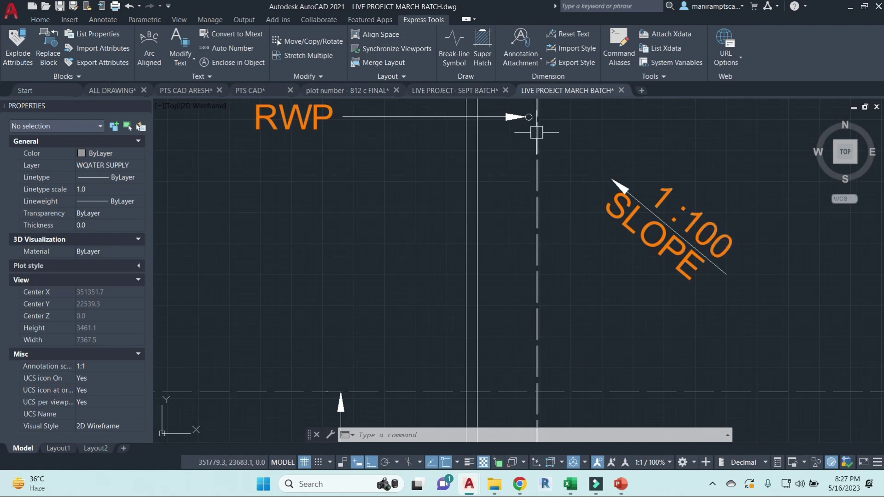
{"action": "scroll", "coordinate": [598, 257], "scroll_direction": "down", "scroll_amount": 8}
{"action": "scroll", "coordinate": [613, 260], "scroll_direction": "up", "scroll_amount": 5}
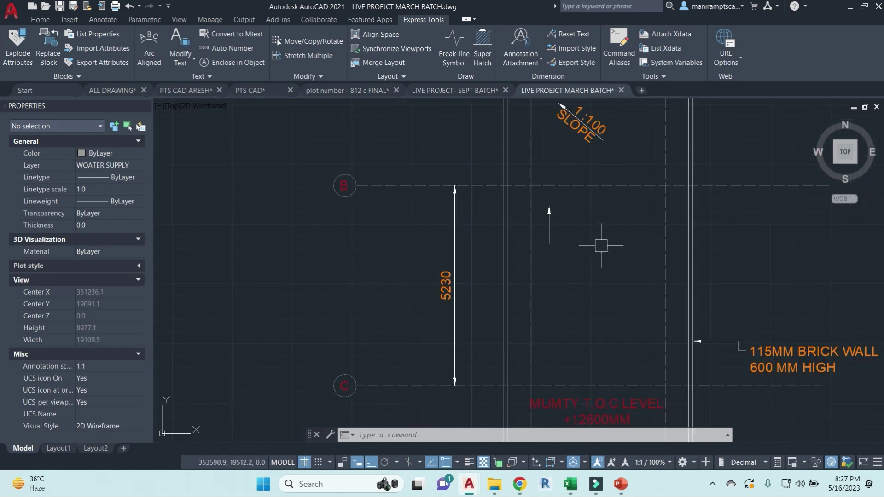
{"action": "scroll", "coordinate": [601, 246], "scroll_direction": "down", "scroll_amount": 2}
{"action": "scroll", "coordinate": [599, 249], "scroll_direction": "down", "scroll_amount": 2}
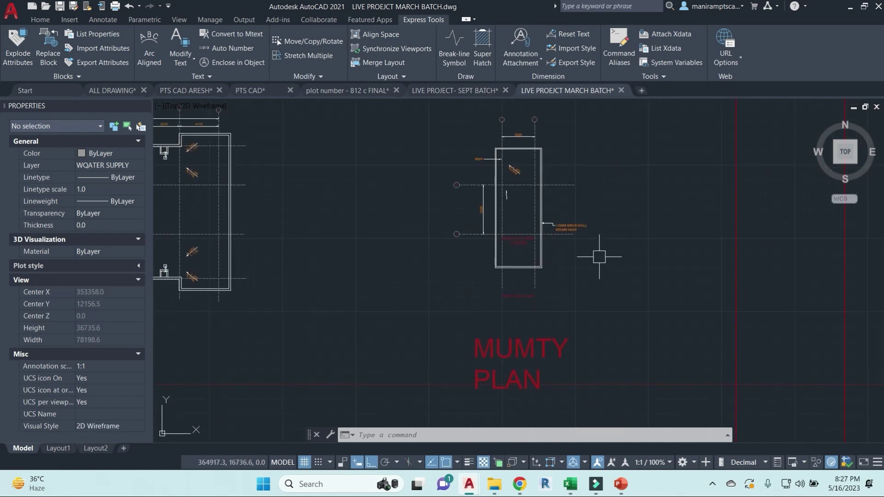
{"action": "scroll", "coordinate": [599, 256], "scroll_direction": "down", "scroll_amount": 4}
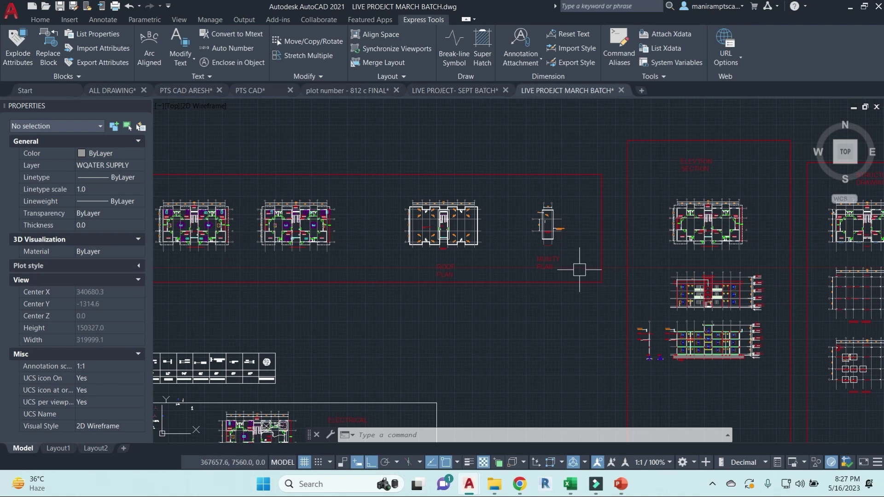
Review the row of plans through the roof and mumty plans and the neighbouring elevation and section group
{"action": "middle_click_drag", "start_coordinate": [572, 261], "coordinate": [457, 252]}
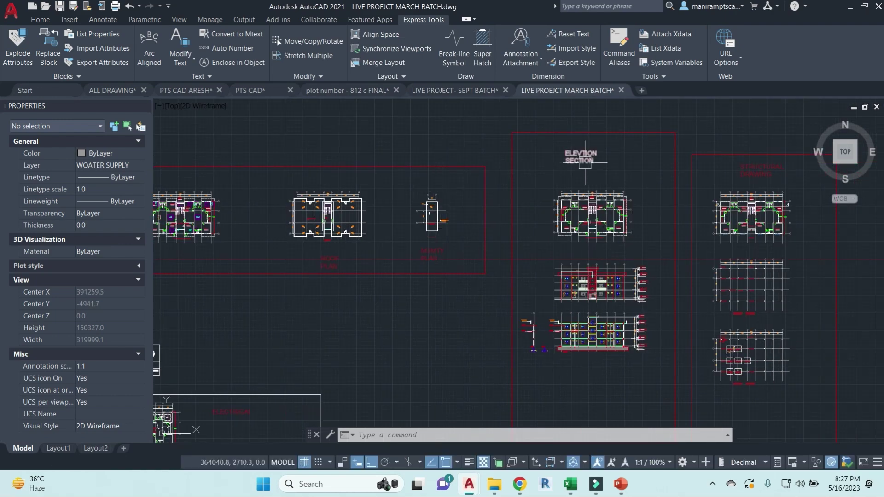
{"action": "scroll", "coordinate": [474, 290], "scroll_direction": "down", "scroll_amount": 3}
{"action": "scroll", "coordinate": [432, 206], "scroll_direction": "up", "scroll_amount": 3}
{"action": "middle_click_drag", "start_coordinate": [432, 207], "coordinate": [254, 212]}
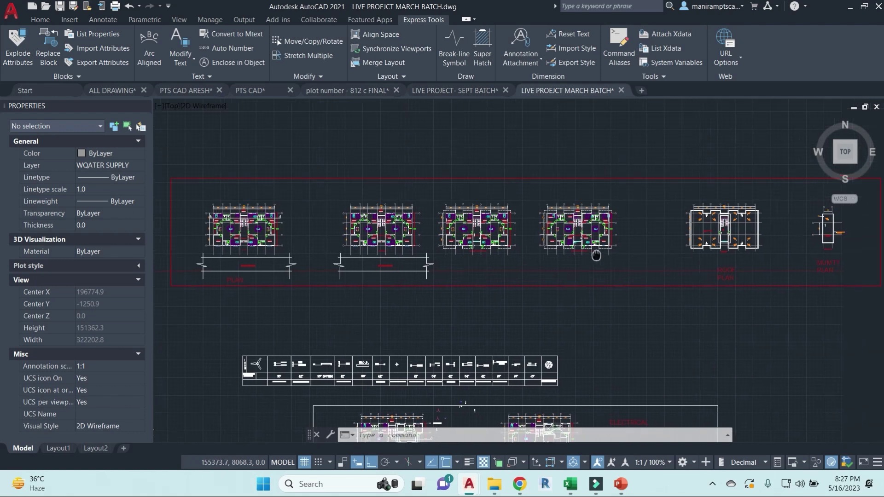
{"action": "middle_click_drag", "start_coordinate": [766, 250], "coordinate": [640, 221]}
{"action": "scroll", "coordinate": [767, 240], "scroll_direction": "up", "scroll_amount": 4}
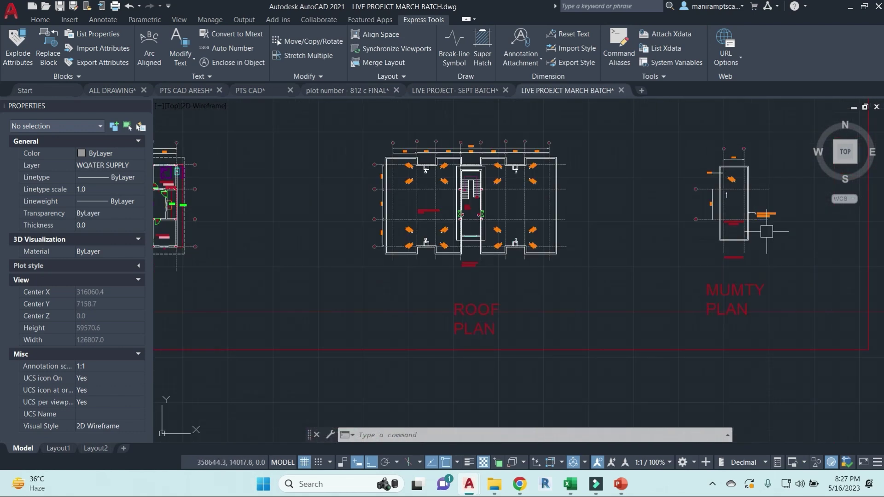
{"action": "middle_click_drag", "start_coordinate": [780, 259], "coordinate": [700, 271]}
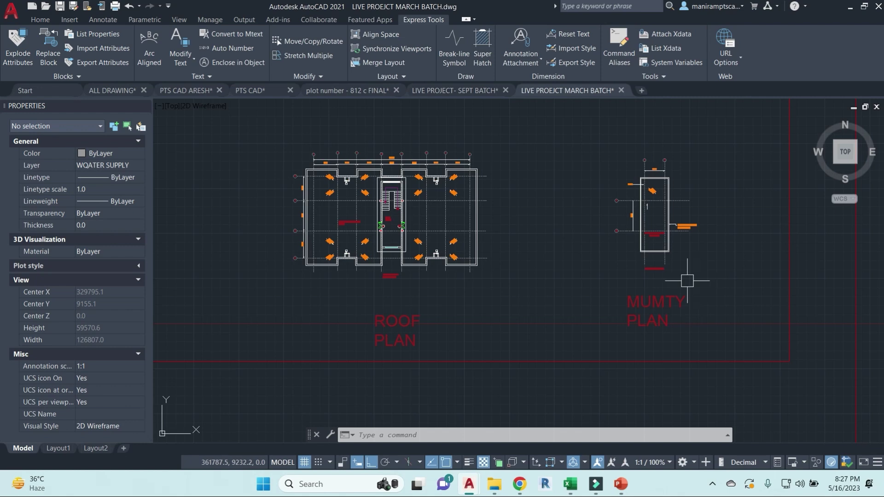
{"action": "scroll", "coordinate": [711, 264], "scroll_direction": "down", "scroll_amount": 5}
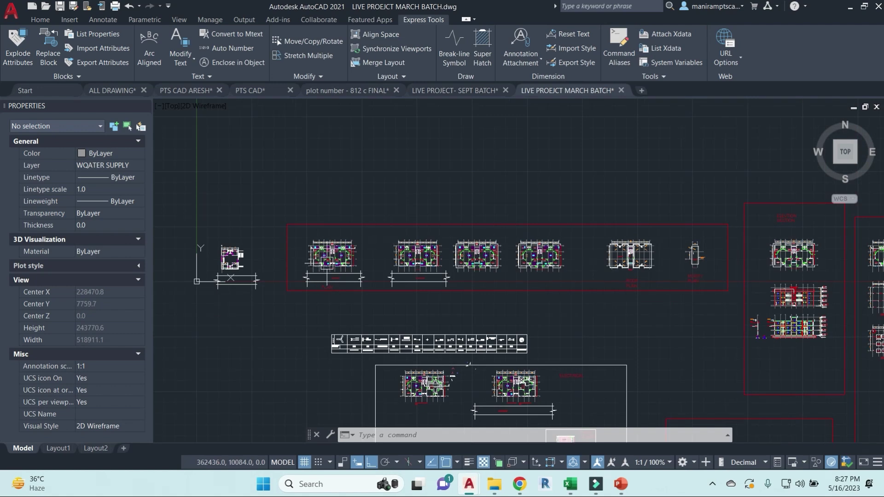
Examine the typical floor plan above the elevations in the elevation and section group
{"action": "scroll", "coordinate": [714, 263], "scroll_direction": "up", "scroll_amount": 4}
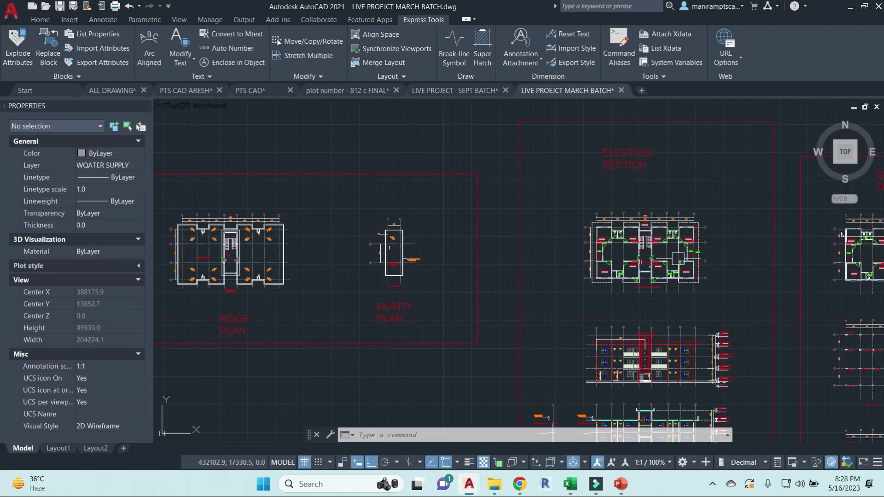
{"action": "middle_click_drag", "start_coordinate": [687, 297], "coordinate": [629, 244]}
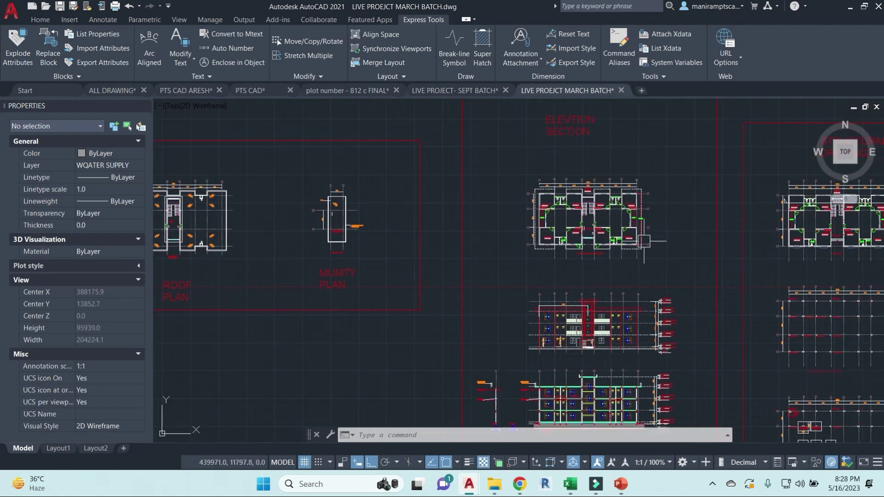
{"action": "scroll", "coordinate": [583, 184], "scroll_direction": "up", "scroll_amount": 4}
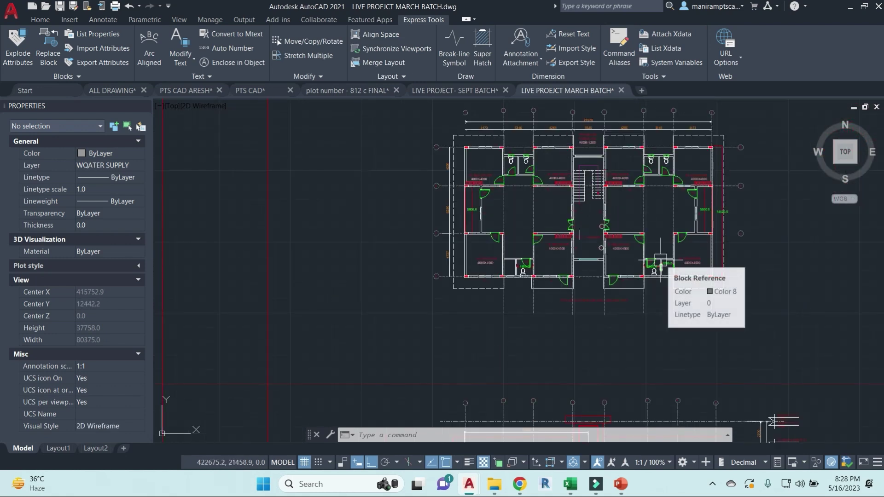
{"action": "scroll", "coordinate": [681, 216], "scroll_direction": "up", "scroll_amount": 2}
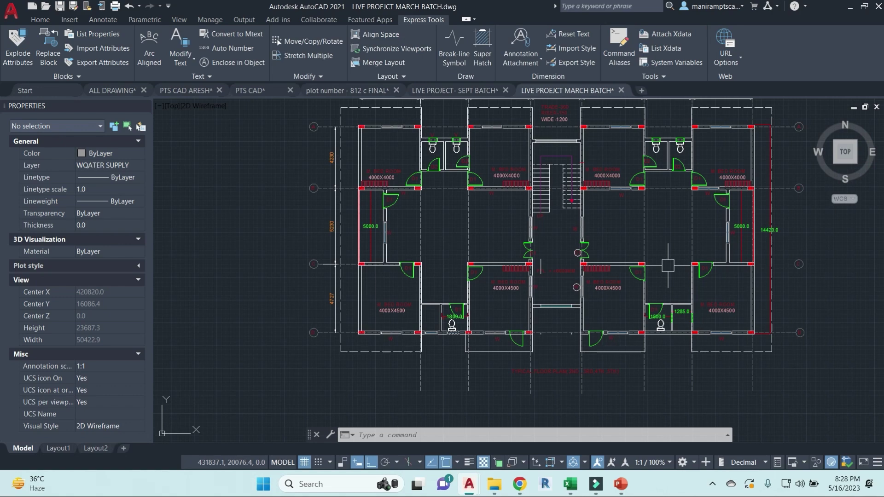
Examine the front elevation's level marks for the ground floor F.F.L, ground floor TOC and F.G.L
{"action": "scroll", "coordinate": [667, 266], "scroll_direction": "down", "scroll_amount": 2}
{"action": "middle_click_drag", "start_coordinate": [667, 266], "coordinate": [654, 105]}
{"action": "scroll", "coordinate": [627, 312], "scroll_direction": "up", "scroll_amount": 2}
{"action": "mouse_move", "coordinate": [773, 276]}
{"action": "middle_mouse_down"}
{"action": "mouse_move", "coordinate": [748, 297]}
{"action": "mouse_move", "coordinate": [645, 313]}
{"action": "middle_mouse_up"}
{"action": "scroll", "coordinate": [670, 362], "scroll_direction": "up", "scroll_amount": 3}
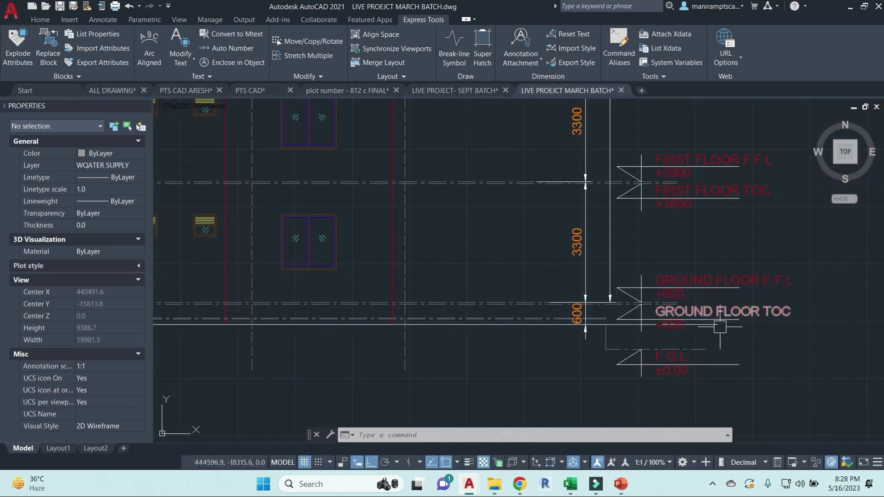
{"action": "scroll", "coordinate": [673, 325], "scroll_direction": "up", "scroll_amount": 4}
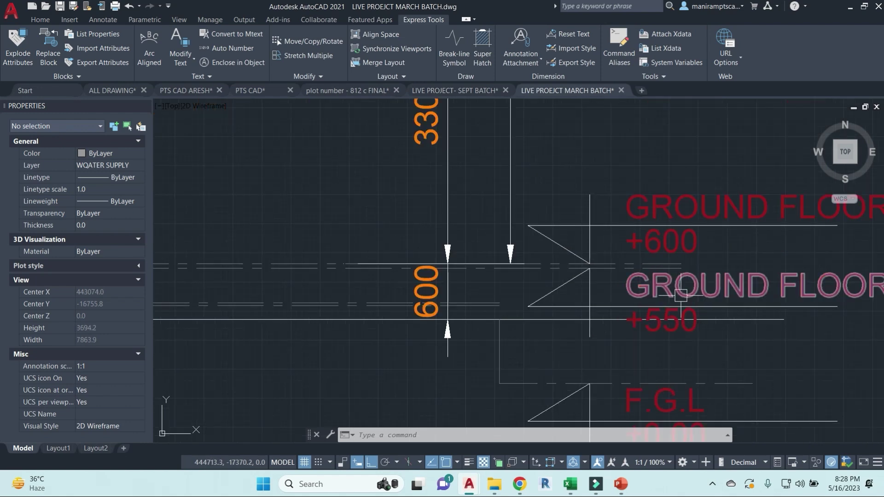
{"action": "middle_click_drag", "start_coordinate": [663, 239], "coordinate": [505, 250]}
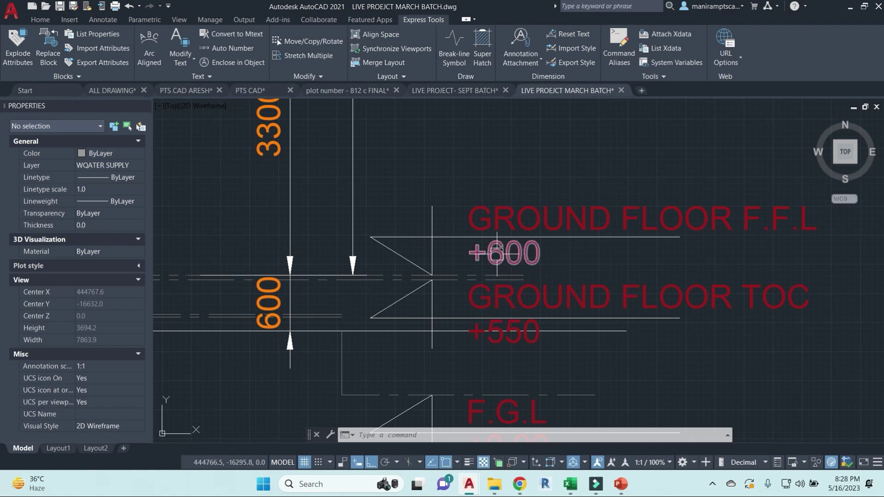
{"action": "scroll", "coordinate": [506, 259], "scroll_direction": "down", "scroll_amount": 8}
Switch to the Google Meet call in Chrome to check the participants and return to the AutoCAD drawing
{"action": "mouse_move", "coordinate": [530, 484]}
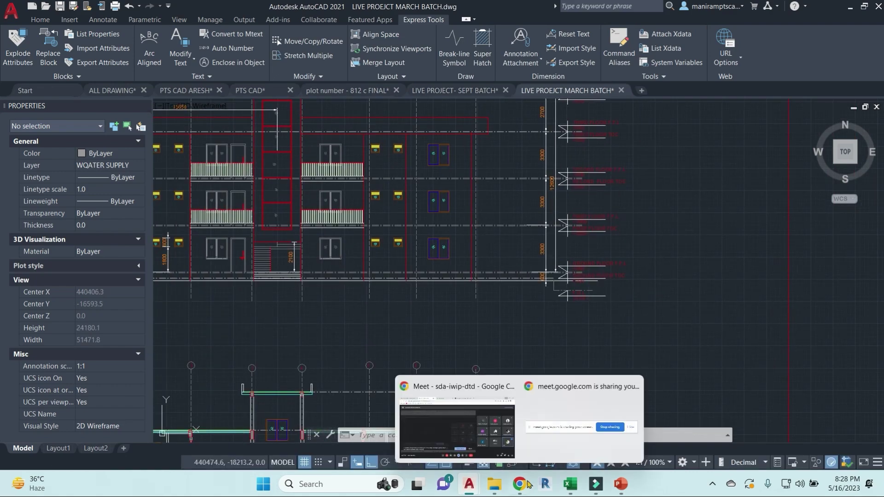
{"action": "left_click", "coordinate": [457, 416]}
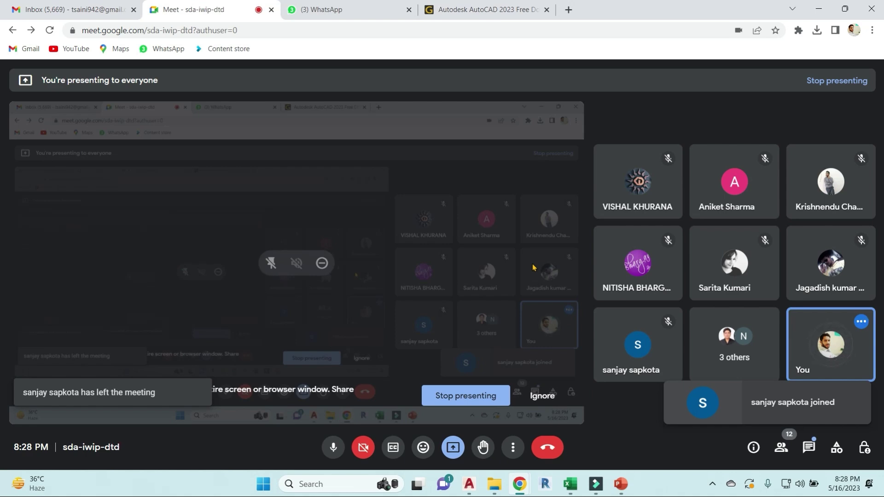
{"action": "left_click", "coordinate": [818, 8]}
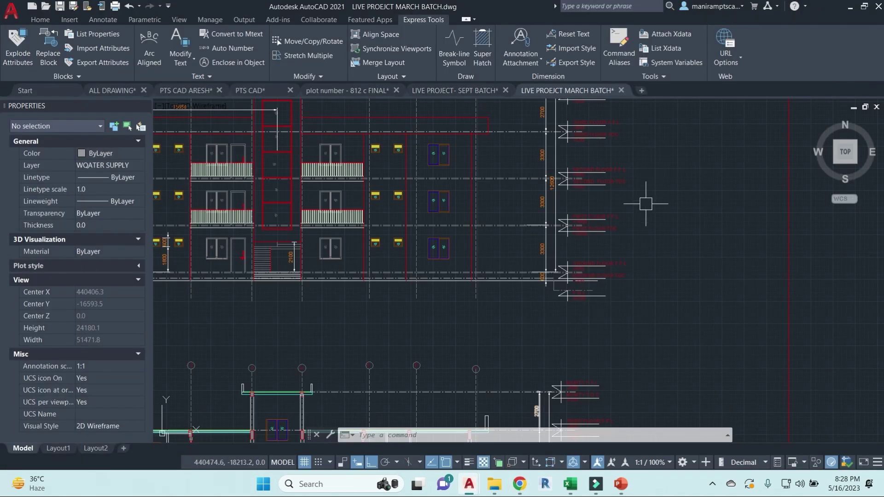
Stretch the end of the front elevation's ground line back so it stops short of the ground floor level marks
{"action": "scroll", "coordinate": [619, 242], "scroll_direction": "up", "scroll_amount": 4}
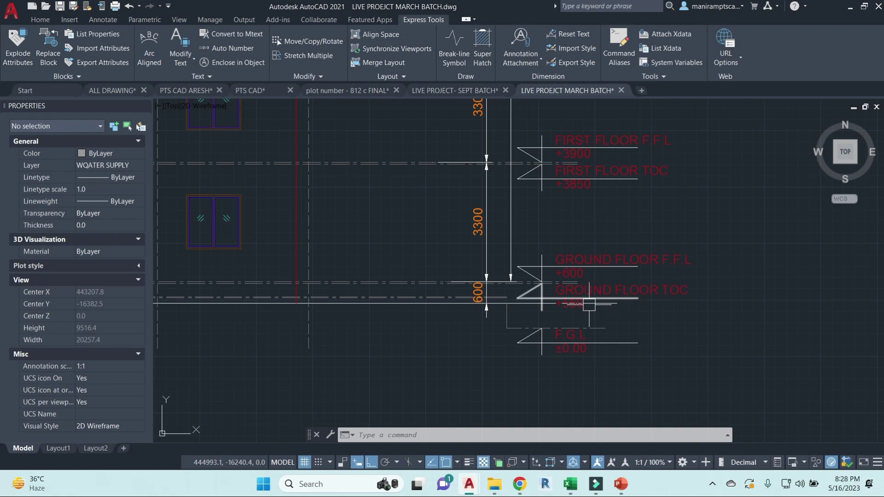
{"action": "key", "text": "Escape"}
{"action": "key", "text": "Escape"}
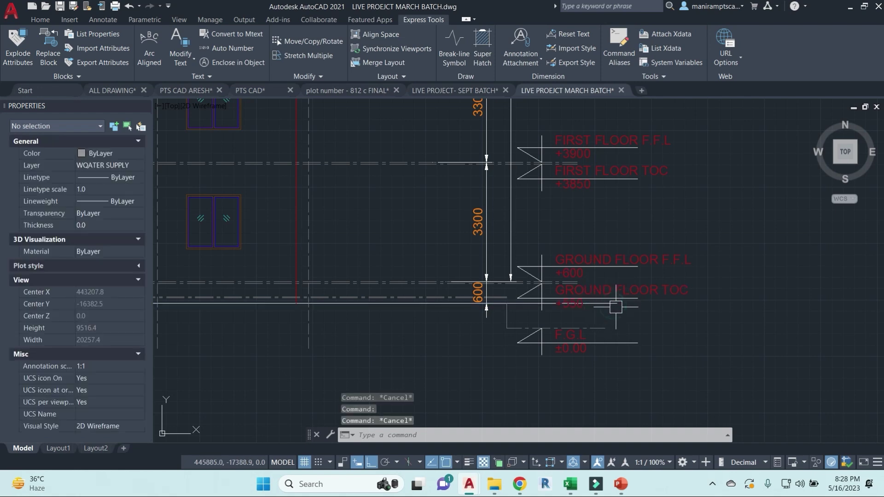
{"action": "scroll", "coordinate": [616, 306], "scroll_direction": "up", "scroll_amount": 3}
{"action": "type", "text": "s"}
{"action": "key", "text": "space"}
{"action": "left_click", "coordinate": [662, 317]}
{"action": "left_click", "coordinate": [602, 297]}
{"action": "scroll", "coordinate": [602, 297], "scroll_direction": "down", "scroll_amount": 3}
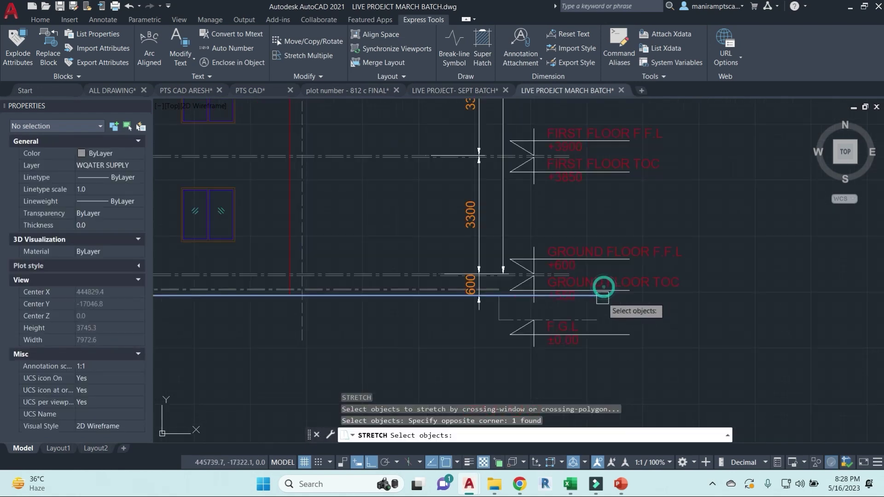
{"action": "key", "text": "space"}
{"action": "left_click", "coordinate": [688, 377]}
{"action": "left_click", "coordinate": [596, 389]}
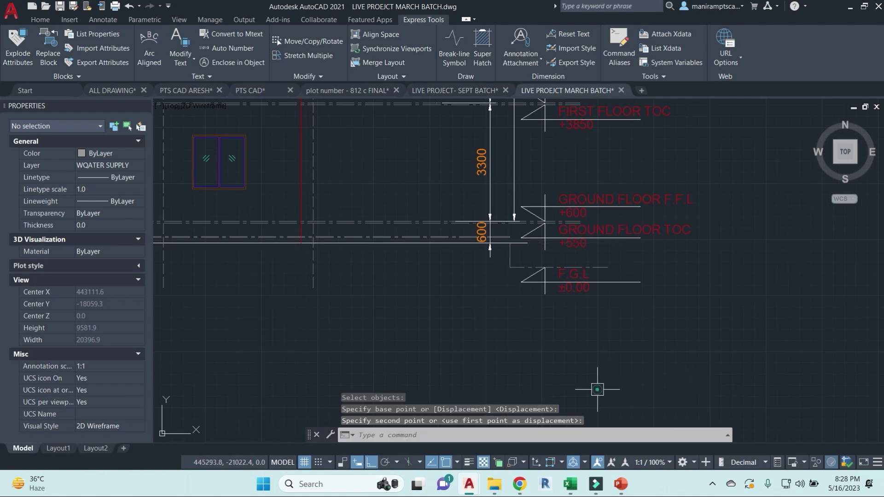
{"action": "key", "text": "Escape"}
{"action": "key", "text": "Escape"}
{"action": "key", "text": "Escape"}
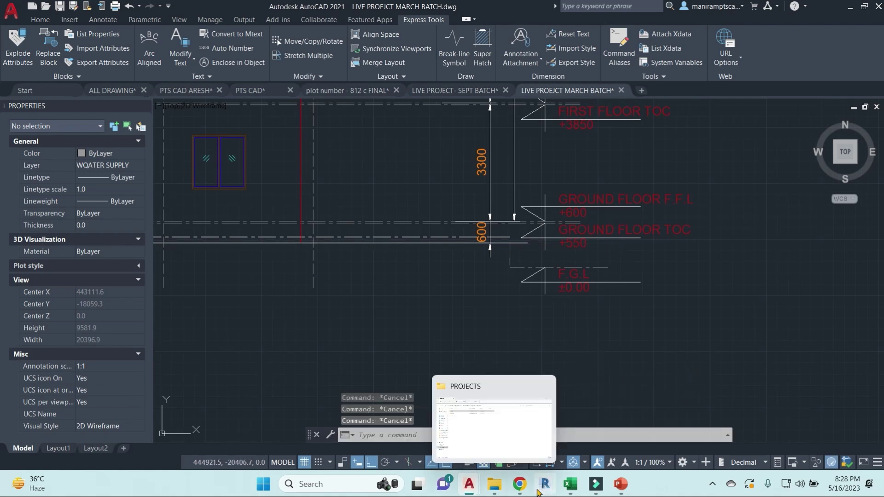
Open the Google Meet call in Chrome to talk with the class and go back to the AutoCAD elevation
{"action": "mouse_move", "coordinate": [519, 484]}
{"action": "left_click", "coordinate": [473, 444]}
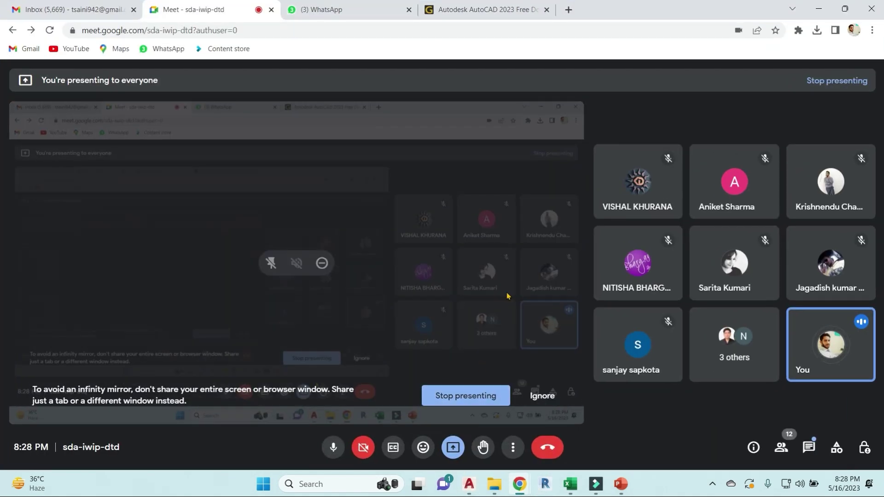
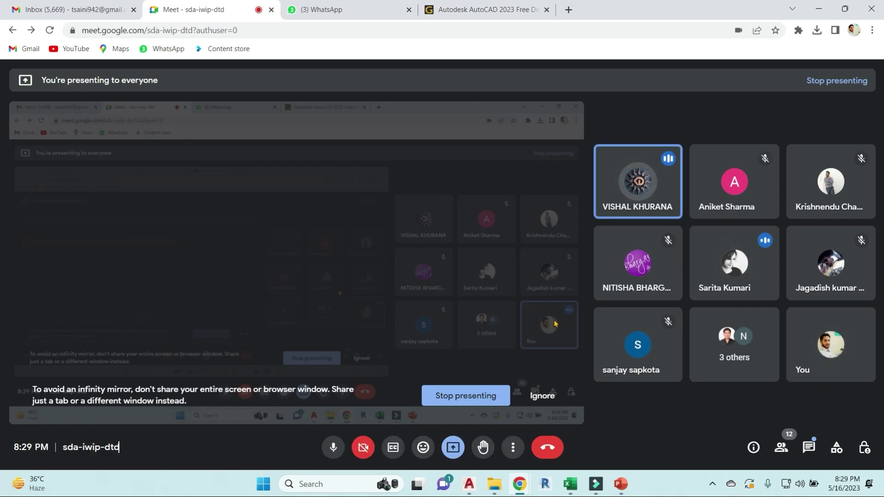
{"action": "left_click", "coordinate": [844, 9]}
{"action": "left_click", "coordinate": [825, 13]}
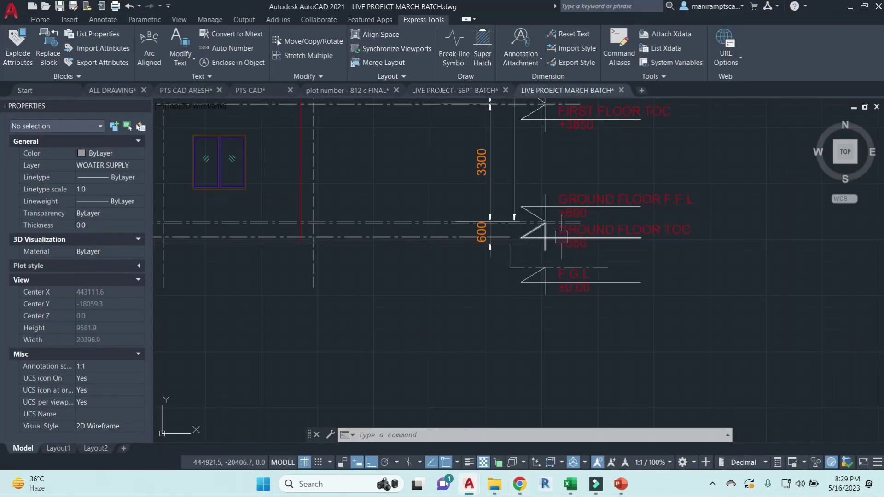
Examine the front elevation's level marks and central entrance, including its steps, staircase opening height and balcony railings
{"action": "scroll", "coordinate": [550, 212], "scroll_direction": "up", "scroll_amount": 3}
{"action": "middle_click_drag", "start_coordinate": [693, 186], "coordinate": [536, 258]}
{"action": "scroll", "coordinate": [276, 258], "scroll_direction": "down", "scroll_amount": 3}
{"action": "middle_click_drag", "start_coordinate": [276, 258], "coordinate": [387, 296]}
{"action": "scroll", "coordinate": [417, 327], "scroll_direction": "up", "scroll_amount": 3}
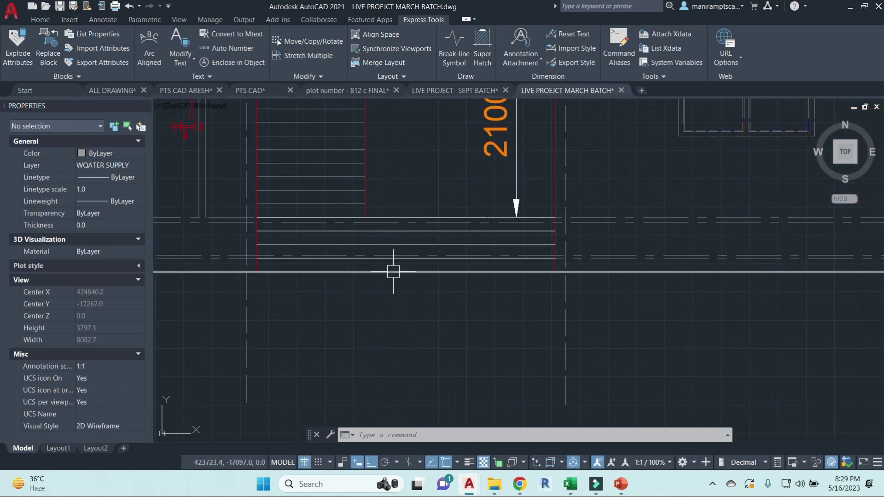
{"action": "mouse_move", "coordinate": [371, 215]}
{"action": "middle_mouse_down"}
{"action": "mouse_move", "coordinate": [432, 223]}
{"action": "mouse_move", "coordinate": [401, 310]}
{"action": "middle_mouse_up"}
{"action": "scroll", "coordinate": [455, 223], "scroll_direction": "down", "scroll_amount": 1}
{"action": "scroll", "coordinate": [458, 229], "scroll_direction": "down", "scroll_amount": 1}
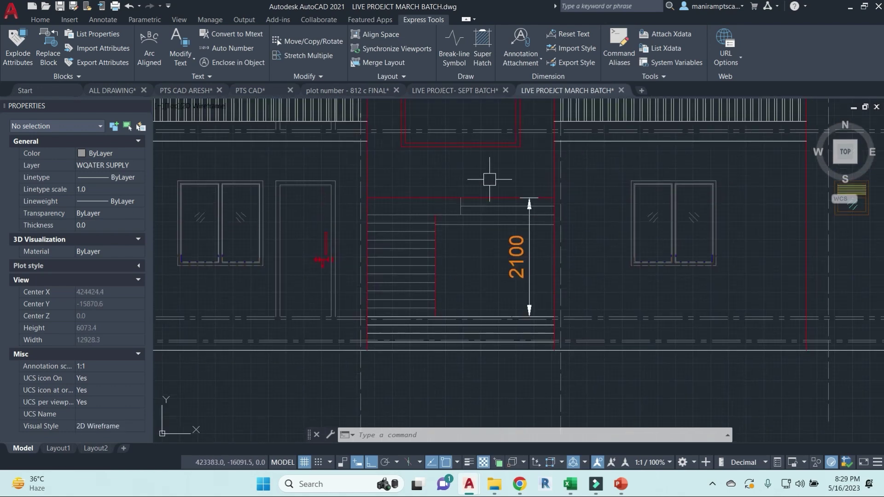
{"action": "middle_click_drag", "start_coordinate": [498, 129], "coordinate": [509, 216]}
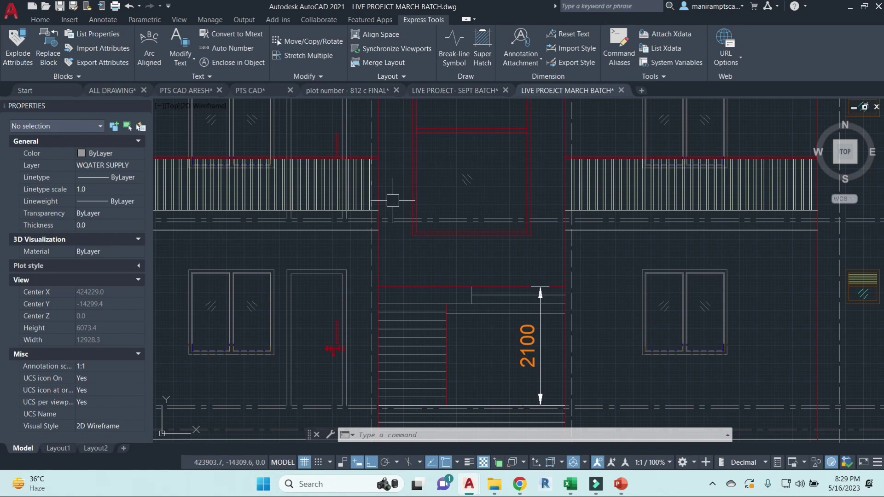
Examine the ground floor windows and ventilators of the front elevation together with their sill and opening height dimensions
{"action": "scroll", "coordinate": [448, 300], "scroll_direction": "down", "scroll_amount": 4}
{"action": "scroll", "coordinate": [449, 299], "scroll_direction": "up", "scroll_amount": 4}
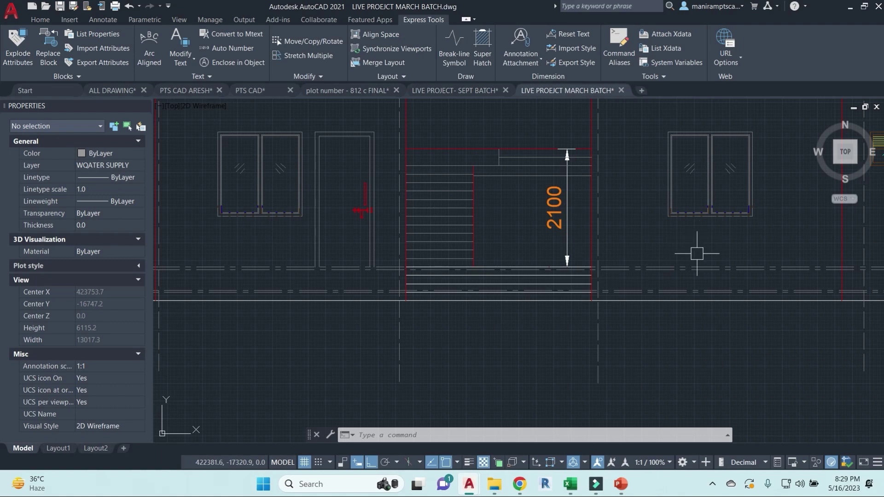
{"action": "scroll", "coordinate": [681, 265], "scroll_direction": "down", "scroll_amount": 5}
{"action": "scroll", "coordinate": [592, 306], "scroll_direction": "up", "scroll_amount": 3}
{"action": "scroll", "coordinate": [369, 283], "scroll_direction": "up", "scroll_amount": 7}
{"action": "scroll", "coordinate": [588, 280], "scroll_direction": "down", "scroll_amount": 3}
{"action": "scroll", "coordinate": [686, 271], "scroll_direction": "up", "scroll_amount": 2}
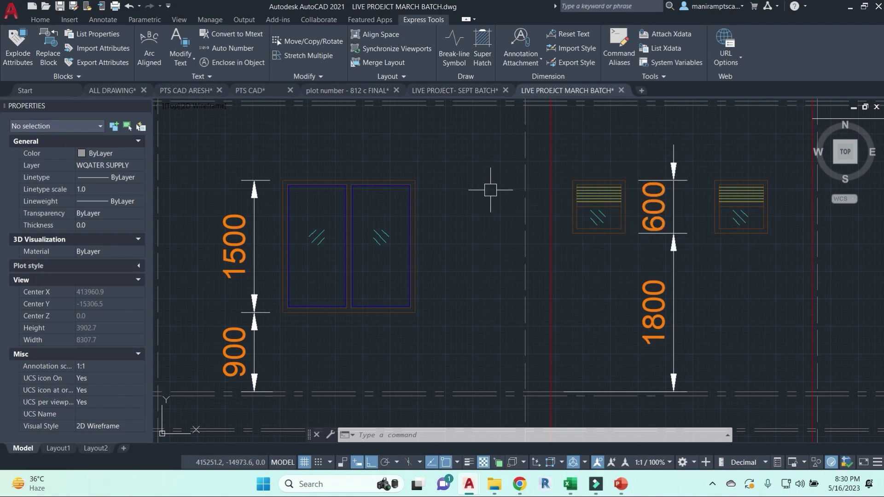
Draw horizontal construction lines through the window tops on all three floors of the front elevation
{"action": "key", "text": "Escape"}
{"action": "key", "text": "Escape"}
{"action": "key", "text": "Escape"}
{"action": "type", "text": "L"}
{"action": "key", "text": "Return"}
{"action": "key", "text": "Escape"}
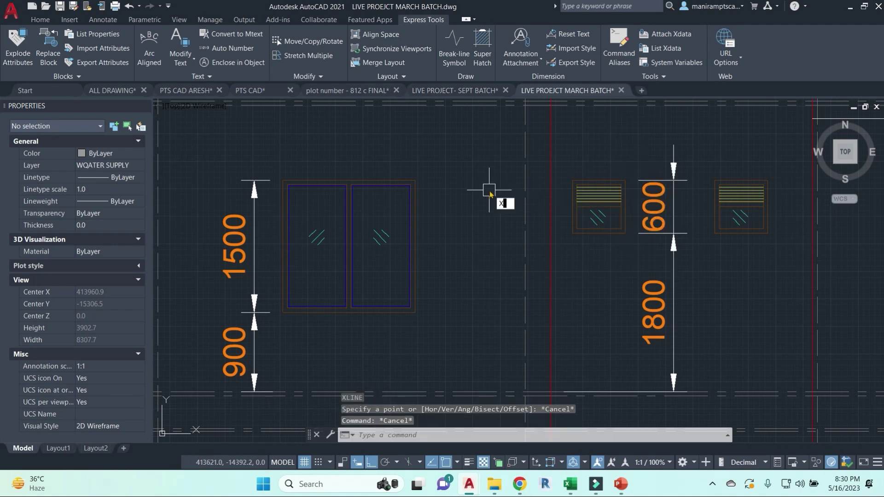
{"action": "key", "text": "Return"}
{"action": "type", "text": "H"}
{"action": "key", "text": "Return"}
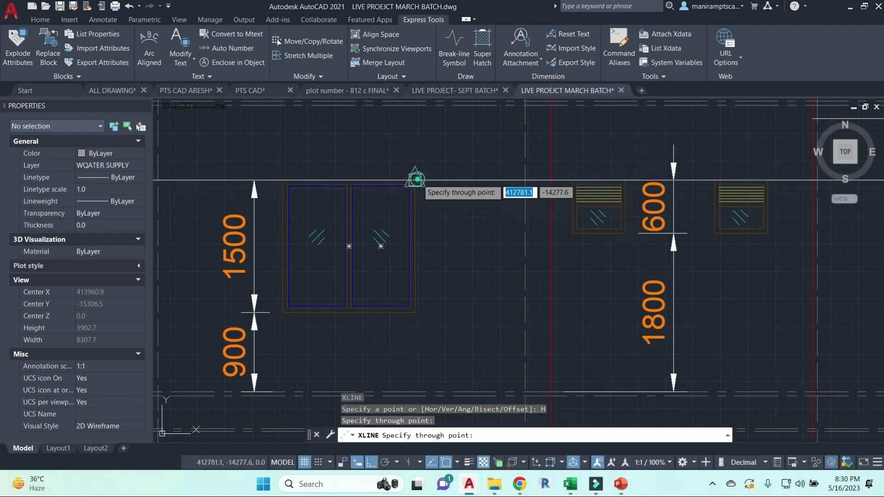
{"action": "scroll", "coordinate": [492, 203], "scroll_direction": "down", "scroll_amount": 4}
{"action": "scroll", "coordinate": [624, 255], "scroll_direction": "down", "scroll_amount": 2}
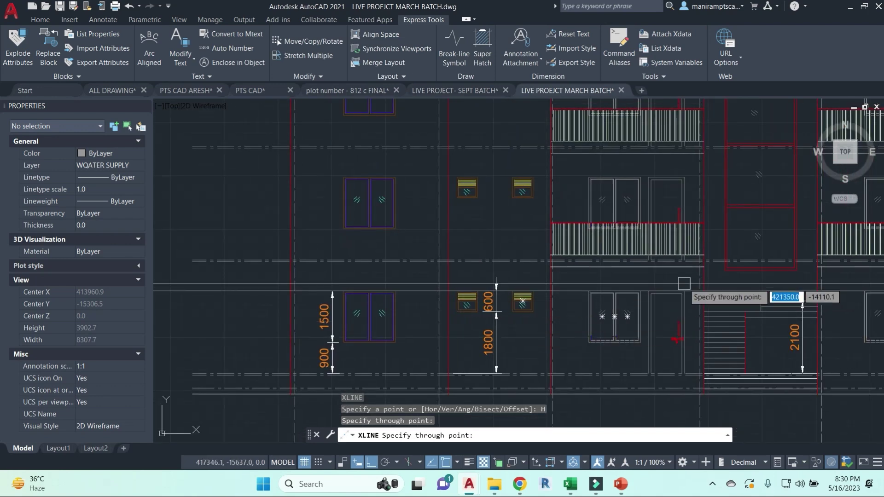
{"action": "scroll", "coordinate": [512, 185], "scroll_direction": "up", "scroll_amount": 6}
{"action": "scroll", "coordinate": [532, 207], "scroll_direction": "down", "scroll_amount": 4}
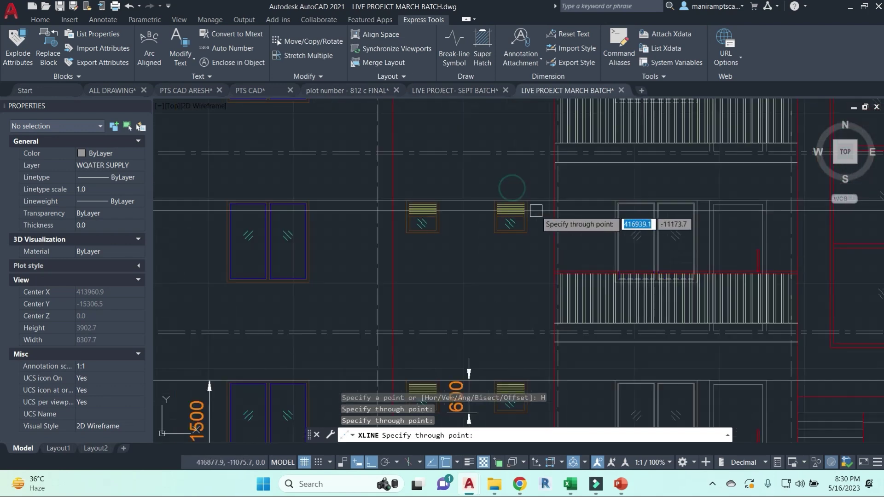
{"action": "scroll", "coordinate": [523, 184], "scroll_direction": "down", "scroll_amount": 6}
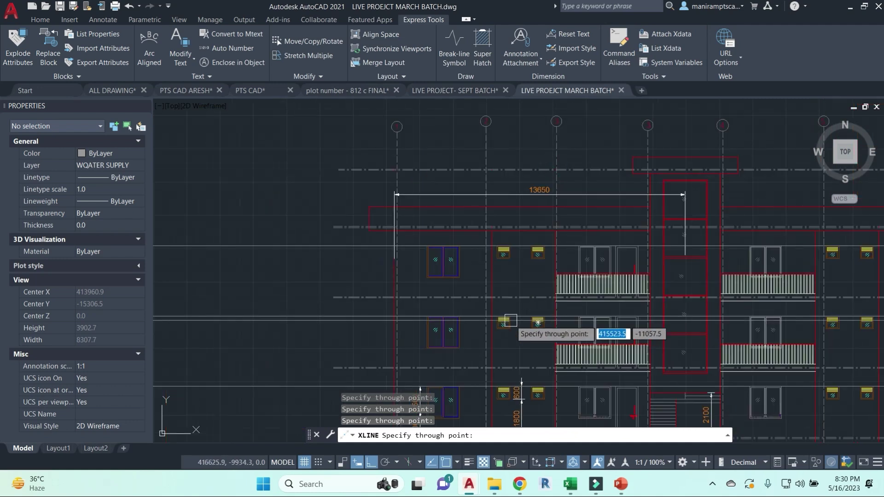
{"action": "key", "text": "Escape"}
Erase the three horizontal construction lines running across the front elevation
{"action": "scroll", "coordinate": [421, 326], "scroll_direction": "down", "scroll_amount": 3}
{"action": "left_click", "coordinate": [421, 326]}
{"action": "left_click", "coordinate": [483, 233]}
{"action": "type", "text": "e"}
{"action": "key", "text": "Return"}
Erase the horizontal 13650 dimension near the top of the front elevation
{"action": "scroll", "coordinate": [528, 142], "scroll_direction": "up", "scroll_amount": 4}
{"action": "scroll", "coordinate": [529, 142], "scroll_direction": "down", "scroll_amount": 3}
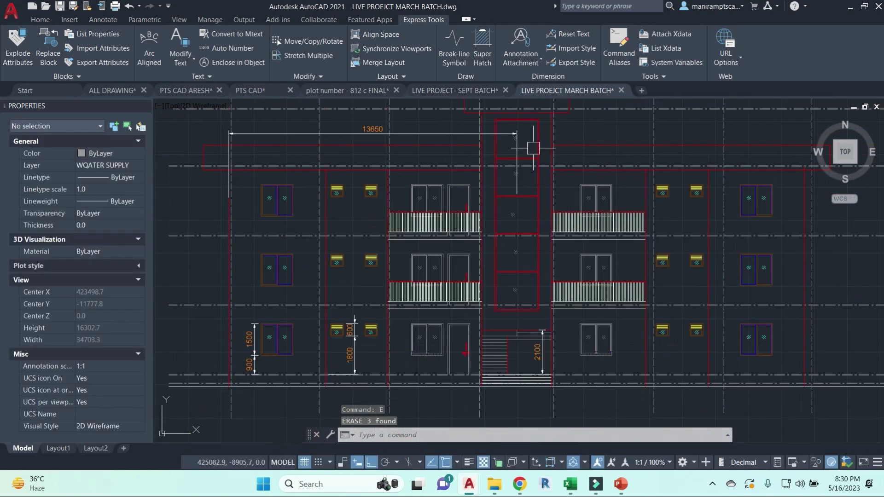
{"action": "scroll", "coordinate": [526, 130], "scroll_direction": "up", "scroll_amount": 3}
{"action": "left_click", "coordinate": [501, 137]}
{"action": "type", "text": "e"}
{"action": "key", "text": "Return"}
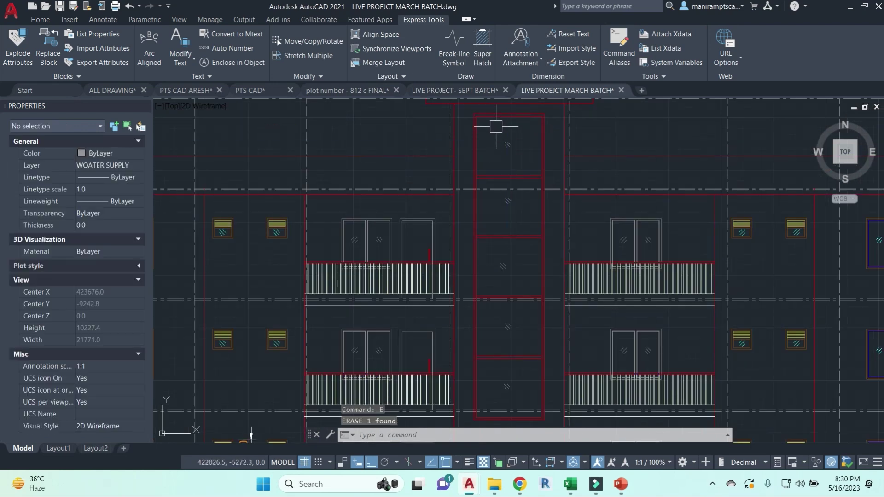
Examine the whole front elevation and its level marks alongside the building section drawn below it
{"action": "scroll", "coordinate": [502, 201], "scroll_direction": "up", "scroll_amount": 5}
{"action": "scroll", "coordinate": [502, 201], "scroll_direction": "down", "scroll_amount": 4}
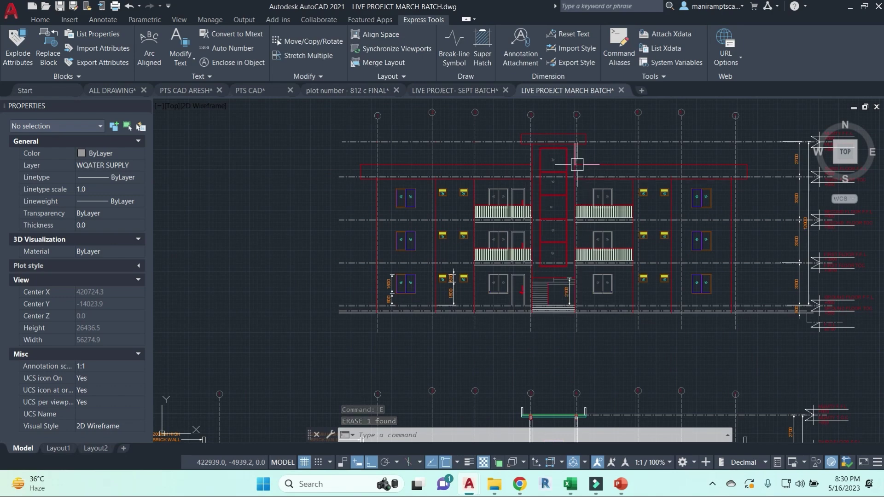
{"action": "scroll", "coordinate": [577, 153], "scroll_direction": "down", "scroll_amount": 4}
{"action": "scroll", "coordinate": [588, 156], "scroll_direction": "up", "scroll_amount": 4}
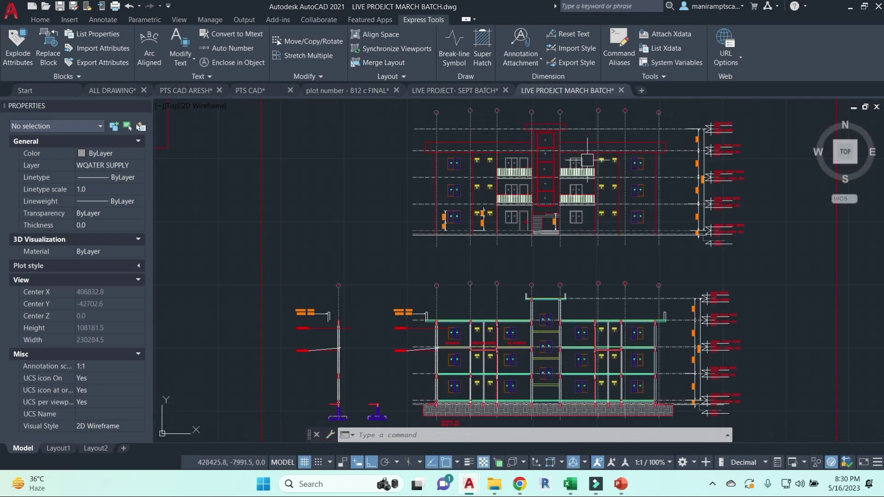
{"action": "scroll", "coordinate": [656, 196], "scroll_direction": "up", "scroll_amount": 4}
{"action": "scroll", "coordinate": [654, 290], "scroll_direction": "down", "scroll_amount": 4}
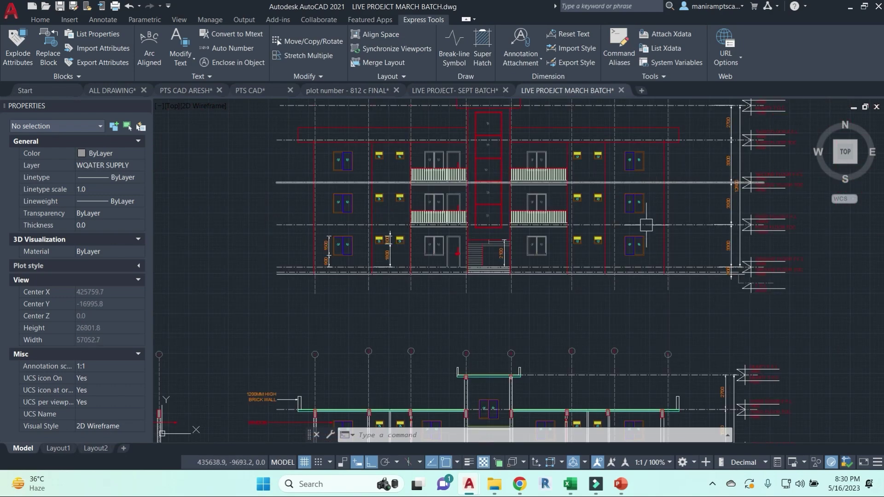
{"action": "scroll", "coordinate": [649, 292], "scroll_direction": "up", "scroll_amount": 3}
{"action": "scroll", "coordinate": [620, 304], "scroll_direction": "down", "scroll_amount": 3}
{"action": "middle_click_drag", "start_coordinate": [621, 303], "coordinate": [641, 277]}
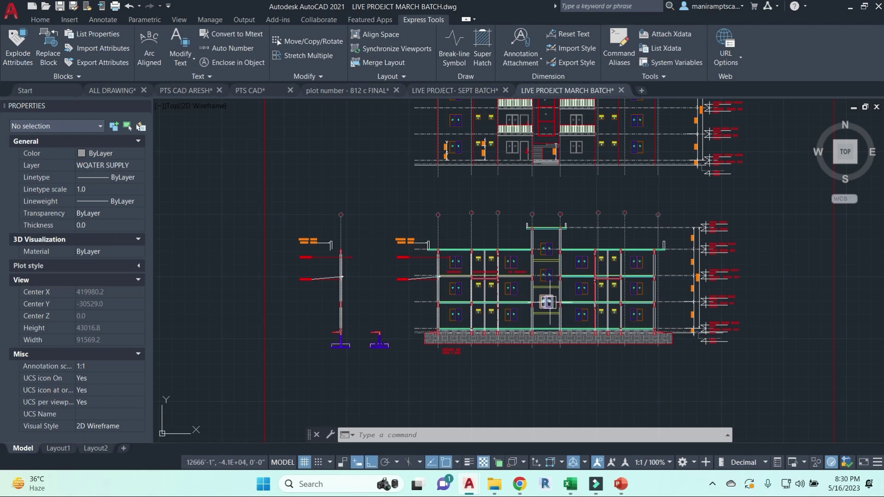
Examine the building section's roof slabs, staircase tower, floors, foundation and brick wall details
{"action": "mouse_move", "coordinate": [550, 302]}
{"action": "scroll", "coordinate": [555, 252], "scroll_direction": "up", "scroll_amount": 4}
{"action": "mouse_move", "coordinate": [557, 250]}
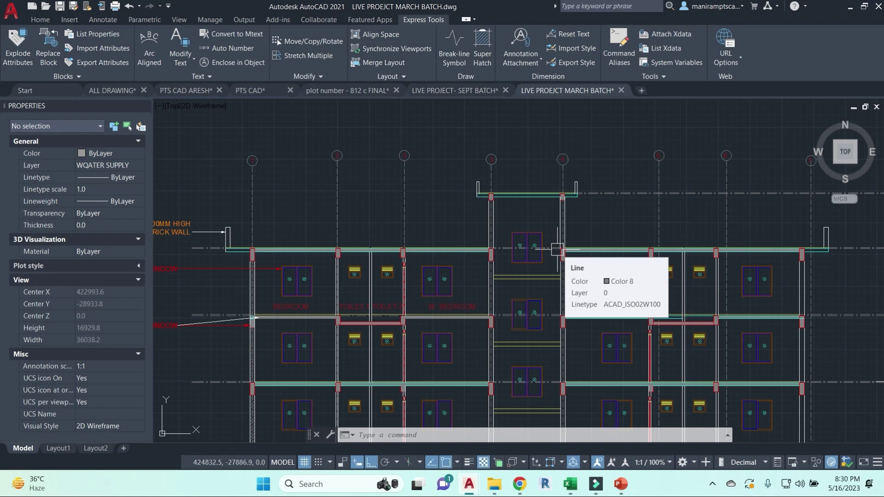
{"action": "scroll", "coordinate": [557, 249], "scroll_direction": "down", "scroll_amount": 2}
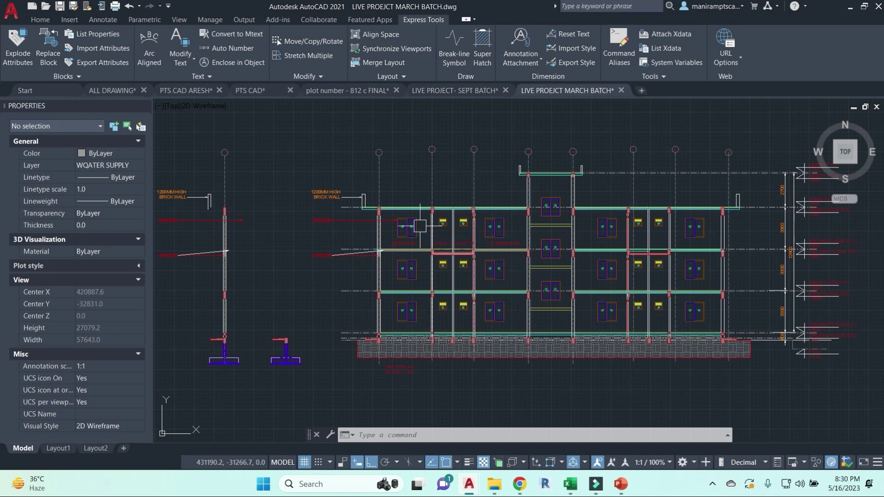
{"action": "scroll", "coordinate": [389, 209], "scroll_direction": "up", "scroll_amount": 4}
{"action": "scroll", "coordinate": [645, 294], "scroll_direction": "down", "scroll_amount": 6}
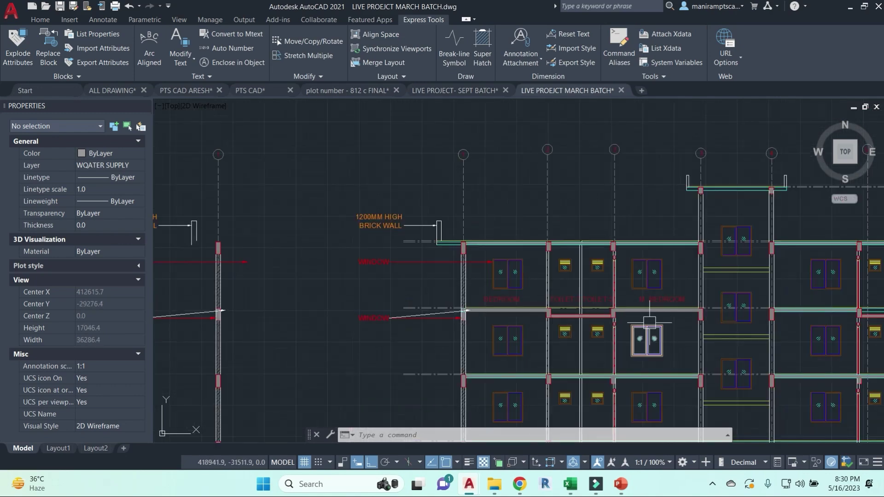
Examine the sunken slab under Toilet-1 and Toilet-2 and the beams supporting it at both ends
{"action": "scroll", "coordinate": [438, 304], "scroll_direction": "up", "scroll_amount": 8}
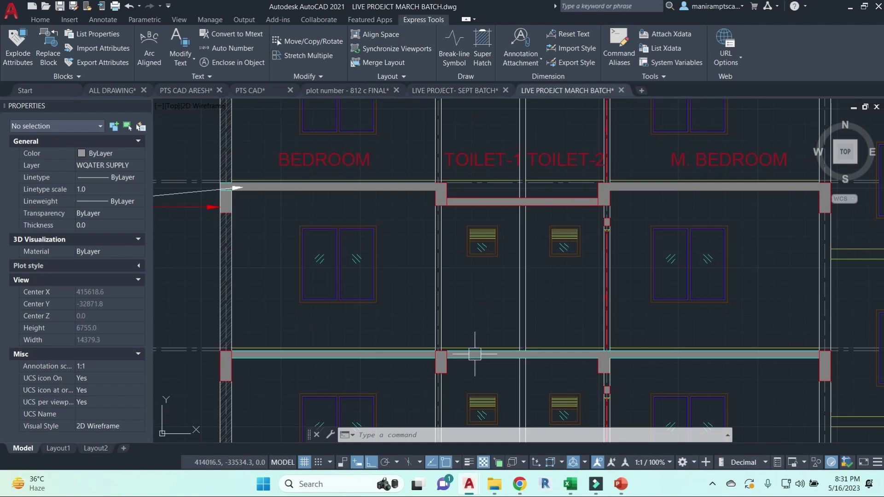
{"action": "middle_click_drag", "start_coordinate": [501, 278], "coordinate": [479, 348]}
{"action": "scroll", "coordinate": [414, 246], "scroll_direction": "up", "scroll_amount": 4}
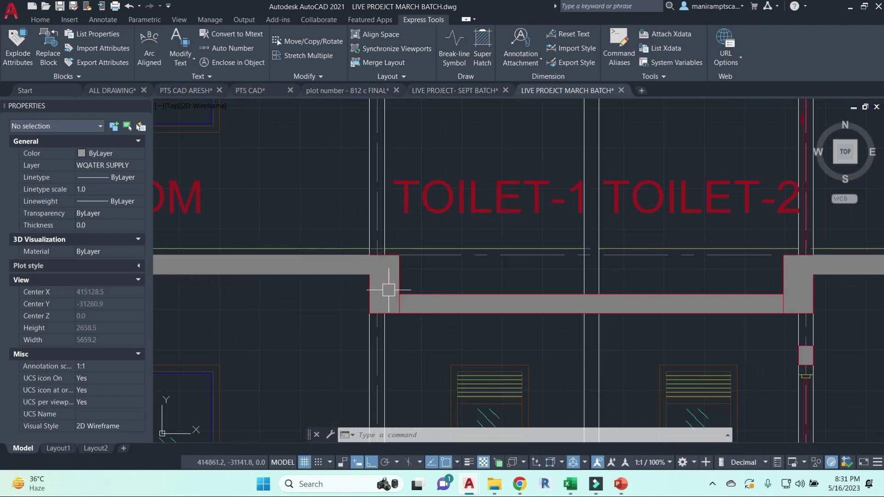
{"action": "scroll", "coordinate": [711, 305], "scroll_direction": "down", "scroll_amount": 3}
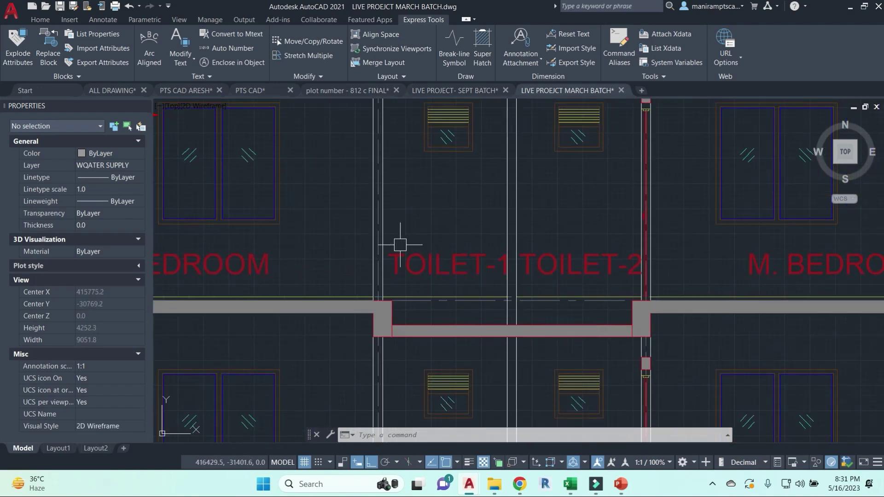
{"action": "key", "text": "Escape"}
{"action": "key", "text": "Escape"}
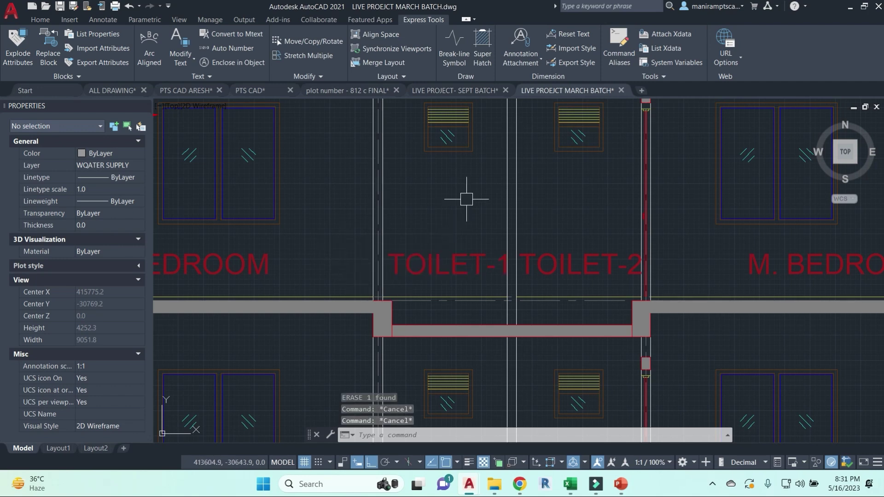
{"action": "middle_click_drag", "start_coordinate": [466, 191], "coordinate": [423, 245]}
{"action": "scroll", "coordinate": [451, 247], "scroll_direction": "down", "scroll_amount": 2}
{"action": "scroll", "coordinate": [510, 244], "scroll_direction": "up", "scroll_amount": 3}
{"action": "scroll", "coordinate": [536, 285], "scroll_direction": "down", "scroll_amount": 1}
{"action": "middle_click_drag", "start_coordinate": [460, 361], "coordinate": [506, 317]}
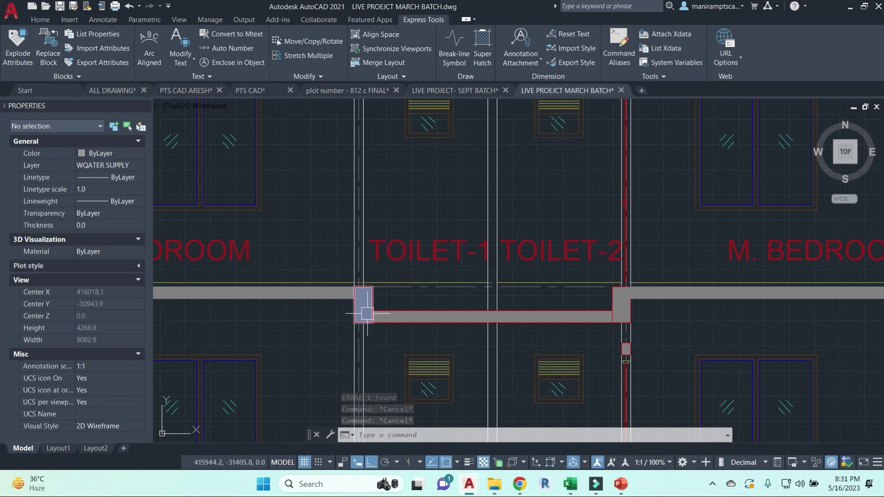
{"action": "scroll", "coordinate": [365, 292], "scroll_direction": "up", "scroll_amount": 2}
{"action": "middle_click_drag", "start_coordinate": [428, 295], "coordinate": [331, 296]}
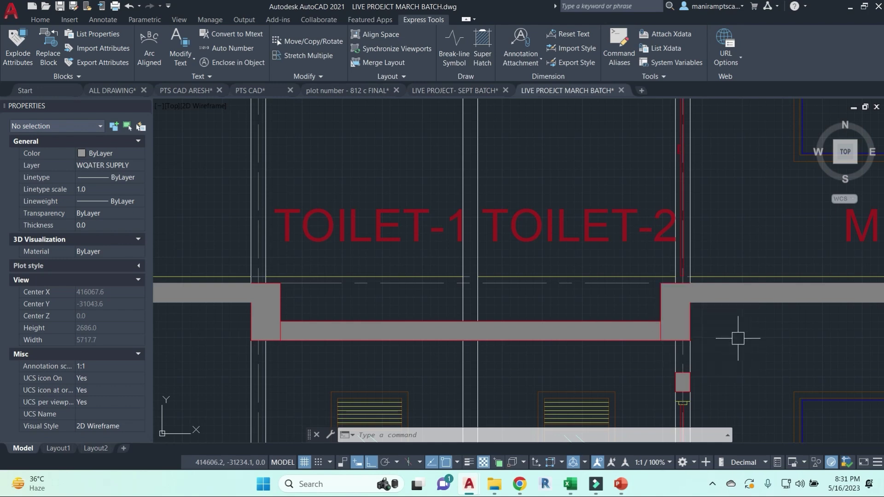
Compare the toilets' finished floor line and sunken slab with the adjoining bedroom slabs in the section
{"action": "scroll", "coordinate": [727, 332], "scroll_direction": "down", "scroll_amount": 2}
{"action": "mouse_move", "coordinate": [518, 300]}
{"action": "middle_mouse_down"}
{"action": "mouse_move", "coordinate": [460, 326]}
{"action": "mouse_move", "coordinate": [412, 315]}
{"action": "middle_mouse_up"}
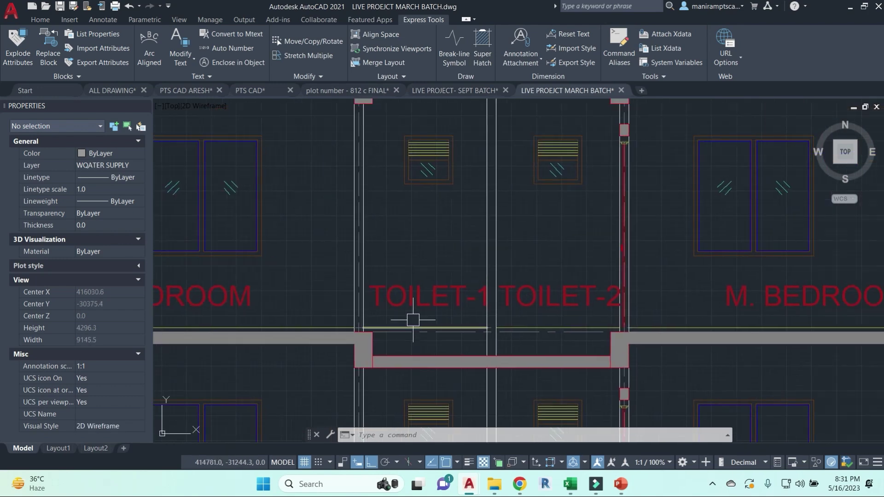
{"action": "scroll", "coordinate": [428, 255], "scroll_direction": "down", "scroll_amount": 3}
{"action": "scroll", "coordinate": [409, 250], "scroll_direction": "up", "scroll_amount": 3}
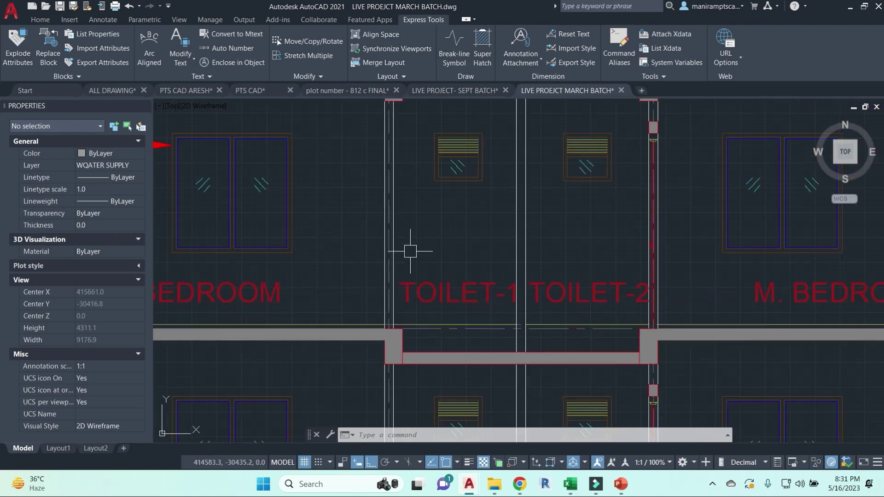
{"action": "scroll", "coordinate": [445, 281], "scroll_direction": "down", "scroll_amount": 3}
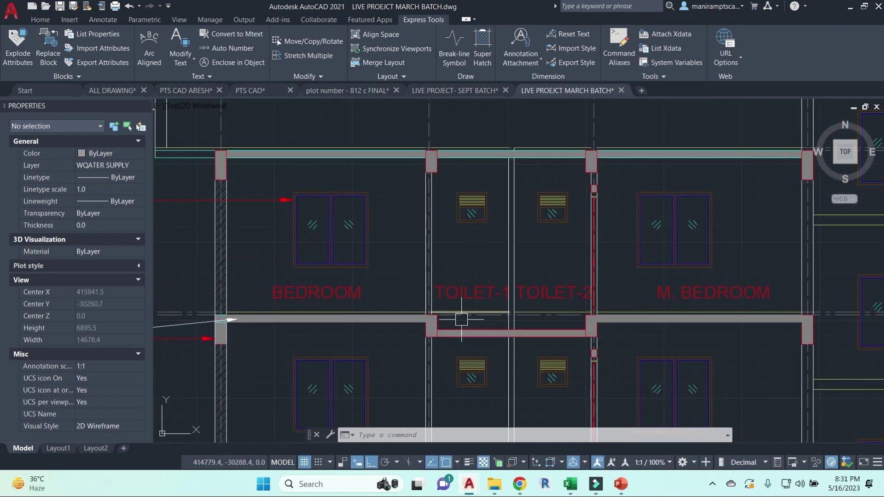
{"action": "scroll", "coordinate": [424, 309], "scroll_direction": "up", "scroll_amount": 3}
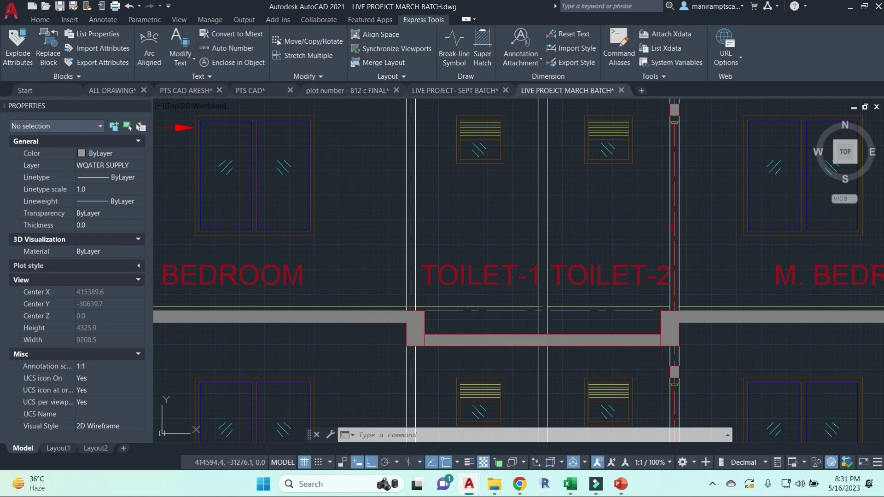
{"action": "key", "text": "Escape"}
{"action": "key", "text": "Escape"}
{"action": "key", "text": "Escape"}
{"action": "type", "text": "RE"}
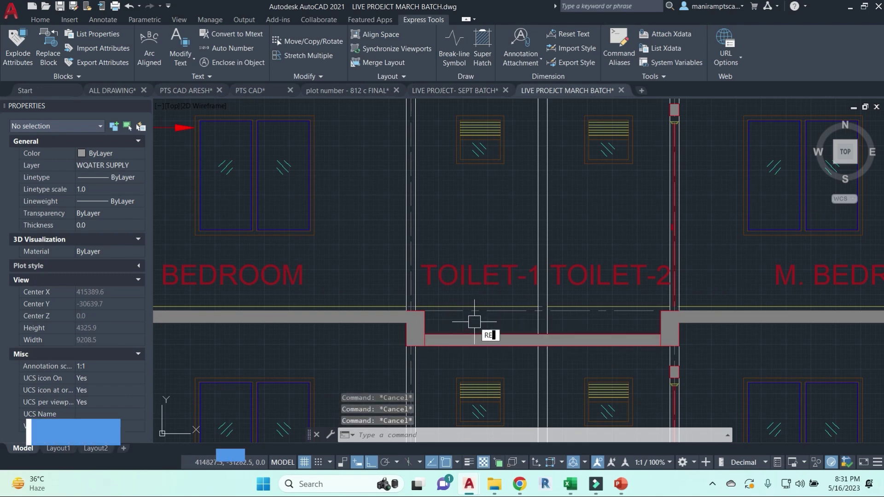
Select the finished floor line and the beam hatch at the floor below the sunken slab to inspect them, and clear the selection
{"action": "scroll", "coordinate": [474, 322], "scroll_direction": "down", "scroll_amount": 5}
{"action": "scroll", "coordinate": [646, 311], "scroll_direction": "up", "scroll_amount": 3}
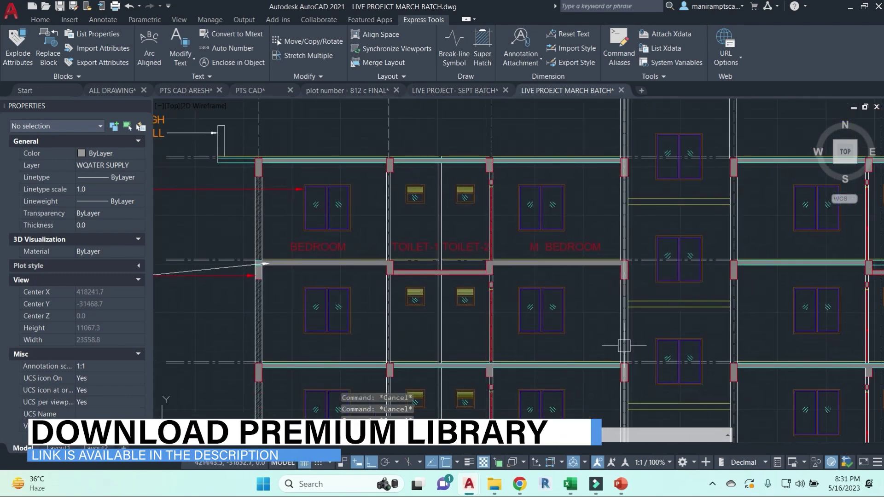
{"action": "left_click", "coordinate": [561, 300]}
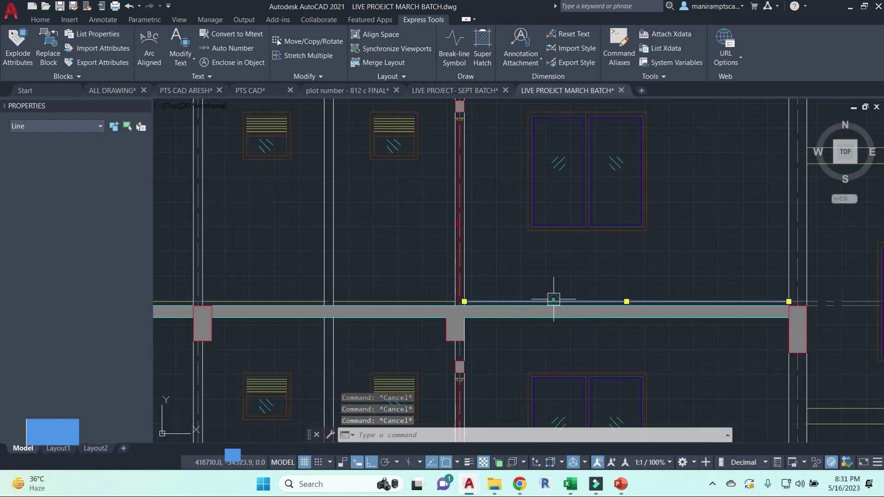
{"action": "scroll", "coordinate": [550, 299], "scroll_direction": "up", "scroll_amount": 1}
{"action": "scroll", "coordinate": [479, 304], "scroll_direction": "down", "scroll_amount": 1}
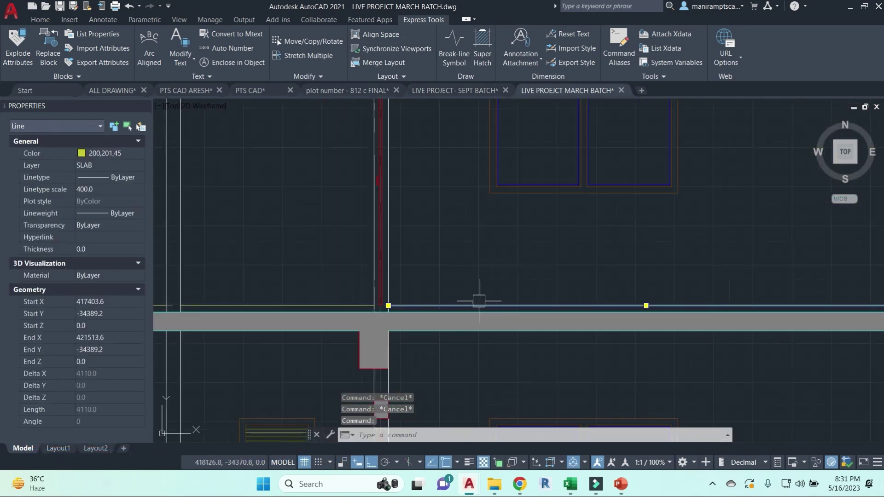
{"action": "scroll", "coordinate": [513, 270], "scroll_direction": "down", "scroll_amount": 2}
{"action": "scroll", "coordinate": [523, 322], "scroll_direction": "up", "scroll_amount": 2}
{"action": "scroll", "coordinate": [522, 349], "scroll_direction": "up", "scroll_amount": 2}
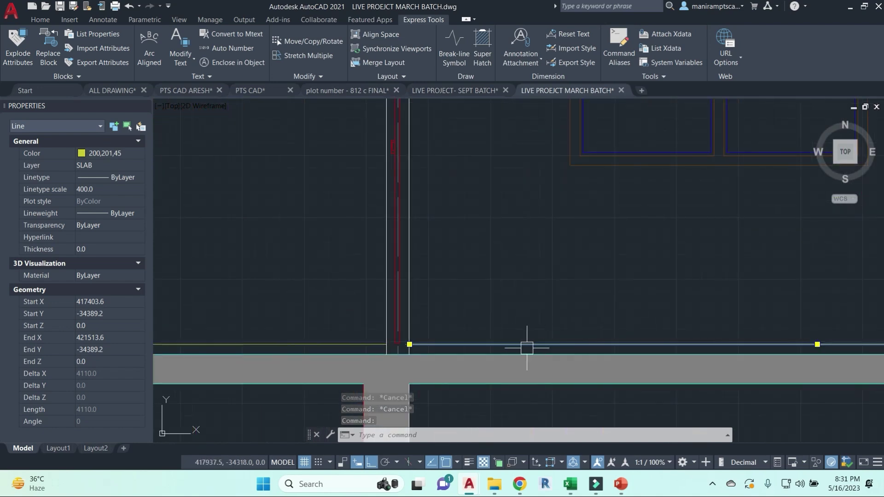
{"action": "key", "text": "Escape"}
{"action": "scroll", "coordinate": [519, 355], "scroll_direction": "up", "scroll_amount": 4}
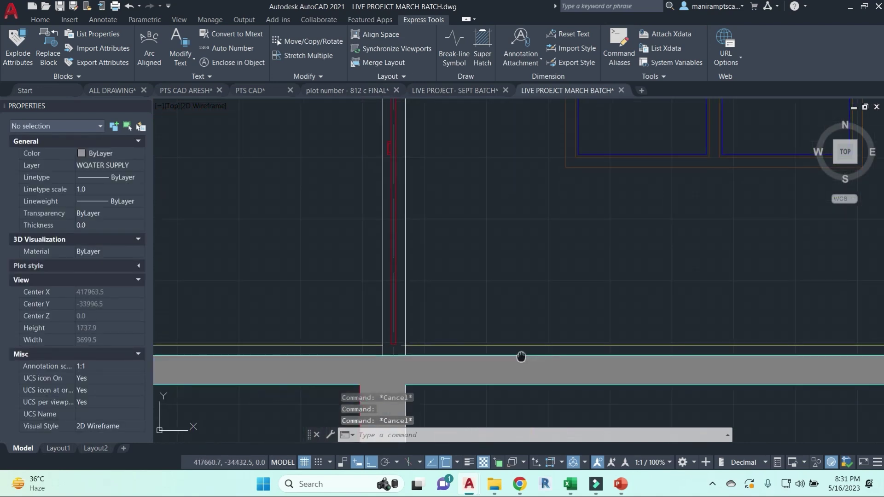
{"action": "left_click", "coordinate": [466, 314]}
{"action": "scroll", "coordinate": [509, 203], "scroll_direction": "down", "scroll_amount": 4}
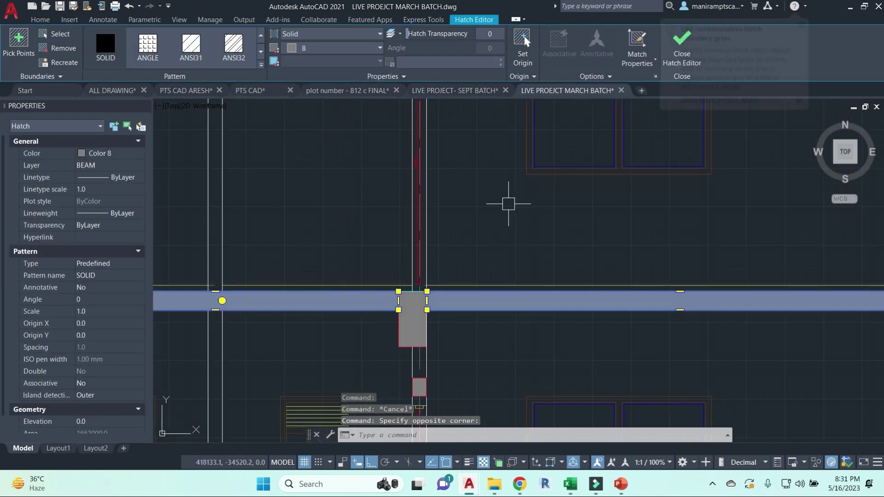
{"action": "middle_click_drag", "start_coordinate": [509, 203], "coordinate": [584, 407]}
{"action": "scroll", "coordinate": [619, 329], "scroll_direction": "down", "scroll_amount": 2}
{"action": "key", "text": "Escape"}
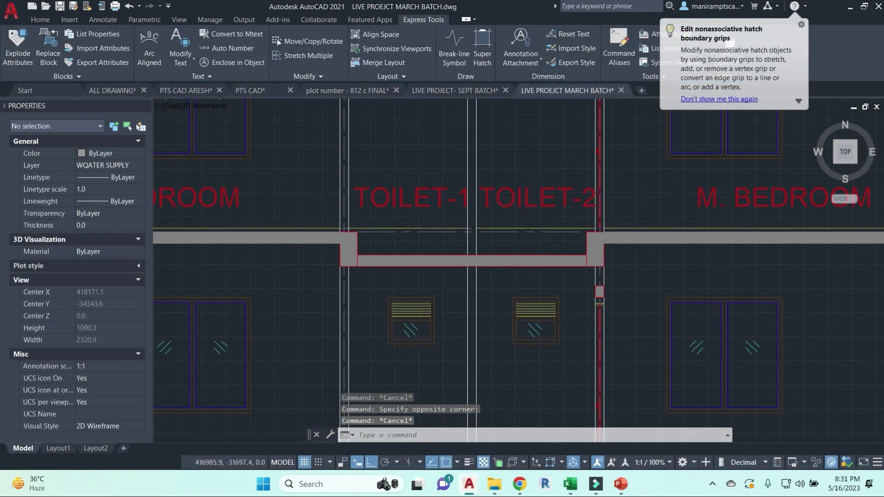
Inspect the sunken toilet slab and its junction with the beams up close
{"action": "scroll", "coordinate": [637, 206], "scroll_direction": "up", "scroll_amount": 5}
{"action": "scroll", "coordinate": [702, 260], "scroll_direction": "down", "scroll_amount": 4}
{"action": "scroll", "coordinate": [705, 264], "scroll_direction": "up", "scroll_amount": 3}
{"action": "scroll", "coordinate": [705, 263], "scroll_direction": "down", "scroll_amount": 3}
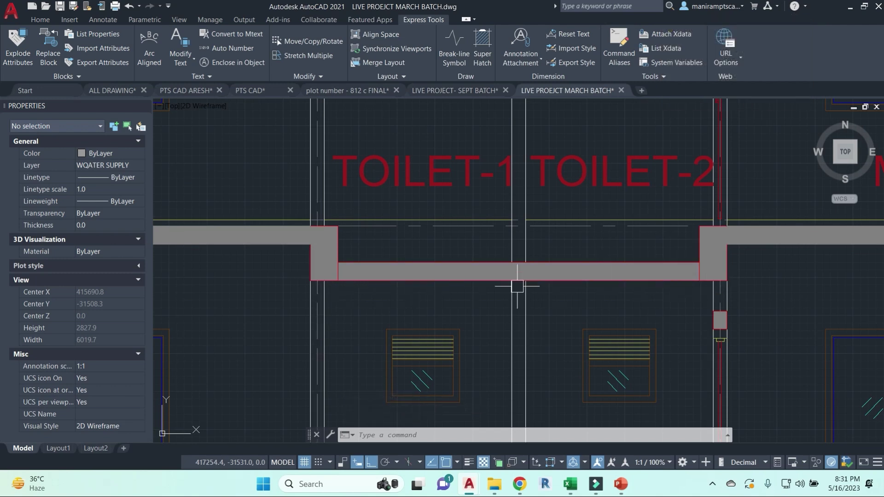
Compare the bedroom slab with the sunken toilet slab and its supporting beams, briefly selecting the bedroom slab hatch
{"action": "scroll", "coordinate": [480, 308], "scroll_direction": "down", "scroll_amount": 3}
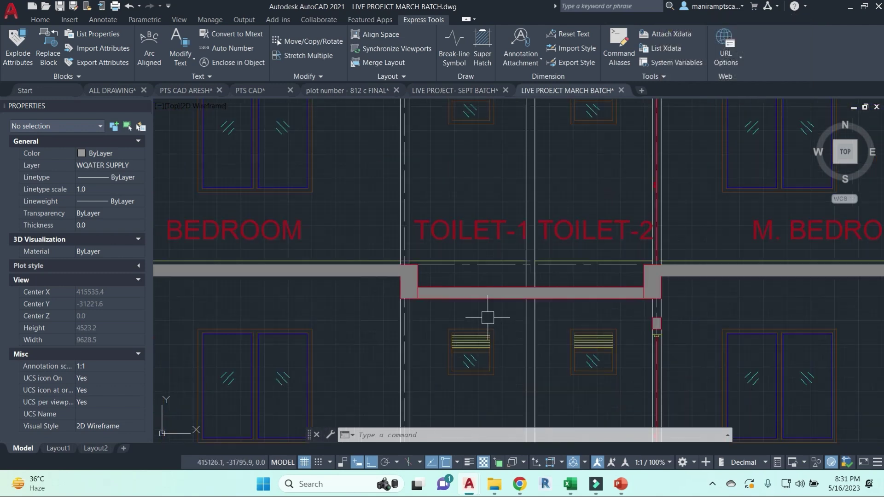
{"action": "middle_click_drag", "start_coordinate": [368, 298], "coordinate": [454, 306]}
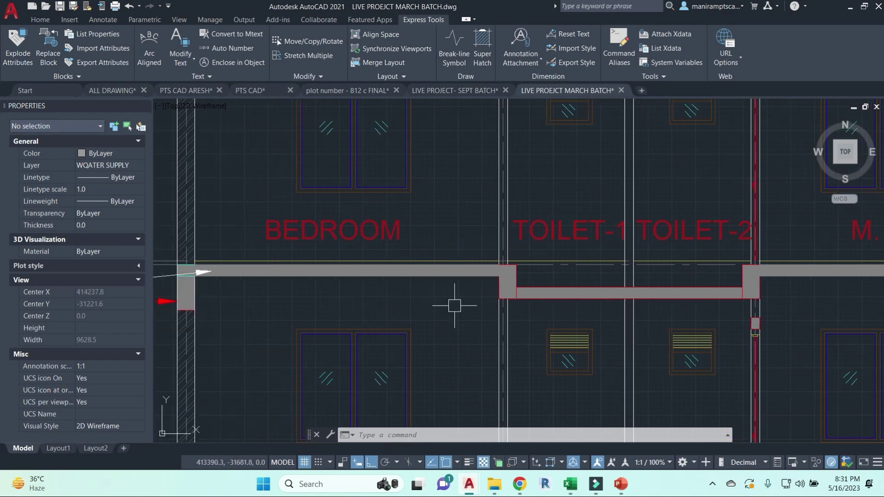
{"action": "left_click", "coordinate": [441, 272]}
{"action": "key", "text": "Escape"}
{"action": "scroll", "coordinate": [518, 292], "scroll_direction": "up", "scroll_amount": 4}
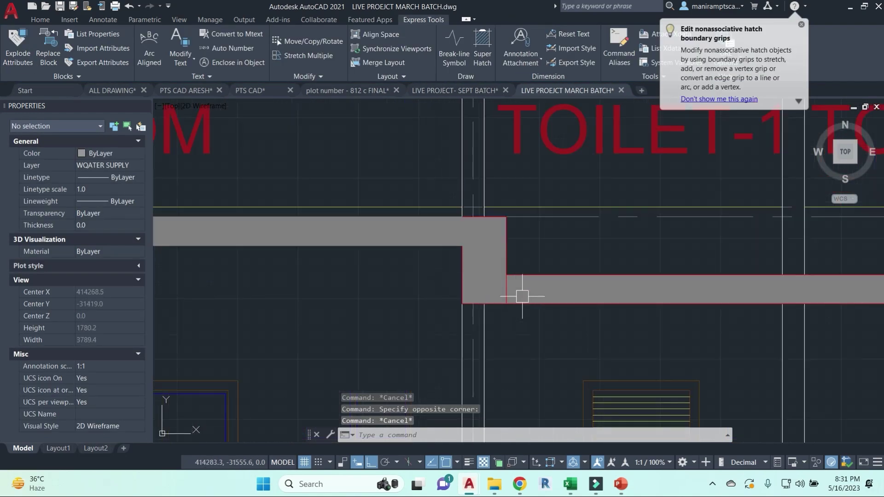
{"action": "middle_click_drag", "start_coordinate": [606, 304], "coordinate": [351, 267]}
{"action": "scroll", "coordinate": [592, 266], "scroll_direction": "down", "scroll_amount": 2}
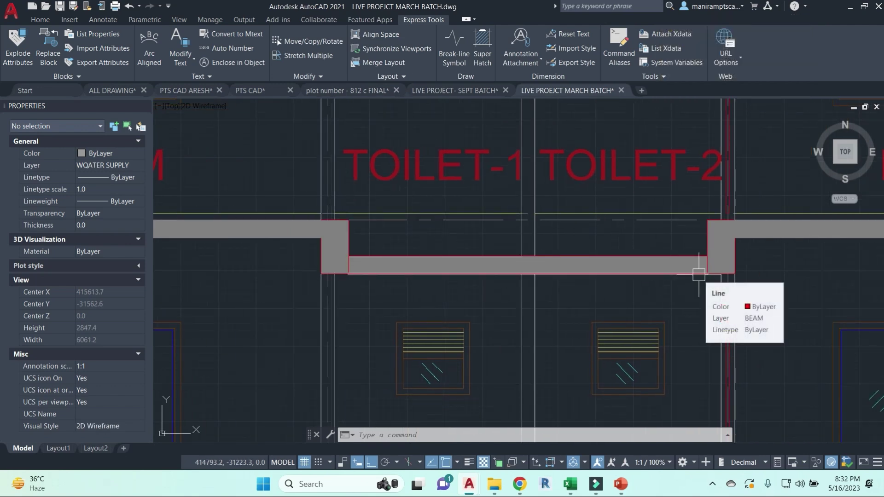
{"action": "key", "text": "Escape"}
{"action": "key", "text": "Escape"}
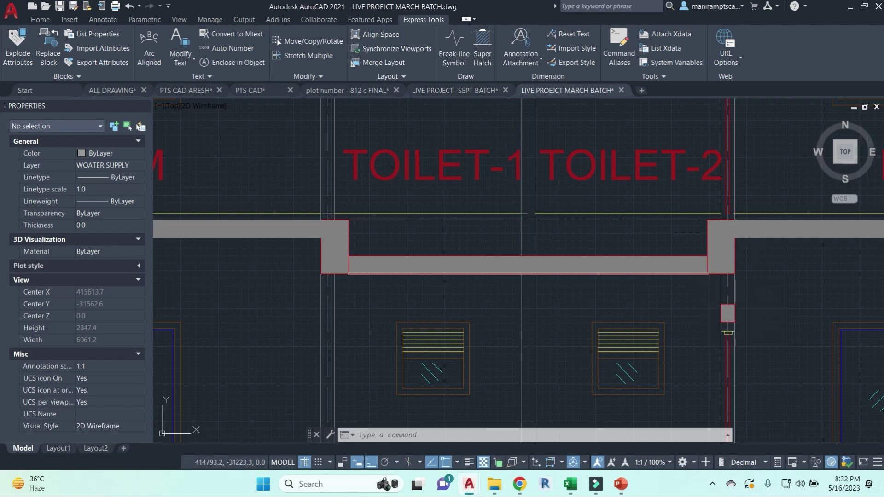
Examine the finished floor line and the slab-level line above the sunken slab, briefly selecting the floor line of Toilet-2
{"action": "middle_click_drag", "start_coordinate": [792, 232], "coordinate": [741, 235]}
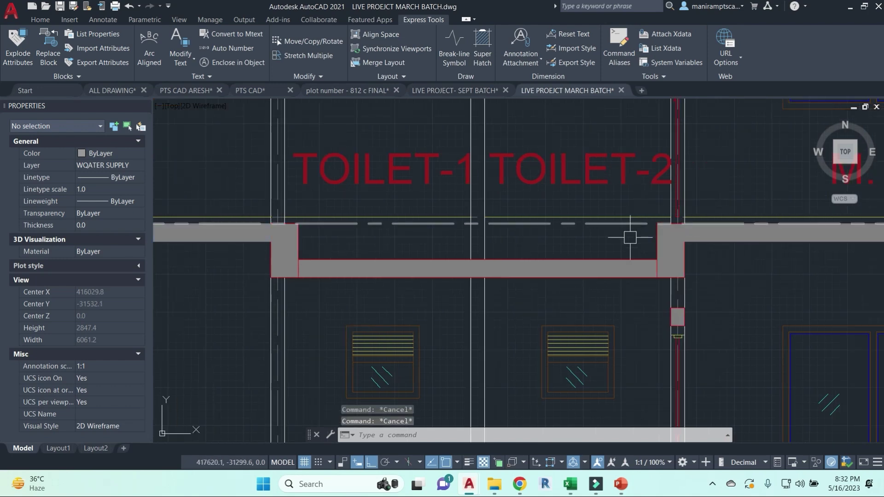
{"action": "middle_click_drag", "start_coordinate": [387, 208], "coordinate": [424, 254]}
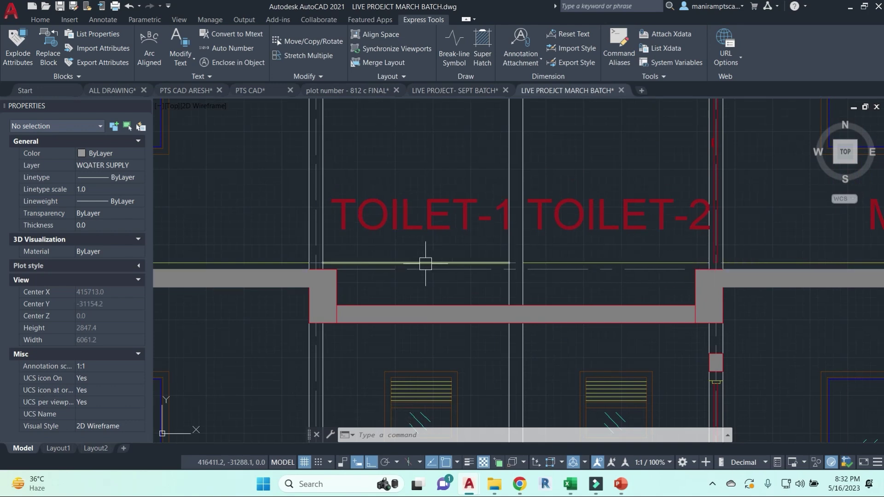
{"action": "left_click", "coordinate": [621, 259]}
{"action": "key", "text": "Escape"}
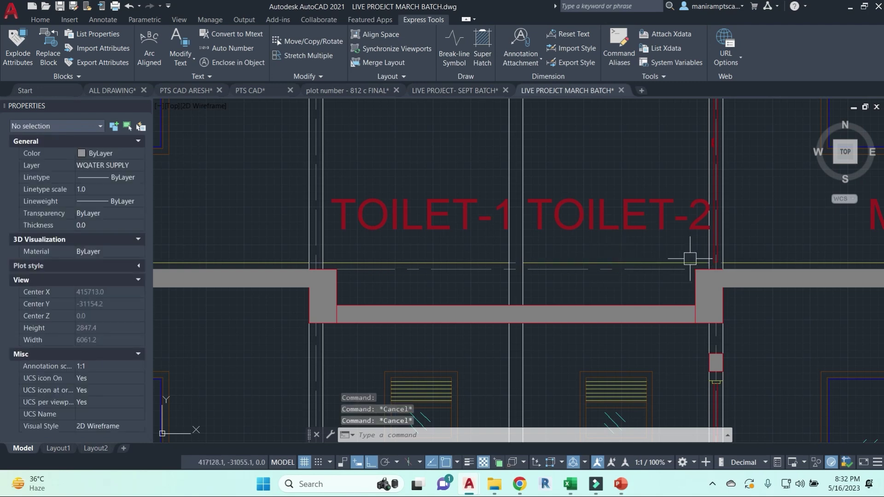
{"action": "left_click", "coordinate": [644, 258]}
{"action": "key", "text": "Escape"}
{"action": "scroll", "coordinate": [562, 277], "scroll_direction": "up", "scroll_amount": 3}
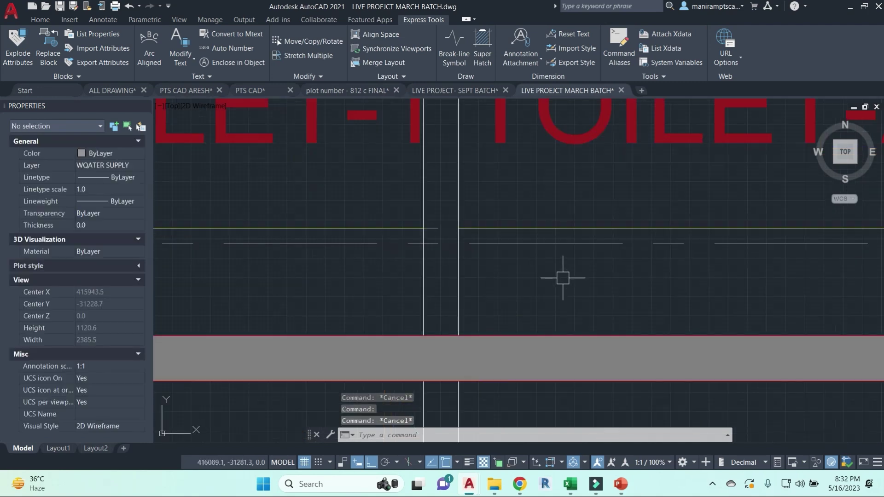
{"action": "scroll", "coordinate": [570, 280], "scroll_direction": "down", "scroll_amount": 3}
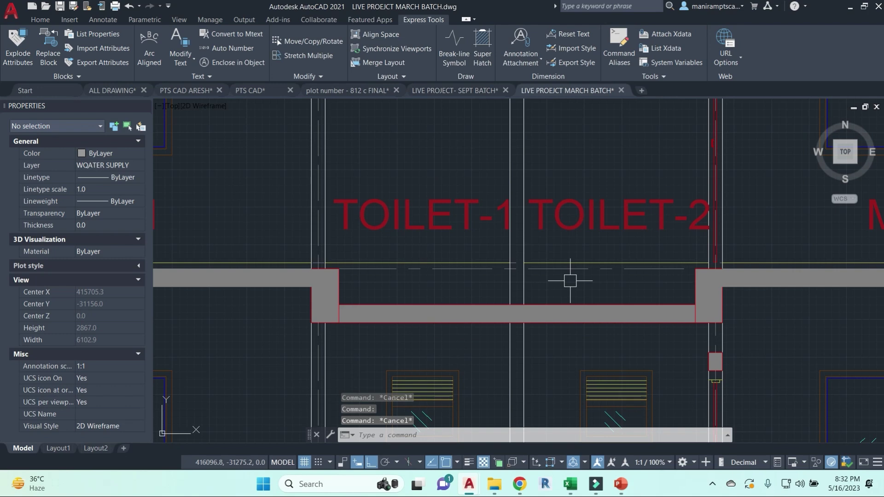
Draw a circle of about 28 mm radius just below the finished floor line of Toilet-2 as a pipe
{"action": "scroll", "coordinate": [557, 262], "scroll_direction": "up", "scroll_amount": 3}
{"action": "scroll", "coordinate": [598, 268], "scroll_direction": "down", "scroll_amount": 3}
{"action": "scroll", "coordinate": [608, 272], "scroll_direction": "up", "scroll_amount": 3}
{"action": "type", "text": "c"}
{"action": "key", "text": "Return"}
{"action": "scroll", "coordinate": [631, 251], "scroll_direction": "up", "scroll_amount": 3}
{"action": "left_click", "coordinate": [669, 260]}
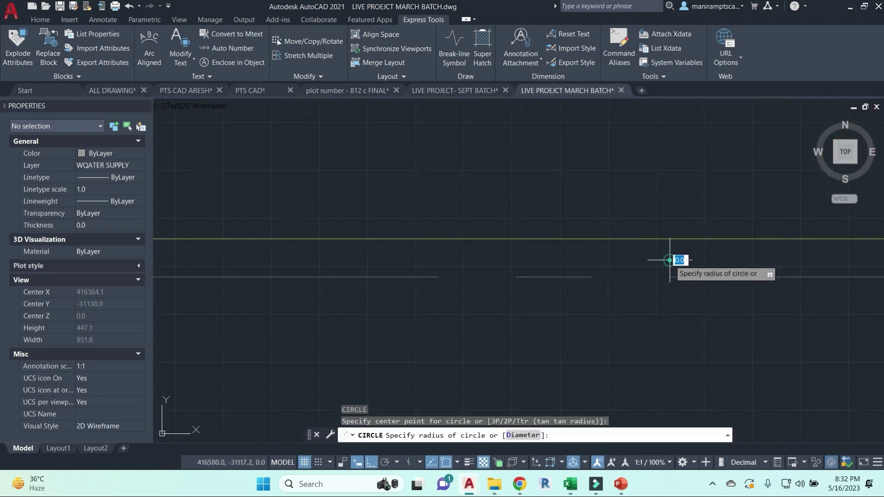
{"action": "left_click", "coordinate": [689, 266]}
{"action": "key", "text": "Escape"}
Enlarge the pipe circle to a radius of about 52 mm and move it down until it touches the finished floor line from below
{"action": "left_click", "coordinate": [690, 261]}
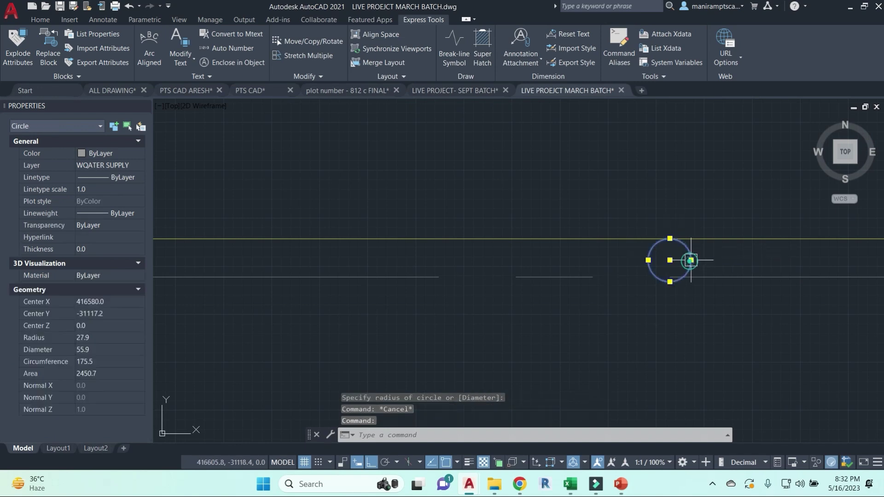
{"action": "left_click", "coordinate": [669, 282]}
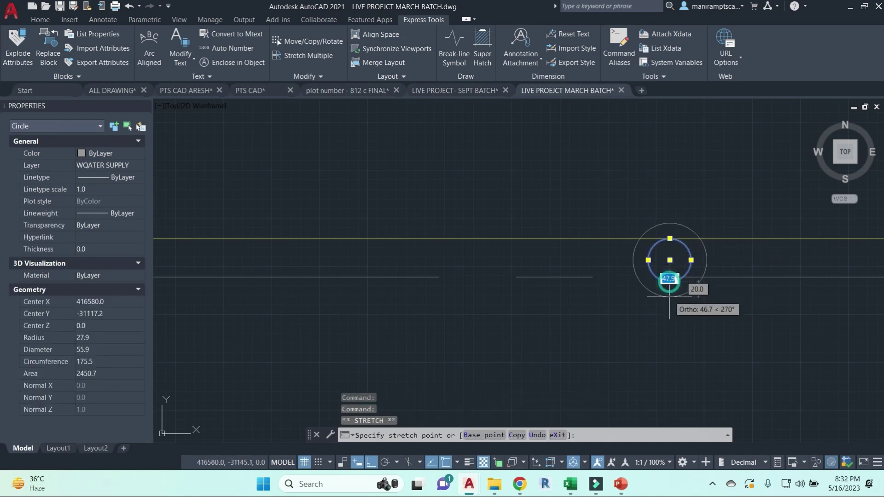
{"action": "type", "text": "m"}
{"action": "key", "text": "Return"}
{"action": "left_click", "coordinate": [670, 220]}
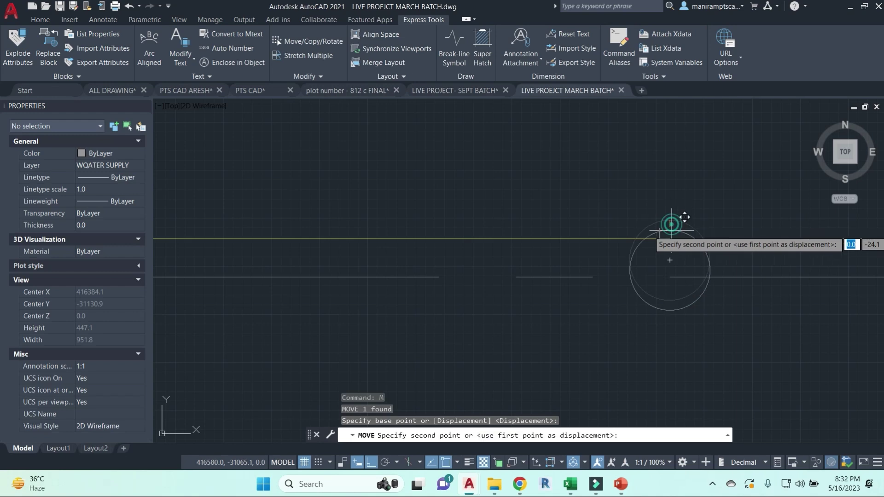
{"action": "left_click", "coordinate": [671, 238]}
Move the pipe circle down into the sunken space of Toilet-2, below the slab-level line
{"action": "scroll", "coordinate": [676, 279], "scroll_direction": "down", "scroll_amount": 6}
{"action": "scroll", "coordinate": [688, 278], "scroll_direction": "up", "scroll_amount": 3}
{"action": "left_click", "coordinate": [682, 278]}
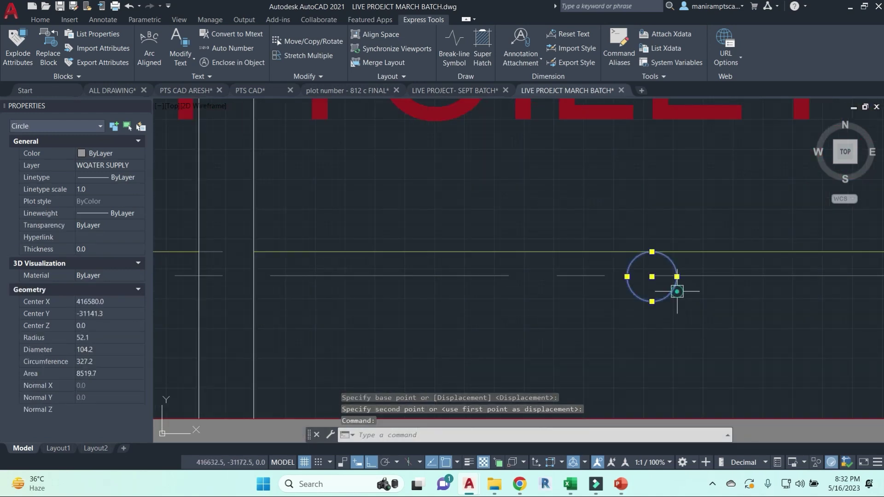
{"action": "scroll", "coordinate": [676, 291], "scroll_direction": "down", "scroll_amount": 2}
{"action": "key", "text": "Escape"}
{"action": "left_click", "coordinate": [661, 292]}
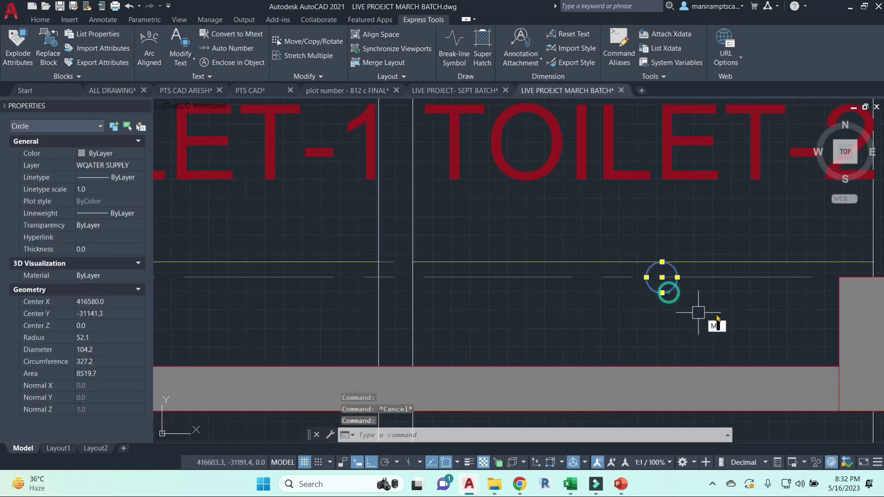
{"action": "type", "text": "m"}
{"action": "key", "text": "Return"}
{"action": "left_click", "coordinate": [718, 301]}
{"action": "left_click", "coordinate": [728, 330]}
{"action": "key", "text": "Escape"}
Examine the pipe in the sunken space between the toilets' finished floor and slab, and relate it to the rest of the section
{"action": "scroll", "coordinate": [674, 277], "scroll_direction": "down", "scroll_amount": 6}
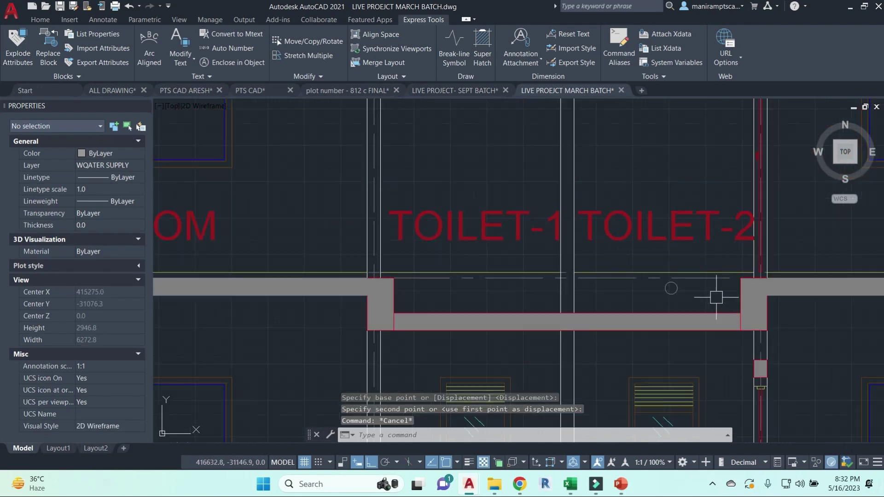
{"action": "scroll", "coordinate": [691, 296], "scroll_direction": "up", "scroll_amount": 2}
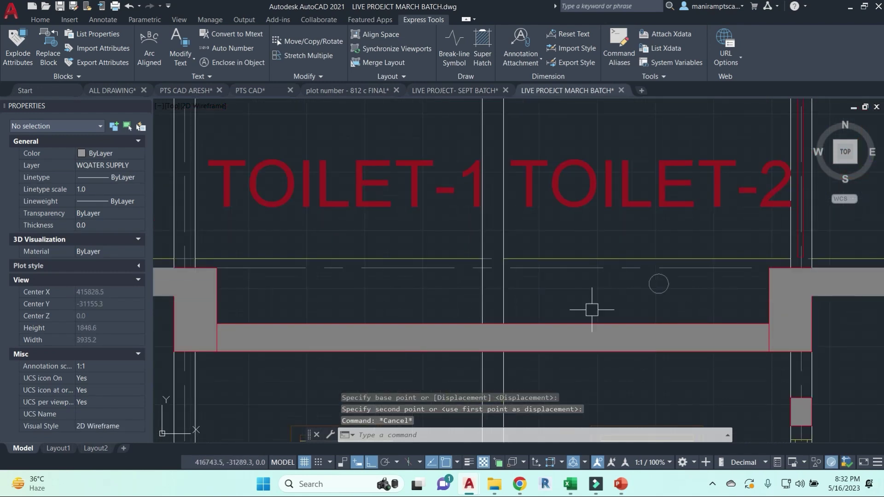
{"action": "scroll", "coordinate": [685, 290], "scroll_direction": "down", "scroll_amount": 2}
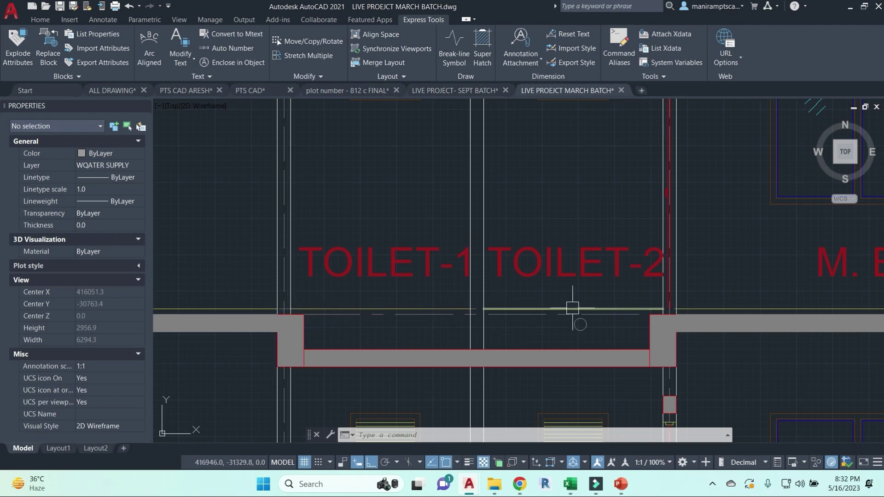
{"action": "mouse_move", "coordinate": [572, 308]}
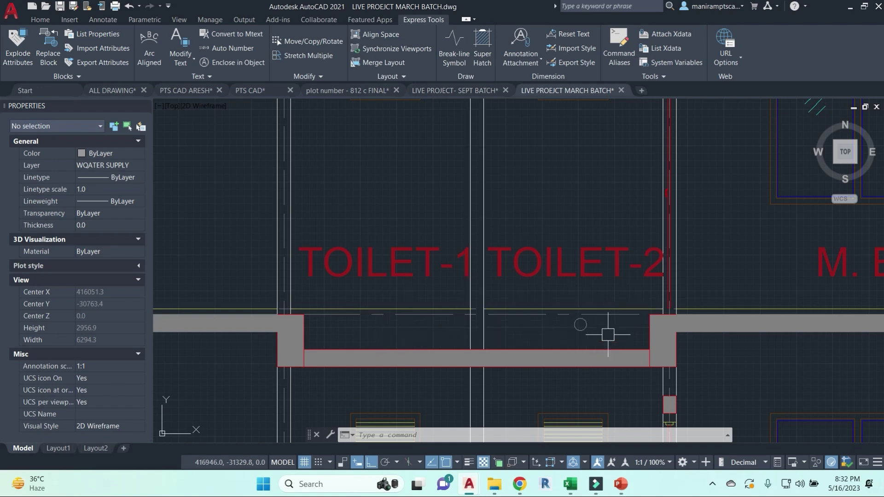
{"action": "scroll", "coordinate": [607, 334], "scroll_direction": "down", "scroll_amount": 2}
{"action": "scroll", "coordinate": [609, 335], "scroll_direction": "up", "scroll_amount": 2}
{"action": "scroll", "coordinate": [610, 335], "scroll_direction": "down", "scroll_amount": 3}
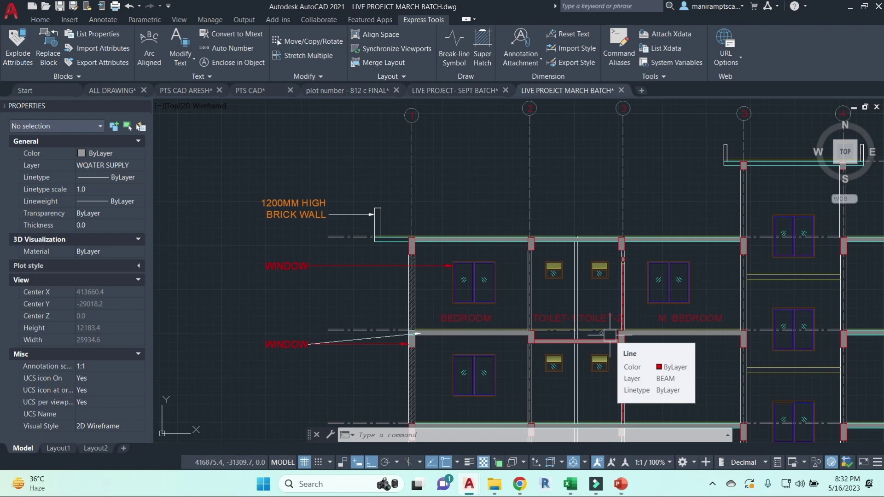
{"action": "scroll", "coordinate": [598, 335], "scroll_direction": "up", "scroll_amount": 4}
{"action": "scroll", "coordinate": [425, 336], "scroll_direction": "down", "scroll_amount": 1}
{"action": "scroll", "coordinate": [426, 335], "scroll_direction": "up", "scroll_amount": 2}
{"action": "scroll", "coordinate": [502, 253], "scroll_direction": "down", "scroll_amount": 6}
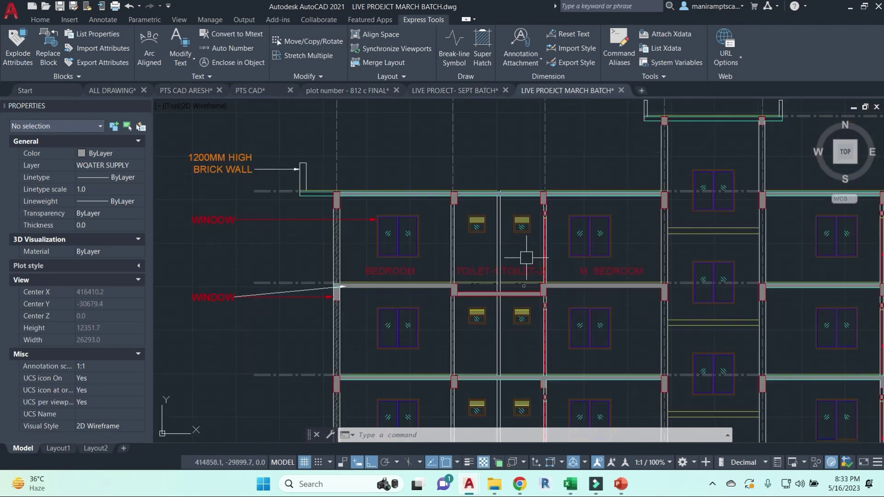
{"action": "scroll", "coordinate": [526, 258], "scroll_direction": "up", "scroll_amount": 2}
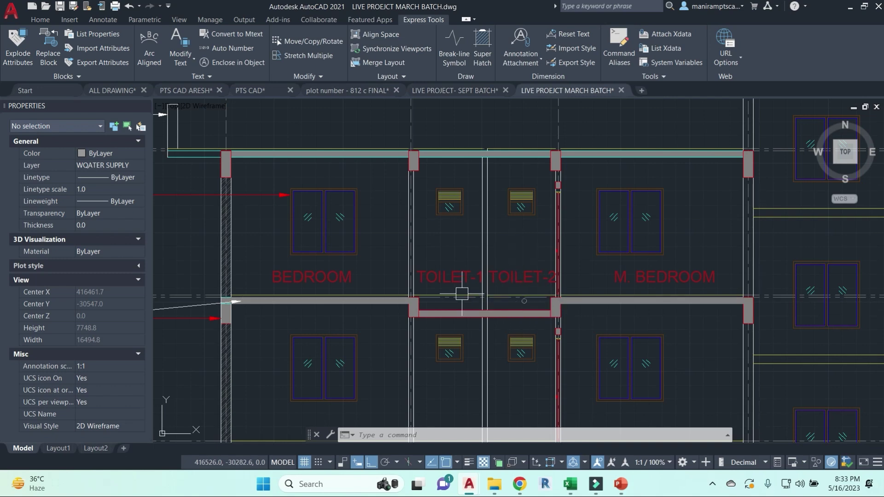
{"action": "scroll", "coordinate": [462, 294], "scroll_direction": "up", "scroll_amount": 4}
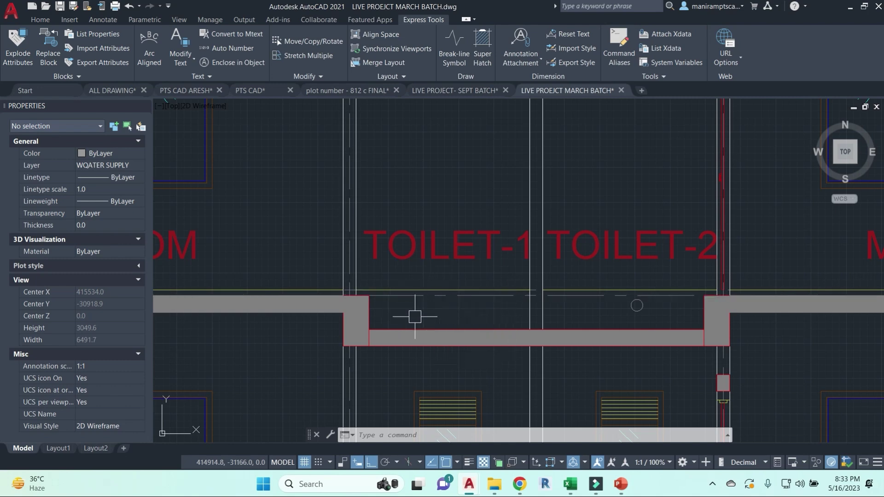
Try a small rectangle on the finished floor line of Toilet-1, and erase it
{"action": "key", "text": "Escape"}
{"action": "key", "text": "Escape"}
{"action": "key", "text": "Escape"}
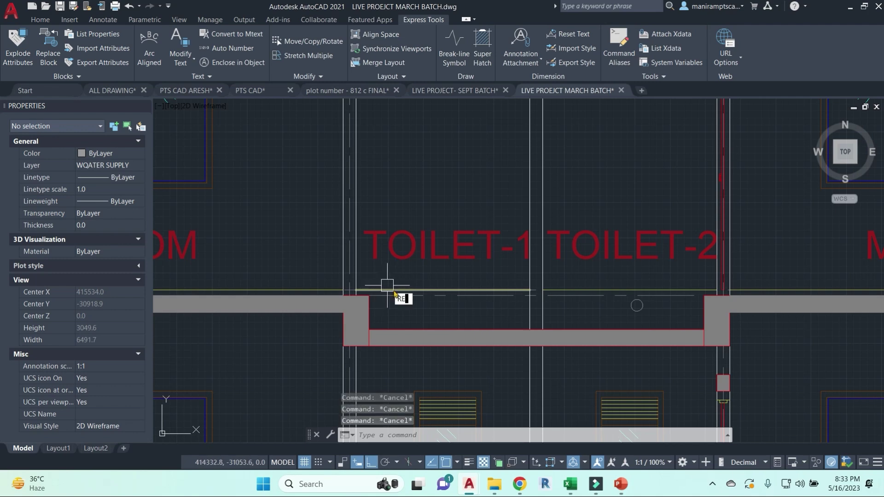
{"action": "type", "text": "C"}
{"action": "key", "text": "Return"}
{"action": "left_click", "coordinate": [458, 290]}
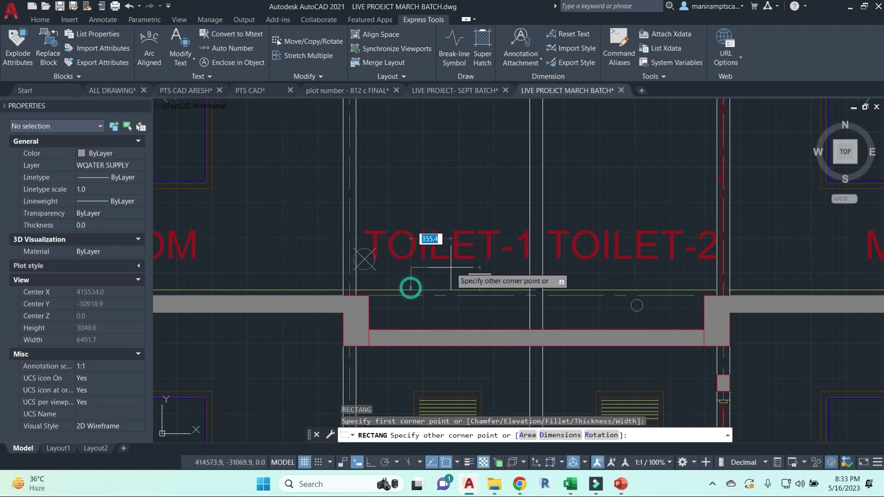
{"action": "left_click", "coordinate": [414, 269]}
{"action": "left_click", "coordinate": [413, 271]}
{"action": "key", "text": "Escape"}
{"action": "left_click", "coordinate": [413, 271]}
{"action": "key", "text": "Return"}
{"action": "key", "text": "Escape"}
{"action": "key", "text": "Escape"}
{"action": "left_click", "coordinate": [415, 268]}
{"action": "key", "text": "Delete"}
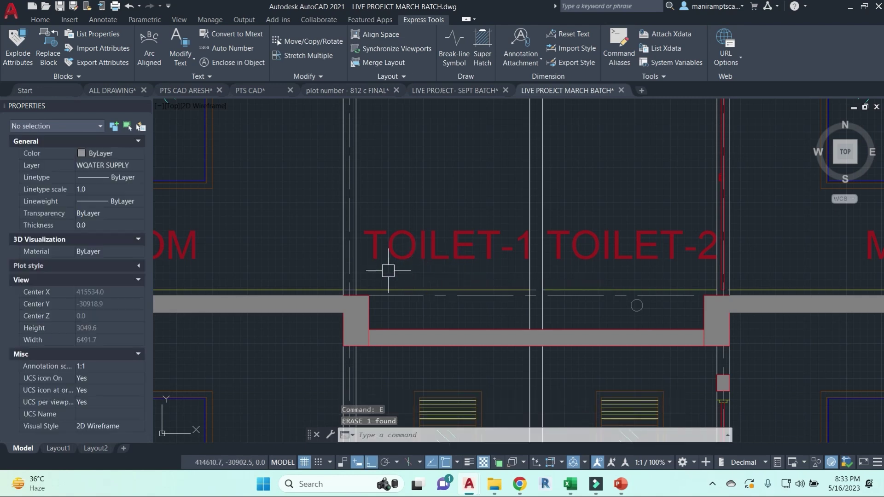
Draw a line rising from the bedroom's finished floor line and turning horizontally to meet the Toilet-1 wall
{"action": "middle_click_drag", "start_coordinate": [331, 289], "coordinate": [449, 290]}
{"action": "type", "text": "l"}
{"action": "key", "text": "Return"}
{"action": "left_click", "coordinate": [445, 290]}
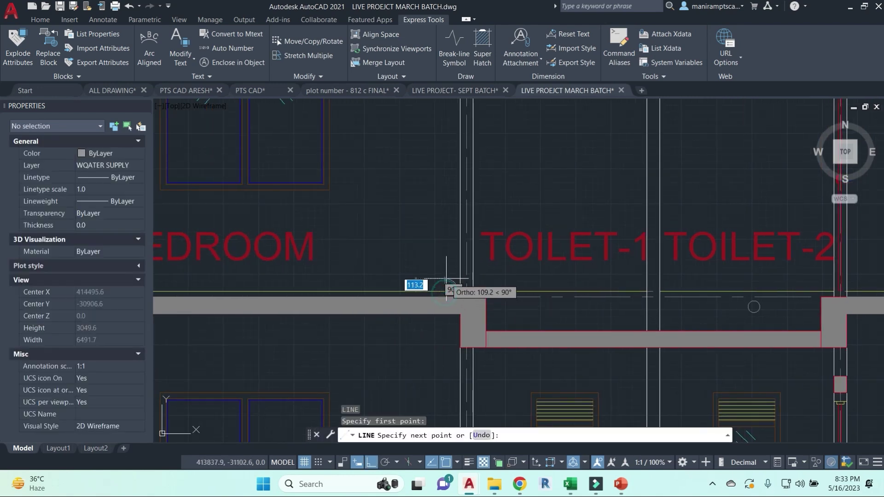
{"action": "left_click", "coordinate": [445, 276]}
{"action": "left_click", "coordinate": [459, 276]}
{"action": "key", "text": "Escape"}
{"action": "key", "text": "Escape"}
{"action": "key", "text": "Escape"}
{"action": "key", "text": "Escape"}
Draw a rectangle from the finished floor line beside the wall between Toilet-1 and Toilet-2
{"action": "type", "text": "r"}
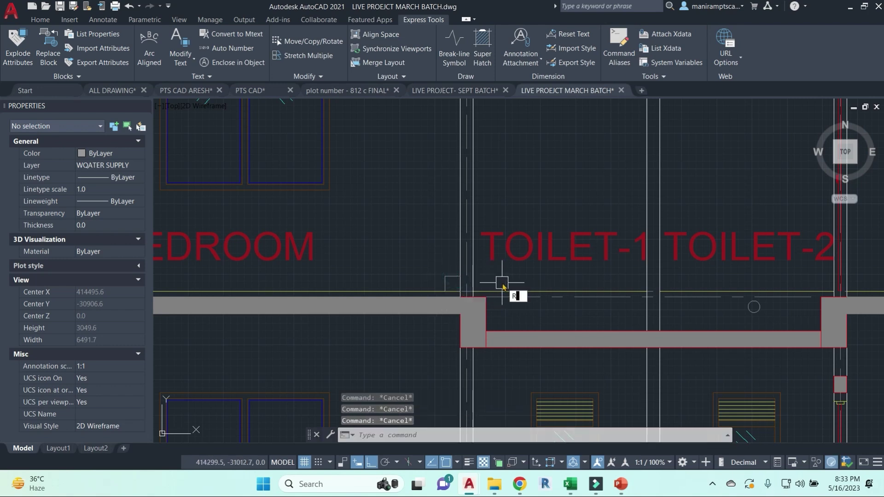
{"action": "key", "text": "Return"}
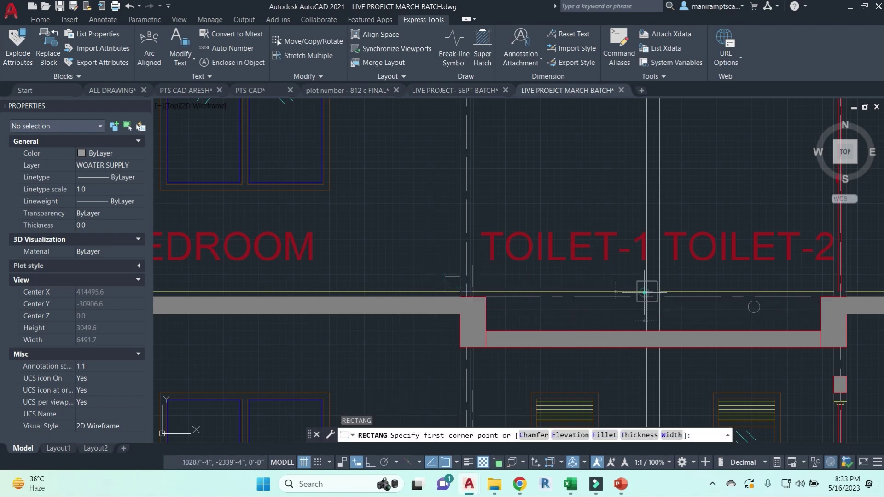
Draw a rectangle under the TOILET-1 label, above the sunken slab and against the toilet partition wall
{"action": "left_click", "coordinate": [647, 291]}
{"action": "key", "text": "Escape"}
Move the TOILET-1 and TOILET-2 labels straight up, clear of the rectangle in the section
{"action": "left_click", "coordinate": [573, 234]}
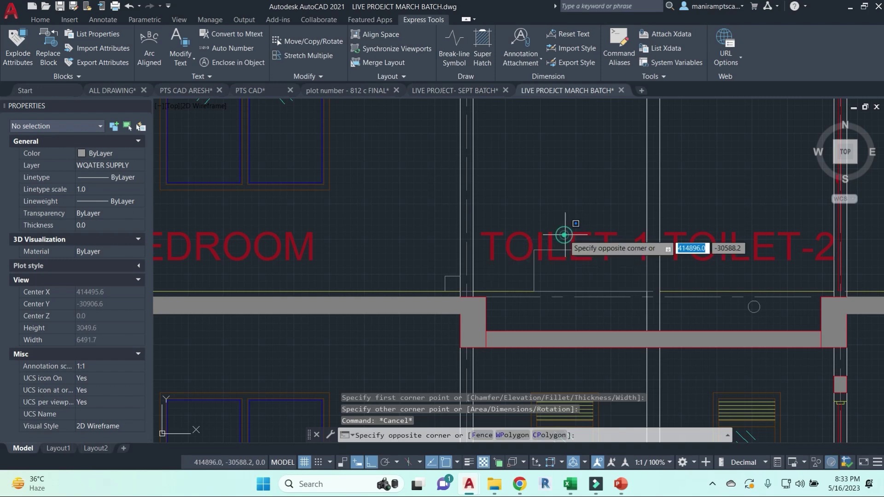
{"action": "left_click", "coordinate": [575, 233]}
{"action": "type", "text": "m"}
{"action": "key", "text": "Return"}
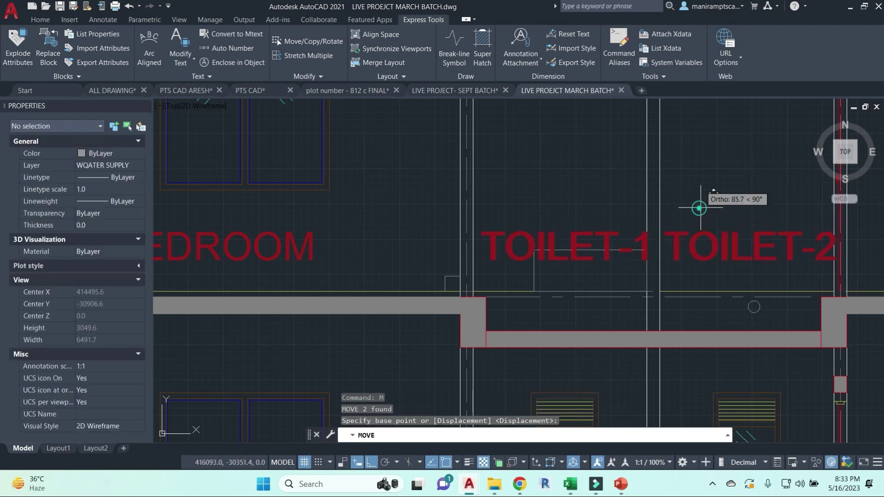
{"action": "left_click", "coordinate": [703, 209]}
{"action": "left_click", "coordinate": [700, 155]}
{"action": "key", "text": "Escape"}
Draw a smaller rectangle inside the TOILET-1 rectangle, hanging from its upper edge
{"action": "scroll", "coordinate": [498, 273], "scroll_direction": "up", "scroll_amount": 3}
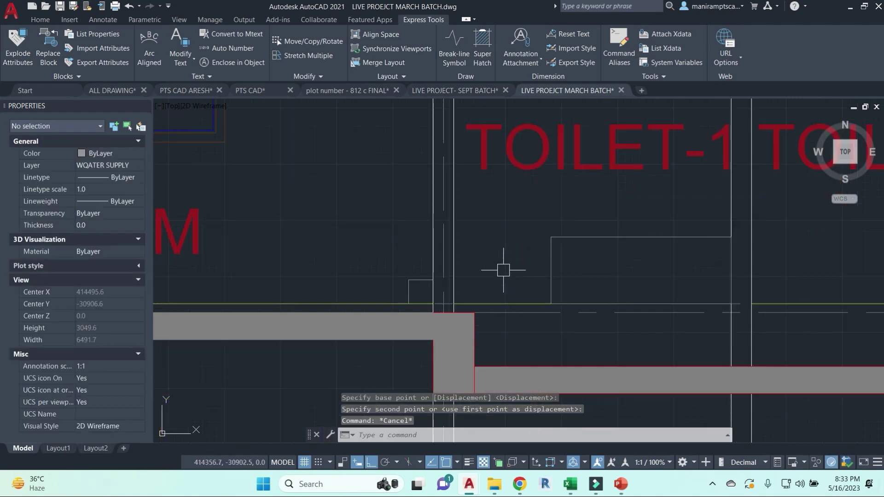
{"action": "middle_click_drag", "start_coordinate": [579, 259], "coordinate": [562, 289]}
{"action": "key", "text": "Escape"}
{"action": "key", "text": "Escape"}
{"action": "type", "text": "REC"}
{"action": "key", "text": "Return"}
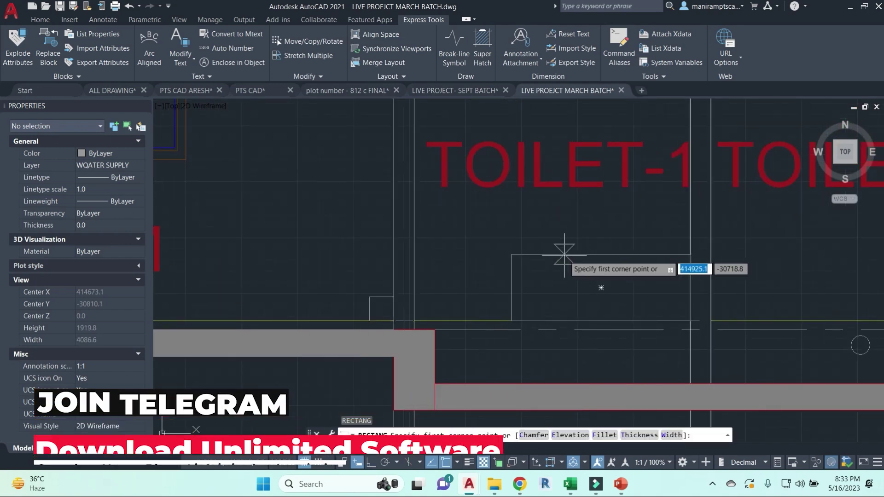
{"action": "left_click", "coordinate": [563, 254]}
{"action": "left_click", "coordinate": [638, 275]}
{"action": "key", "text": "Escape"}
{"action": "key", "text": "Escape"}
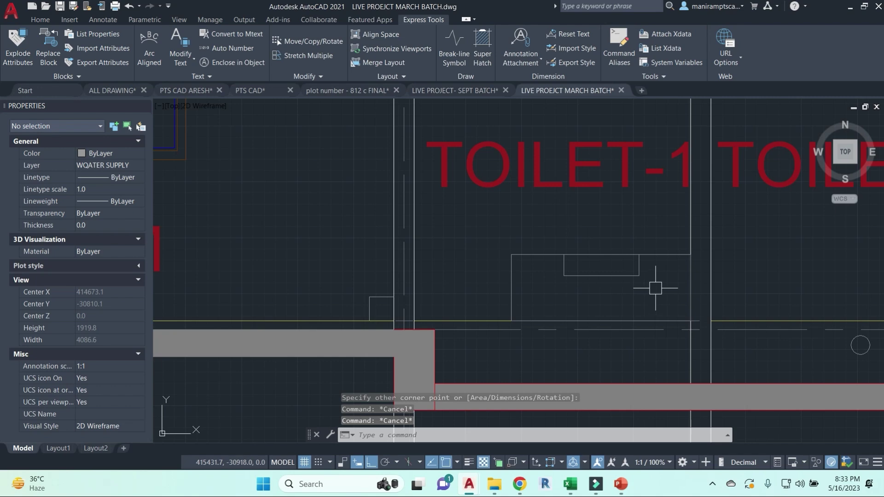
Erase both rectangles drawn above the sunken slab in TOILET-1
{"action": "left_click", "coordinate": [694, 322]}
{"action": "left_click", "coordinate": [491, 240]}
{"action": "type", "text": "E"}
{"action": "key", "text": "Return"}
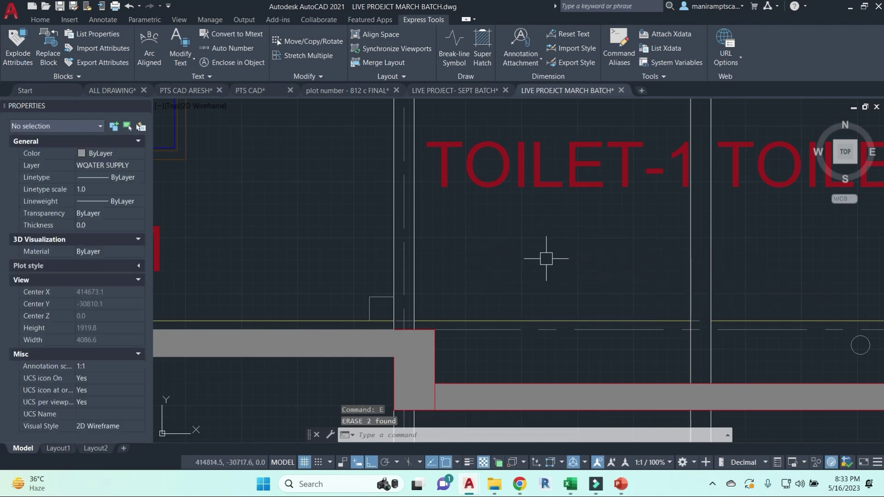
Examine the building section around the toilets, bedrooms and staircase, and compare it with the floor plan around the stairwell
{"action": "scroll", "coordinate": [543, 252], "scroll_direction": "down", "scroll_amount": 5}
{"action": "mouse_move", "coordinate": [628, 262]}
{"action": "middle_mouse_down"}
{"action": "mouse_move", "coordinate": [645, 264]}
{"action": "mouse_move", "coordinate": [531, 251]}
{"action": "middle_mouse_up"}
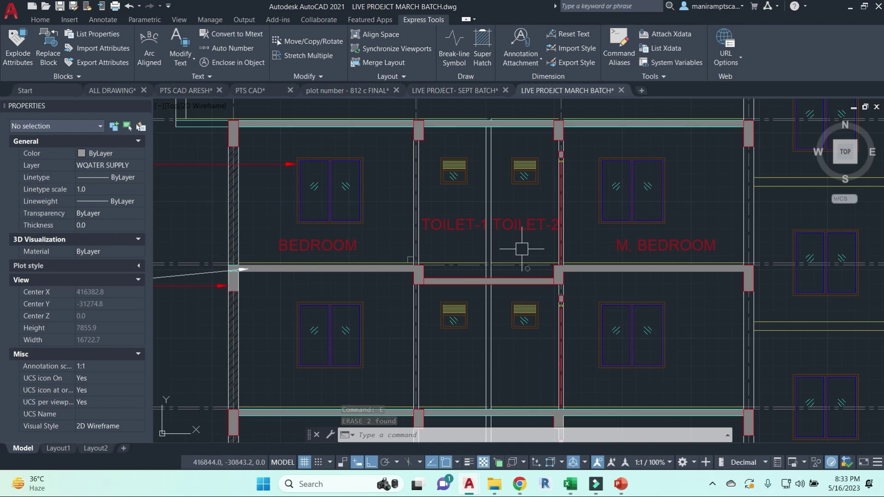
{"action": "scroll", "coordinate": [522, 249], "scroll_direction": "down", "scroll_amount": 4}
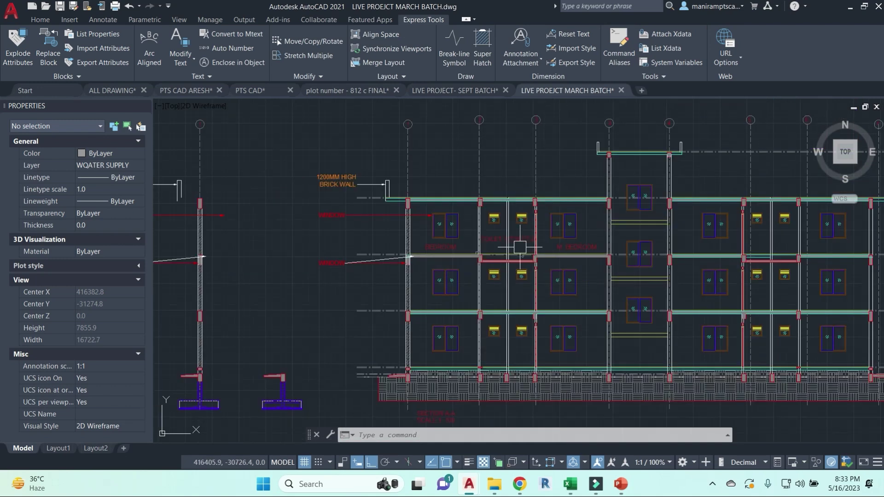
{"action": "middle_click_drag", "start_coordinate": [599, 305], "coordinate": [518, 304]}
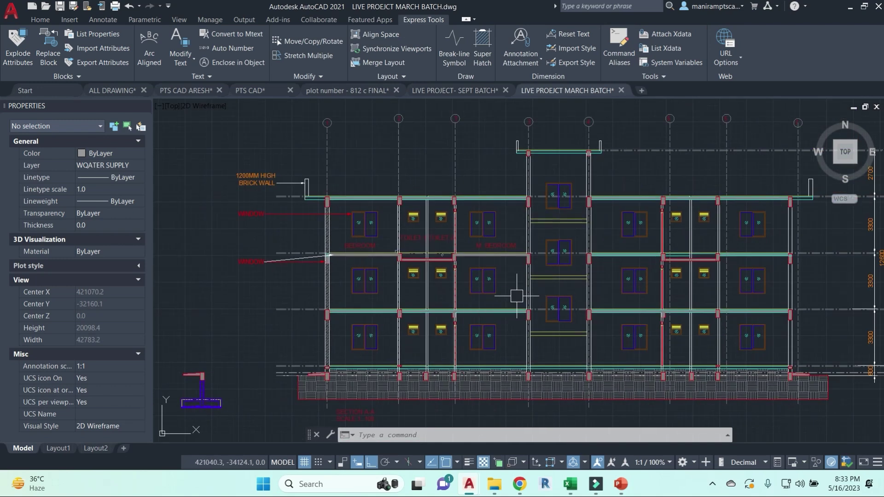
{"action": "scroll", "coordinate": [552, 280], "scroll_direction": "up", "scroll_amount": 4}
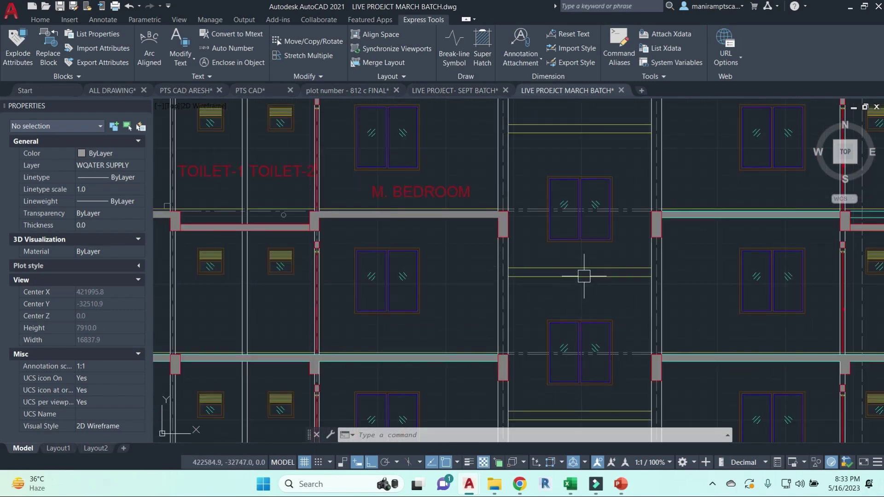
{"action": "middle_click_drag", "start_coordinate": [583, 276], "coordinate": [616, 300]}
{"action": "scroll", "coordinate": [634, 296], "scroll_direction": "down", "scroll_amount": 8}
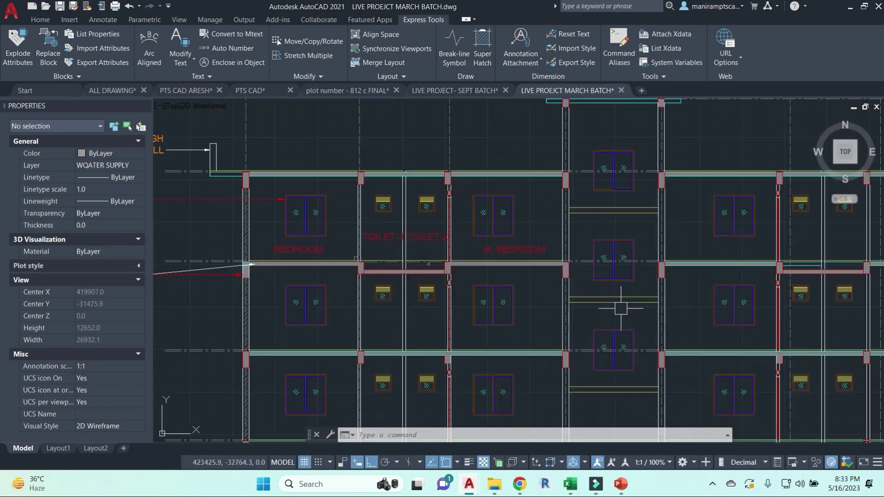
{"action": "scroll", "coordinate": [612, 312], "scroll_direction": "down", "scroll_amount": 5}
{"action": "scroll", "coordinate": [575, 276], "scroll_direction": "up", "scroll_amount": 3}
{"action": "middle_click_drag", "start_coordinate": [460, 258], "coordinate": [572, 263]}
{"action": "scroll", "coordinate": [572, 263], "scroll_direction": "up", "scroll_amount": 3}
{"action": "scroll", "coordinate": [572, 263], "scroll_direction": "up", "scroll_amount": 2}
{"action": "scroll", "coordinate": [526, 276], "scroll_direction": "down", "scroll_amount": 3}
{"action": "scroll", "coordinate": [460, 188], "scroll_direction": "up", "scroll_amount": 2}
{"action": "scroll", "coordinate": [538, 217], "scroll_direction": "down", "scroll_amount": 2}
{"action": "scroll", "coordinate": [536, 249], "scroll_direction": "up", "scroll_amount": 2}
{"action": "scroll", "coordinate": [546, 332], "scroll_direction": "down", "scroll_amount": 3}
{"action": "scroll", "coordinate": [516, 225], "scroll_direction": "up", "scroll_amount": 3}
{"action": "scroll", "coordinate": [516, 225], "scroll_direction": "down", "scroll_amount": 3}
{"action": "middle_click_drag", "start_coordinate": [516, 225], "coordinate": [528, 369]}
{"action": "middle_click_drag", "start_coordinate": [575, 222], "coordinate": [576, 169]}
{"action": "scroll", "coordinate": [571, 170], "scroll_direction": "up", "scroll_amount": 4}
{"action": "scroll", "coordinate": [557, 330], "scroll_direction": "up", "scroll_amount": 2}
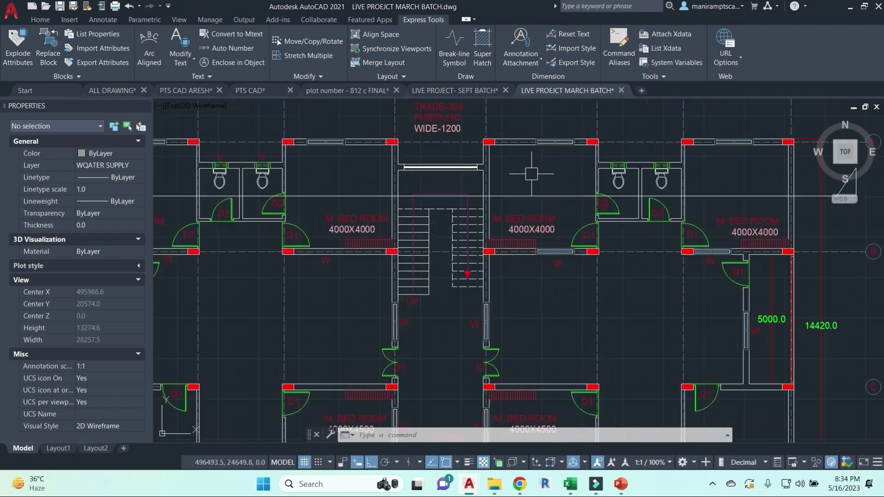
Examine the toilet layout's drainage runs and inspect the green, red and blue pipe lines outside the toilet wall
{"action": "scroll", "coordinate": [557, 330], "scroll_direction": "down", "scroll_amount": 6}
{"action": "scroll", "coordinate": [595, 306], "scroll_direction": "down", "scroll_amount": 3}
{"action": "middle_click_drag", "start_coordinate": [596, 306], "coordinate": [558, 302]}
{"action": "scroll", "coordinate": [555, 296], "scroll_direction": "up", "scroll_amount": 2}
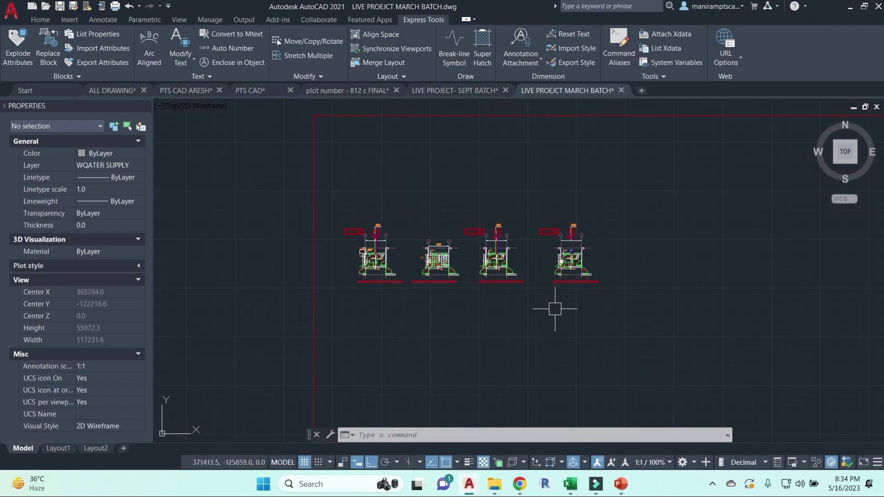
{"action": "scroll", "coordinate": [468, 268], "scroll_direction": "up", "scroll_amount": 6}
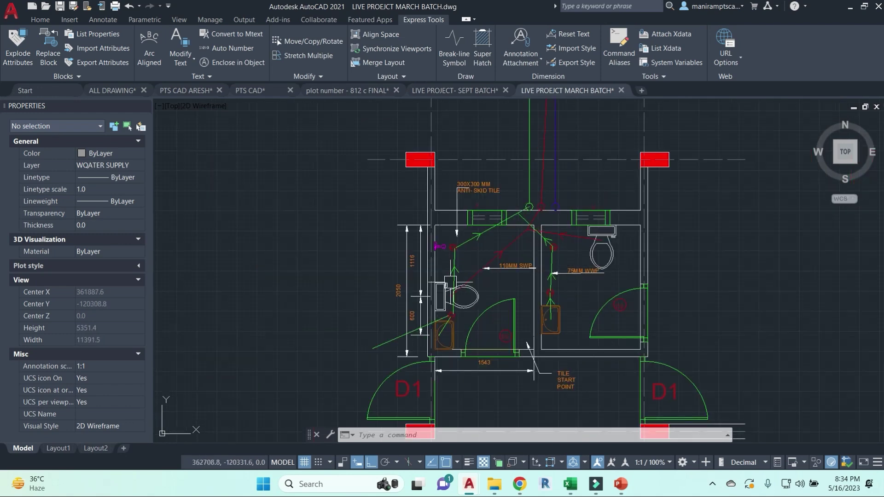
{"action": "scroll", "coordinate": [552, 253], "scroll_direction": "down", "scroll_amount": 6}
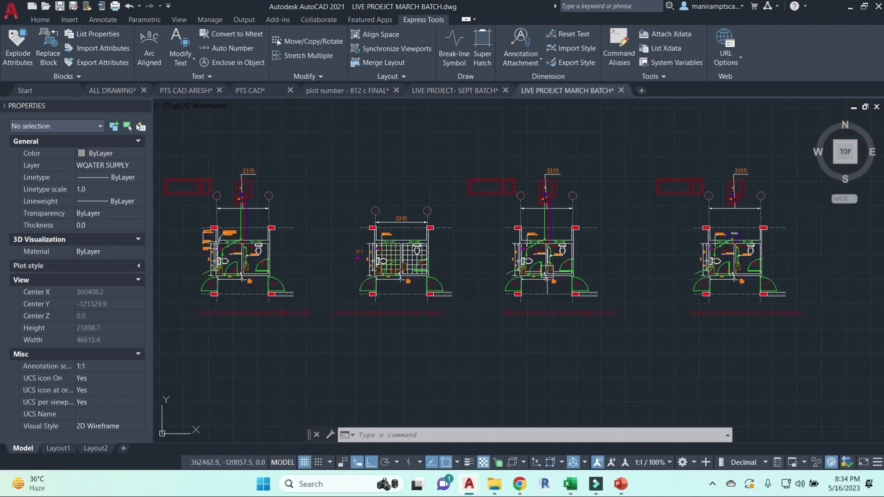
{"action": "scroll", "coordinate": [555, 257], "scroll_direction": "down", "scroll_amount": 3}
{"action": "scroll", "coordinate": [568, 188], "scroll_direction": "down", "scroll_amount": 2}
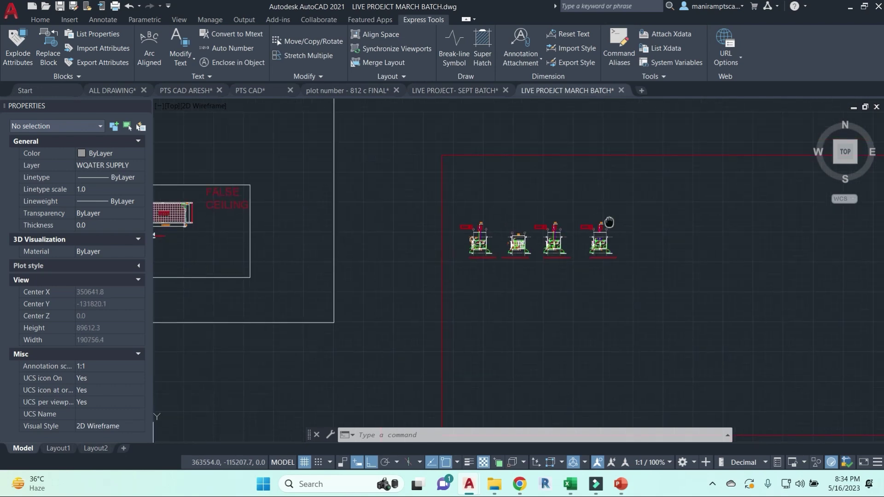
{"action": "scroll", "coordinate": [479, 272], "scroll_direction": "up", "scroll_amount": 6}
{"action": "scroll", "coordinate": [570, 295], "scroll_direction": "up", "scroll_amount": 5}
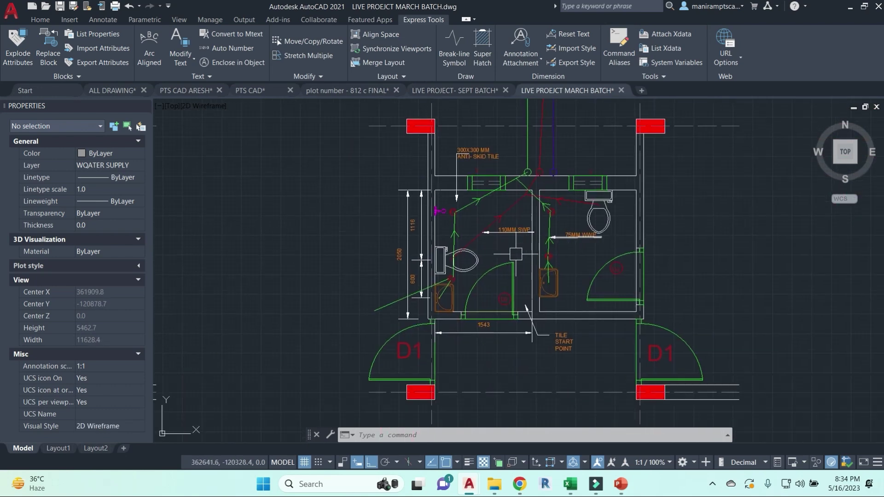
{"action": "middle_click_drag", "start_coordinate": [455, 256], "coordinate": [453, 321]}
{"action": "mouse_move", "coordinate": [555, 103]}
{"action": "middle_mouse_down"}
{"action": "mouse_move", "coordinate": [552, 252]}
{"action": "mouse_move", "coordinate": [533, 253]}
{"action": "middle_mouse_up"}
{"action": "left_click", "coordinate": [548, 203]}
{"action": "left_click", "coordinate": [555, 271]}
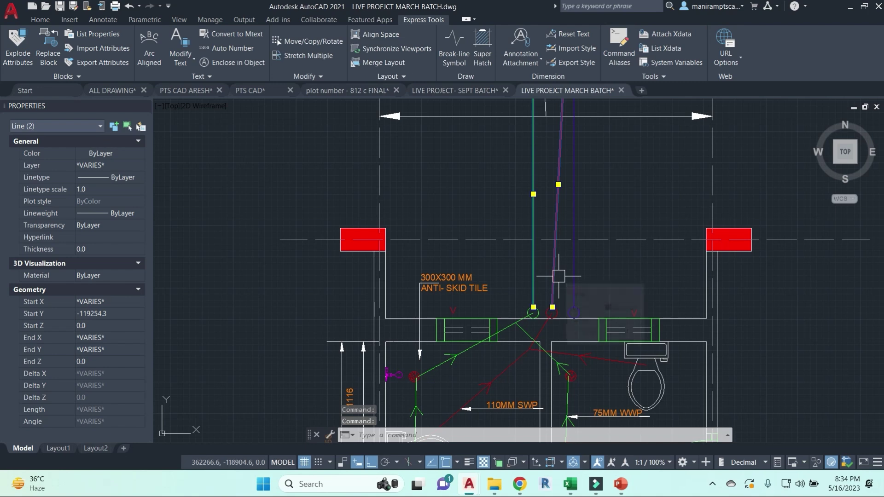
{"action": "key", "text": "Escape"}
{"action": "left_click", "coordinate": [577, 266]}
Examine the toilet layout annotated with the water supply sizes, the 110MM SWP and 75MM WWP pipes and the fixture dimensions
{"action": "scroll", "coordinate": [577, 266], "scroll_direction": "down", "scroll_amount": 6}
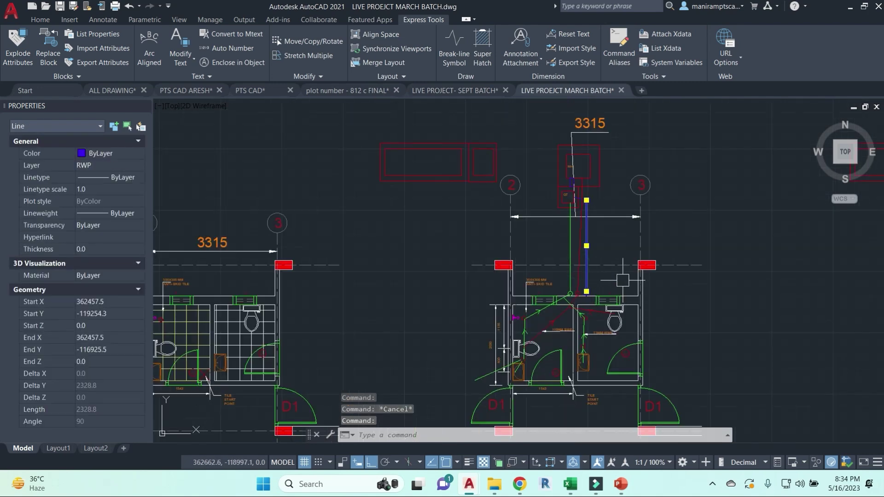
{"action": "middle_click_drag", "start_coordinate": [663, 276], "coordinate": [534, 273]}
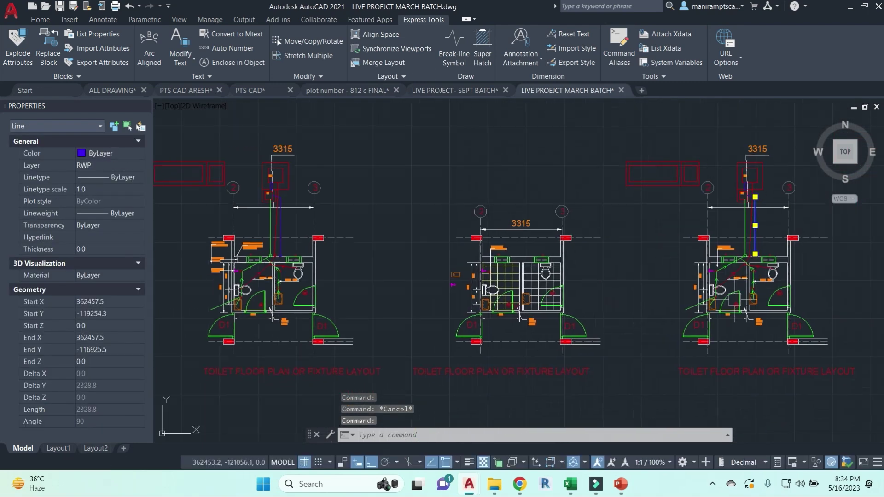
{"action": "scroll", "coordinate": [415, 276], "scroll_direction": "up", "scroll_amount": 5}
{"action": "scroll", "coordinate": [397, 231], "scroll_direction": "up", "scroll_amount": 3}
{"action": "mouse_move", "coordinate": [388, 187]}
{"action": "middle_mouse_down"}
{"action": "mouse_move", "coordinate": [419, 262]}
{"action": "mouse_move", "coordinate": [350, 185]}
{"action": "middle_mouse_up"}
{"action": "scroll", "coordinate": [450, 276], "scroll_direction": "down", "scroll_amount": 4}
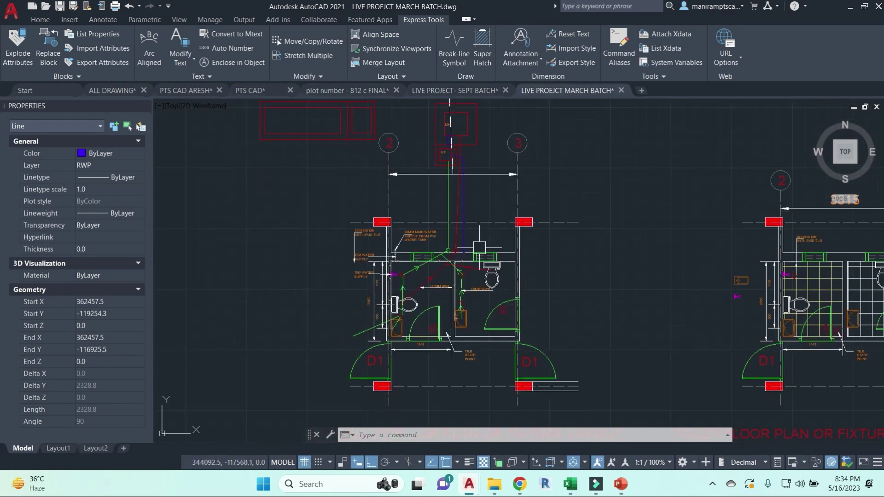
{"action": "key", "text": "Escape"}
{"action": "scroll", "coordinate": [339, 226], "scroll_direction": "up", "scroll_amount": 5}
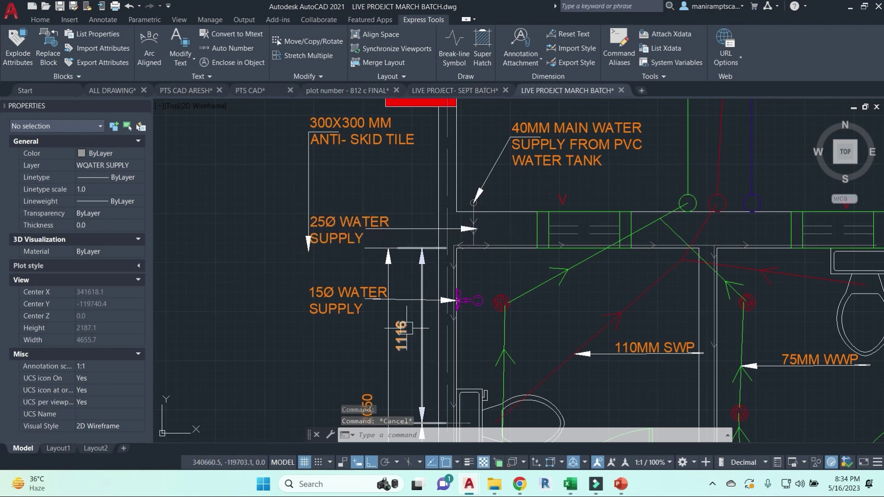
{"action": "middle_click_drag", "start_coordinate": [368, 240], "coordinate": [397, 190]}
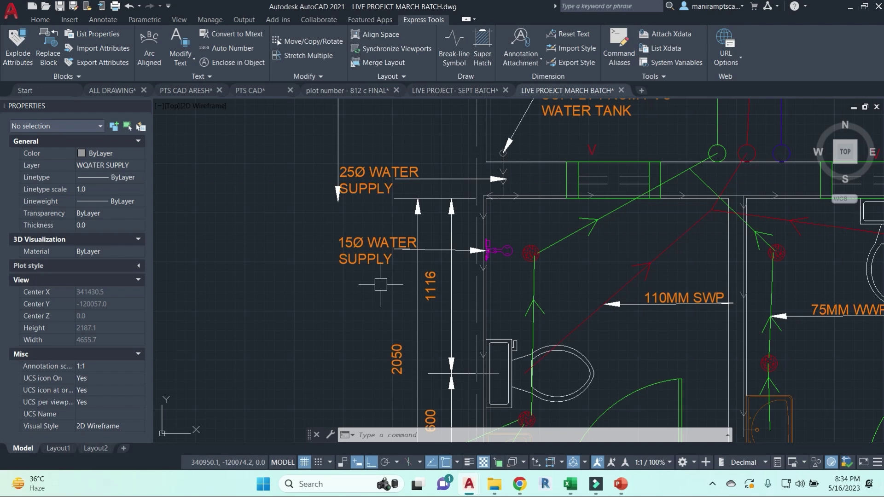
{"action": "scroll", "coordinate": [511, 293], "scroll_direction": "down", "scroll_amount": 3}
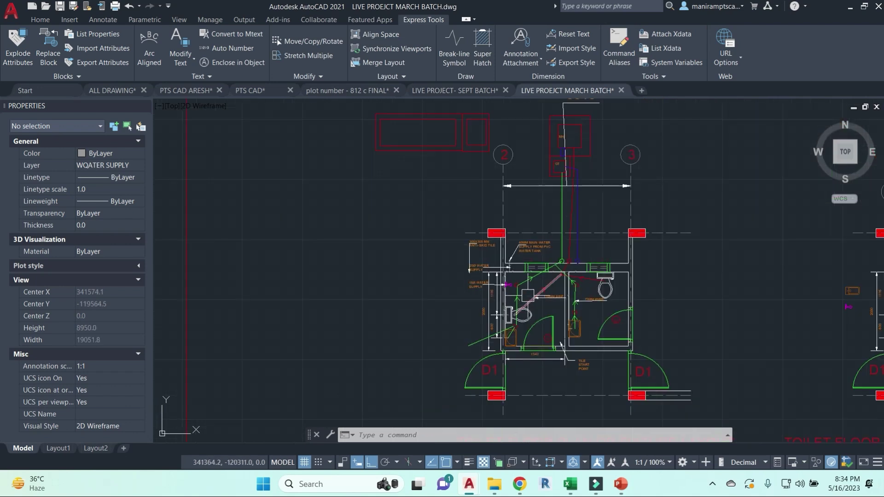
{"action": "scroll", "coordinate": [548, 298], "scroll_direction": "up", "scroll_amount": 3}
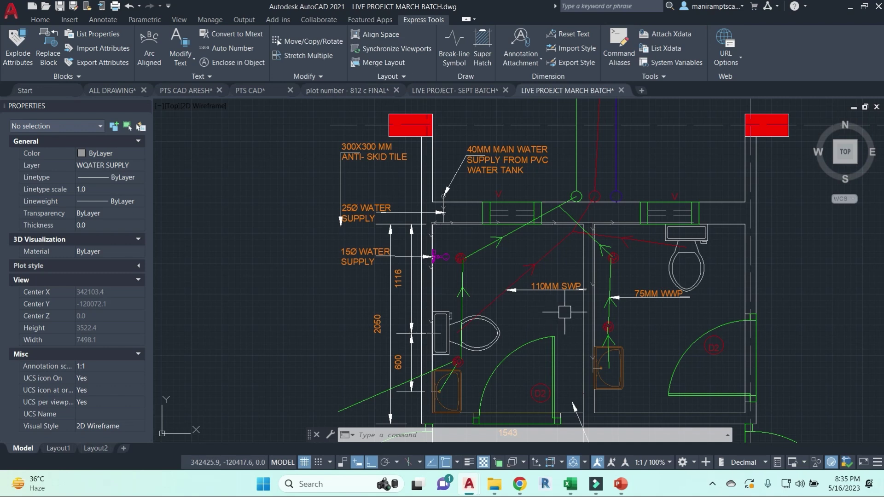
{"action": "scroll", "coordinate": [637, 297], "scroll_direction": "up", "scroll_amount": 4}
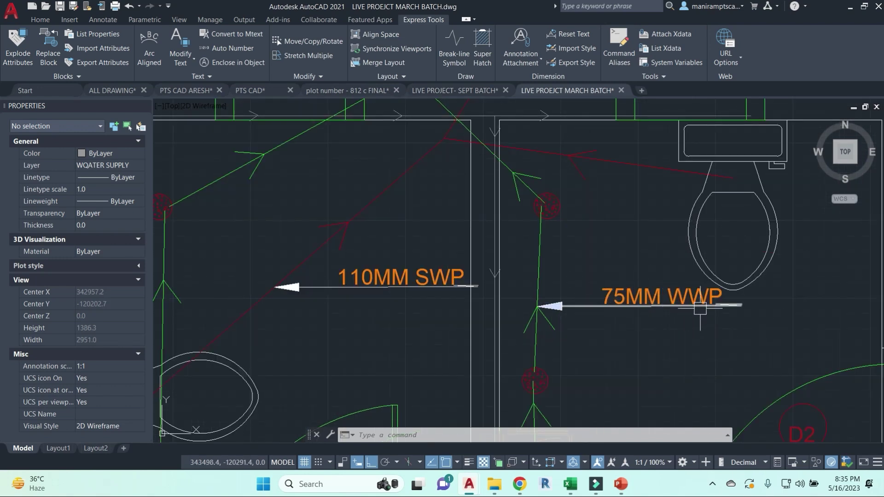
{"action": "mouse_move", "coordinate": [695, 305]}
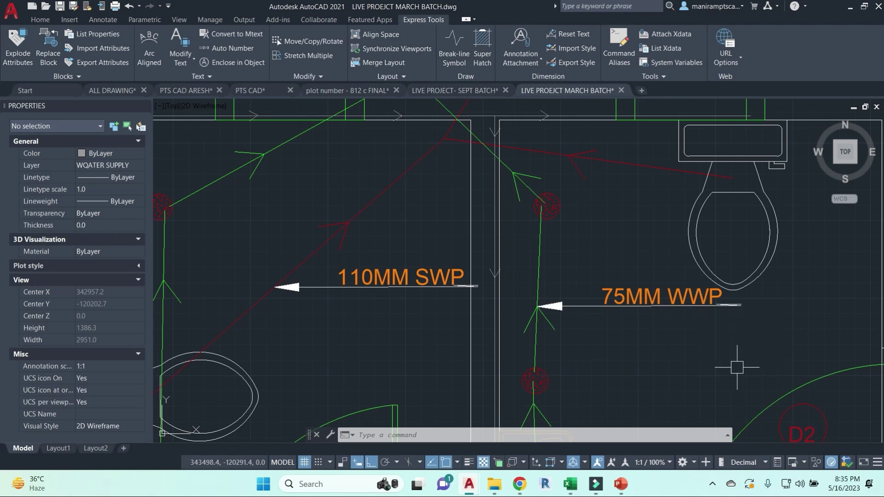
{"action": "middle_click_drag", "start_coordinate": [393, 301], "coordinate": [528, 287]}
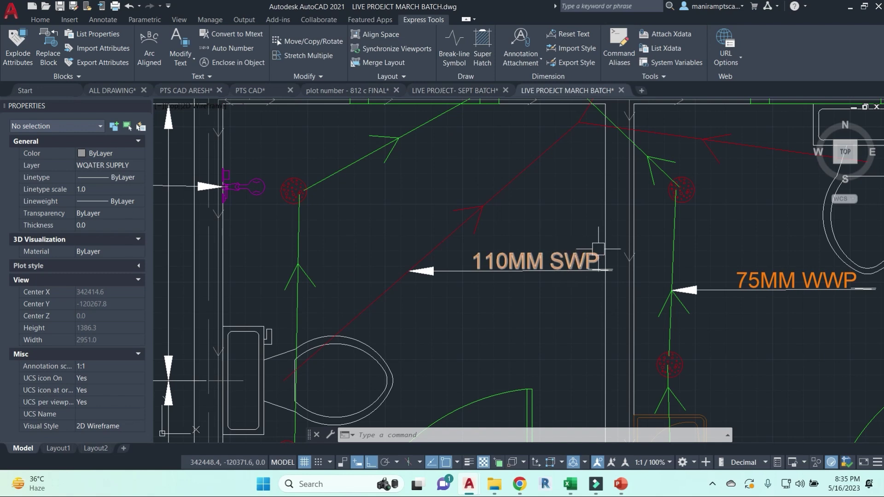
{"action": "scroll", "coordinate": [527, 298], "scroll_direction": "down", "scroll_amount": 4}
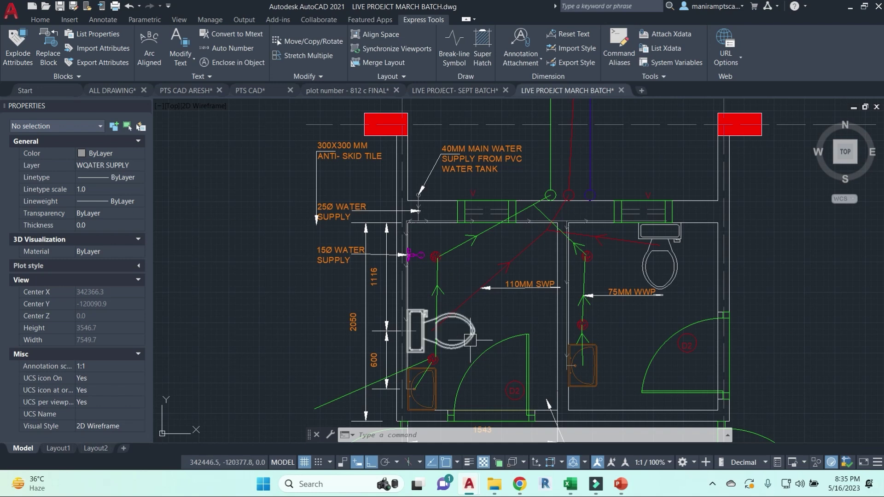
Examine the false ceiling and ceiling light plans in the electrical drawing set, ending with an overview of all sheets
{"action": "scroll", "coordinate": [480, 149], "scroll_direction": "down", "scroll_amount": 10}
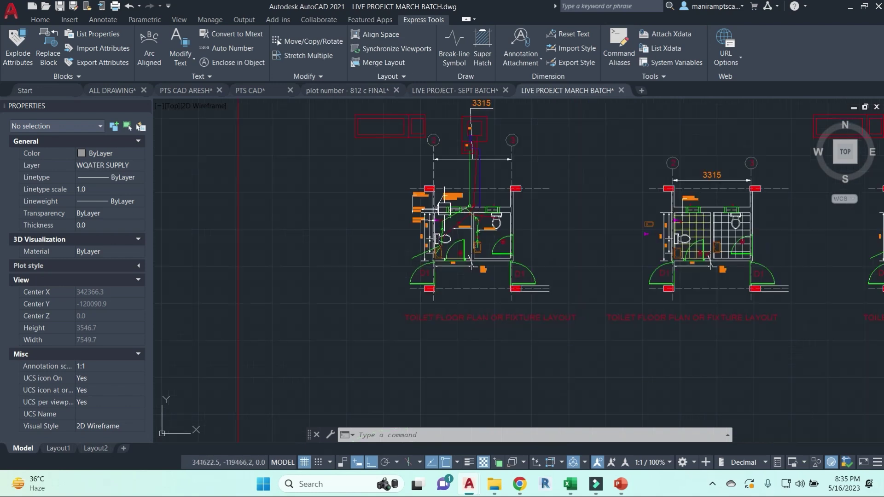
{"action": "middle_click_drag", "start_coordinate": [517, 276], "coordinate": [653, 315]}
{"action": "scroll", "coordinate": [598, 285], "scroll_direction": "up", "scroll_amount": 6}
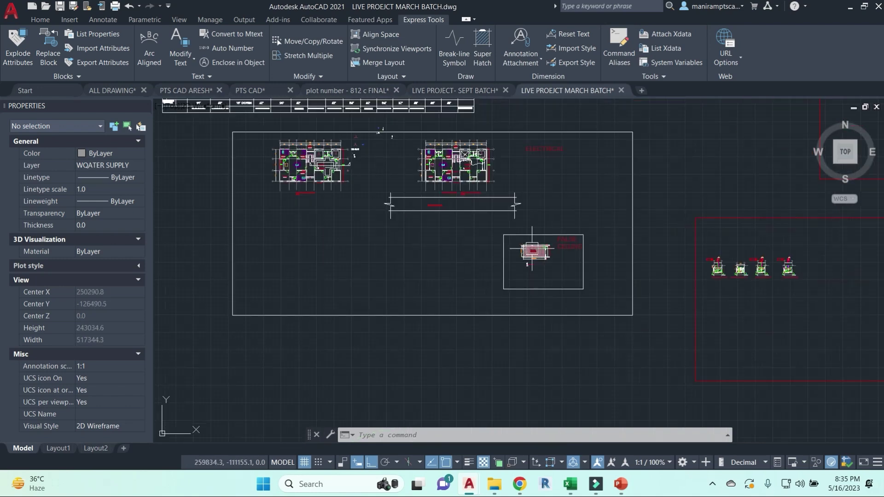
{"action": "scroll", "coordinate": [562, 271], "scroll_direction": "down", "scroll_amount": 2}
{"action": "scroll", "coordinate": [530, 240], "scroll_direction": "up", "scroll_amount": 4}
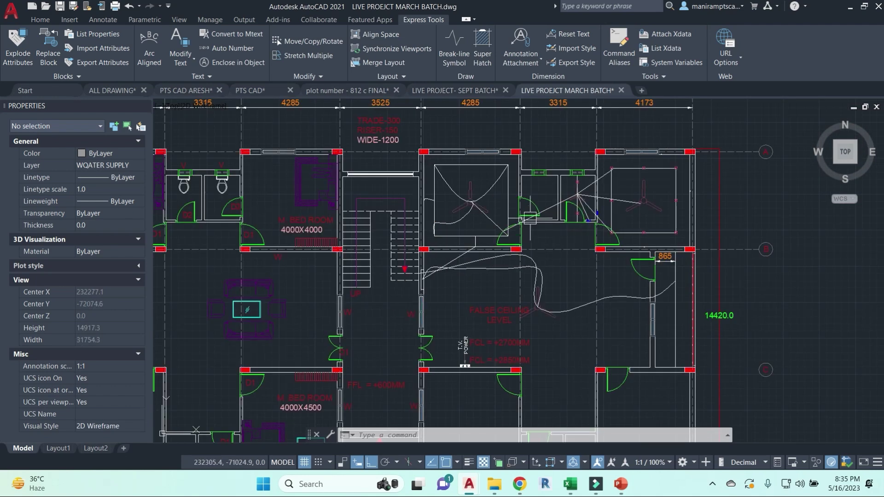
{"action": "scroll", "coordinate": [529, 241], "scroll_direction": "down", "scroll_amount": 3}
{"action": "mouse_move", "coordinate": [225, 213]}
{"action": "middle_mouse_down"}
{"action": "mouse_move", "coordinate": [510, 267]}
{"action": "mouse_move", "coordinate": [489, 326]}
{"action": "mouse_move", "coordinate": [539, 336]}
{"action": "mouse_move", "coordinate": [558, 328]}
{"action": "middle_mouse_up"}
{"action": "scroll", "coordinate": [559, 327], "scroll_direction": "up", "scroll_amount": 8}
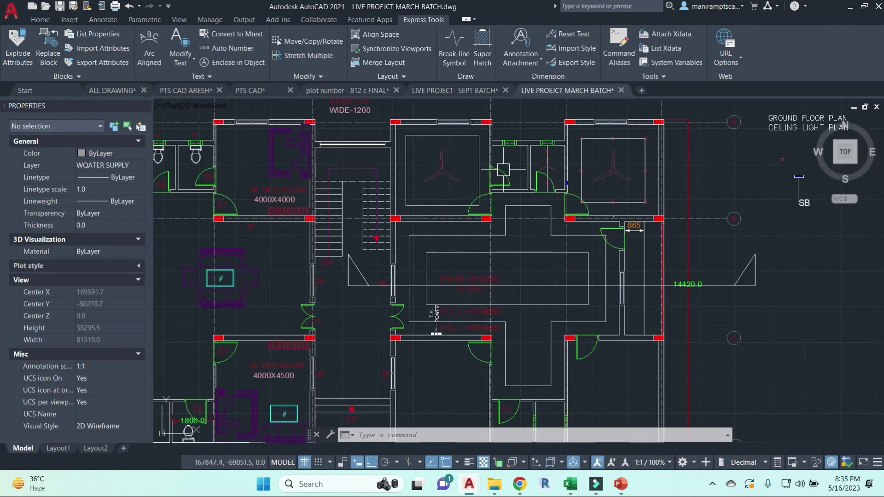
{"action": "scroll", "coordinate": [570, 214], "scroll_direction": "down", "scroll_amount": 2}
{"action": "scroll", "coordinate": [571, 215], "scroll_direction": "up", "scroll_amount": 5}
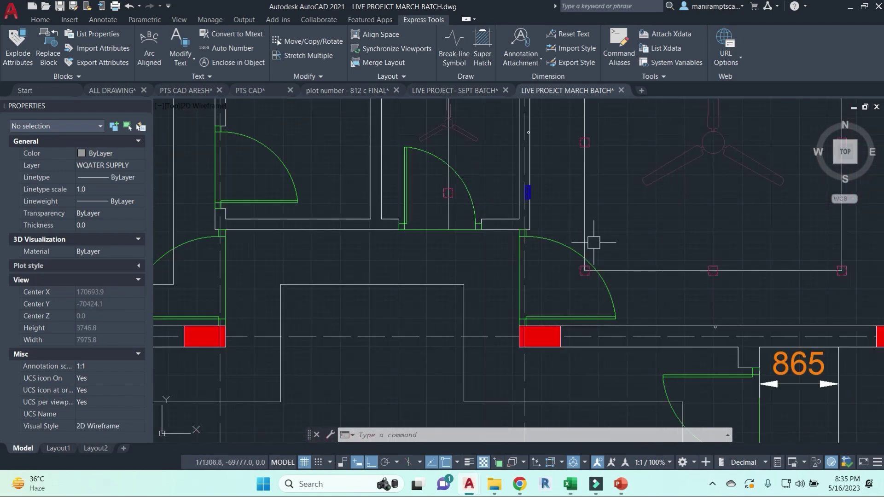
{"action": "scroll", "coordinate": [582, 282], "scroll_direction": "down", "scroll_amount": 14}
{"action": "scroll", "coordinate": [318, 242], "scroll_direction": "down", "scroll_amount": 7}
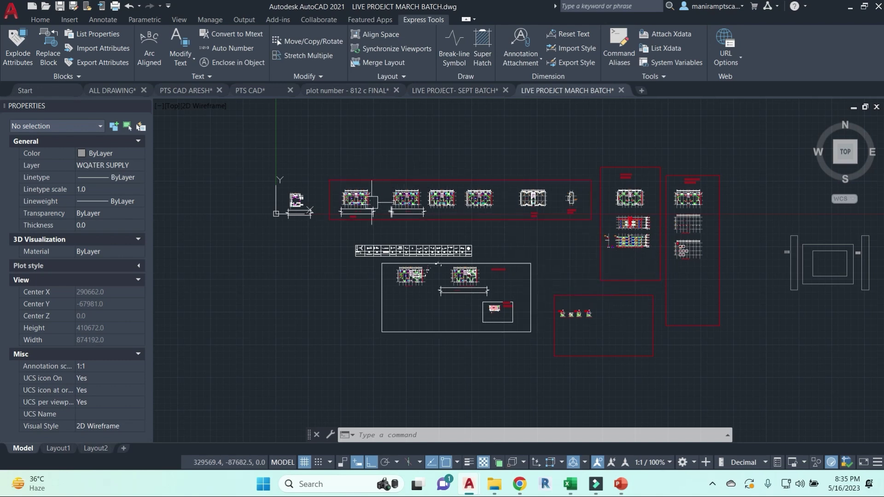
Save the LIVE PROEJCT MARCH BATCH drawing after a final overview of its plan sheets
{"action": "scroll", "coordinate": [349, 196], "scroll_direction": "up", "scroll_amount": 6}
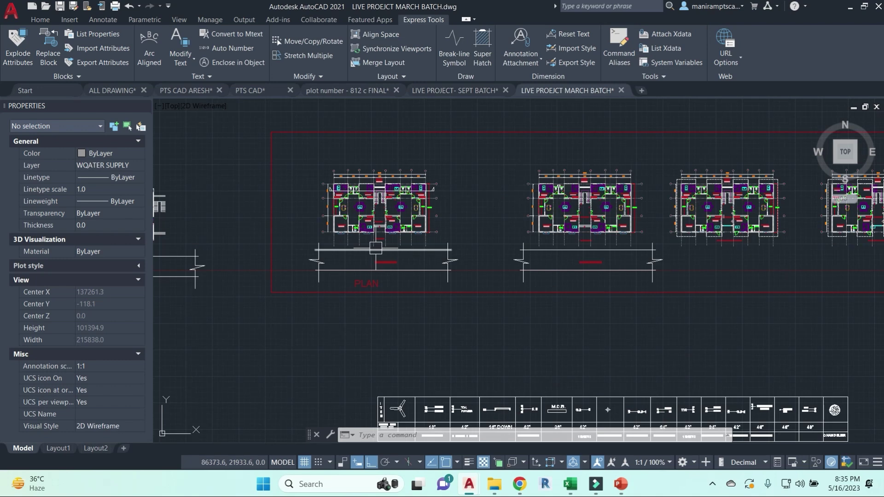
{"action": "scroll", "coordinate": [375, 249], "scroll_direction": "down", "scroll_amount": 3}
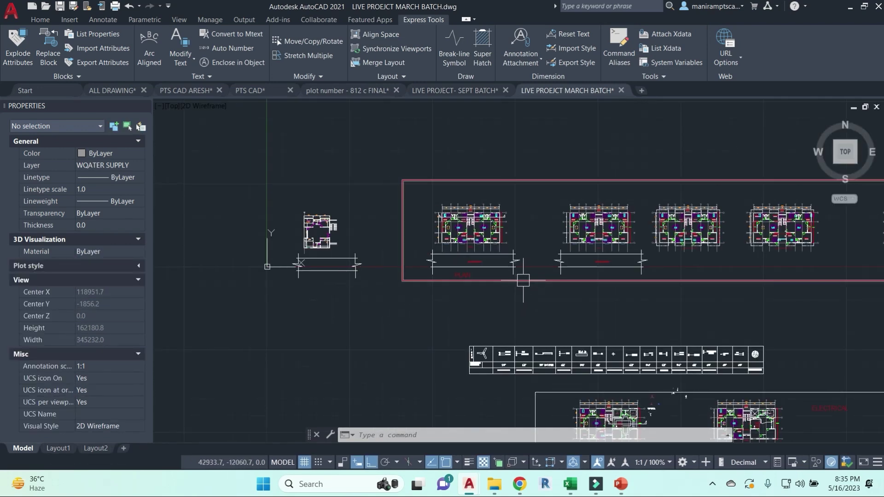
{"action": "scroll", "coordinate": [528, 265], "scroll_direction": "down", "scroll_amount": 5}
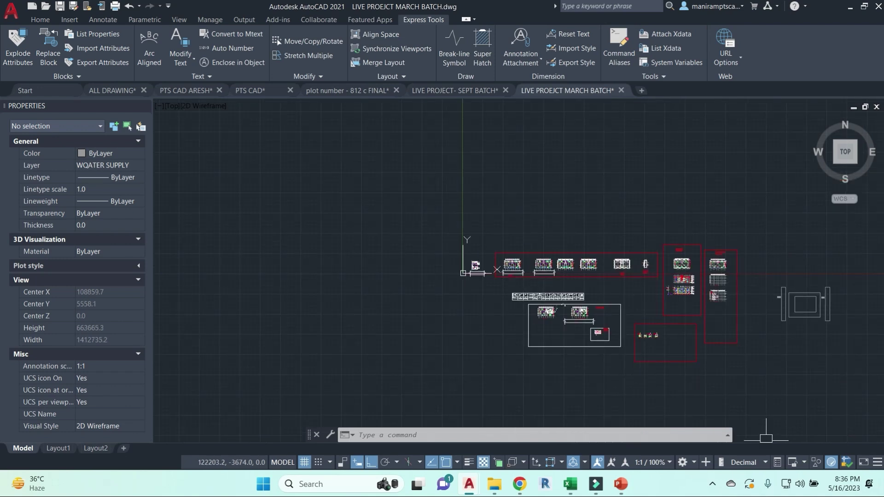
{"action": "key", "text": "Escape"}
{"action": "key", "text": "Escape"}
{"action": "key", "text": "Escape"}
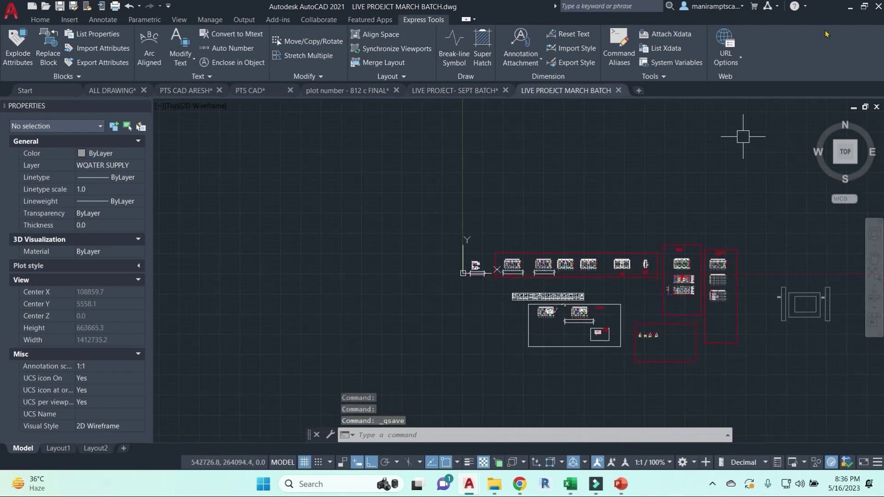
Minimize the open windows to show the desktop, and restore the ALL DRAWING.dwg window at full size
{"action": "left_click", "coordinate": [850, 7]}
{"action": "left_click", "coordinate": [816, 8]}
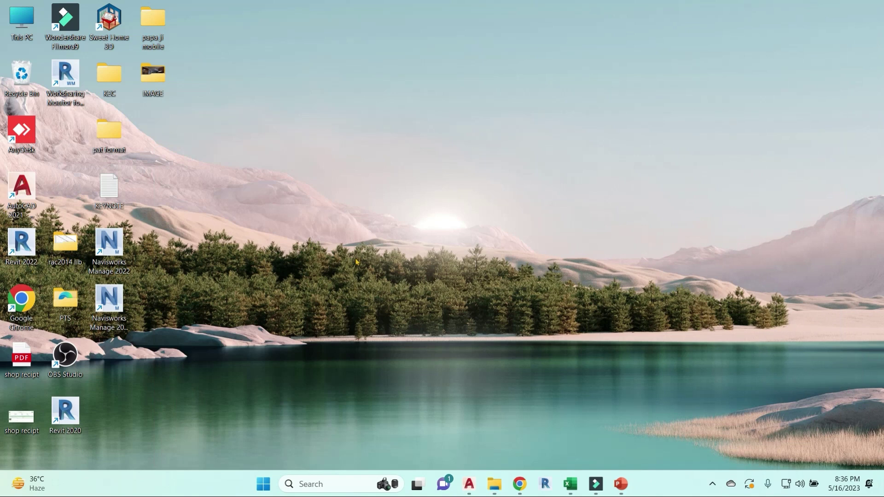
{"action": "mouse_move", "coordinate": [469, 487]}
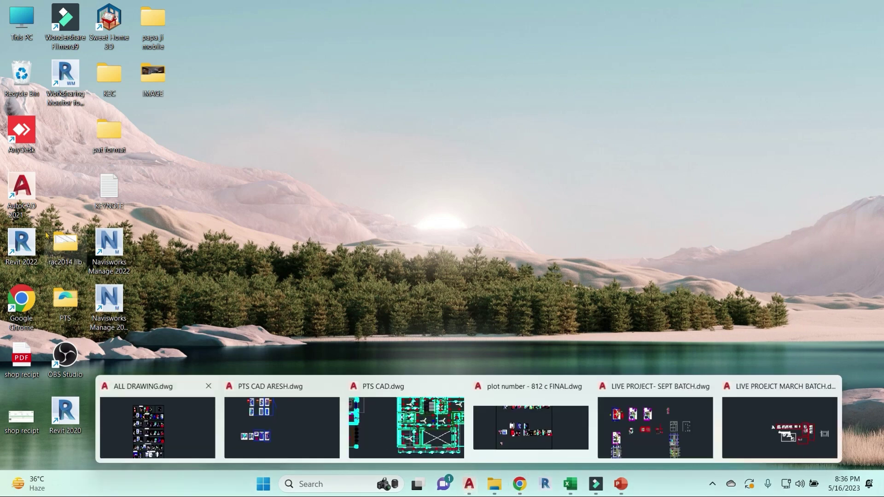
{"action": "left_click", "coordinate": [165, 424]}
{"action": "left_click", "coordinate": [416, 127]}
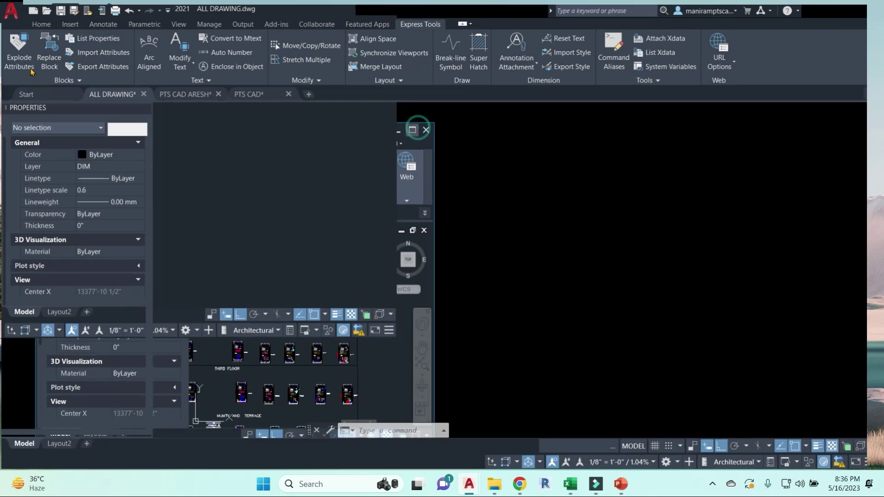
Create a new drawing from the acad template
{"action": "left_click", "coordinate": [11, 10]}
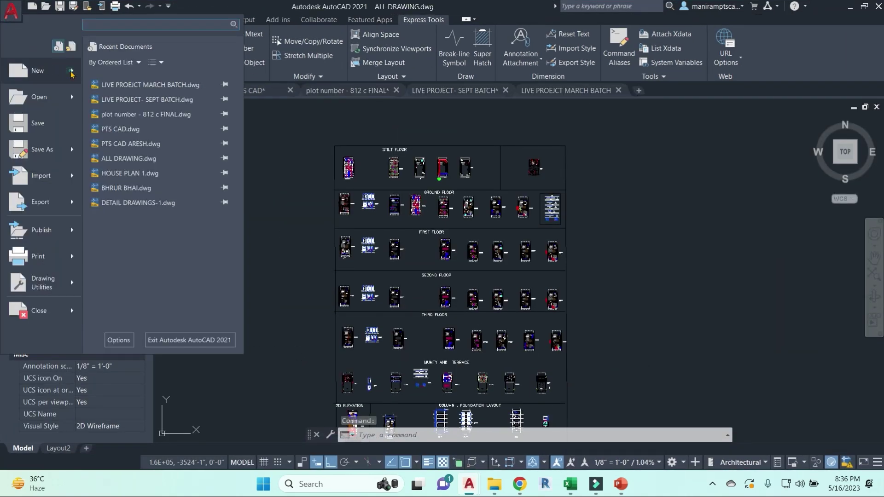
{"action": "mouse_move", "coordinate": [49, 69]}
{"action": "left_click", "coordinate": [108, 63]}
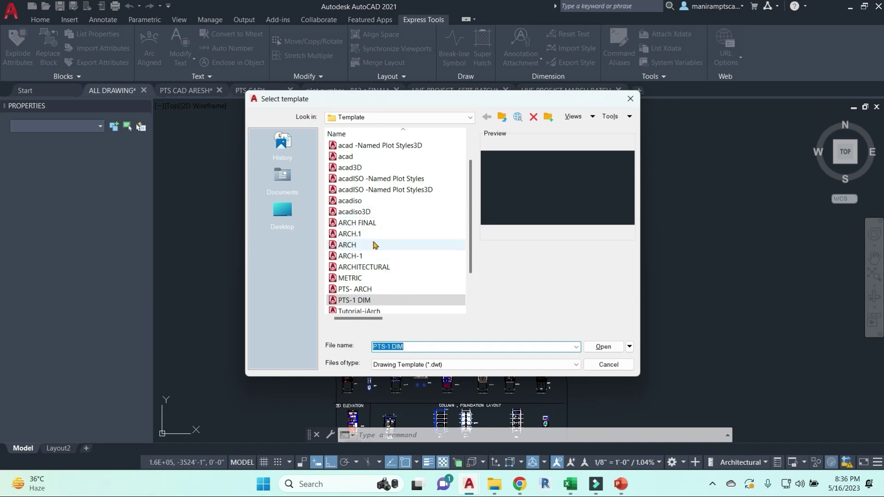
{"action": "left_click", "coordinate": [353, 158]}
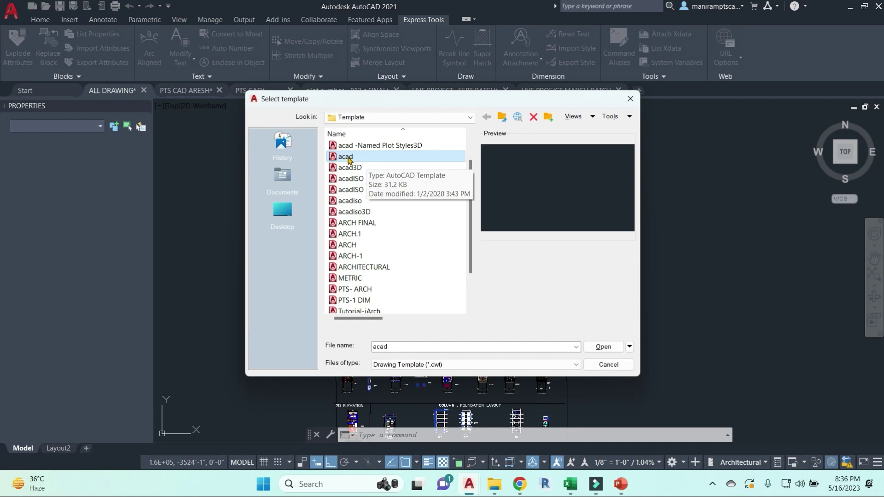
{"action": "left_click", "coordinate": [604, 347]}
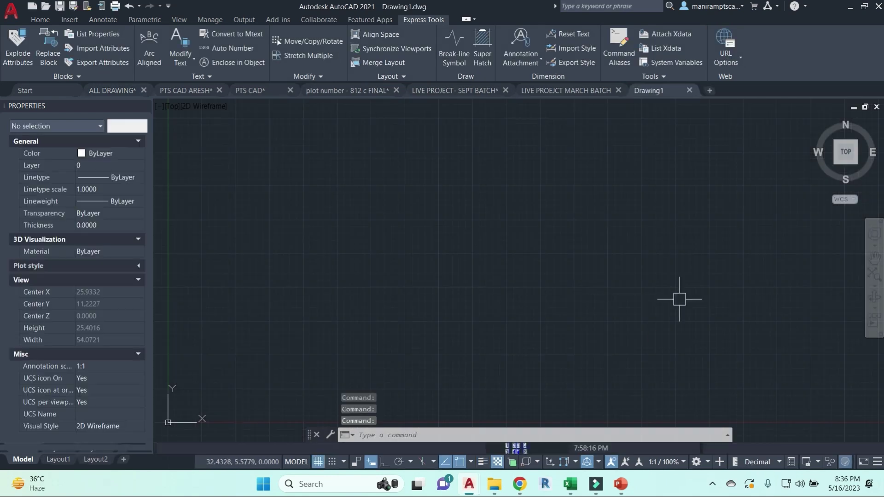
Create another blank drawing, and look over its drawing, modifying and annotation tools
{"action": "left_click", "coordinate": [709, 93]}
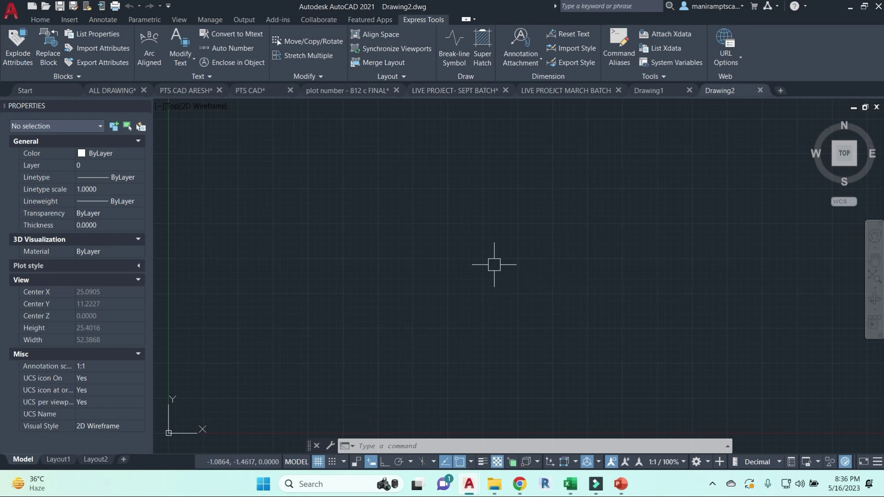
{"action": "left_click", "coordinate": [40, 19]}
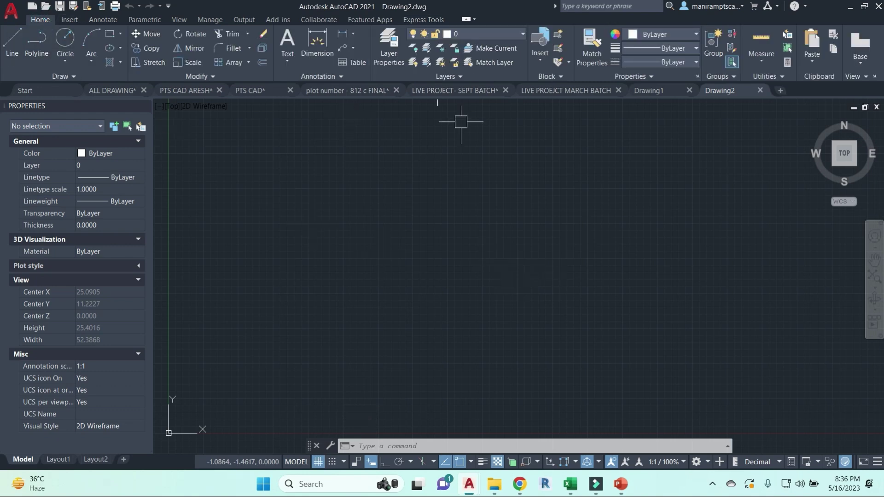
{"action": "left_click", "coordinate": [103, 20]}
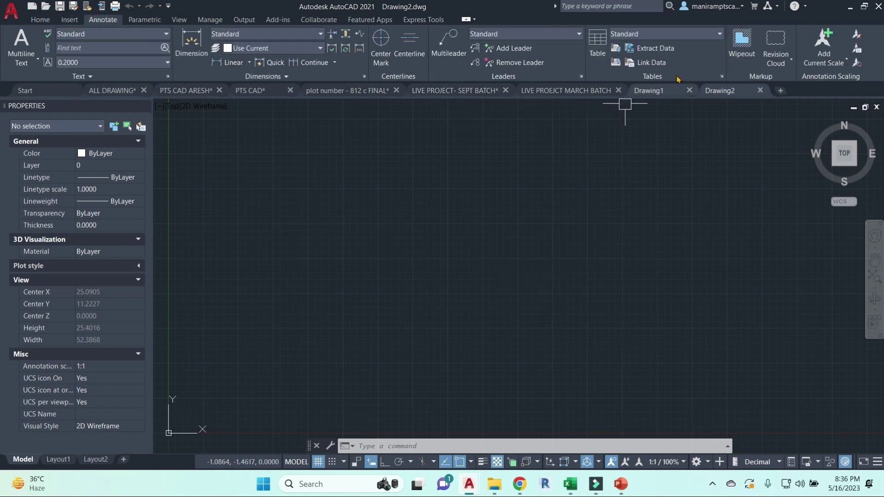
{"action": "left_click", "coordinate": [40, 19]}
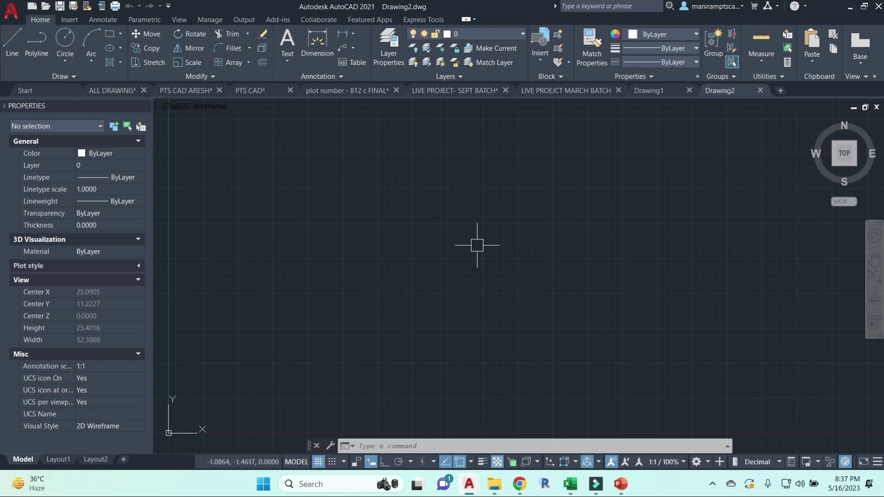
{"action": "key", "text": "Escape"}
{"action": "key", "text": "Escape"}
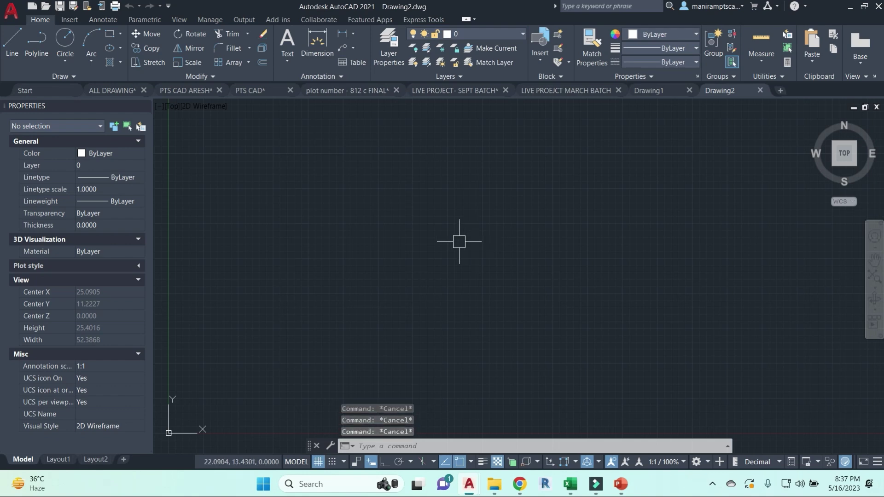
Switch to the PTS CAD drawing and inspect the ceiling fan block beside the staircase in the electrical plan
{"action": "left_click", "coordinate": [269, 93]}
{"action": "scroll", "coordinate": [671, 223], "scroll_direction": "up", "scroll_amount": 5}
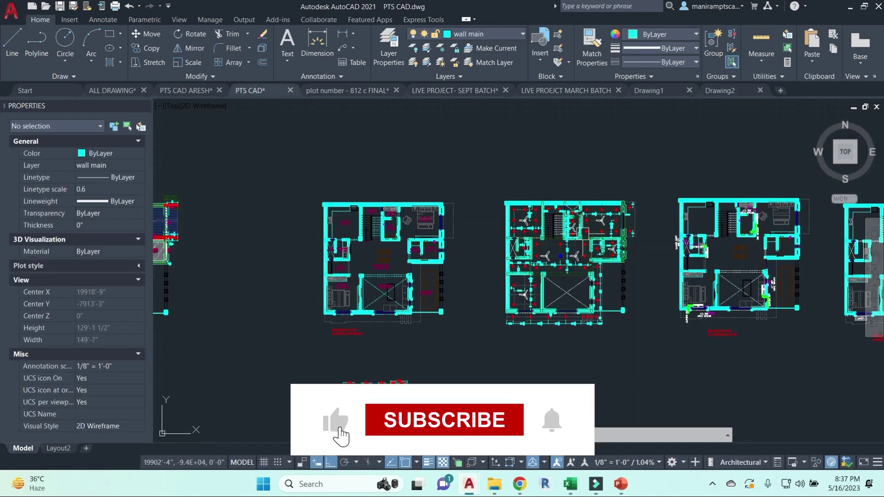
{"action": "left_click", "coordinate": [559, 242]}
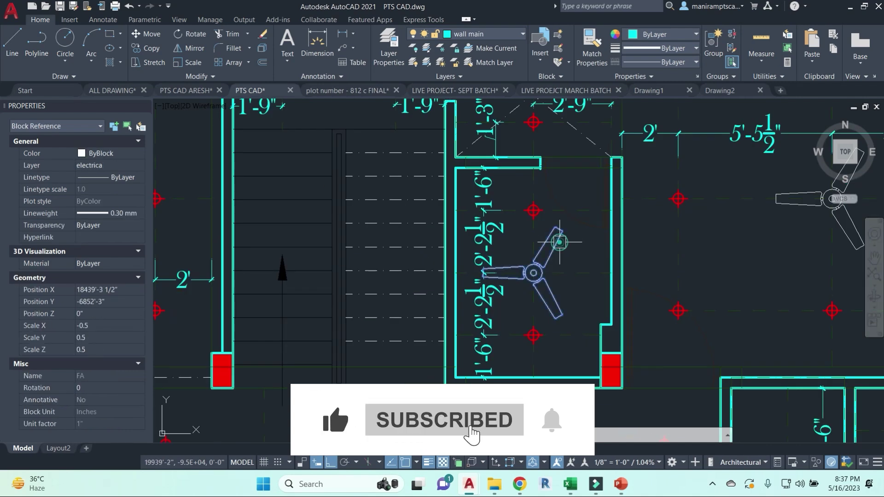
{"action": "scroll", "coordinate": [543, 260], "scroll_direction": "up", "scroll_amount": 3}
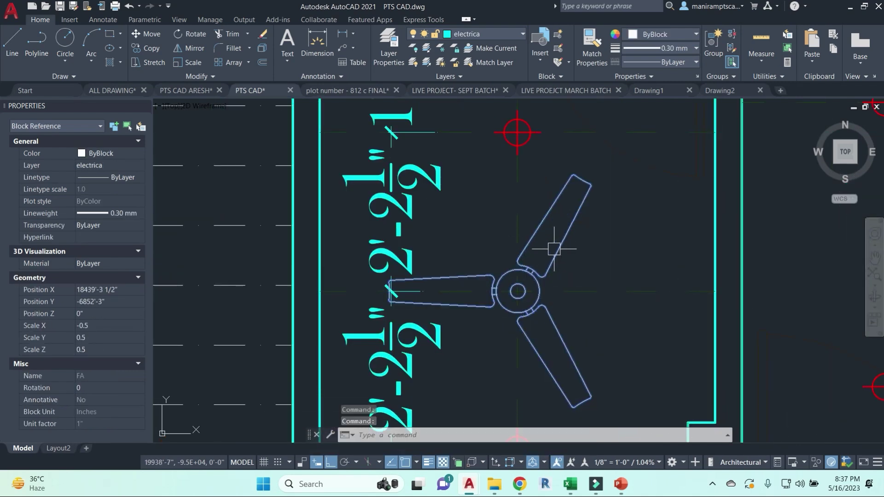
{"action": "scroll", "coordinate": [543, 260], "scroll_direction": "down", "scroll_amount": 3}
{"action": "scroll", "coordinate": [547, 216], "scroll_direction": "up", "scroll_amount": 4}
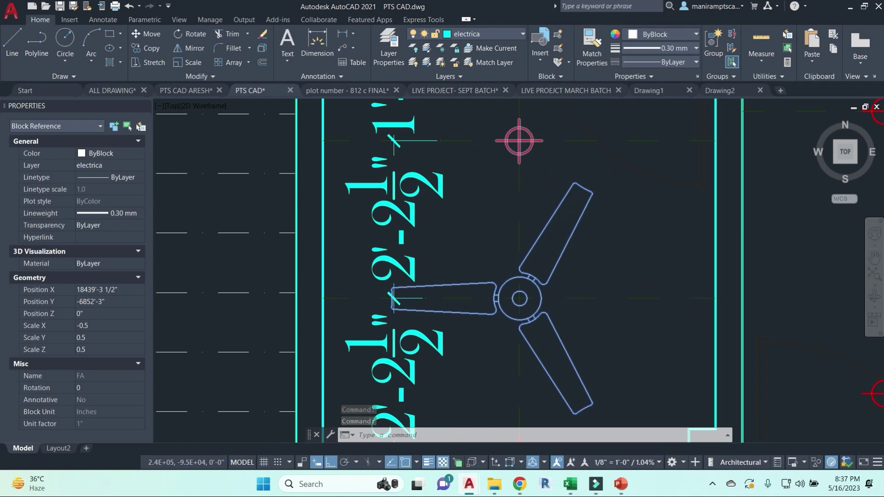
{"action": "scroll", "coordinate": [519, 140], "scroll_direction": "down", "scroll_amount": 10}
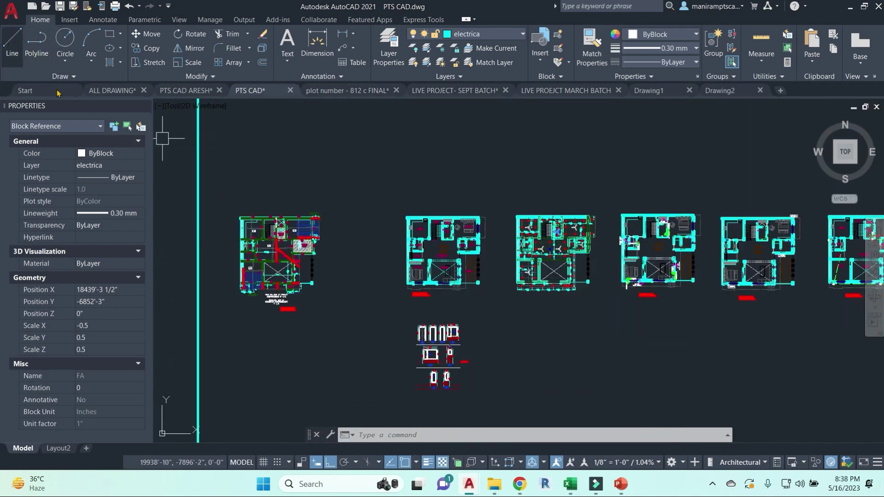
Switch to the blank Drawing2, begin a line in the empty drawing area and turn on Ortho mode
{"action": "left_click", "coordinate": [741, 92]}
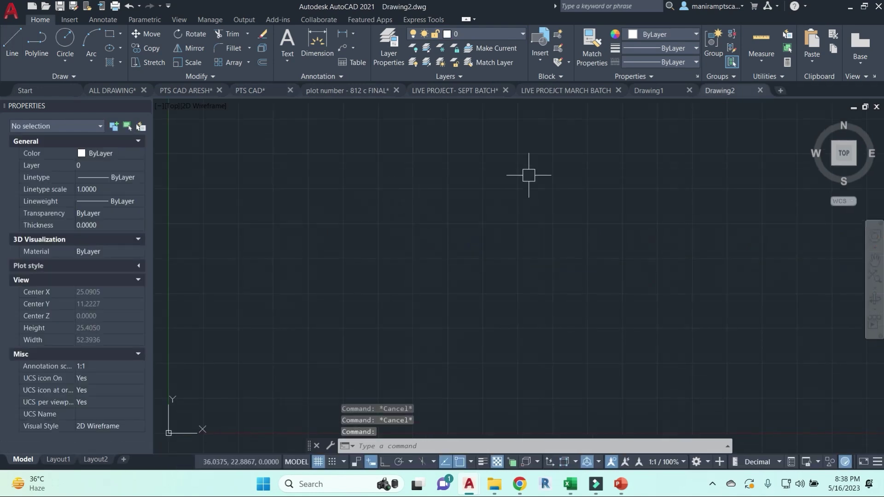
{"action": "left_click", "coordinate": [7, 45]}
{"action": "left_click", "coordinate": [352, 217]}
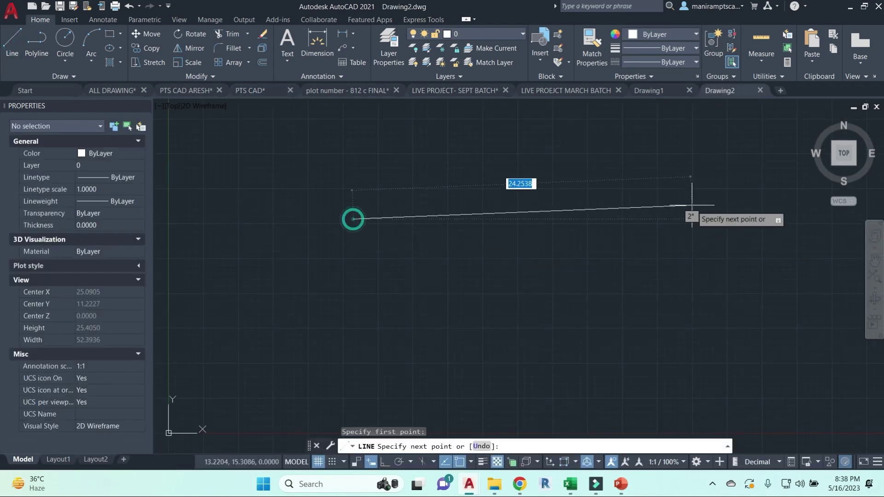
{"action": "scroll", "coordinate": [550, 232], "scroll_direction": "down", "scroll_amount": 4}
{"action": "scroll", "coordinate": [536, 223], "scroll_direction": "up", "scroll_amount": 4}
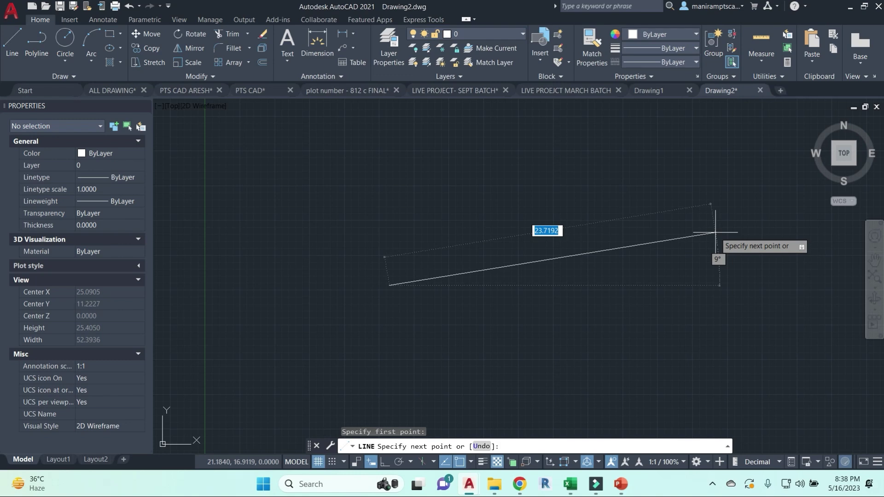
{"action": "left_click", "coordinate": [384, 464]}
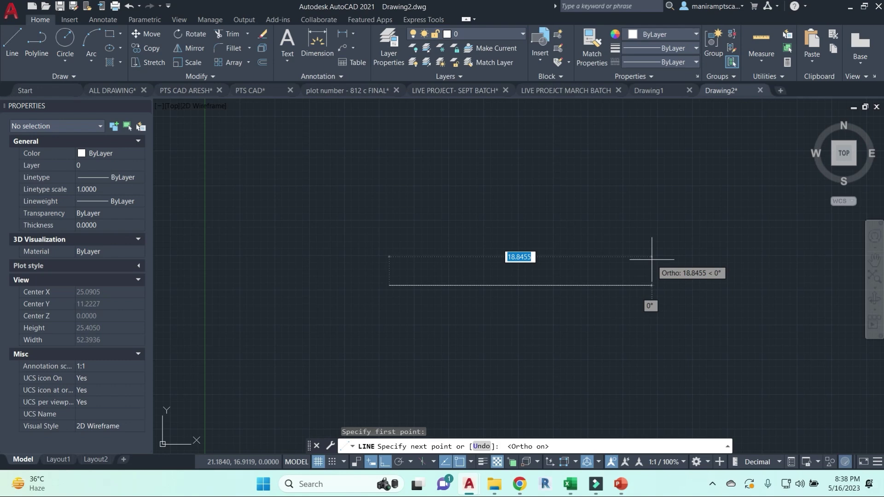
Lay out the line as consecutive horizontal collinear segments, finish it and select several of its segments separately
{"action": "left_click", "coordinate": [473, 284]}
{"action": "left_click", "coordinate": [603, 293]}
{"action": "left_click", "coordinate": [674, 285]}
{"action": "key", "text": "Escape"}
{"action": "left_click", "coordinate": [631, 280]}
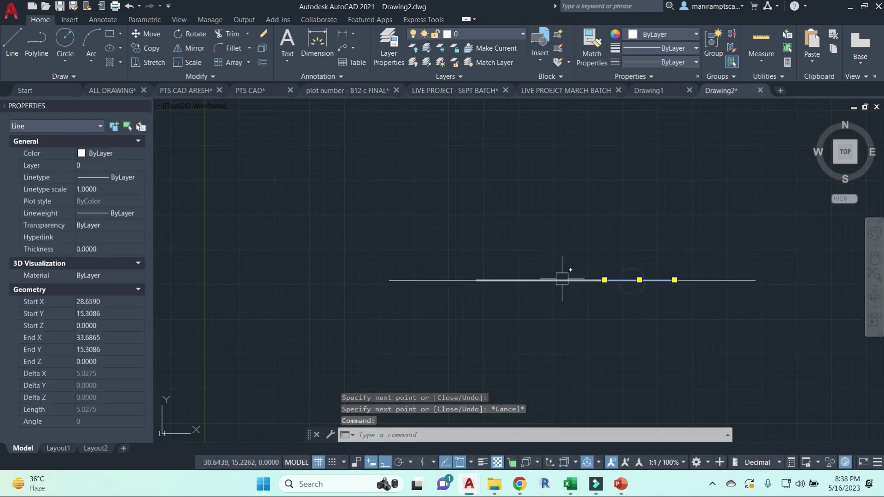
{"action": "left_click", "coordinate": [562, 279]}
{"action": "left_click", "coordinate": [442, 280]}
{"action": "key", "text": "Escape"}
Draw a separate short horizontal line above the long segmented line
{"action": "type", "text": "l"}
{"action": "key", "text": "Return"}
{"action": "left_click", "coordinate": [484, 199]}
{"action": "left_click", "coordinate": [600, 199]}
{"action": "key", "text": "Escape"}
Draw another horizontal line between the short line and the long segmented line, and select it to check it
{"action": "type", "text": "l"}
{"action": "key", "text": "Return"}
{"action": "left_click", "coordinate": [512, 227]}
{"action": "left_click", "coordinate": [622, 226]}
{"action": "key", "text": "Escape"}
{"action": "key", "text": "Escape"}
{"action": "key", "text": "Escape"}
{"action": "left_click", "coordinate": [595, 227]}
{"action": "key", "text": "Escape"}
Draw a third short horizontal line just above the other two short lines
{"action": "type", "text": "l"}
{"action": "key", "text": "Return"}
{"action": "left_click", "coordinate": [481, 180]}
{"action": "left_click", "coordinate": [588, 148]}
{"action": "key", "text": "Escape"}
{"action": "left_click", "coordinate": [555, 146]}
{"action": "key", "text": "Escape"}
Draw a fourth horizontal line above all the existing ones and end the command
{"action": "key", "text": "Escape"}
{"action": "type", "text": "l"}
{"action": "key", "text": "Return"}
{"action": "left_click", "coordinate": [475, 153]}
{"action": "left_click", "coordinate": [606, 153]}
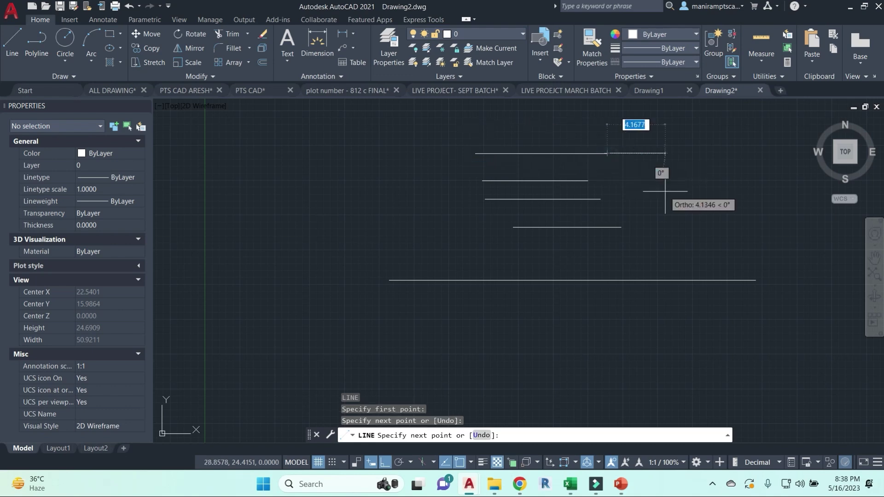
{"action": "key", "text": "Return"}
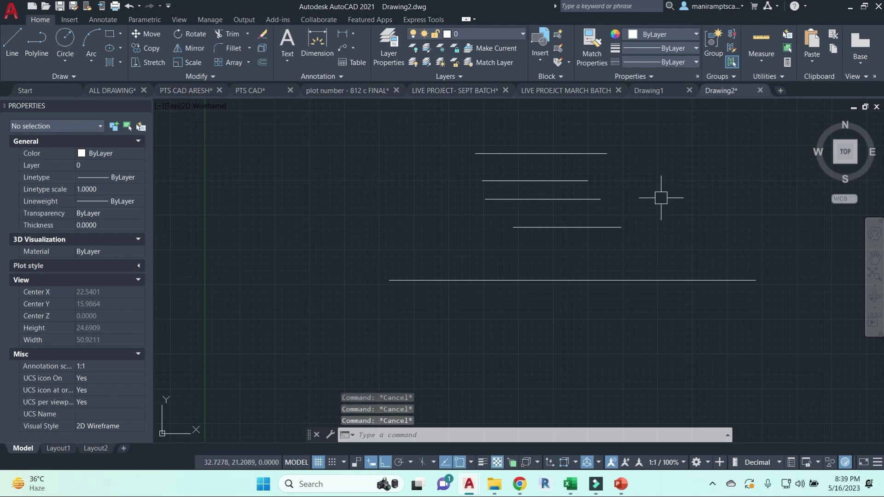
Start a continuous orthogonal line above the short lines, running right, down, right and far up
{"action": "key", "text": "Return"}
{"action": "middle_click_drag", "start_coordinate": [612, 204], "coordinate": [578, 317]}
{"action": "left_click", "coordinate": [530, 206]}
{"action": "left_click", "coordinate": [679, 207]}
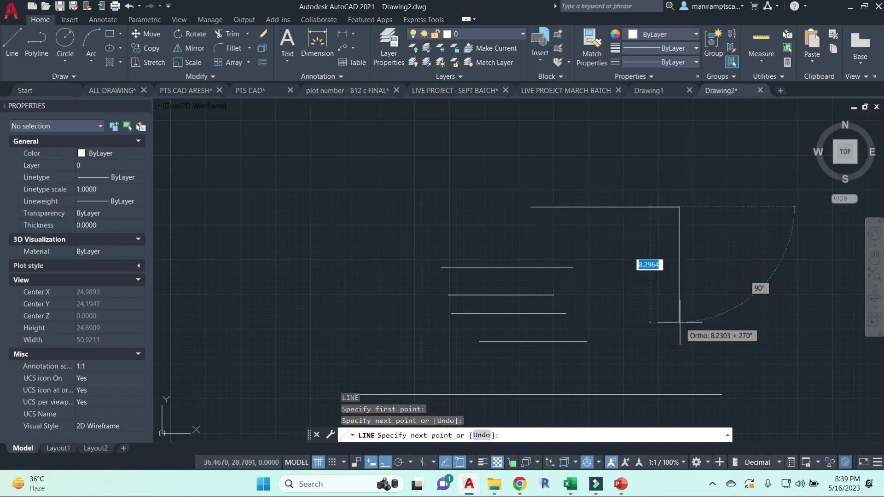
{"action": "left_click", "coordinate": [678, 322]}
{"action": "left_click", "coordinate": [786, 322]}
{"action": "left_click", "coordinate": [787, 152]}
Continue the line left across the top, down, and around a narrow rectangular loop that ends below its start
{"action": "left_click", "coordinate": [471, 152]}
{"action": "left_click", "coordinate": [472, 258]}
{"action": "left_click", "coordinate": [321, 257]}
{"action": "left_click", "coordinate": [321, 180]}
{"action": "left_click", "coordinate": [374, 180]}
{"action": "left_click", "coordinate": [373, 306]}
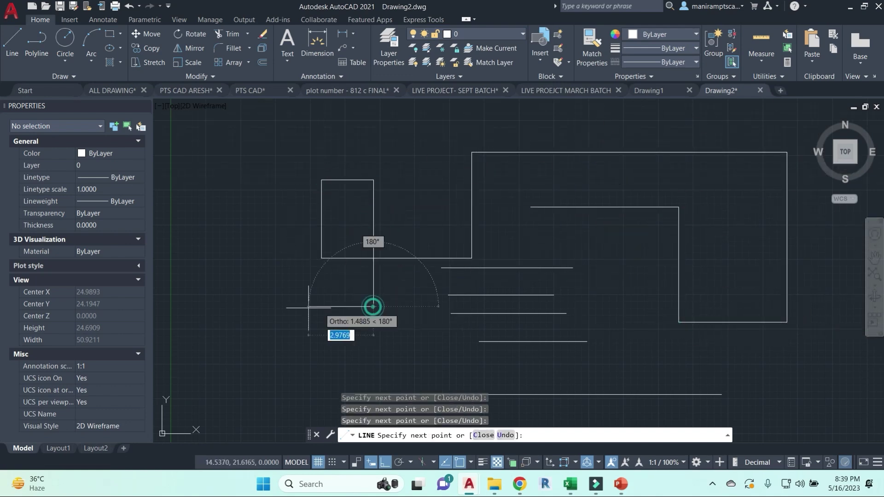
Extend the line through a wide loop that overlaps the narrow rectangle and returns to the same base level
{"action": "left_click", "coordinate": [249, 306]}
{"action": "left_click", "coordinate": [249, 228]}
{"action": "left_click", "coordinate": [422, 228]}
{"action": "left_click", "coordinate": [422, 167]}
{"action": "left_click", "coordinate": [340, 167]}
{"action": "left_click", "coordinate": [340, 306]}
Continue the line around a tall narrow strip on the far left and on into small steps along the lower edge
{"action": "left_click", "coordinate": [291, 306]}
{"action": "left_click", "coordinate": [291, 178]}
{"action": "left_click", "coordinate": [253, 177]}
{"action": "left_click", "coordinate": [253, 343]}
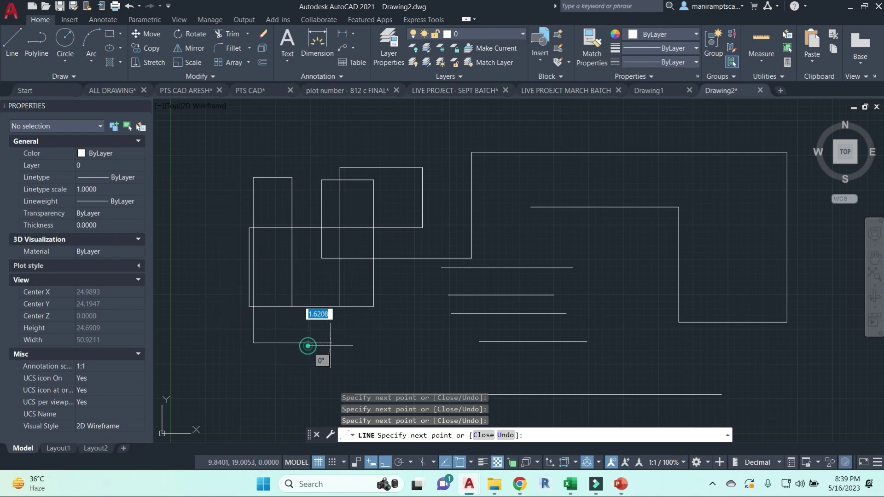
{"action": "left_click", "coordinate": [373, 343]}
{"action": "left_click", "coordinate": [401, 362]}
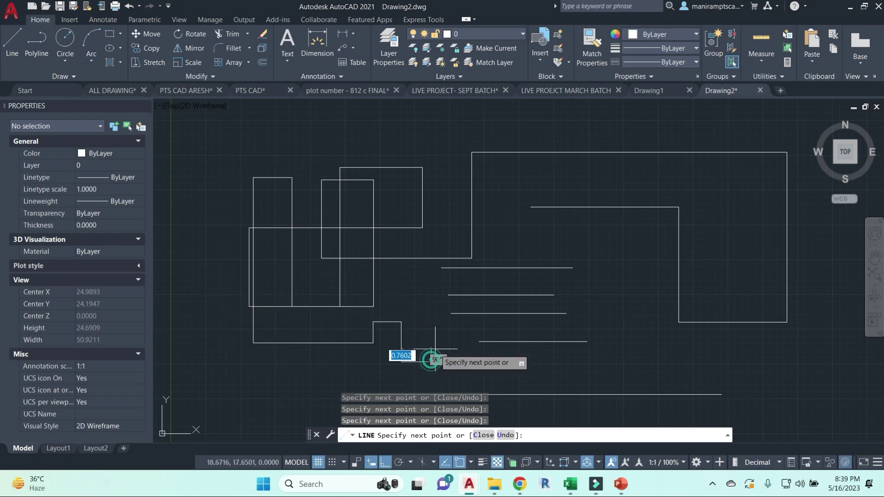
{"action": "left_click", "coordinate": [431, 362]}
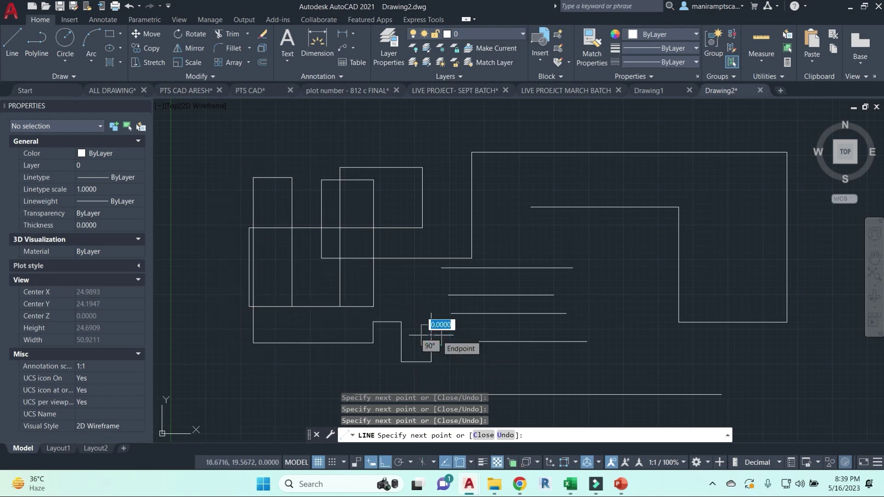
Examine the end of the running line repeatedly up close and in an overview of the whole figure
{"action": "scroll", "coordinate": [431, 334], "scroll_direction": "up", "scroll_amount": 2}
{"action": "scroll", "coordinate": [431, 335], "scroll_direction": "down", "scroll_amount": 5}
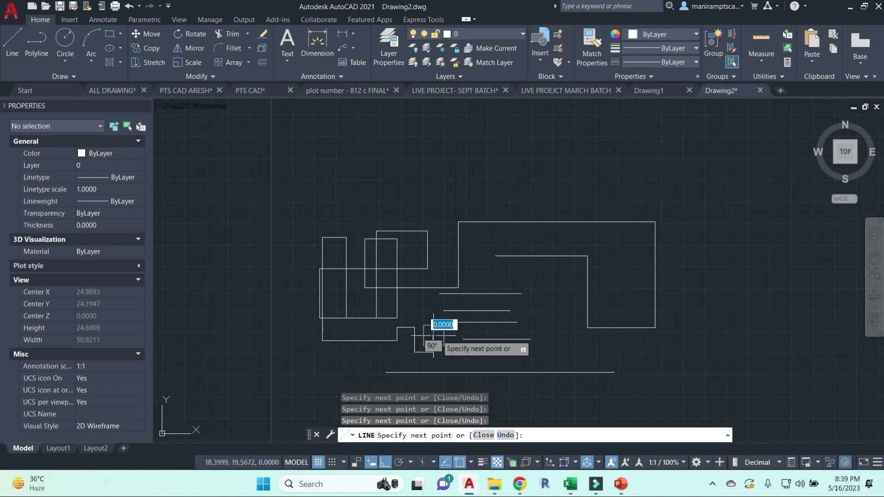
{"action": "scroll", "coordinate": [432, 335], "scroll_direction": "up", "scroll_amount": 1}
{"action": "scroll", "coordinate": [433, 336], "scroll_direction": "up", "scroll_amount": 3}
{"action": "scroll", "coordinate": [432, 336], "scroll_direction": "down", "scroll_amount": 3}
{"action": "left_click", "coordinate": [433, 336]}
{"action": "scroll", "coordinate": [432, 336], "scroll_direction": "up", "scroll_amount": 3}
{"action": "scroll", "coordinate": [438, 335], "scroll_direction": "down", "scroll_amount": 3}
{"action": "scroll", "coordinate": [455, 318], "scroll_direction": "up", "scroll_amount": 3}
{"action": "scroll", "coordinate": [461, 305], "scroll_direction": "down", "scroll_amount": 1}
{"action": "scroll", "coordinate": [461, 305], "scroll_direction": "down", "scroll_amount": 5}
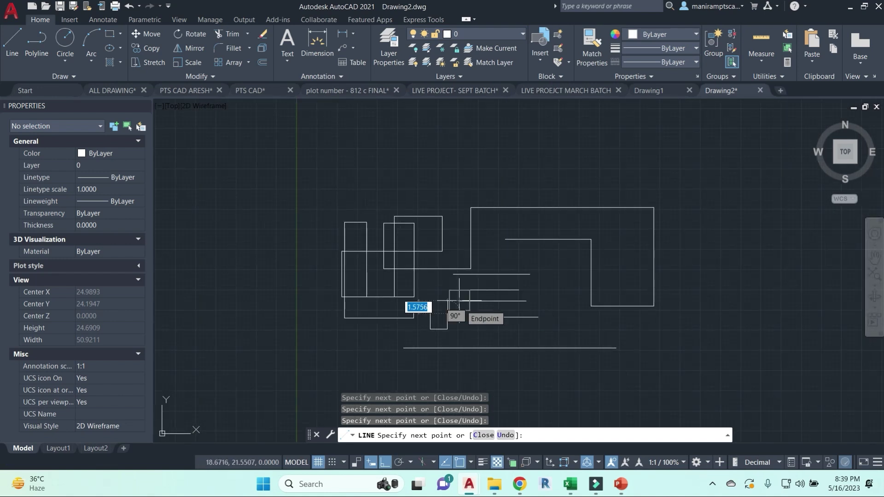
End the running orthogonal line at the last small step below the far-left rectangles
{"action": "mouse_move", "coordinate": [460, 305]}
{"action": "middle_mouse_down"}
{"action": "mouse_move", "coordinate": [718, 272]}
{"action": "mouse_move", "coordinate": [464, 273]}
{"action": "mouse_move", "coordinate": [402, 302]}
{"action": "mouse_move", "coordinate": [627, 359]}
{"action": "mouse_move", "coordinate": [415, 273]}
{"action": "mouse_move", "coordinate": [401, 278]}
{"action": "middle_mouse_up"}
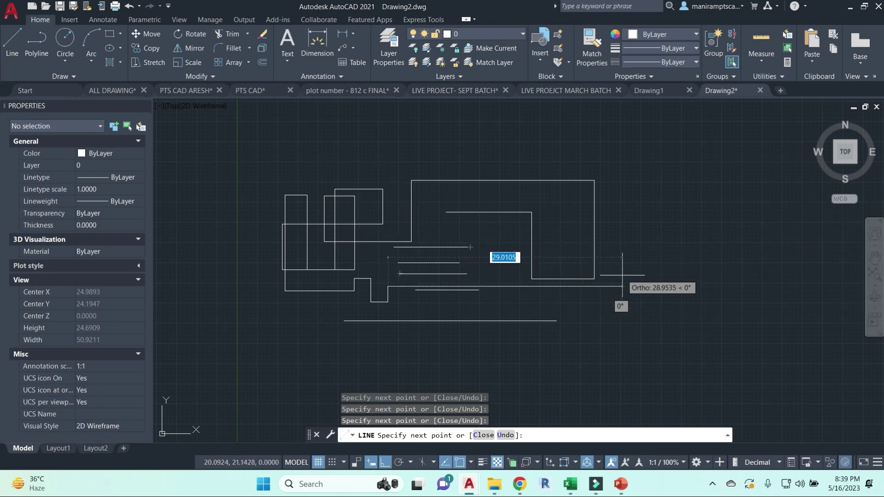
{"action": "key", "text": "Escape"}
{"action": "key", "text": "Escape"}
{"action": "key", "text": "Escape"}
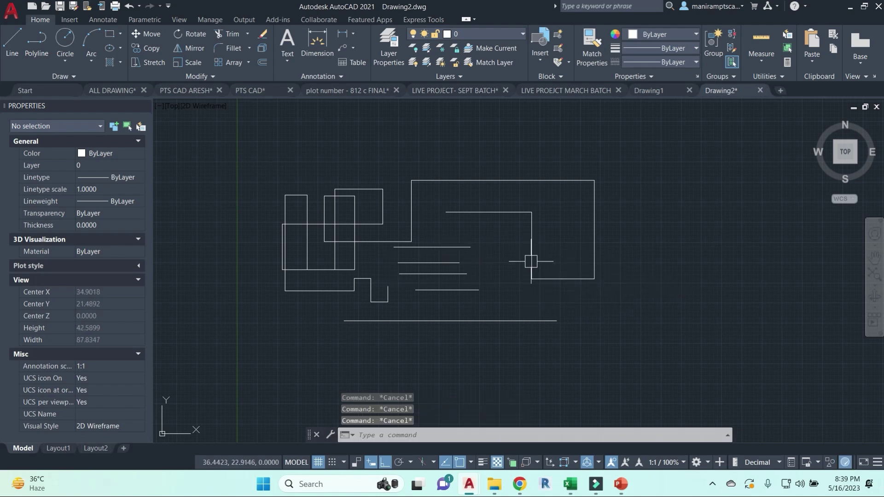
Start a new line in the empty area to the right of the figures and turn Ortho mode off
{"action": "type", "text": "l"}
{"action": "key", "text": "Return"}
{"action": "middle_click_drag", "start_coordinate": [630, 222], "coordinate": [518, 262]}
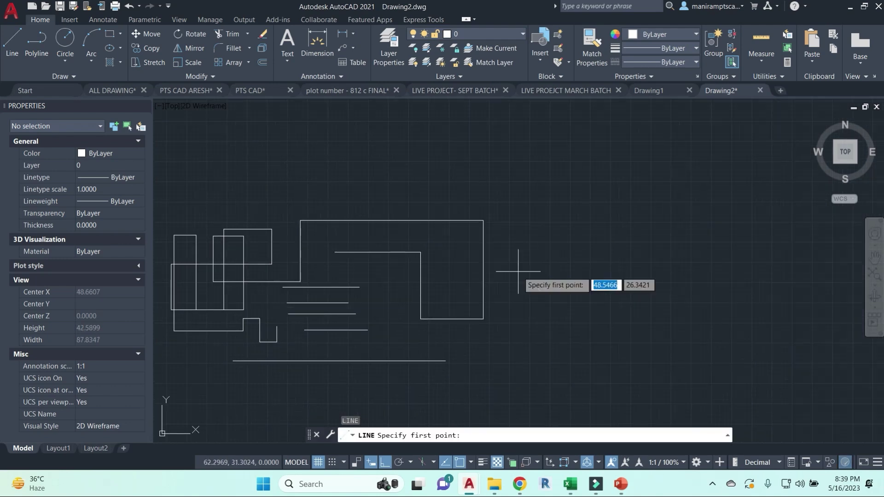
{"action": "left_click", "coordinate": [590, 261]}
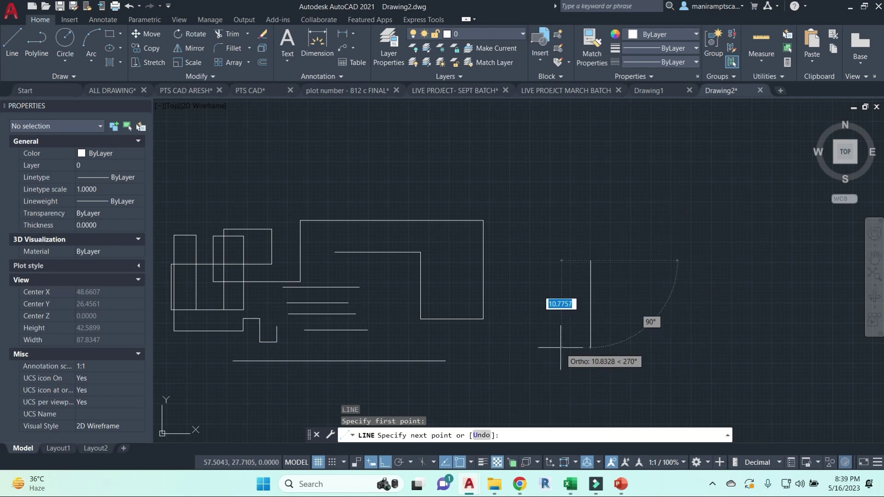
{"action": "left_click", "coordinate": [384, 462]}
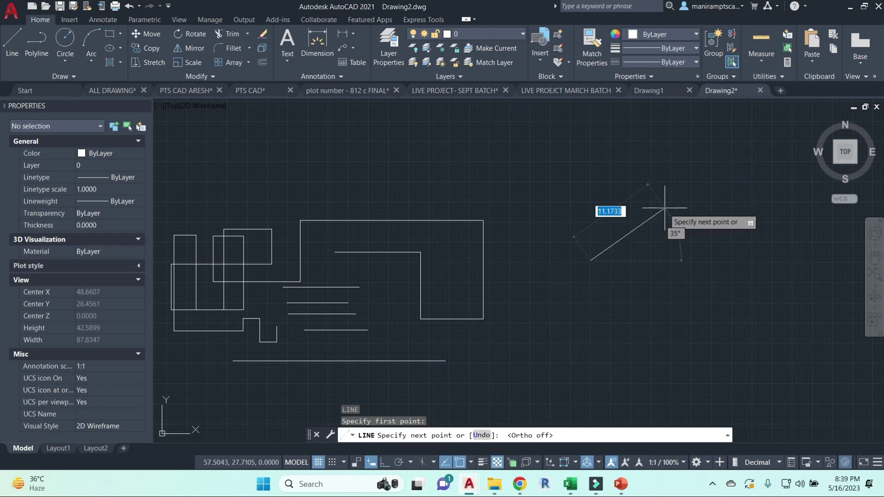
Draw a long freehand chain of crossing slanted segments in the empty area beside the orthogonal figures, and end the line
{"action": "left_click", "coordinate": [723, 167]}
{"action": "left_click", "coordinate": [632, 141]}
{"action": "left_click", "coordinate": [579, 188]}
{"action": "left_click", "coordinate": [553, 313]}
{"action": "left_click", "coordinate": [657, 334]}
{"action": "left_click", "coordinate": [667, 279]}
{"action": "left_click", "coordinate": [529, 206]}
{"action": "left_click", "coordinate": [538, 168]}
{"action": "left_click", "coordinate": [509, 325]}
{"action": "left_click", "coordinate": [526, 377]}
{"action": "left_click", "coordinate": [618, 380]}
{"action": "left_click", "coordinate": [741, 314]}
{"action": "left_click", "coordinate": [712, 254]}
{"action": "left_click", "coordinate": [619, 196]}
{"action": "left_click", "coordinate": [598, 152]}
{"action": "left_click", "coordinate": [618, 340]}
{"action": "left_click", "coordinate": [728, 293]}
{"action": "left_click", "coordinate": [773, 199]}
{"action": "left_click", "coordinate": [533, 340]}
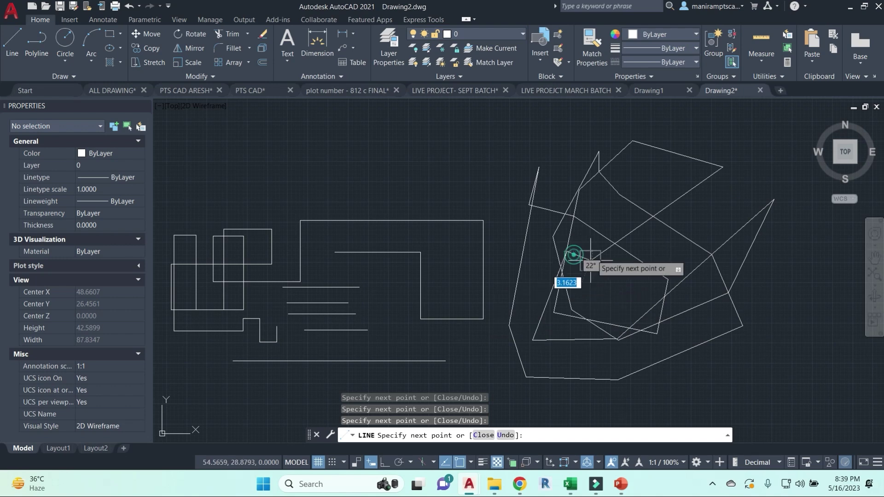
{"action": "left_click", "coordinate": [565, 255]}
{"action": "key", "text": "Escape"}
{"action": "left_click", "coordinate": [637, 286]}
{"action": "scroll", "coordinate": [638, 286], "scroll_direction": "down", "scroll_amount": 3}
{"action": "key", "text": "Escape"}
{"action": "key", "text": "Escape"}
{"action": "key", "text": "Escape"}
{"action": "key", "text": "Escape"}
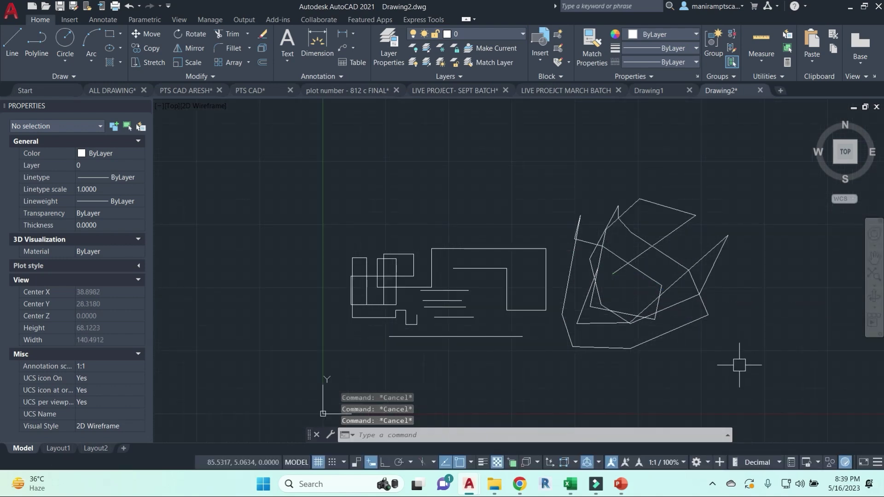
{"action": "left_click", "coordinate": [776, 368]}
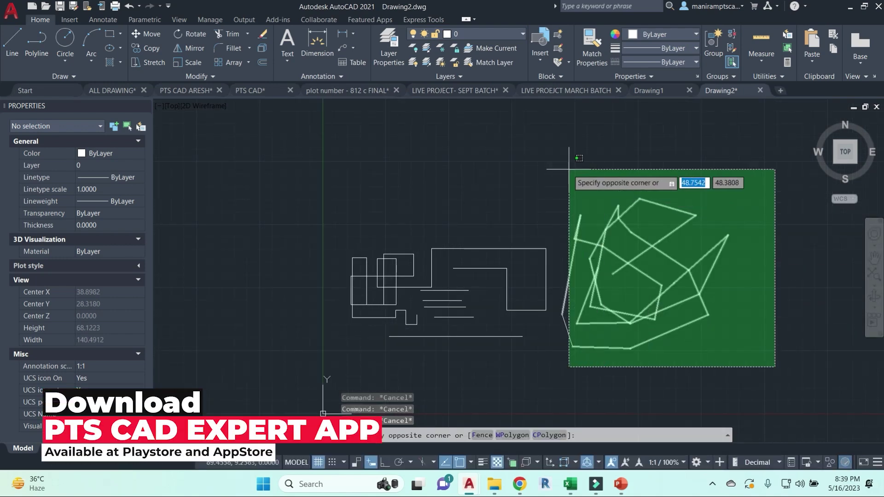
{"action": "key", "text": "Escape"}
{"action": "key", "text": "Escape"}
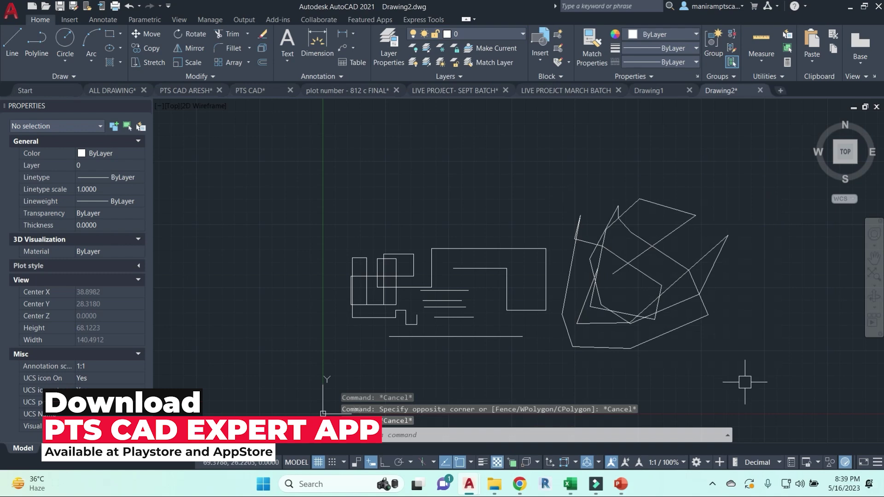
Erase the segments around the rightmost tip of the slanted figure individually
{"action": "left_click", "coordinate": [712, 267]}
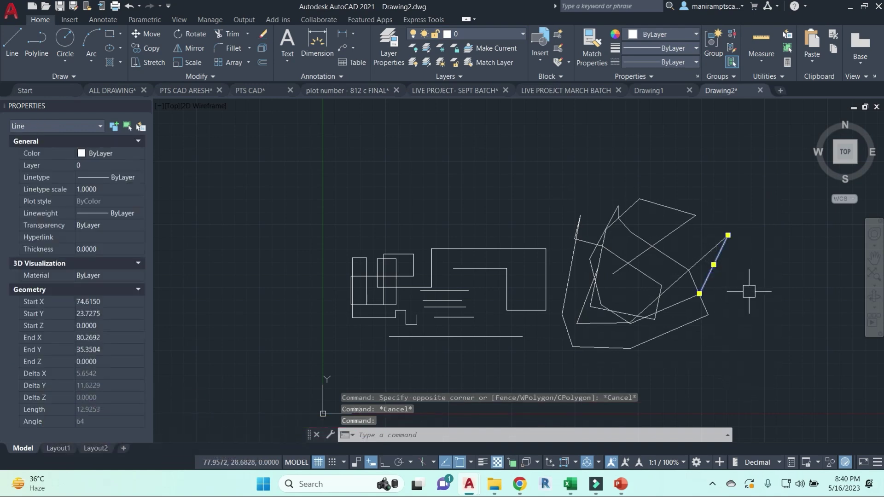
{"action": "type", "text": "e"}
{"action": "key", "text": "Return"}
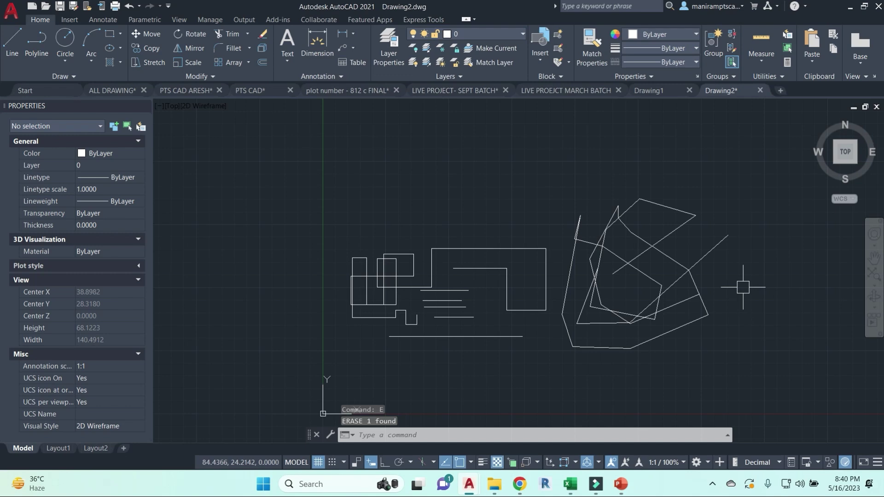
{"action": "left_click", "coordinate": [727, 239]}
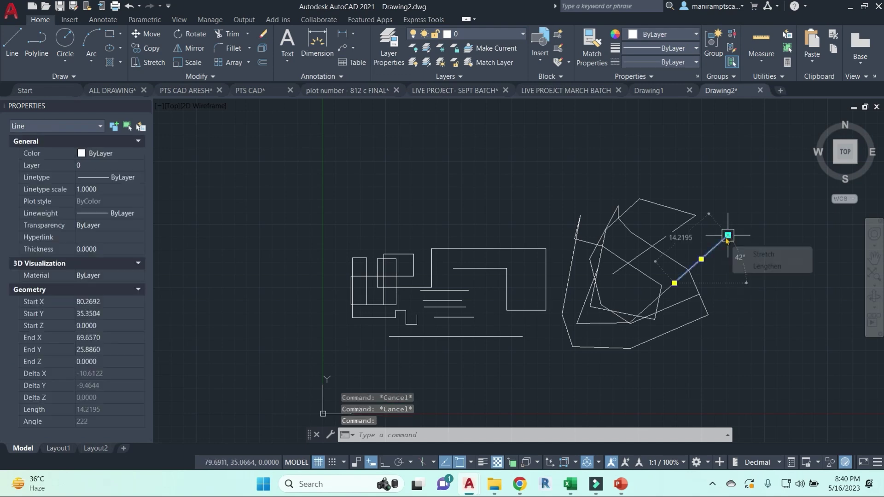
{"action": "key", "text": "Escape"}
{"action": "left_click", "coordinate": [713, 247]}
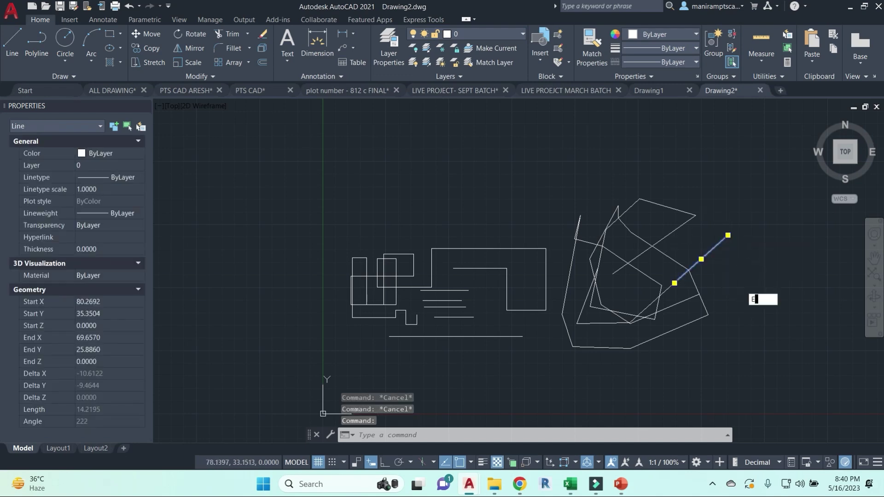
{"action": "key", "text": "Return"}
{"action": "key", "text": "Escape"}
{"action": "left_click", "coordinate": [741, 382]}
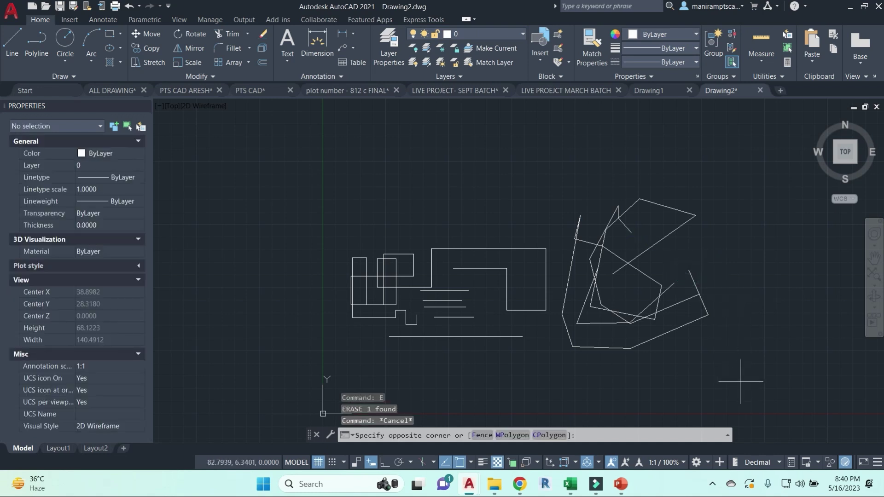
{"action": "key", "text": "Escape"}
{"action": "key", "text": "Escape"}
{"action": "mouse_move", "coordinate": [660, 253]}
{"action": "left_mouse_down"}
{"action": "mouse_move", "coordinate": [695, 168]}
{"action": "mouse_move", "coordinate": [414, 321]}
{"action": "mouse_move", "coordinate": [473, 375]}
{"action": "mouse_move", "coordinate": [707, 313]}
{"action": "mouse_move", "coordinate": [771, 339]}
{"action": "left_mouse_up"}
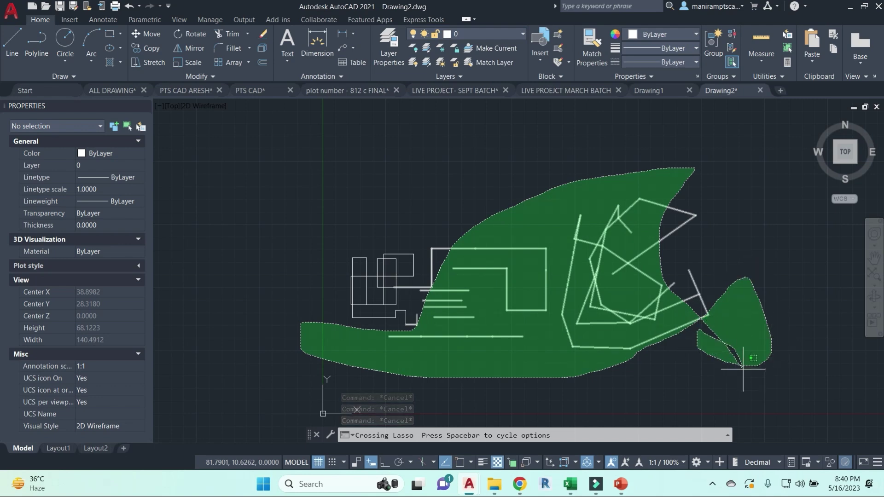
{"action": "left_click_drag", "start_coordinate": [753, 384], "coordinate": [767, 375]}
{"action": "key", "text": "Escape"}
{"action": "key", "text": "Escape"}
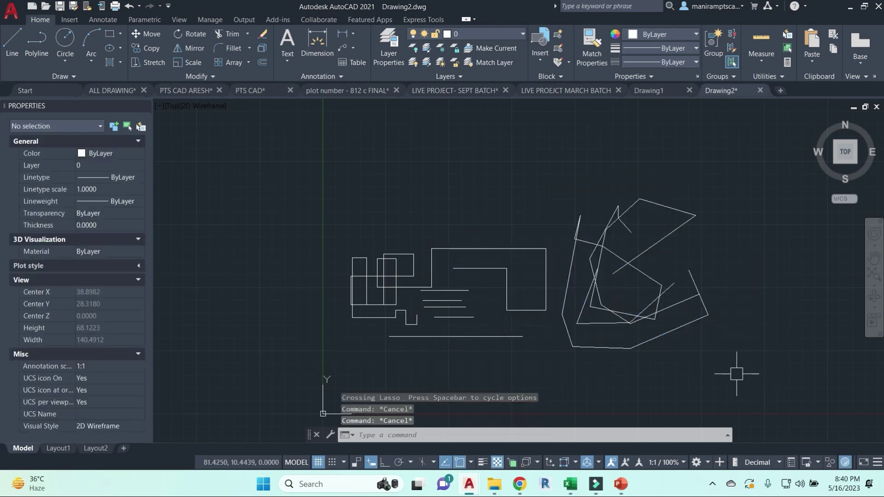
Select the rest of the slanted figure with a crossing window and erase it
{"action": "left_click", "coordinate": [720, 369]}
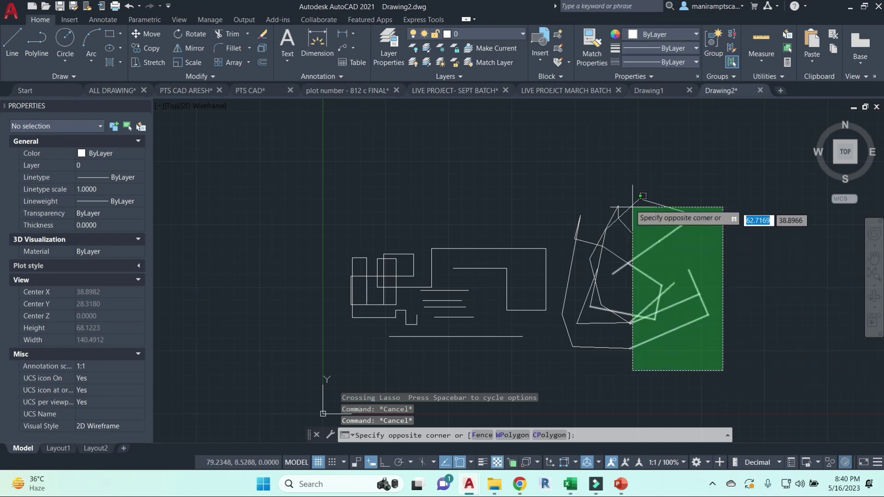
{"action": "left_click", "coordinate": [565, 171]}
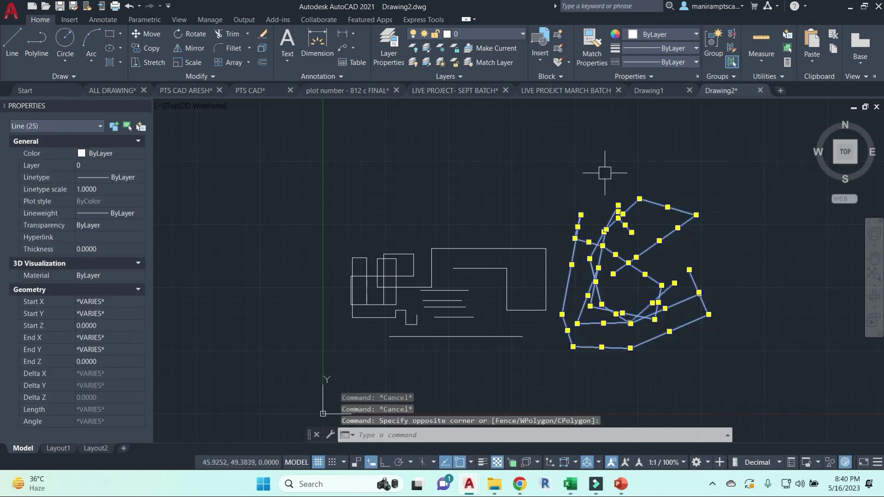
{"action": "key", "text": "Return"}
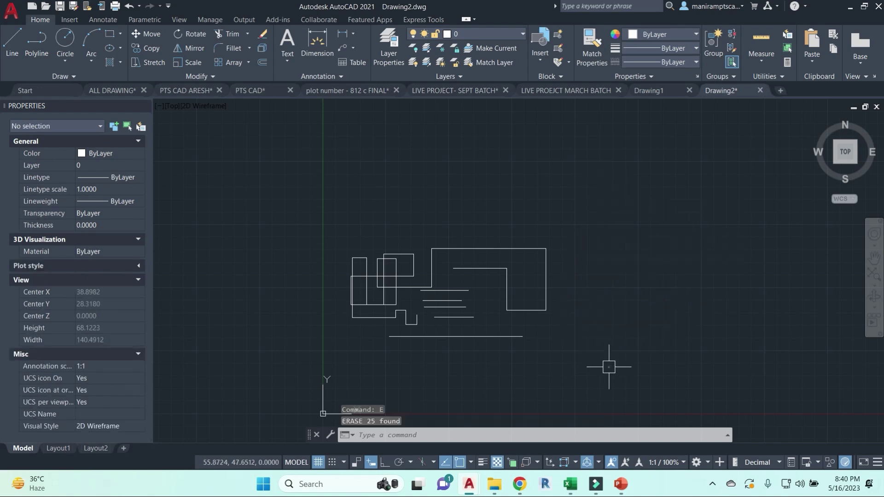
Erase all remaining orthogonal lines with two crossing windows, first the right-hand lines and then the left-hand ones
{"action": "left_click", "coordinate": [634, 387]}
{"action": "left_click", "coordinate": [451, 179]}
{"action": "type", "text": "E"}
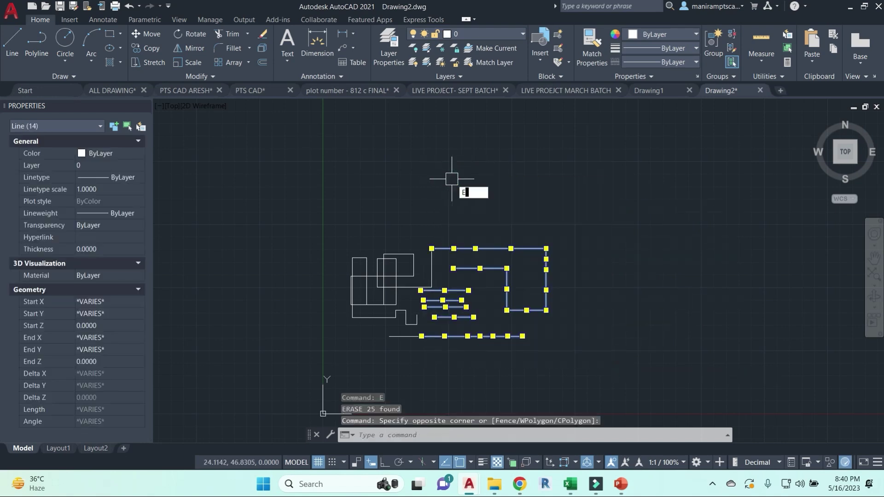
{"action": "key", "text": "Return"}
{"action": "left_click", "coordinate": [496, 382]}
{"action": "left_click", "coordinate": [307, 178]}
{"action": "type", "text": "E"}
{"action": "key", "text": "Return"}
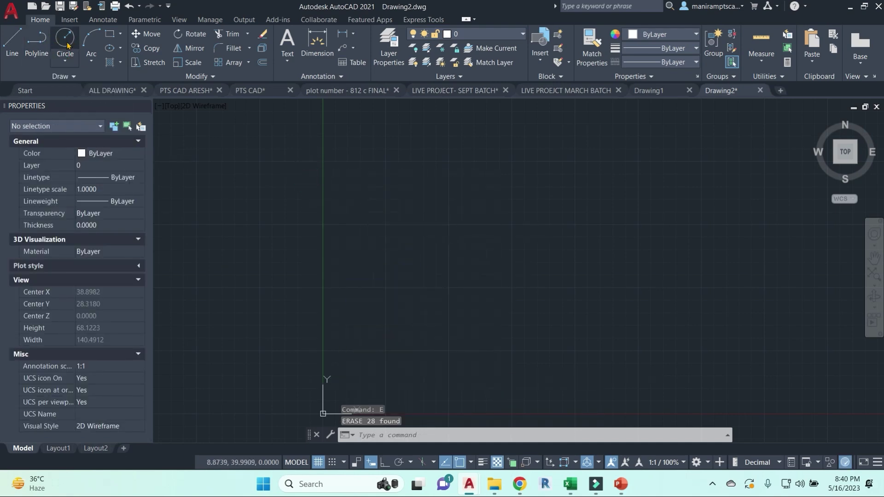
Draw a series of large overlapping circles with slightly offset centres in the middle of the drawing area
{"action": "left_click", "coordinate": [67, 44]}
{"action": "left_click", "coordinate": [488, 268]}
{"action": "left_click", "coordinate": [552, 189]}
{"action": "key", "text": "Return"}
{"action": "left_click", "coordinate": [493, 258]}
{"action": "left_click", "coordinate": [596, 203]}
{"action": "key", "text": "Return"}
{"action": "left_click", "coordinate": [505, 249]}
{"action": "left_click", "coordinate": [593, 232]}
{"action": "key", "text": "Return"}
{"action": "left_click", "coordinate": [527, 269]}
{"action": "left_click", "coordinate": [693, 253]}
{"action": "key", "text": "Return"}
{"action": "left_click", "coordinate": [532, 260]}
{"action": "left_click", "coordinate": [647, 249]}
Add several smaller overlapping circles inside the large ones and end the Circle command
{"action": "key", "text": "Return"}
{"action": "left_click", "coordinate": [543, 259]}
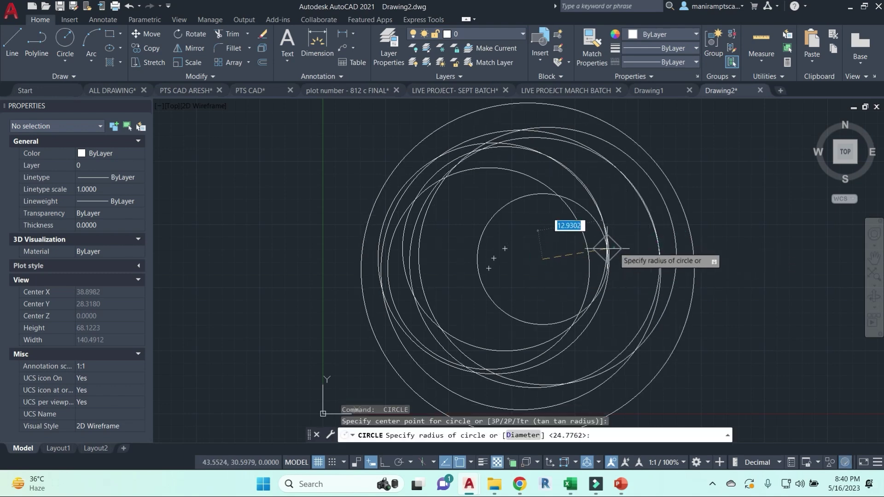
{"action": "left_click", "coordinate": [591, 252]}
{"action": "key", "text": "Return"}
{"action": "left_click", "coordinate": [507, 256]}
{"action": "left_click", "coordinate": [574, 250]}
{"action": "key", "text": "Return"}
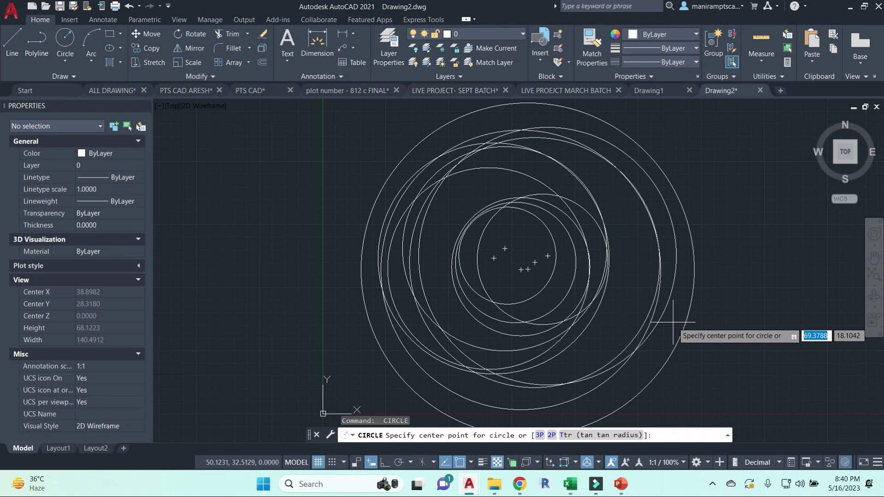
{"action": "key", "text": "Escape"}
Select all the circles with a crossing window and erase them
{"action": "left_click", "coordinate": [825, 327]}
{"action": "left_click", "coordinate": [411, 243]}
{"action": "type", "text": "e"}
{"action": "key", "text": "Return"}
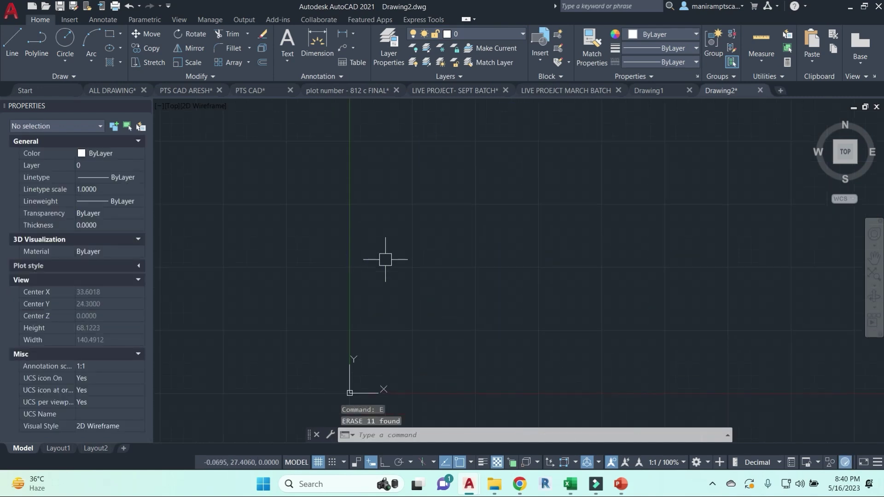
Close the Properties palette
{"action": "left_click", "coordinate": [11, 42]}
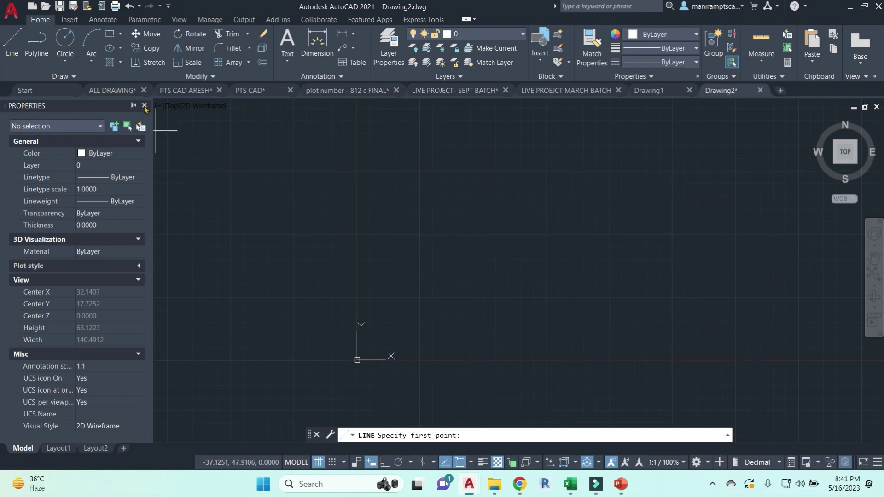
{"action": "left_click", "coordinate": [144, 106]}
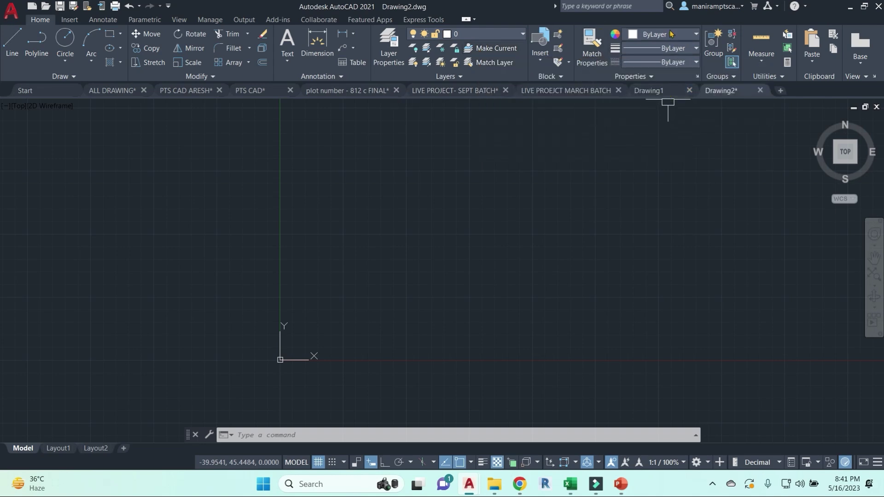
Draw one freehand circle in the empty area above and to the right of the origin
{"action": "type", "text": "c"}
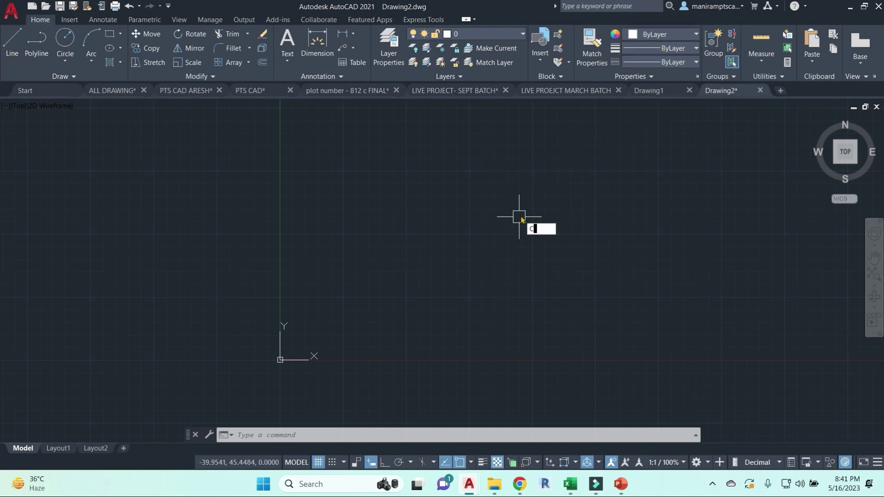
{"action": "key", "text": "Return"}
{"action": "left_click", "coordinate": [546, 231]}
{"action": "left_click", "coordinate": [595, 199]}
Change the circle's colour to red (237,31,36) and deselect it
{"action": "left_click", "coordinate": [588, 197]}
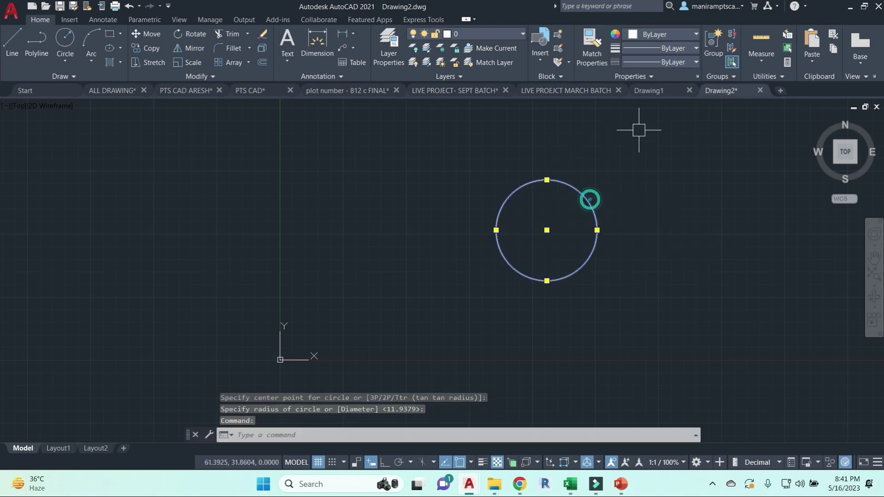
{"action": "left_click", "coordinate": [663, 34]}
{"action": "left_click", "coordinate": [664, 103]}
{"action": "key", "text": "Escape"}
{"action": "key", "text": "Escape"}
{"action": "key", "text": "Escape"}
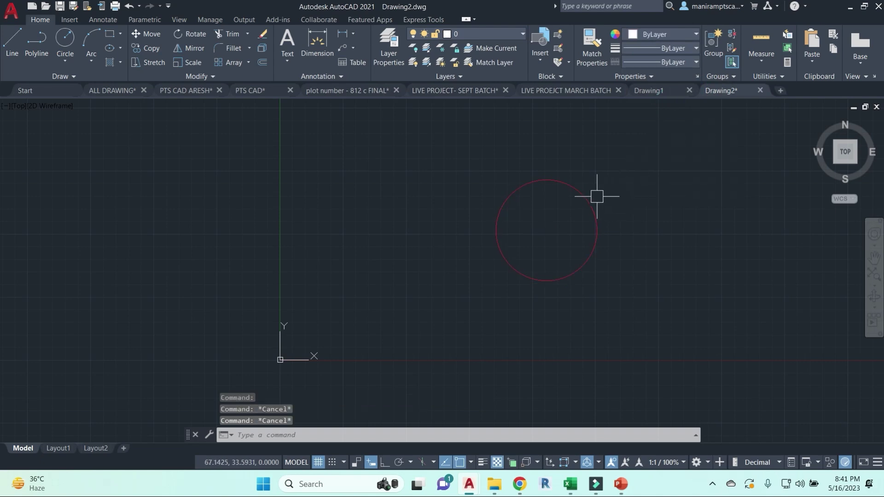
{"action": "left_click", "coordinate": [590, 196]}
{"action": "left_click", "coordinate": [681, 61]}
{"action": "left_click", "coordinate": [638, 120]}
{"action": "key", "text": "Escape"}
{"action": "key", "text": "Escape"}
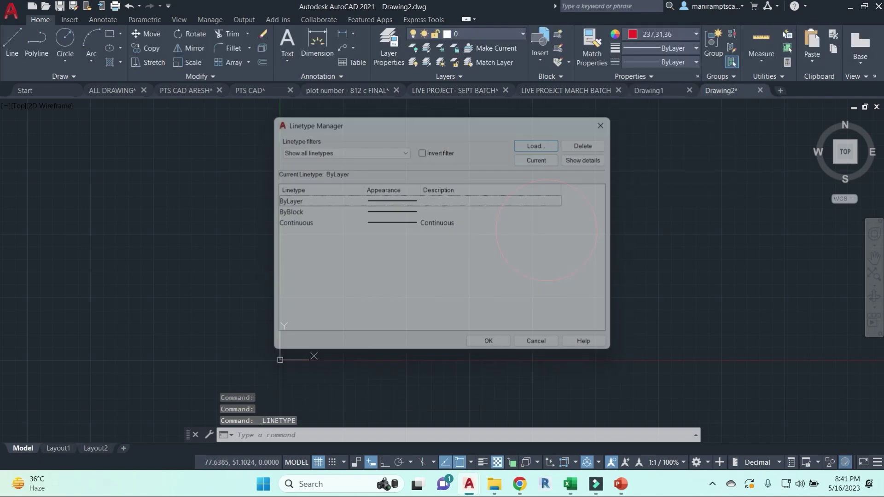
Set the red circle's lineweight to 0.90 mm and deselect it
{"action": "left_click", "coordinate": [585, 195]}
{"action": "left_click", "coordinate": [677, 48]}
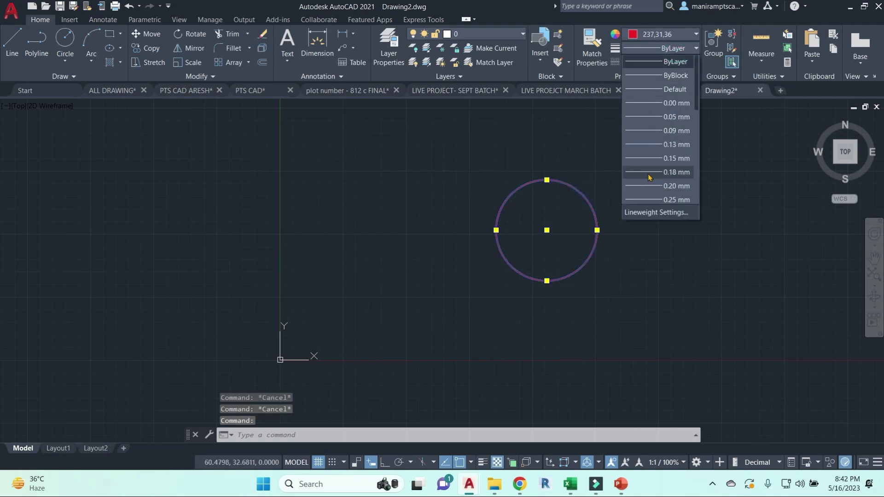
{"action": "scroll", "coordinate": [652, 182], "scroll_direction": "down", "scroll_amount": 3}
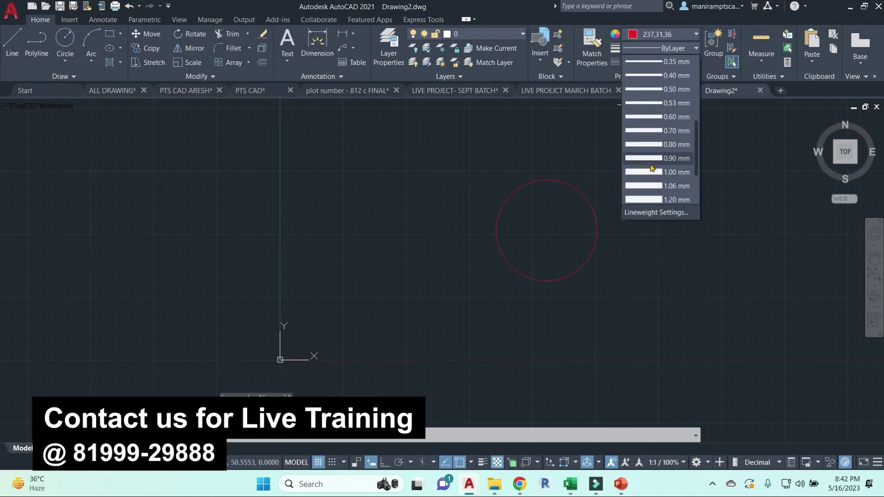
{"action": "left_click", "coordinate": [654, 170]}
{"action": "key", "text": "Escape"}
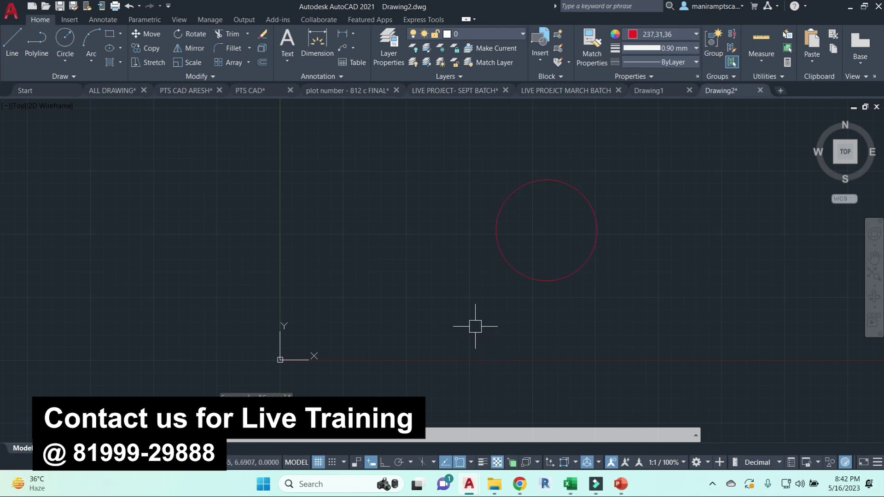
Turn on the display of lineweights in the lineweight settings, and undo that display change
{"action": "type", "text": "lw"}
{"action": "key", "text": "Return"}
{"action": "left_click", "coordinate": [438, 215]}
{"action": "left_click", "coordinate": [386, 294]}
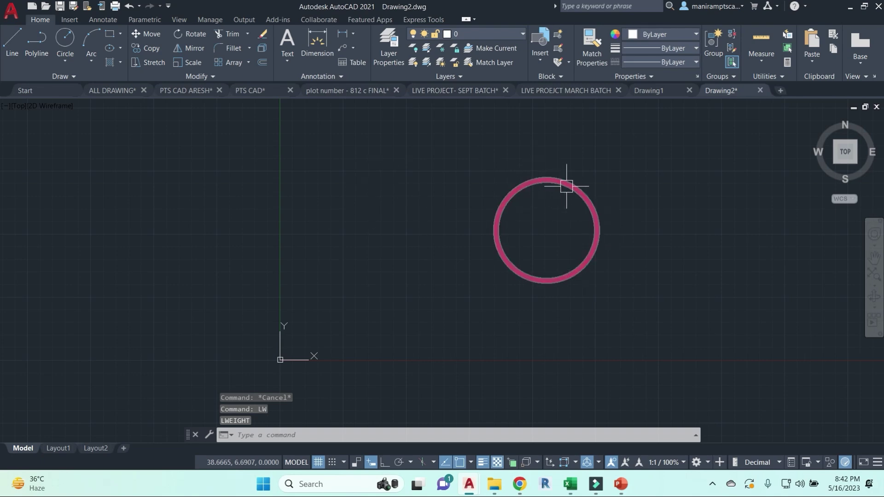
{"action": "key", "text": "ctrl+z"}
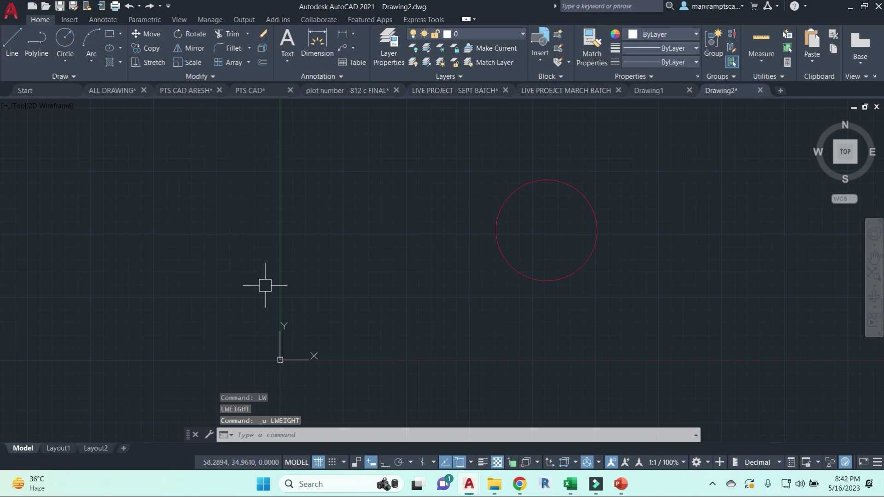
{"action": "left_click", "coordinate": [273, 435]}
{"action": "left_click", "coordinate": [437, 329]}
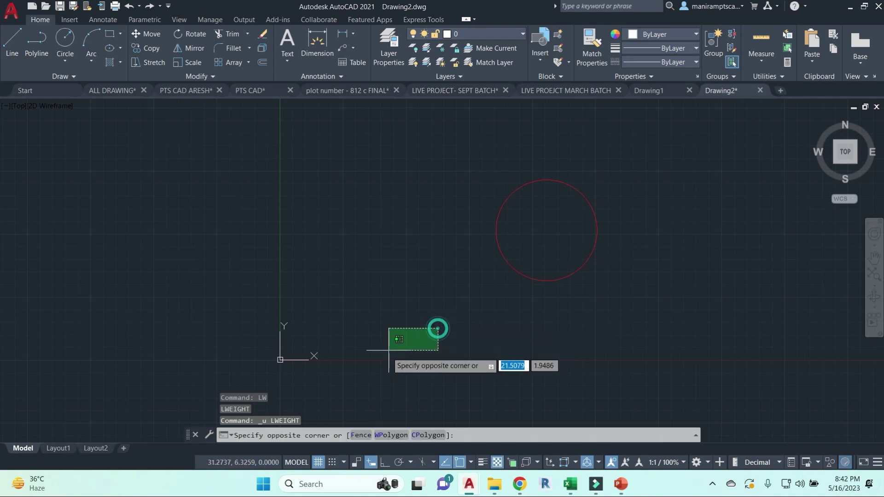
{"action": "left_click", "coordinate": [385, 355]}
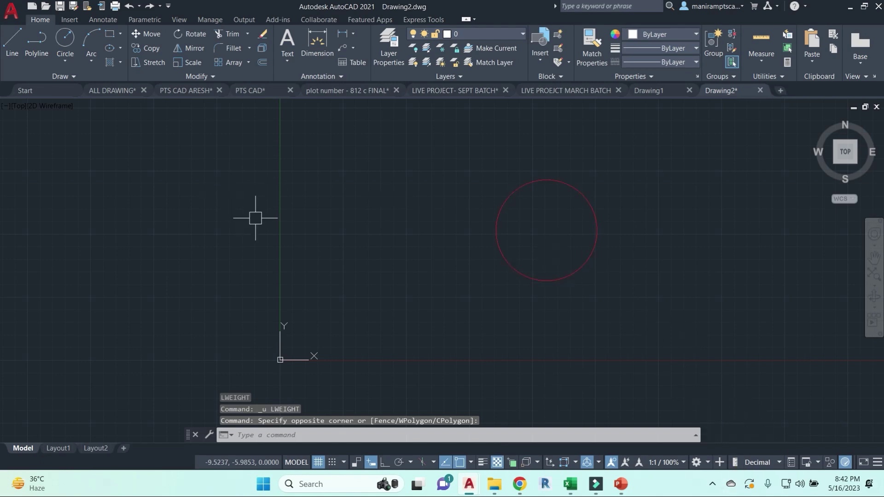
Start a line at 0,0, turn Ortho on, and draw a horizontal segment 20 units long toward positive X
{"action": "left_click", "coordinate": [14, 40]}
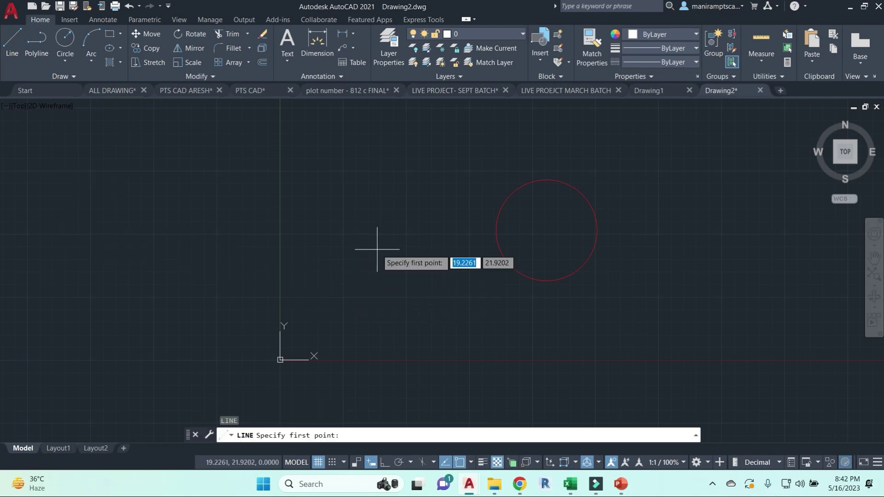
{"action": "type", "text": "0"}
{"action": "key", "text": "Tab"}
{"action": "type", "text": "0"}
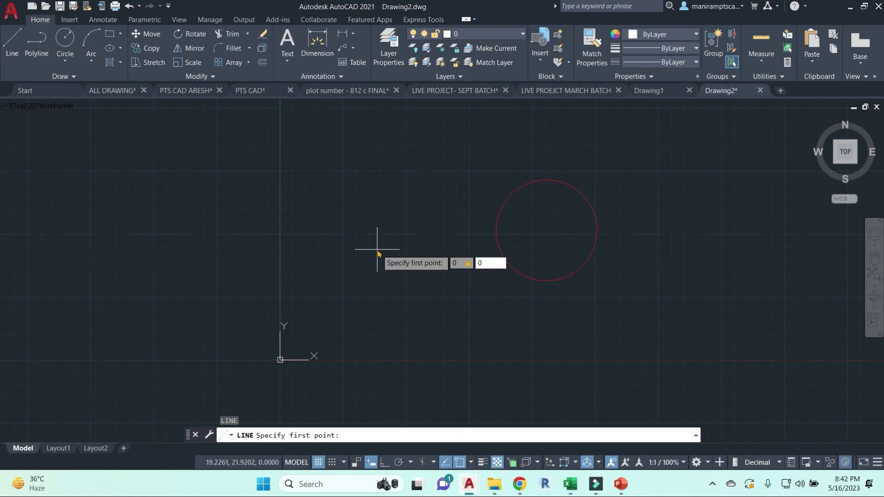
{"action": "key", "text": "Return"}
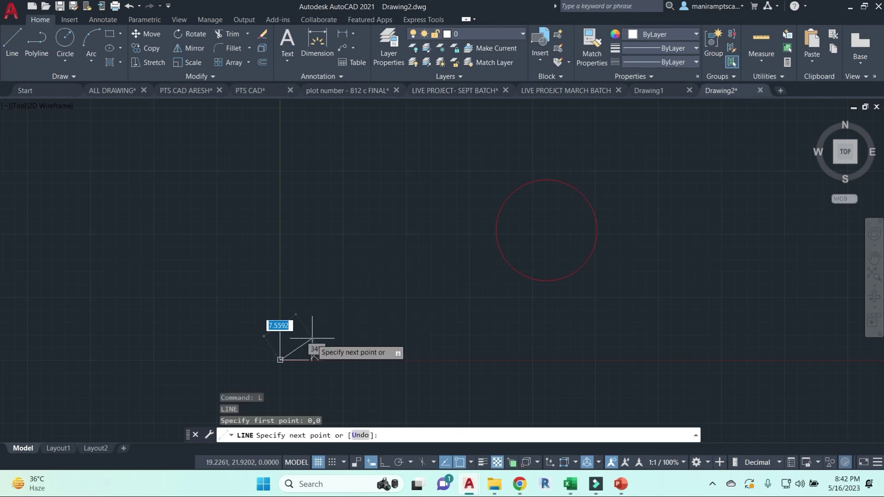
{"action": "middle_click_drag", "start_coordinate": [402, 278], "coordinate": [501, 208]}
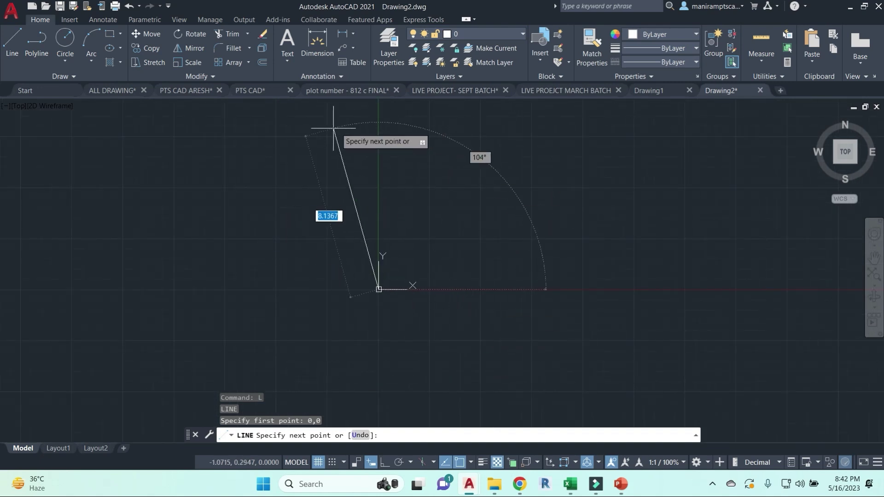
{"action": "middle_click_drag", "start_coordinate": [590, 189], "coordinate": [576, 217]}
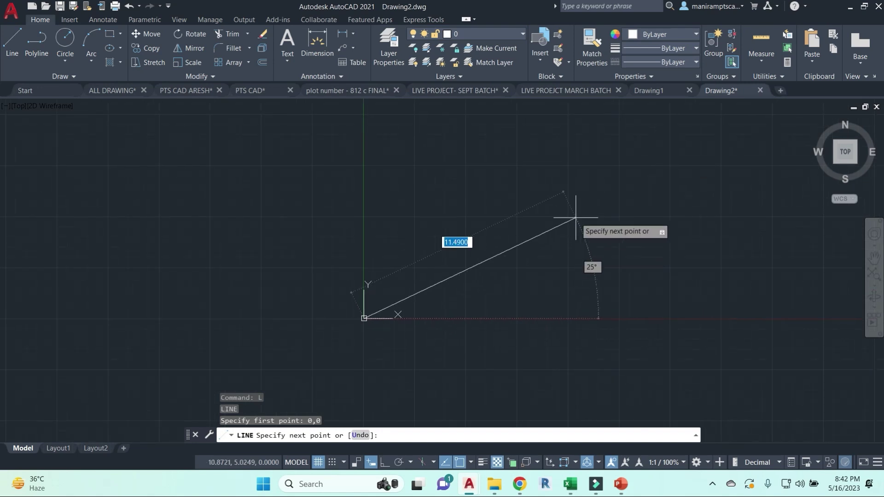
{"action": "key", "text": "F8"}
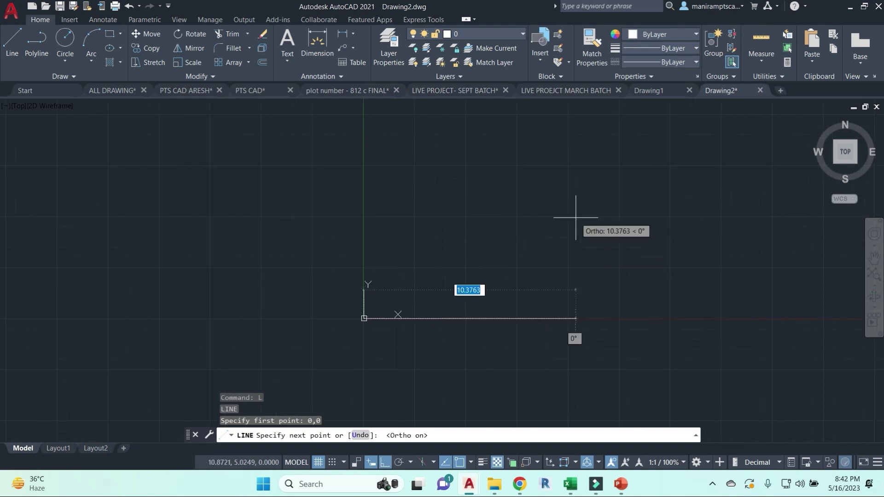
{"action": "scroll", "coordinate": [471, 233], "scroll_direction": "down", "scroll_amount": 3}
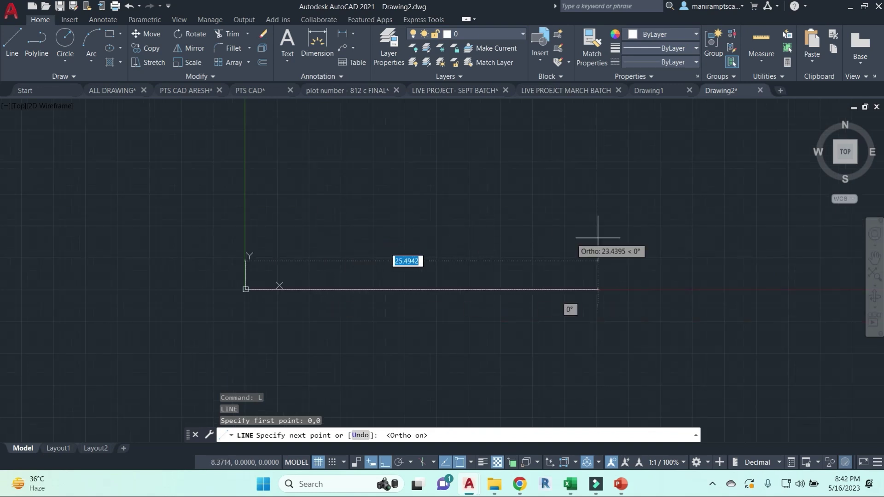
{"action": "type", "text": "20"}
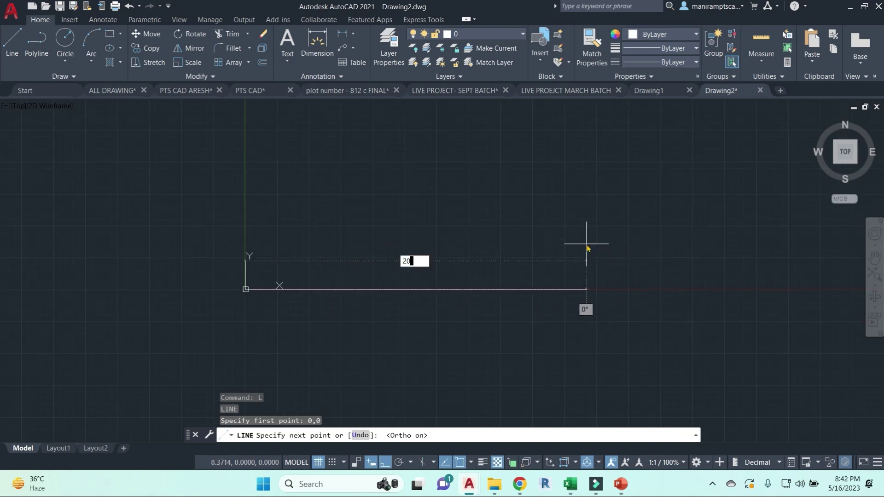
{"action": "key", "text": "Return"}
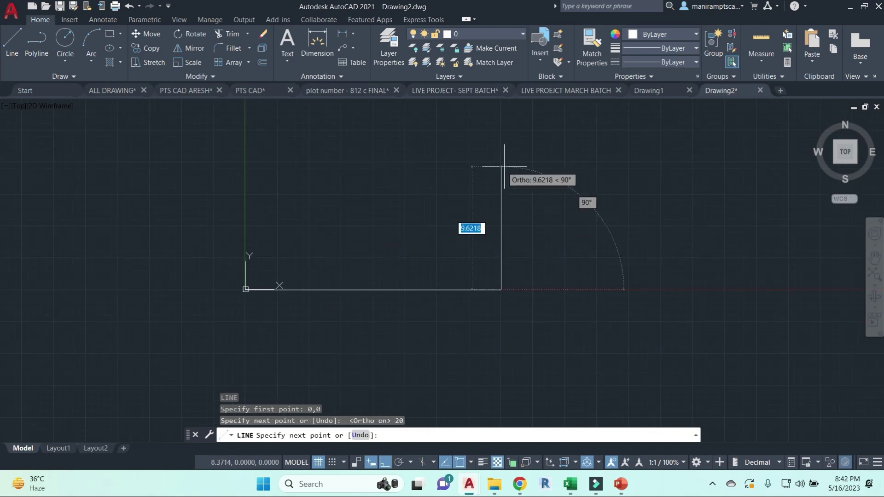
Continue the line 30 units straight up and 10 units horizontally back toward the Y axis
{"action": "type", "text": "3"}
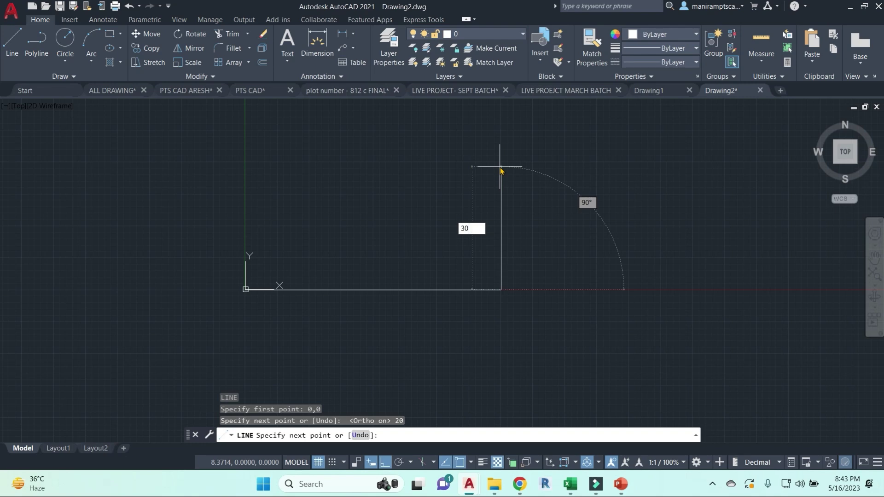
{"action": "type", "text": "0"}
{"action": "key", "text": "Return"}
{"action": "scroll", "coordinate": [490, 173], "scroll_direction": "down", "scroll_amount": 3}
{"action": "middle_click_drag", "start_coordinate": [474, 184], "coordinate": [502, 325]}
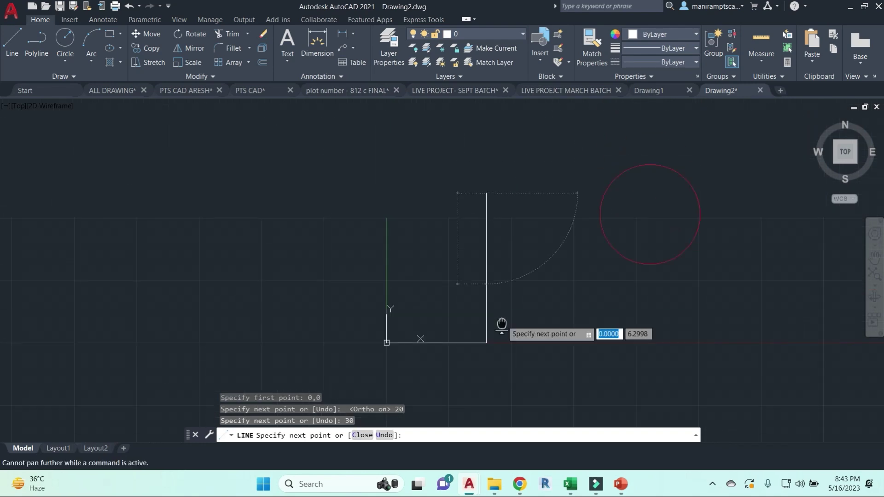
{"action": "type", "text": "1"}
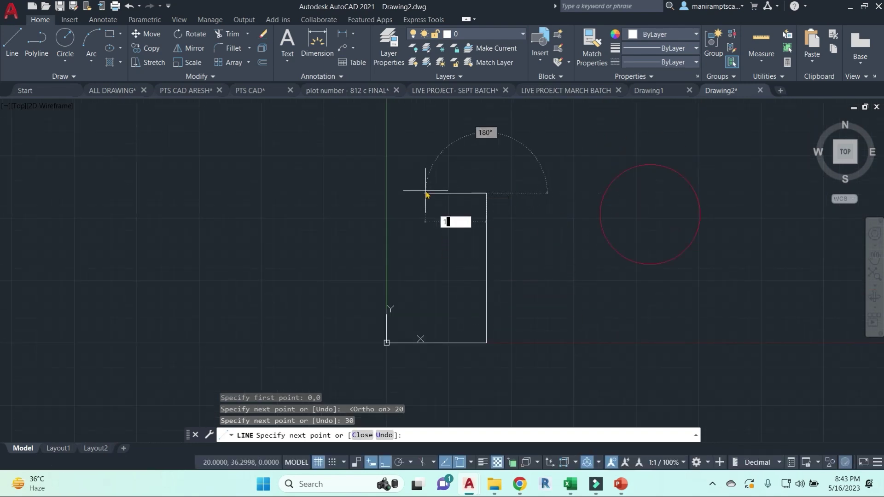
{"action": "type", "text": "0"}
{"action": "key", "text": "Return"}
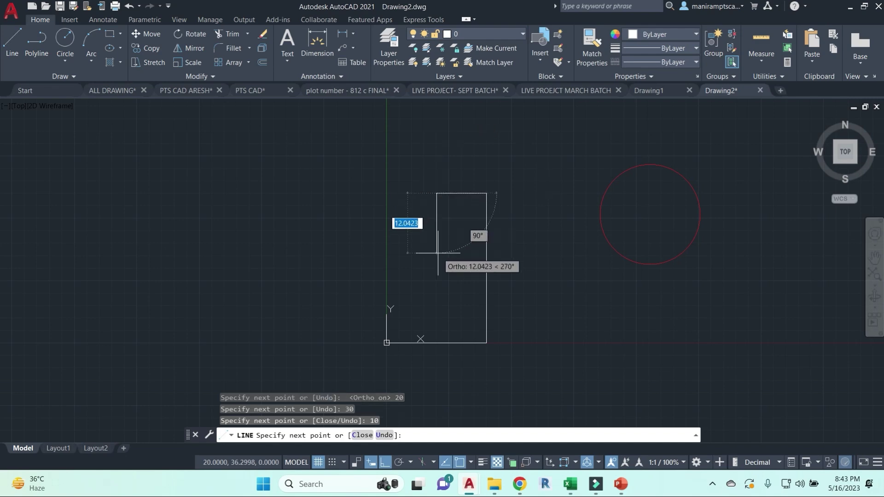
Add the 2-unit downward and 10-unit leftward segments of the step, and close the outline at the origin
{"action": "type", "text": "2"}
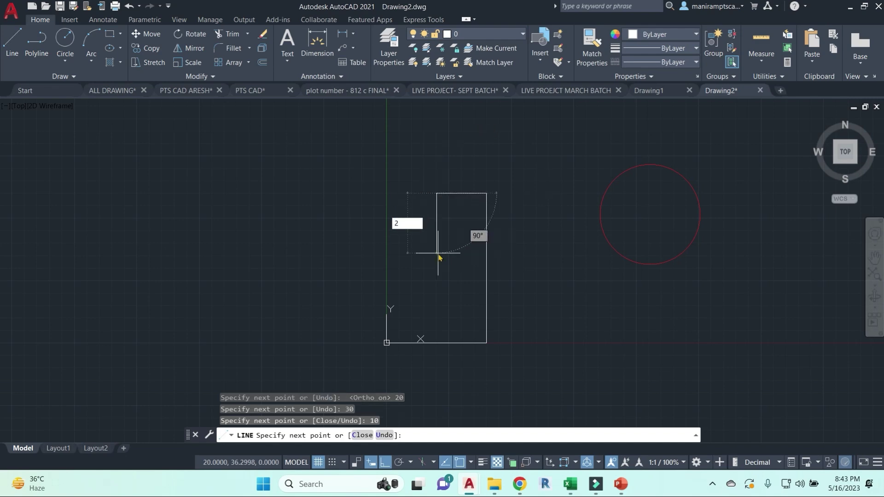
{"action": "key", "text": "Return"}
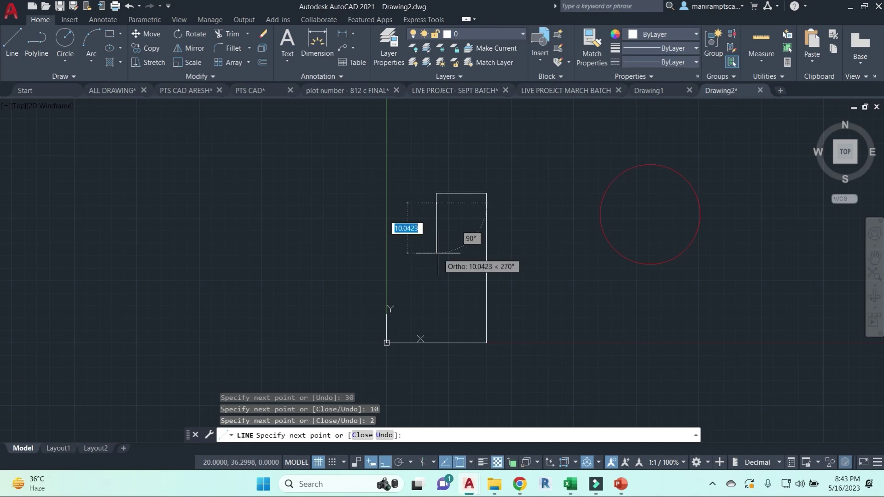
{"action": "type", "text": "10"}
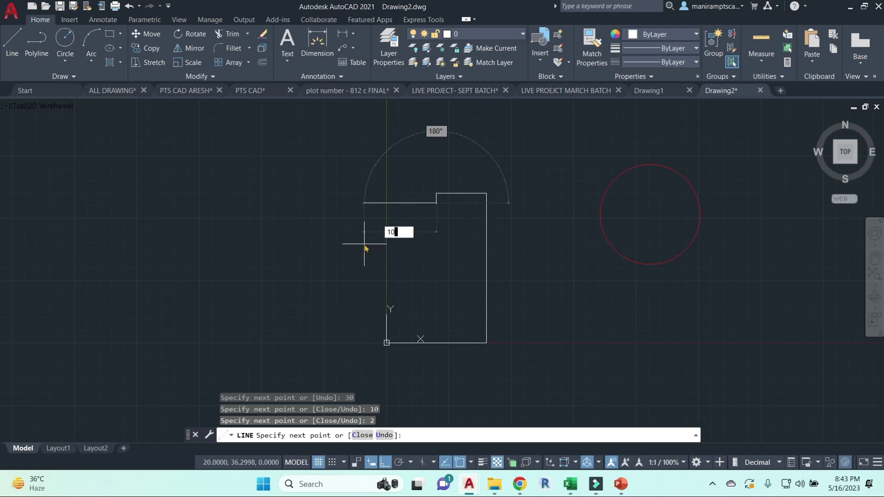
{"action": "key", "text": "Return"}
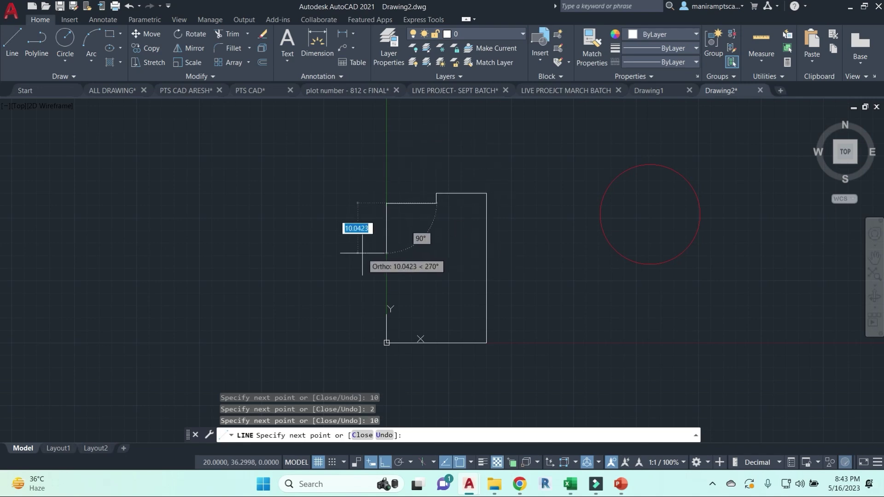
{"action": "left_click", "coordinate": [387, 341]}
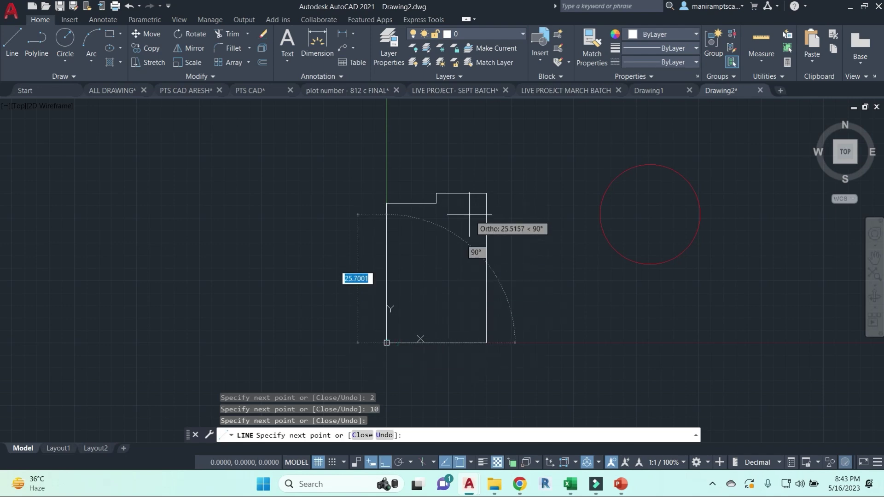
{"action": "key", "text": "Escape"}
{"action": "key", "text": "Escape"}
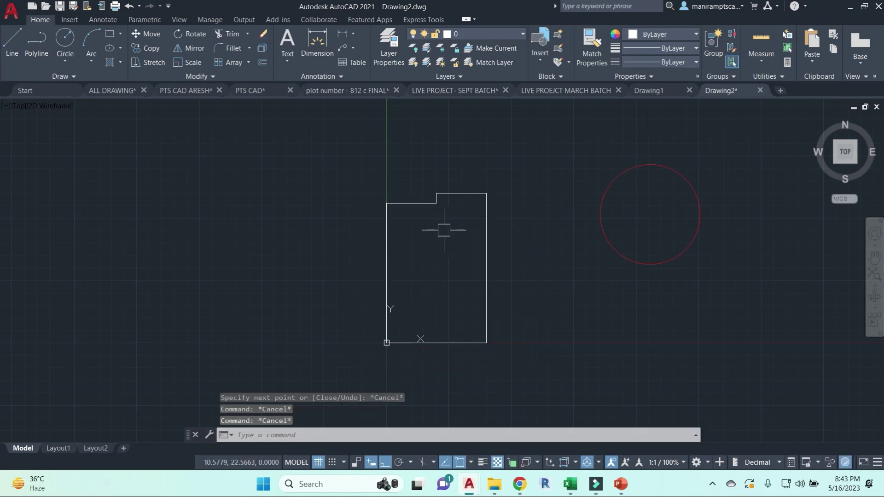
Draw two crossing diagonal lines between the opposite outer corners of the stepped outline
{"action": "type", "text": "l"}
{"action": "key", "text": "Return"}
{"action": "left_click", "coordinate": [486, 193]}
{"action": "left_click", "coordinate": [387, 342]}
{"action": "key", "text": "Return"}
{"action": "key", "text": "Return"}
{"action": "left_click", "coordinate": [386, 203]}
{"action": "left_click", "coordinate": [484, 343]}
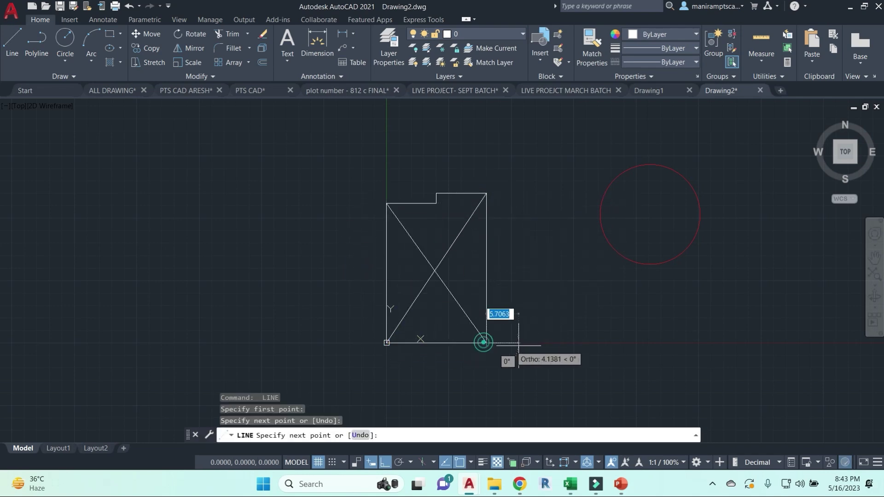
{"action": "key", "text": "Escape"}
{"action": "key", "text": "Escape"}
{"action": "key", "text": "Escape"}
Place a horizontal linear dimension just above the lower of the outline's two top edges
{"action": "type", "text": "D"}
{"action": "key", "text": "BackSpace"}
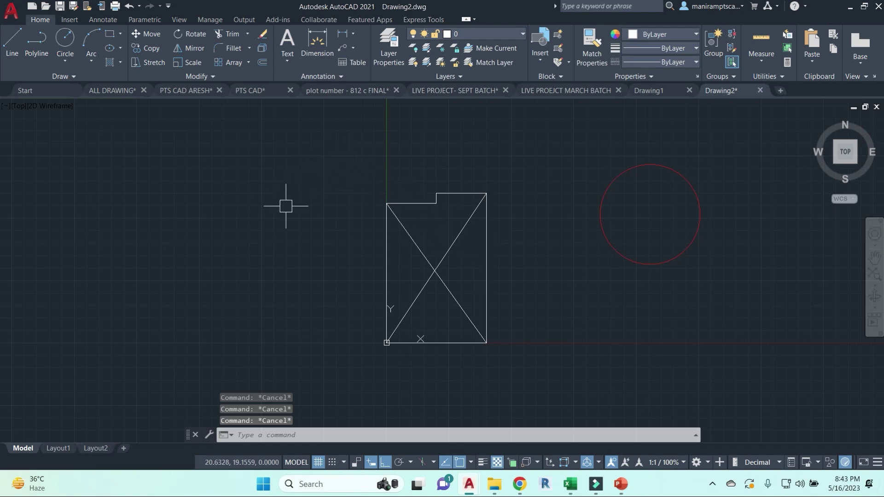
{"action": "left_click", "coordinate": [355, 35]}
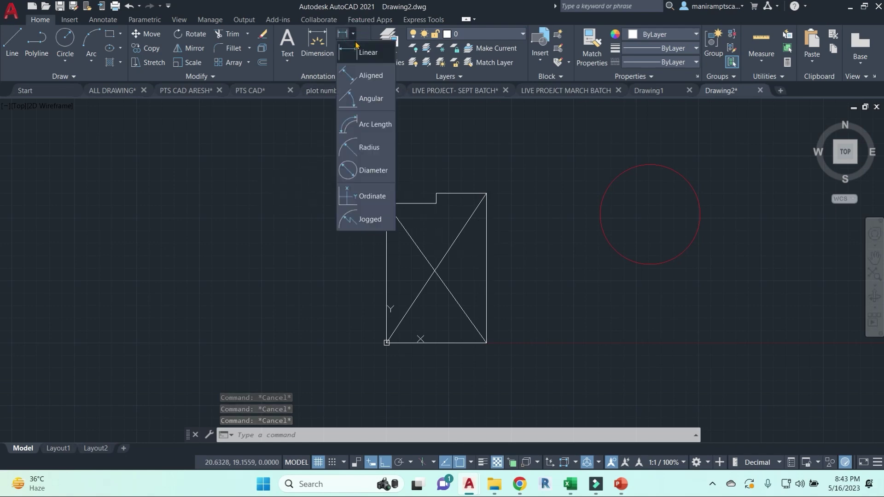
{"action": "left_click", "coordinate": [362, 52]}
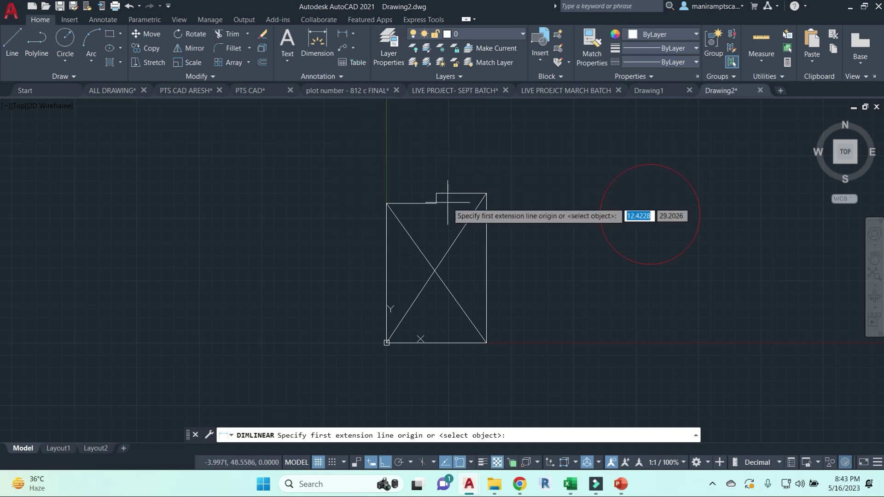
{"action": "scroll", "coordinate": [394, 209], "scroll_direction": "up", "scroll_amount": 5}
{"action": "left_click", "coordinate": [366, 170]}
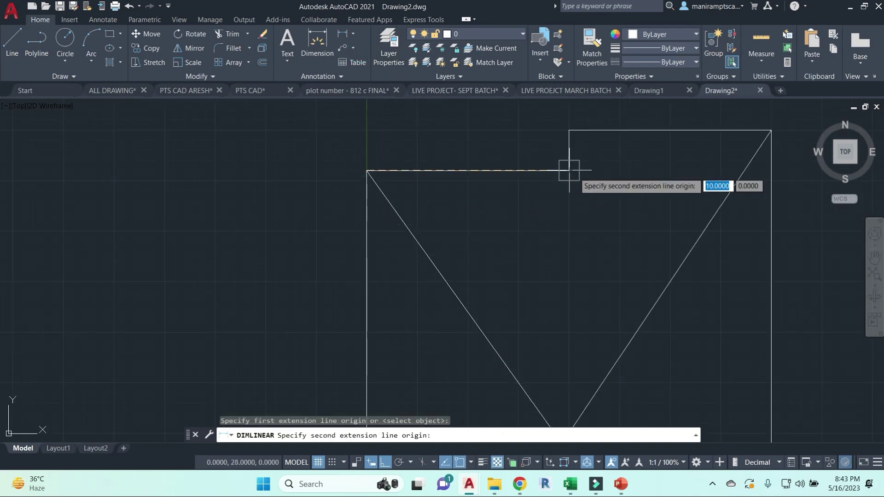
{"action": "left_click", "coordinate": [570, 170]}
{"action": "left_click", "coordinate": [468, 154]}
{"action": "middle_click_drag", "start_coordinate": [591, 195], "coordinate": [575, 238]}
Place a second horizontal linear dimension above the outline's raised top edge
{"action": "key", "text": "Return"}
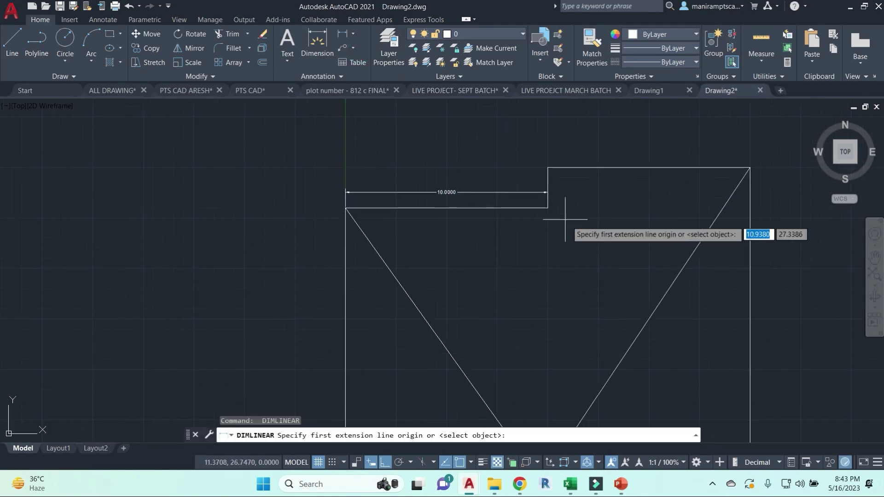
{"action": "left_click", "coordinate": [547, 208]}
{"action": "left_click", "coordinate": [750, 208]}
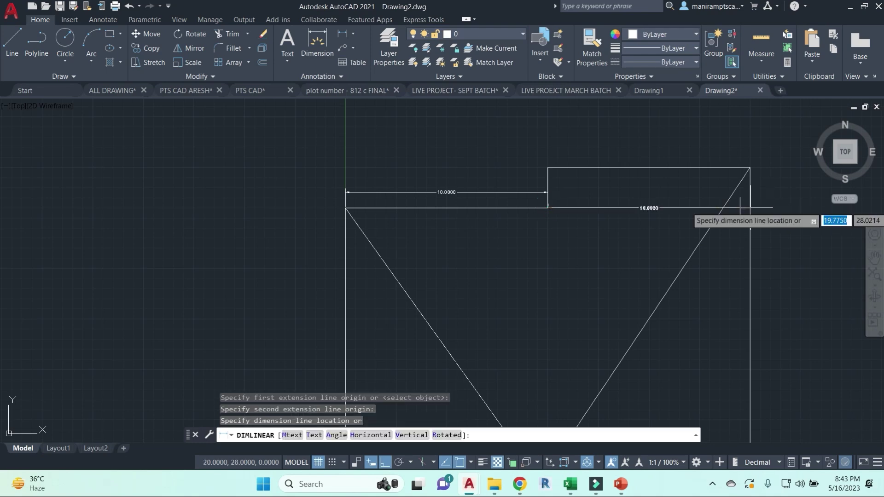
{"action": "left_click", "coordinate": [700, 134]}
{"action": "scroll", "coordinate": [651, 181], "scroll_direction": "down", "scroll_amount": 2}
{"action": "scroll", "coordinate": [598, 250], "scroll_direction": "down", "scroll_amount": 4}
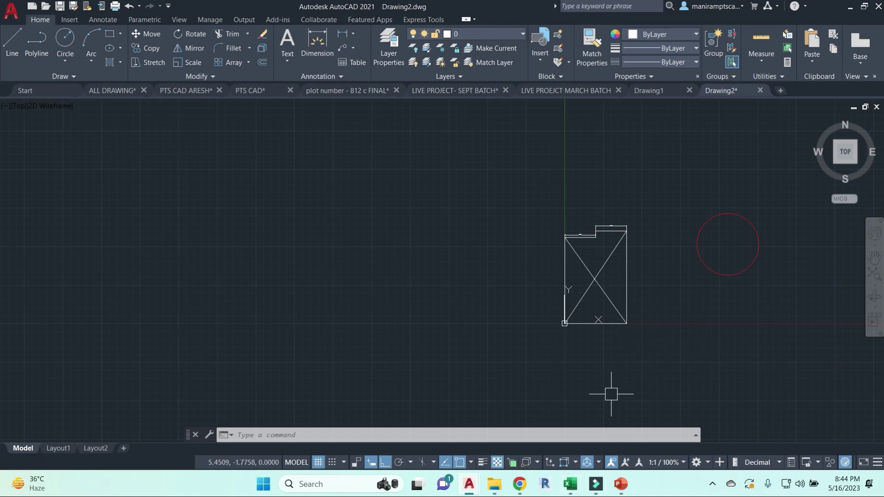
Switch to the AutoCAD and Revit presentation in PowerPoint, review slides 8 back to 3, and minimize it
{"action": "mouse_move", "coordinate": [519, 483]}
{"action": "left_click", "coordinate": [471, 428]}
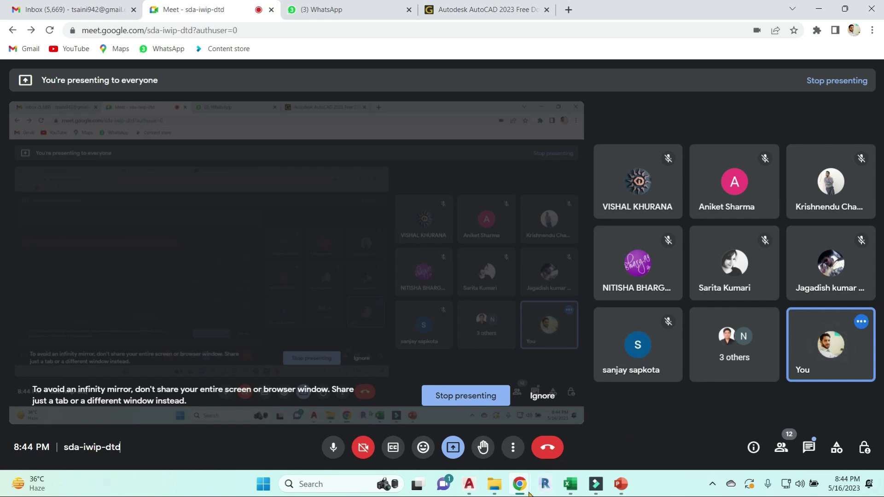
{"action": "left_click", "coordinate": [614, 456]}
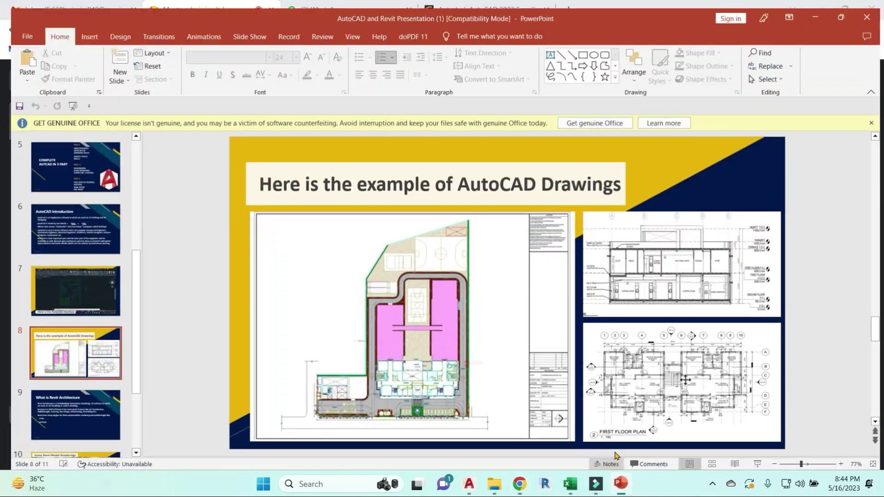
{"action": "left_click", "coordinate": [596, 347]}
{"action": "scroll", "coordinate": [568, 342], "scroll_direction": "up", "scroll_amount": 1}
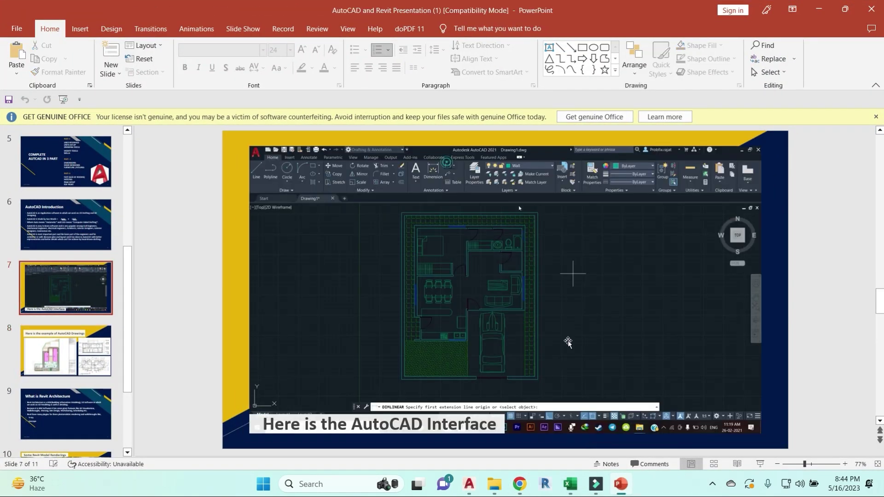
{"action": "scroll", "coordinate": [535, 335], "scroll_direction": "up", "scroll_amount": 1}
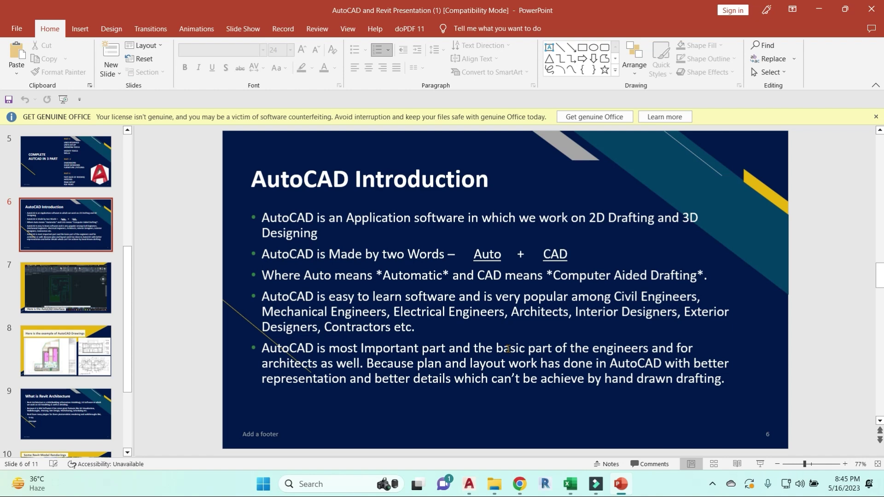
{"action": "scroll", "coordinate": [508, 349], "scroll_direction": "up", "scroll_amount": 2}
{"action": "scroll", "coordinate": [508, 348], "scroll_direction": "up", "scroll_amount": 3}
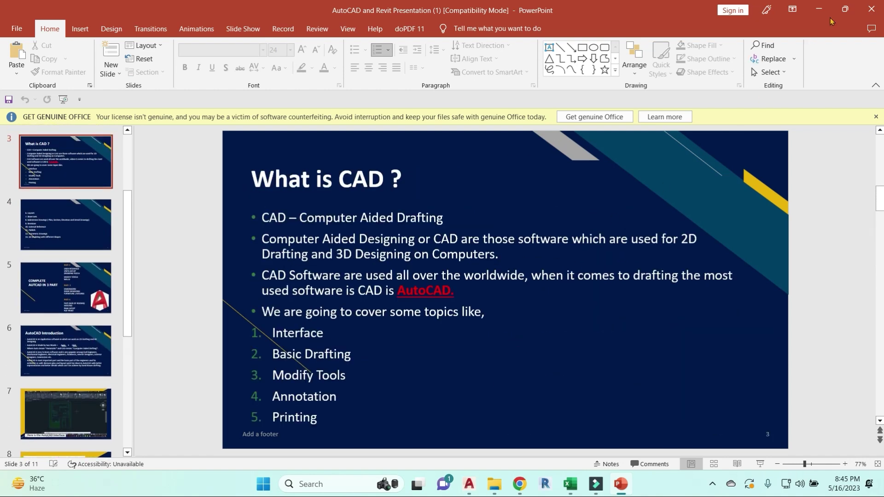
{"action": "left_click", "coordinate": [819, 8]}
{"action": "mouse_move", "coordinate": [646, 344]}
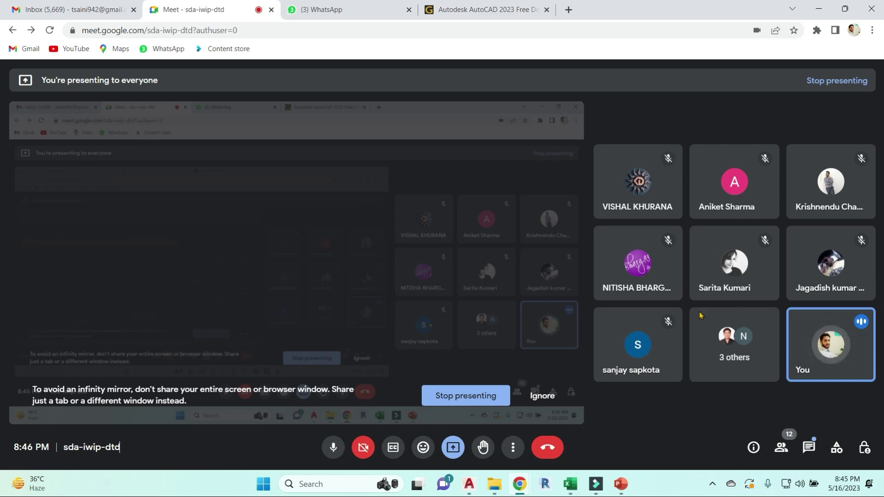
Switch to Drawing1 in AutoCAD and look through the templates offered for a new drawing, including ARCH-1 and acad
{"action": "mouse_move", "coordinate": [469, 483]}
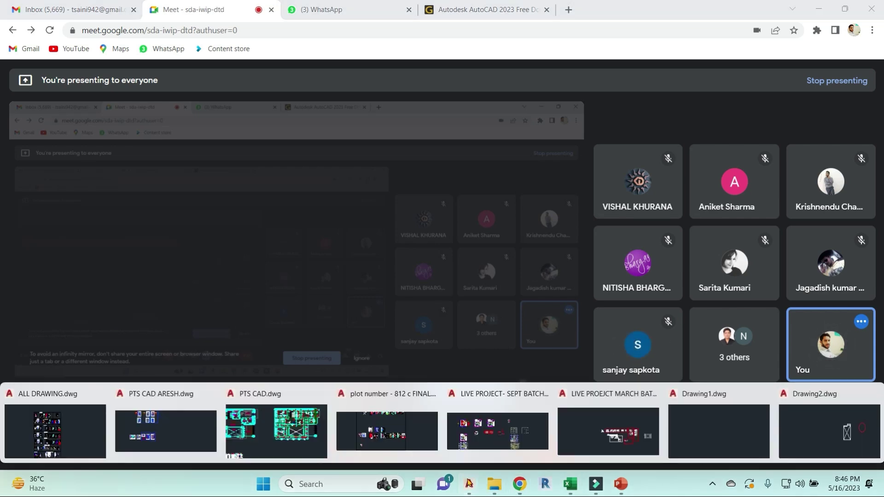
{"action": "left_click", "coordinate": [699, 435]}
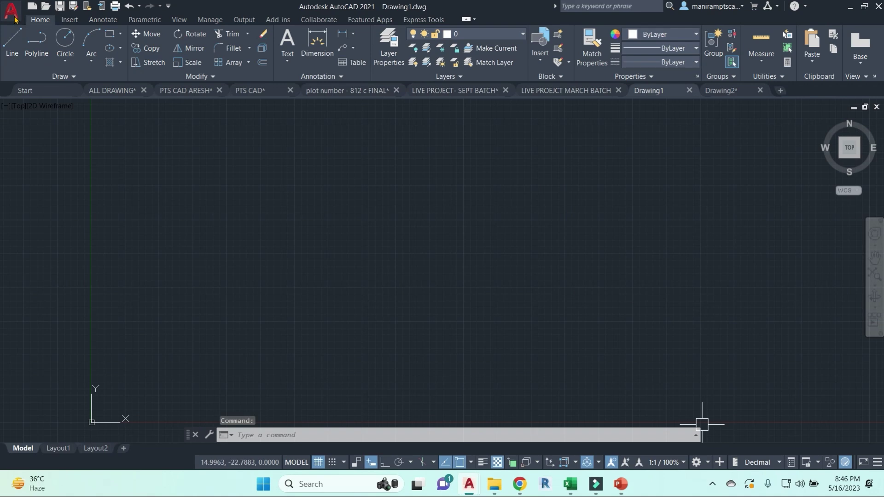
{"action": "left_click", "coordinate": [14, 17]}
{"action": "left_click", "coordinate": [75, 72]}
{"action": "left_click", "coordinate": [138, 78]}
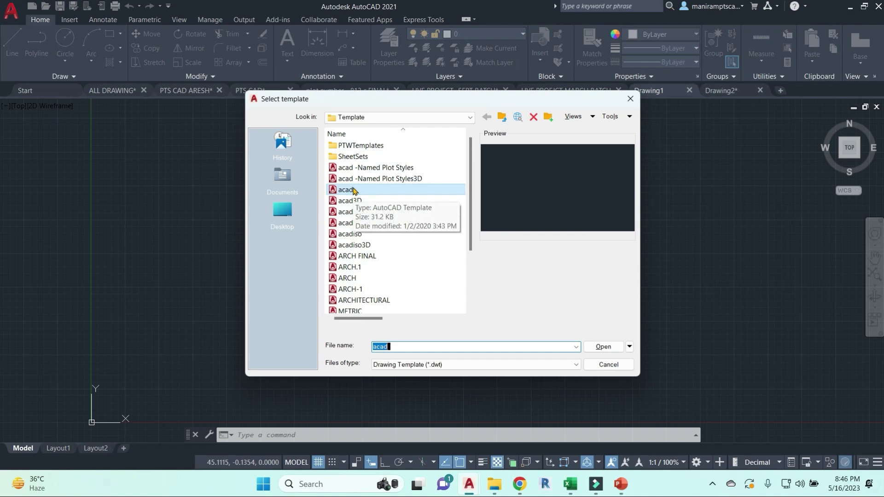
{"action": "scroll", "coordinate": [357, 207], "scroll_direction": "down", "scroll_amount": 1}
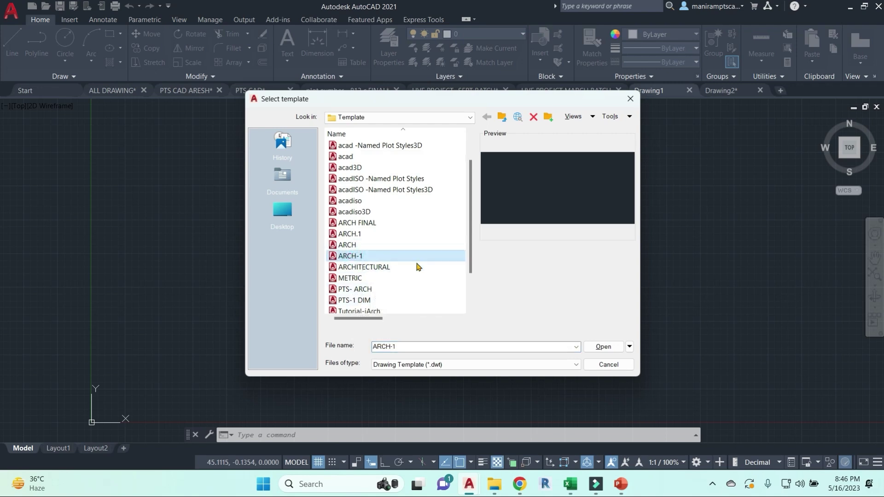
{"action": "left_click", "coordinate": [350, 156]}
{"action": "key", "text": "Escape"}
Check the unit settings of Drawing1 in the Drawing Units dialog
{"action": "left_click", "coordinate": [664, 86]}
{"action": "key", "text": "Escape"}
{"action": "key", "text": "Escape"}
{"action": "type", "text": "un"}
{"action": "key", "text": "Return"}
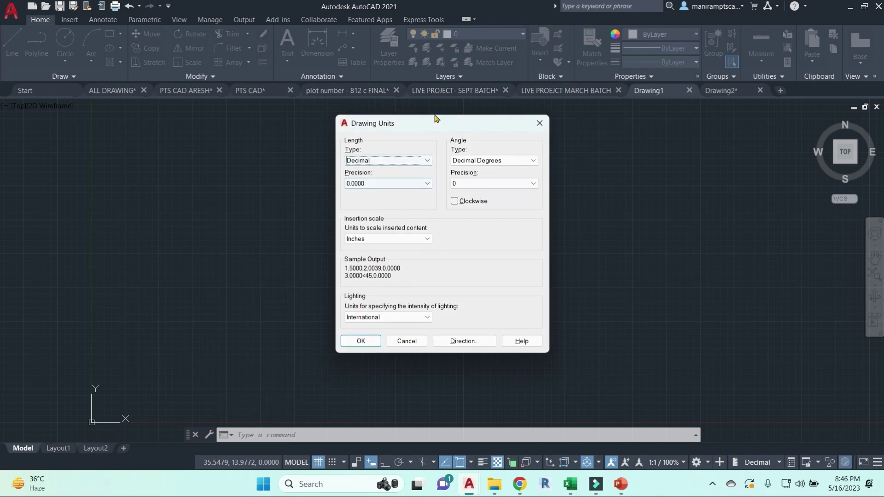
{"action": "left_click", "coordinate": [539, 123]}
Create a new drawing from the ARCH template
{"action": "left_click", "coordinate": [10, 10]}
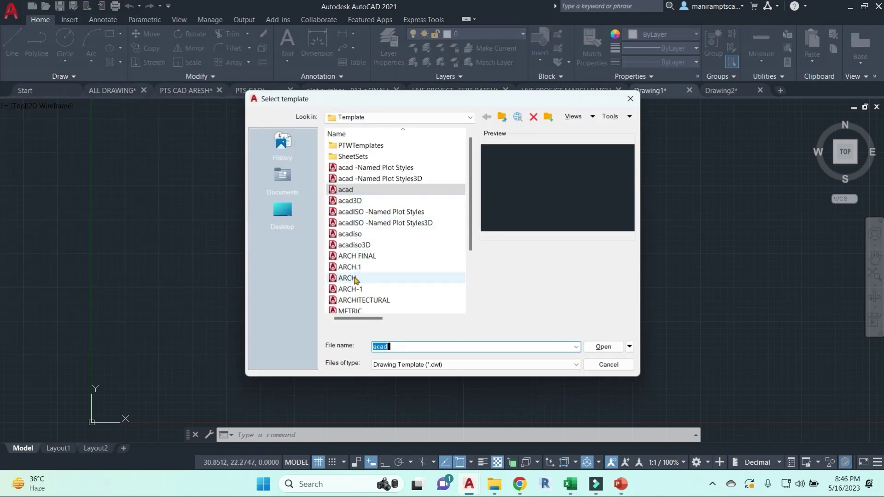
{"action": "left_click", "coordinate": [362, 269]}
{"action": "left_click", "coordinate": [361, 278]}
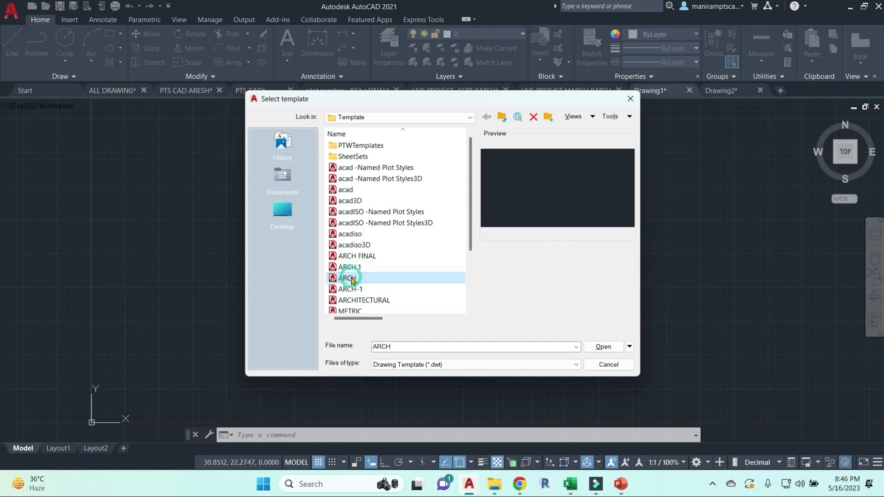
{"action": "left_click", "coordinate": [607, 347]}
Check the length type and precision in the new drawing's unit settings
{"action": "type", "text": "UN"}
{"action": "key", "text": "Return"}
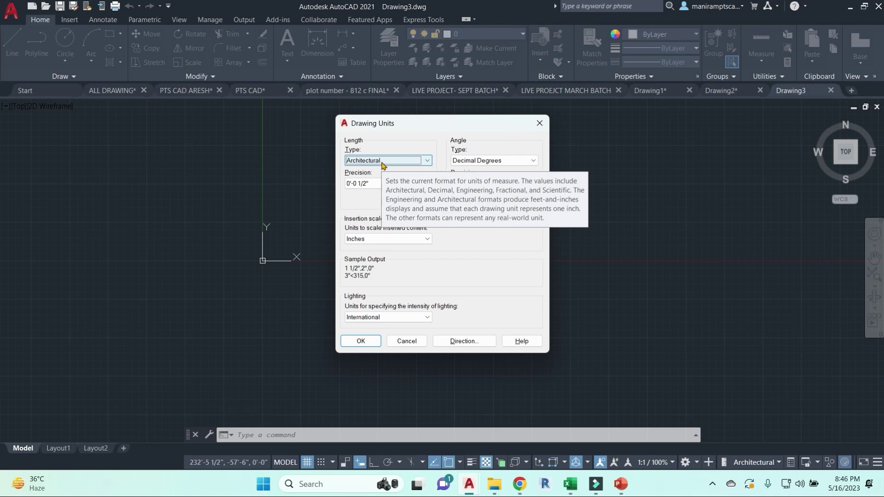
{"action": "key", "text": "Return"}
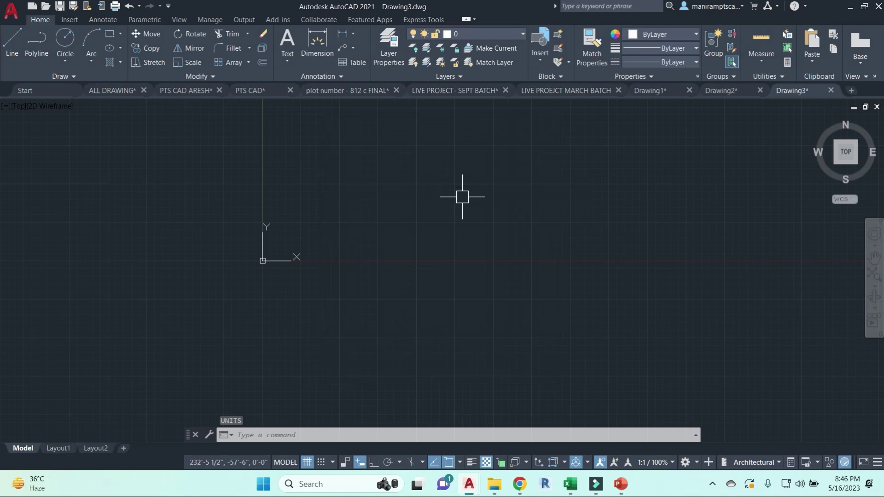
{"action": "key", "text": "Escape"}
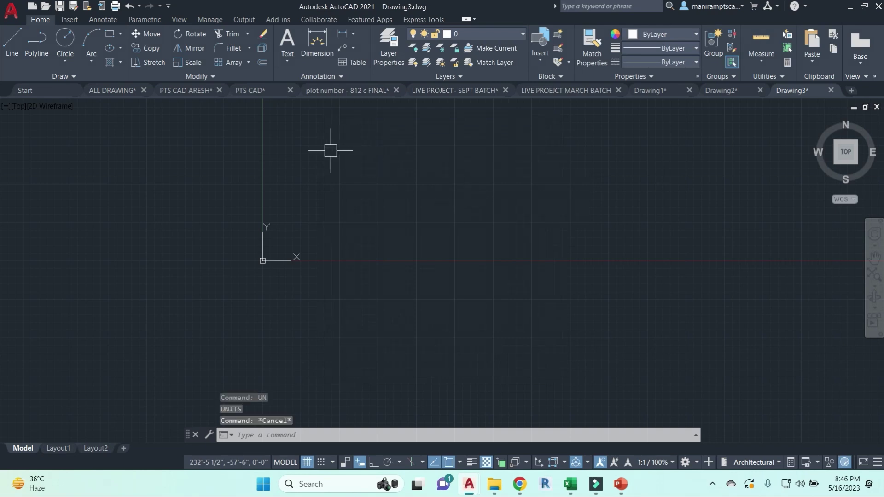
Copy the framed floor plan from the LIVE PROJECT- SEPT BATCH drawing to the clipboard
{"action": "left_click", "coordinate": [468, 92]}
{"action": "scroll", "coordinate": [503, 211], "scroll_direction": "down", "scroll_amount": 5}
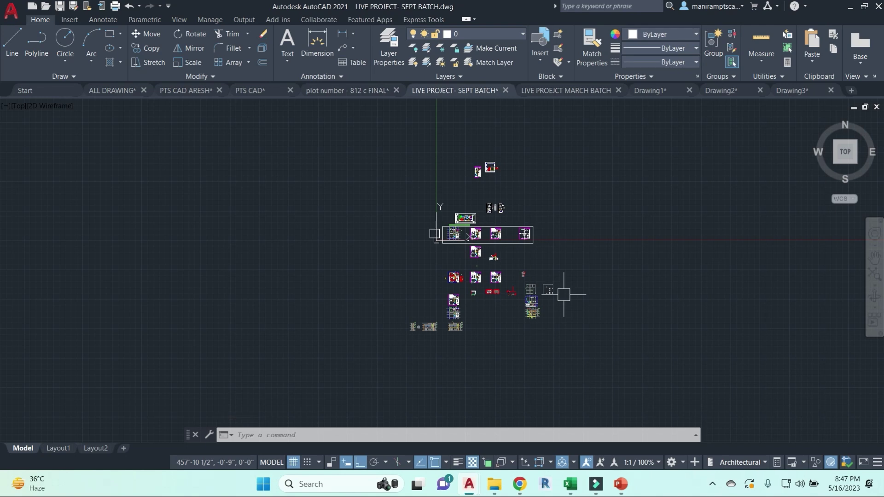
{"action": "key", "text": "Escape"}
{"action": "key", "text": "Escape"}
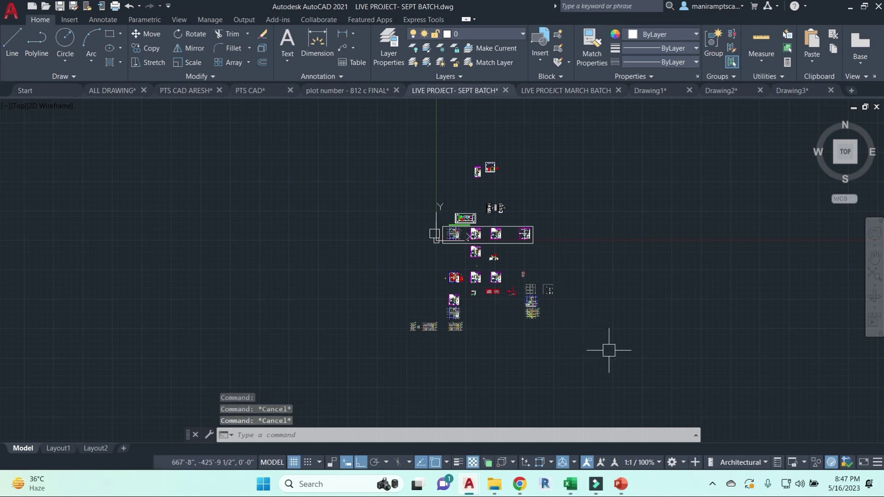
{"action": "scroll", "coordinate": [488, 158], "scroll_direction": "up", "scroll_amount": 8}
{"action": "left_click", "coordinate": [457, 276]}
{"action": "left_click", "coordinate": [352, 137]}
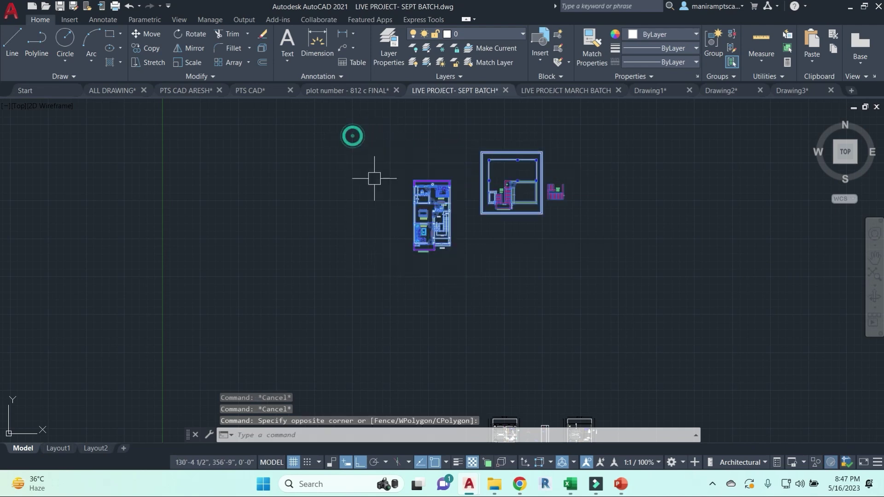
{"action": "key", "text": "Escape"}
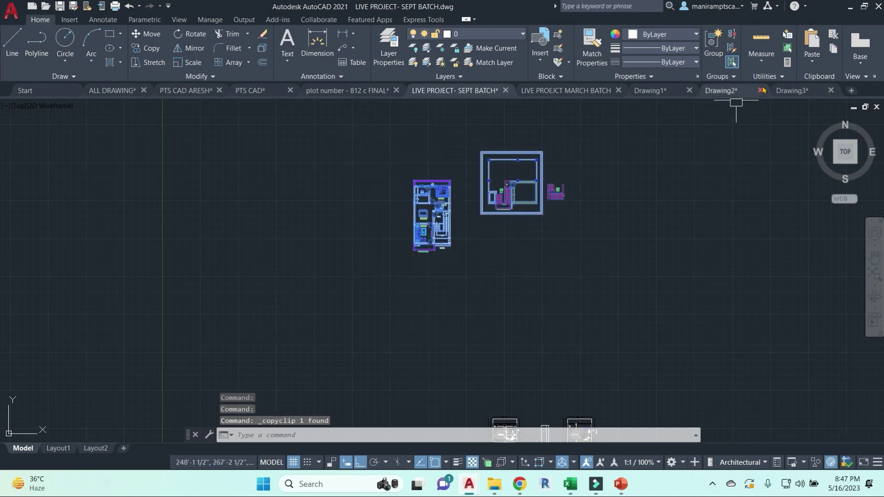
Paste the copied floor plan into Drawing3, to the right of the origin
{"action": "left_click", "coordinate": [792, 90]}
{"action": "key", "text": "ctrl+v"}
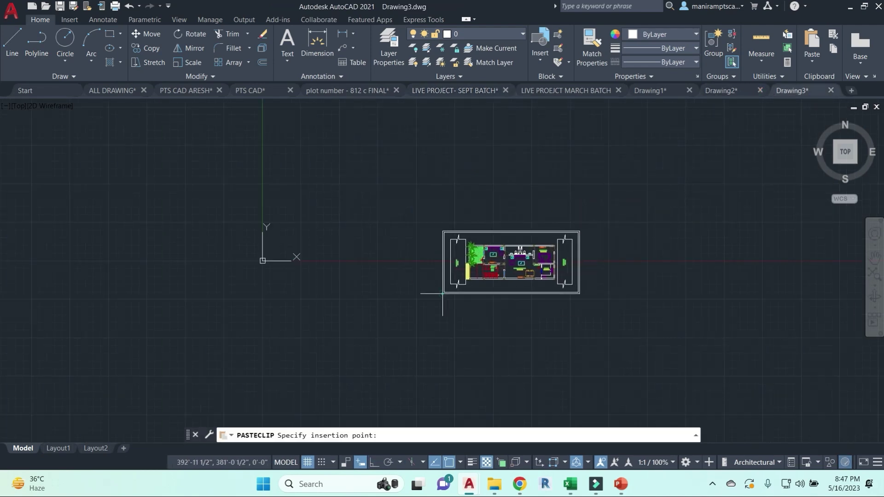
{"action": "left_click", "coordinate": [612, 276]}
{"action": "key", "text": "Escape"}
{"action": "key", "text": "Escape"}
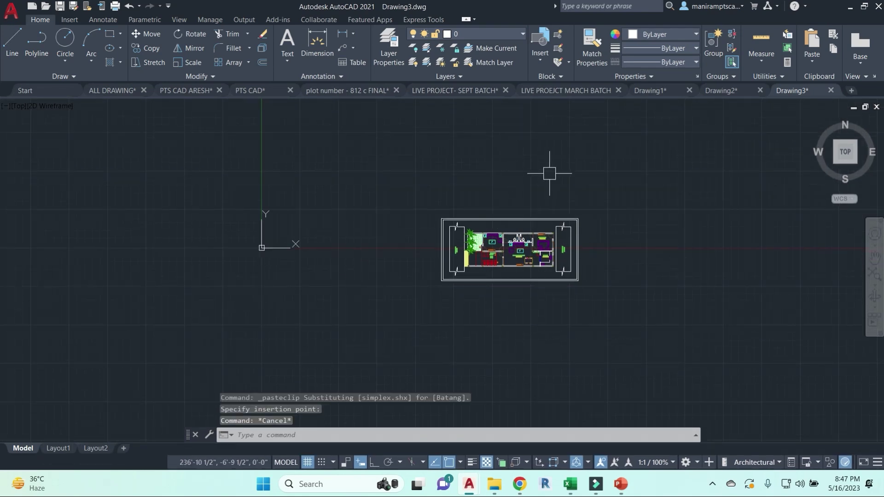
Check the unit settings of Drawing3 with the floor plan pasted in
{"action": "type", "text": "UN"}
{"action": "key", "text": "Return"}
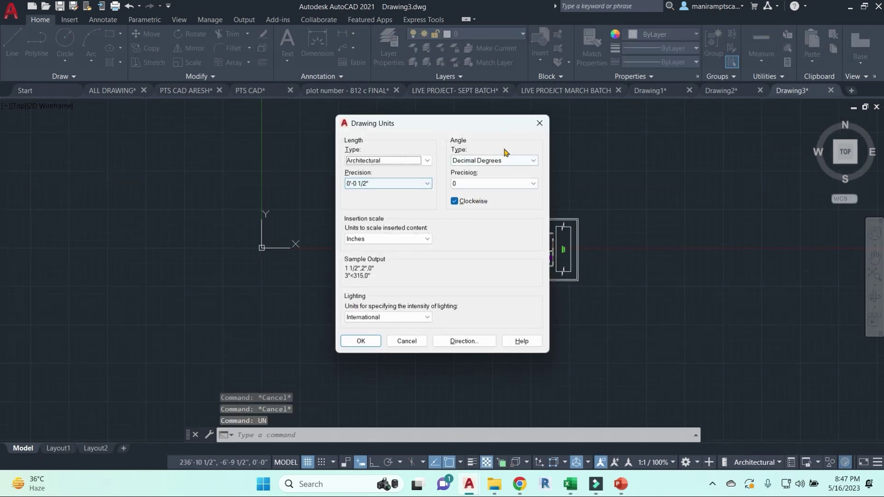
{"action": "key", "text": "Escape"}
Paste the copied floor plan into Drawing1, near the origin
{"action": "left_click", "coordinate": [650, 91]}
{"action": "key", "text": "ctrl+v"}
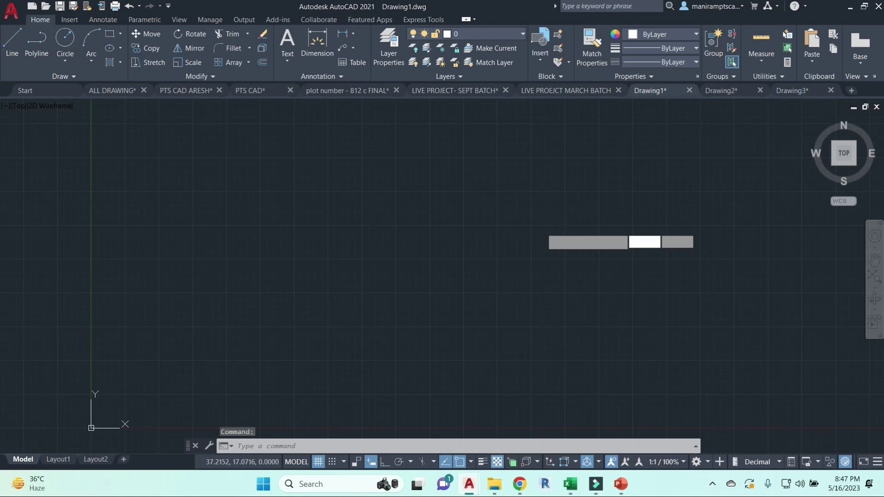
{"action": "scroll", "coordinate": [483, 277], "scroll_direction": "up", "scroll_amount": 2}
{"action": "scroll", "coordinate": [512, 273], "scroll_direction": "down", "scroll_amount": 5}
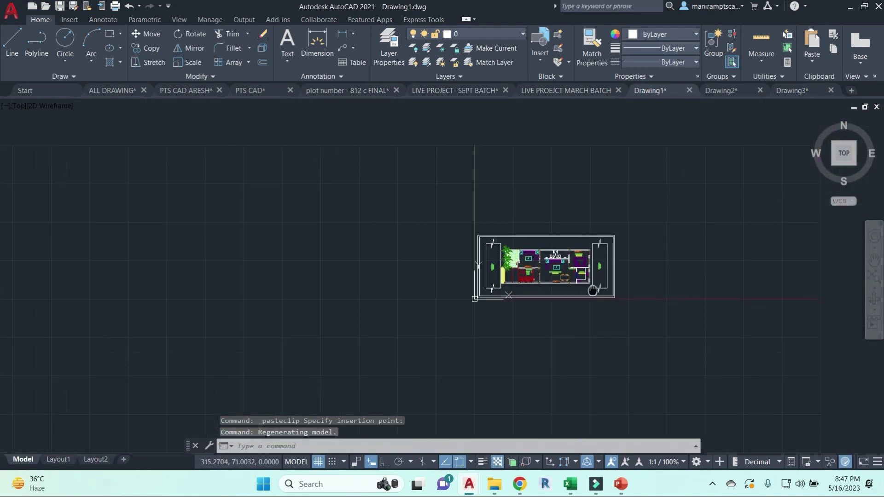
Check the unit settings of Drawing1 with the floor plan pasted in
{"action": "key", "text": "Escape"}
{"action": "key", "text": "Escape"}
{"action": "type", "text": "UN"}
{"action": "key", "text": "Return"}
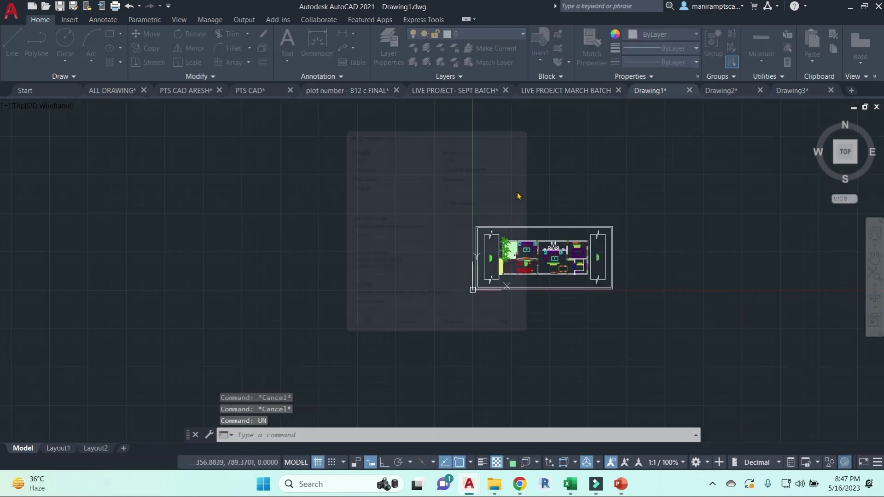
{"action": "key", "text": "Escape"}
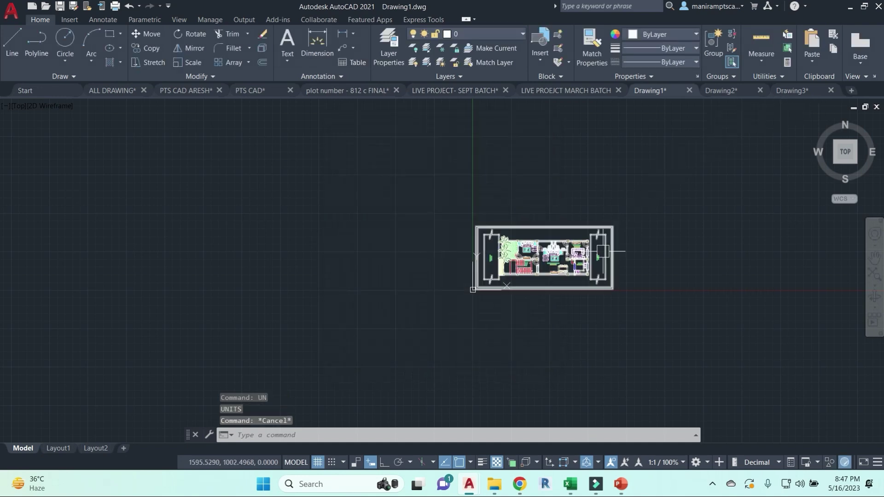
Switch to the PTS CAD drawing, window-select its electrical ceiling plan to inspect it, and check the drawing's unit settings
{"action": "left_click", "coordinate": [250, 90]}
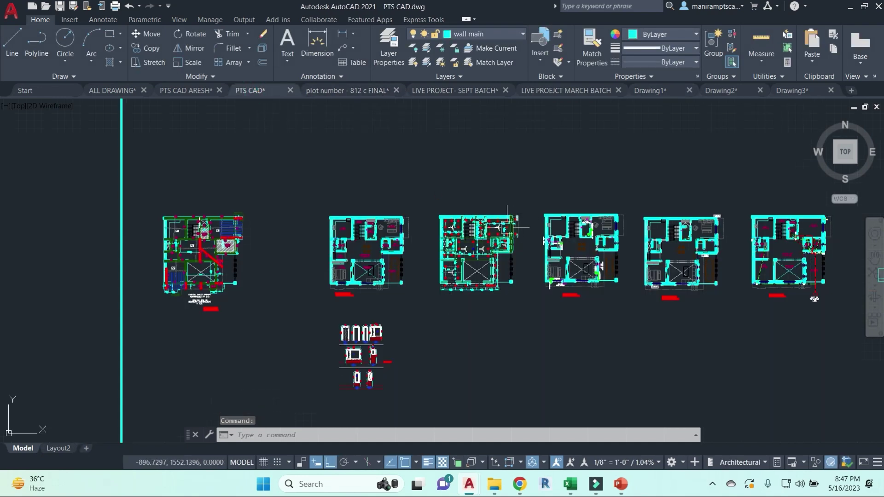
{"action": "left_click", "coordinate": [522, 315]}
{"action": "left_click", "coordinate": [415, 160]}
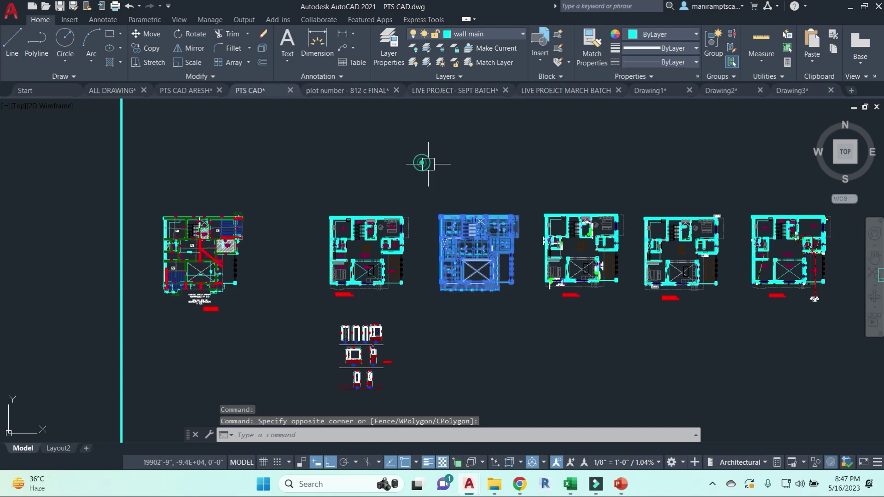
{"action": "key", "text": "Escape"}
{"action": "key", "text": "Escape"}
{"action": "type", "text": "un"}
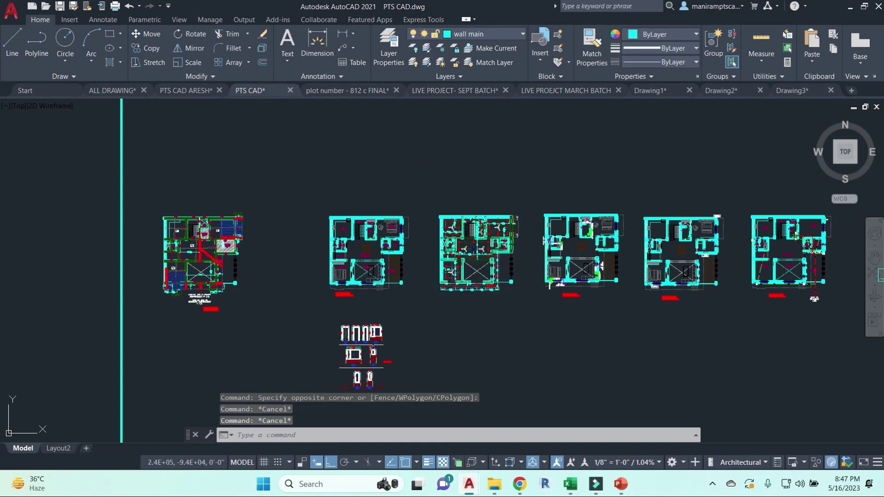
{"action": "key", "text": "Return"}
{"action": "key", "text": "Escape"}
{"action": "key", "text": "Escape"}
{"action": "key", "text": "Escape"}
Export the electrical ceiling plan in PTS CAD with Write Block to the Desktop as NEW FILE, with insert units in inches
{"action": "left_click", "coordinate": [531, 328]}
{"action": "left_click", "coordinate": [418, 159]}
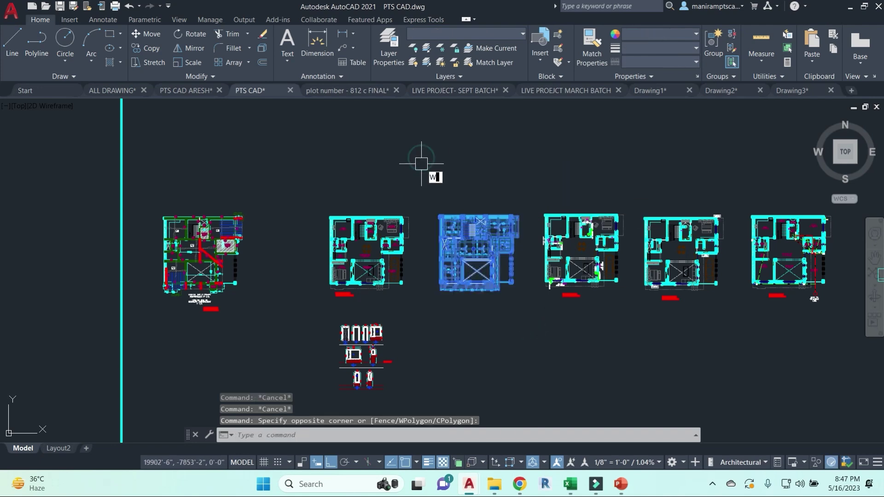
{"action": "type", "text": "w"}
{"action": "key", "text": "Return"}
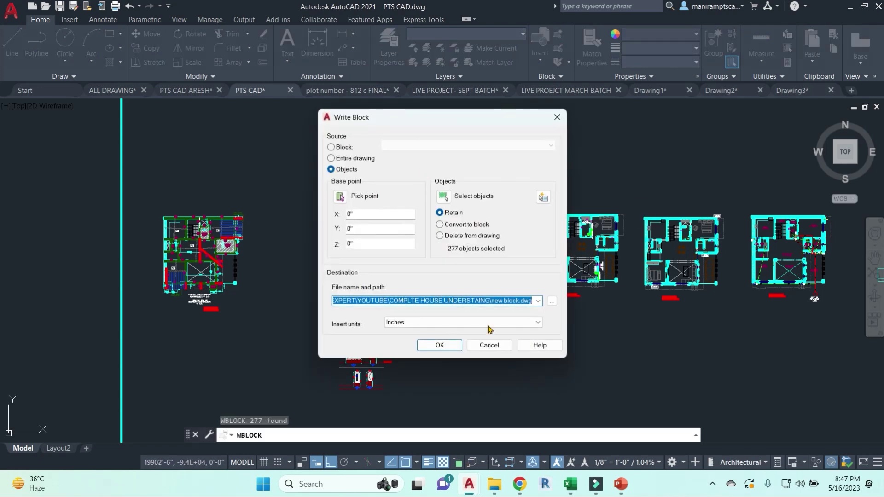
{"action": "left_click", "coordinate": [551, 301]}
{"action": "left_click", "coordinate": [285, 214]}
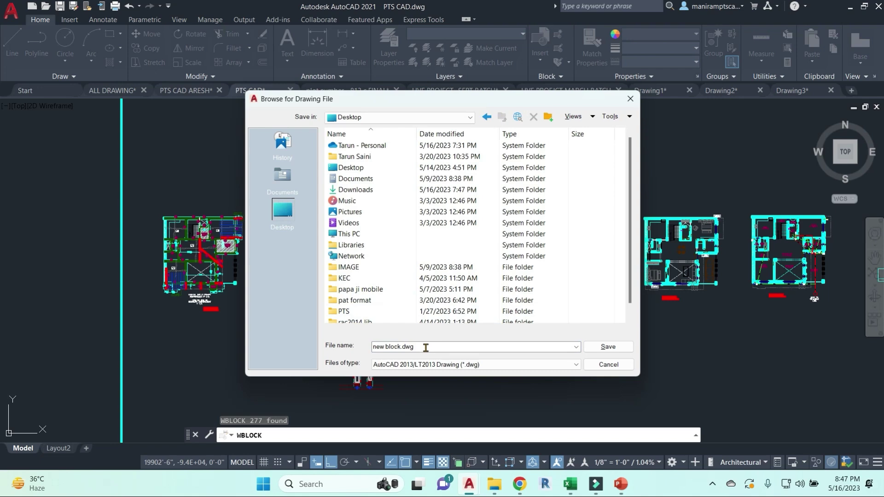
{"action": "type", "text": "NEW FILE"}
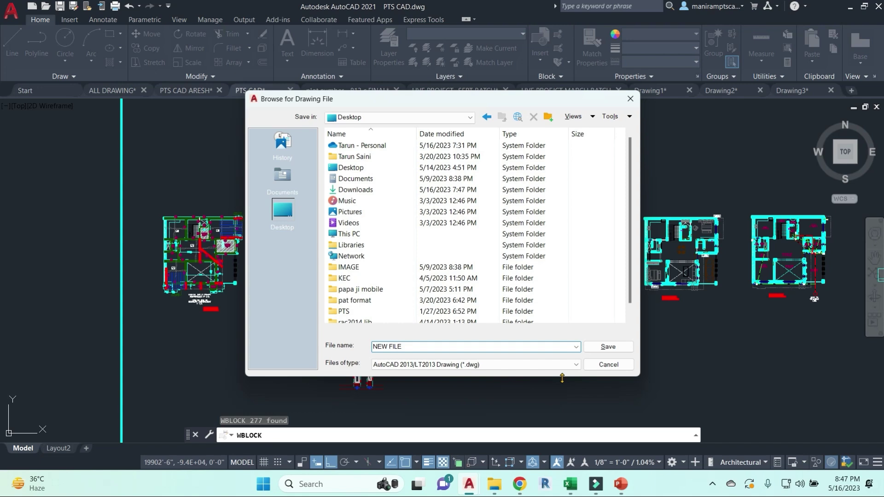
{"action": "left_click", "coordinate": [608, 346]}
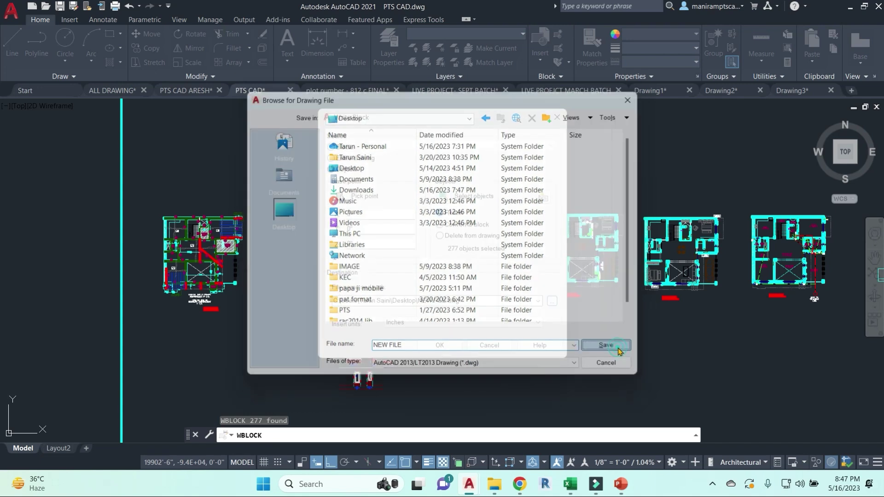
{"action": "left_click", "coordinate": [437, 345]}
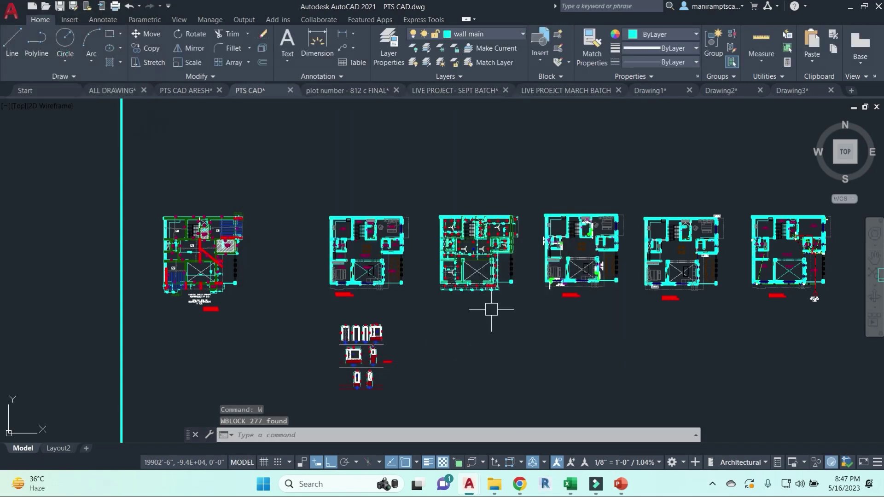
Switch to File Explorer and open the NEW FILE drawing from the Desktop folder
{"action": "left_click", "coordinate": [493, 492]}
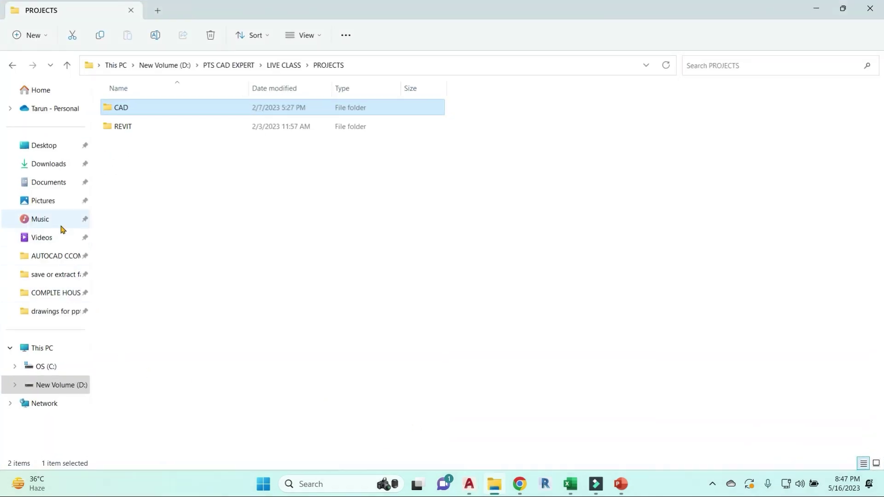
{"action": "left_click", "coordinate": [49, 145]}
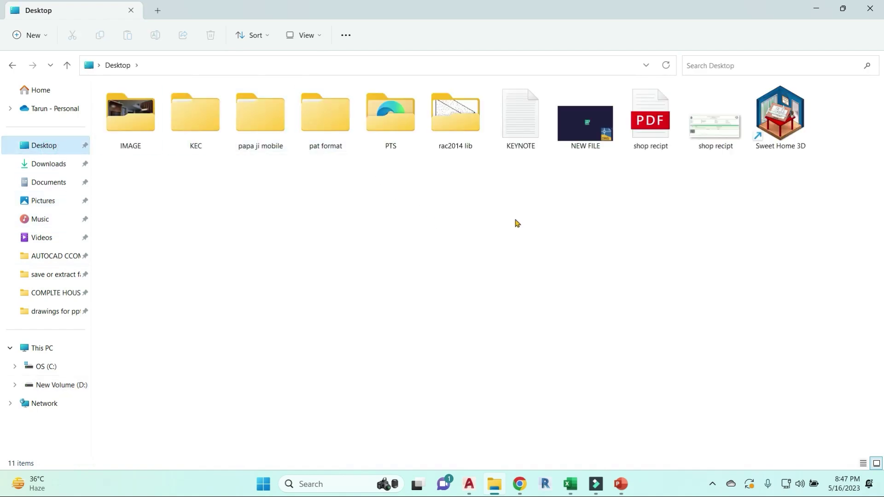
{"action": "double_click", "coordinate": [586, 121]}
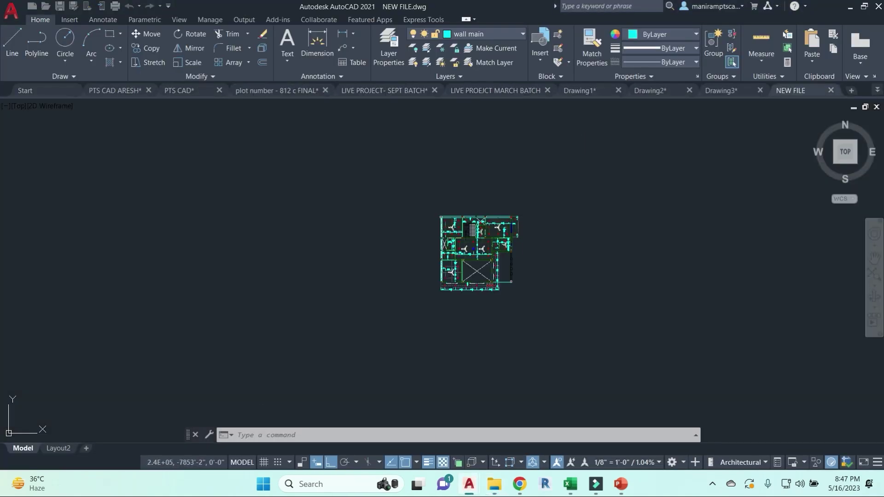
Inspect the exported plan in NEW FILE by selecting it as a whole, and select one ceiling fan in its central room
{"action": "scroll", "coordinate": [371, 239], "scroll_direction": "down", "scroll_amount": 2}
{"action": "scroll", "coordinate": [400, 235], "scroll_direction": "up", "scroll_amount": 2}
{"action": "mouse_move", "coordinate": [394, 311]}
{"action": "middle_mouse_down"}
{"action": "mouse_move", "coordinate": [484, 342]}
{"action": "mouse_move", "coordinate": [578, 342]}
{"action": "middle_mouse_up"}
{"action": "key", "text": "Escape"}
{"action": "key", "text": "Escape"}
{"action": "left_click", "coordinate": [646, 331]}
{"action": "left_click", "coordinate": [515, 206]}
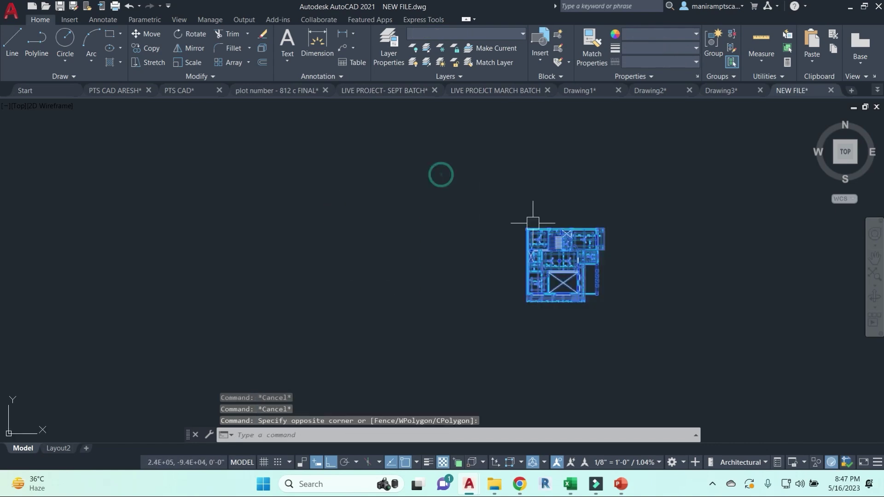
{"action": "key", "text": "Escape"}
{"action": "key", "text": "Escape"}
{"action": "scroll", "coordinate": [615, 288], "scroll_direction": "up", "scroll_amount": 5}
{"action": "left_click", "coordinate": [488, 226]}
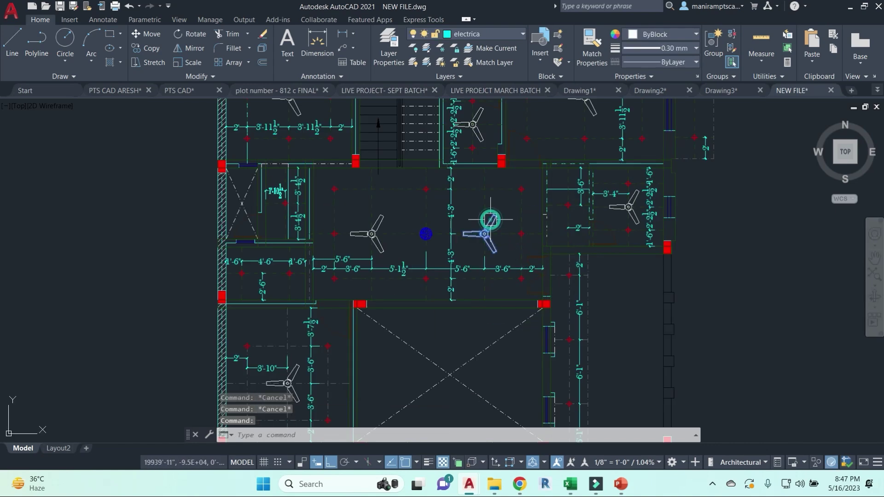
Copy the selected ceiling fan and paste it into the empty space to the right of the electrical plan
{"action": "key", "text": "ctrl+c"}
{"action": "scroll", "coordinate": [598, 276], "scroll_direction": "down", "scroll_amount": 5}
{"action": "key", "text": "ctrl+v"}
{"action": "middle_click_drag", "start_coordinate": [734, 290], "coordinate": [615, 273]}
{"action": "key", "text": "Escape"}
{"action": "key", "text": "Escape"}
Window-select the whole electrical plan and erase it, keeping only the pasted fan
{"action": "left_click", "coordinate": [498, 351]}
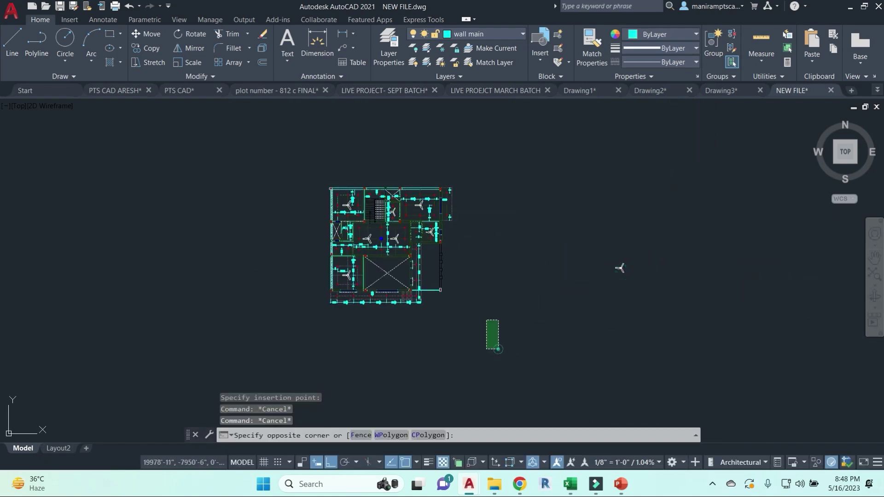
{"action": "left_click", "coordinate": [197, 138]}
{"action": "type", "text": "e"}
{"action": "key", "text": "Return"}
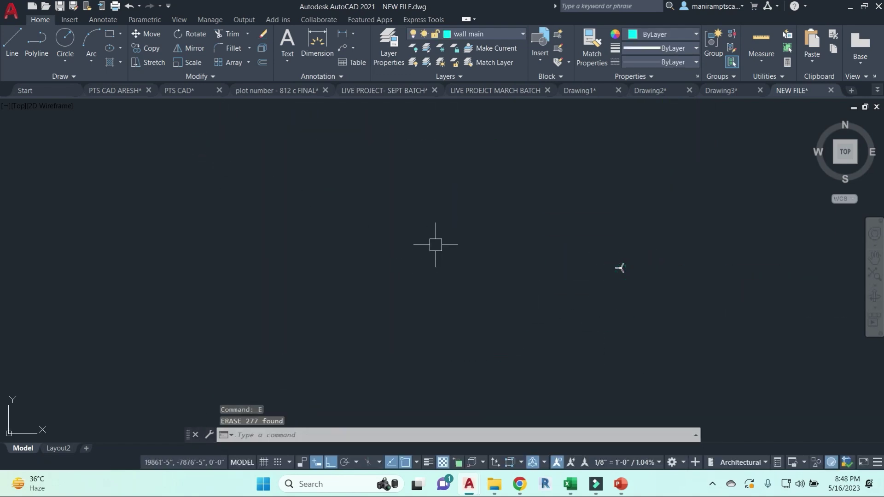
{"action": "key", "text": "Escape"}
{"action": "key", "text": "Escape"}
{"action": "key", "text": "Escape"}
Check the unit settings and the dimension styles of NEW FILE
{"action": "key", "text": "Return"}
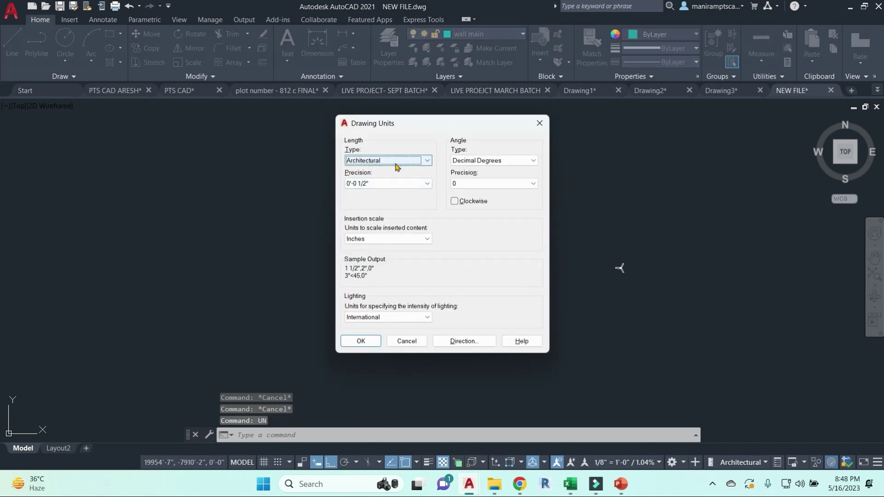
{"action": "key", "text": "Escape"}
{"action": "type", "text": "d"}
{"action": "key", "text": "Return"}
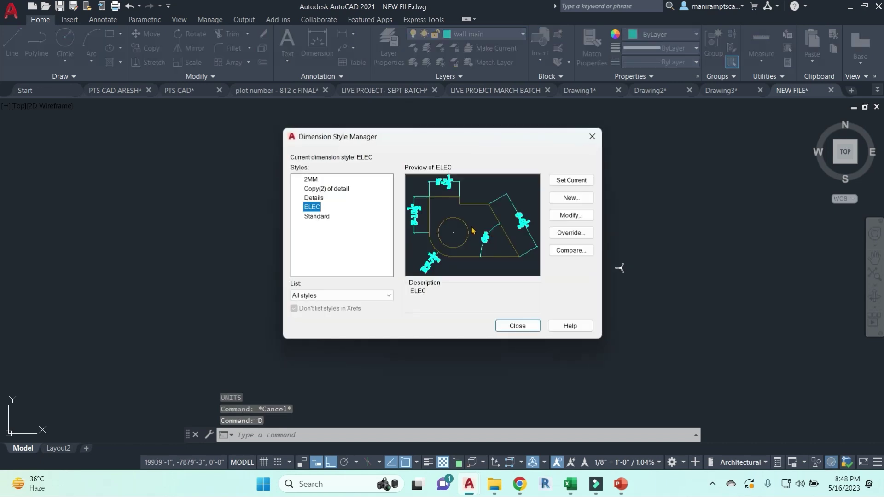
{"action": "left_click", "coordinate": [592, 137]}
Review the layers contained in NEW FILE and keep wall main as the current layer
{"action": "left_click", "coordinate": [505, 35]}
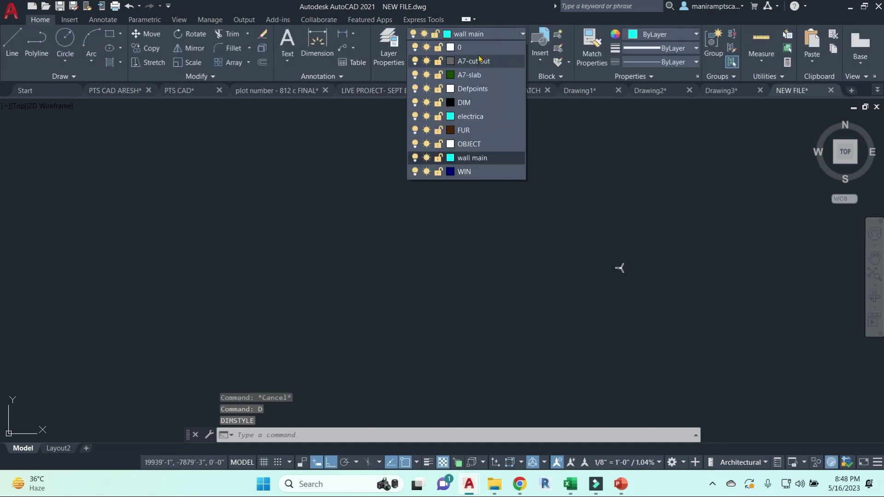
{"action": "left_click", "coordinate": [496, 158]}
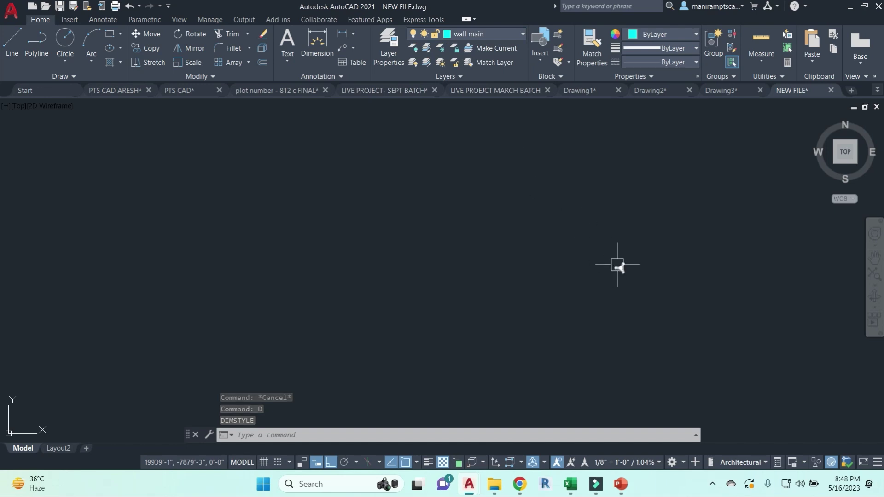
{"action": "mouse_move", "coordinate": [618, 260]}
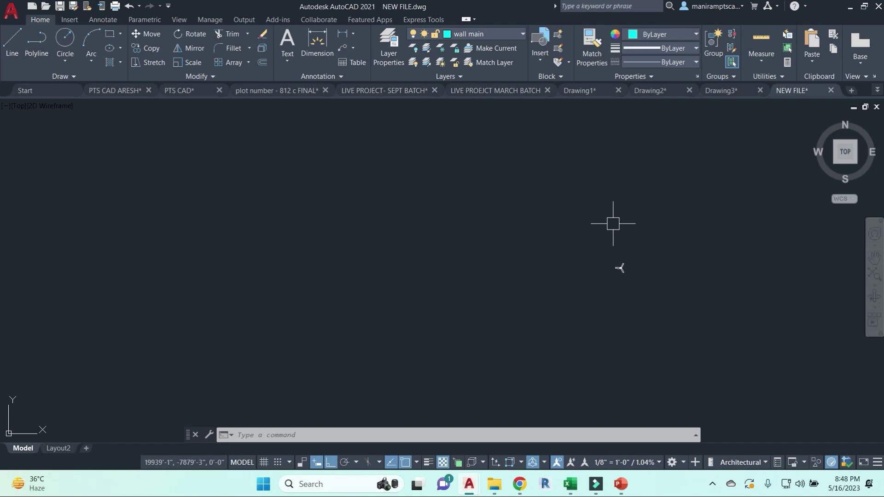
Look at the Google Meet call in Chrome and return to the PTS CAD ARESH drawing in AutoCAD
{"action": "left_click", "coordinate": [850, 7]}
{"action": "left_click", "coordinate": [520, 484]}
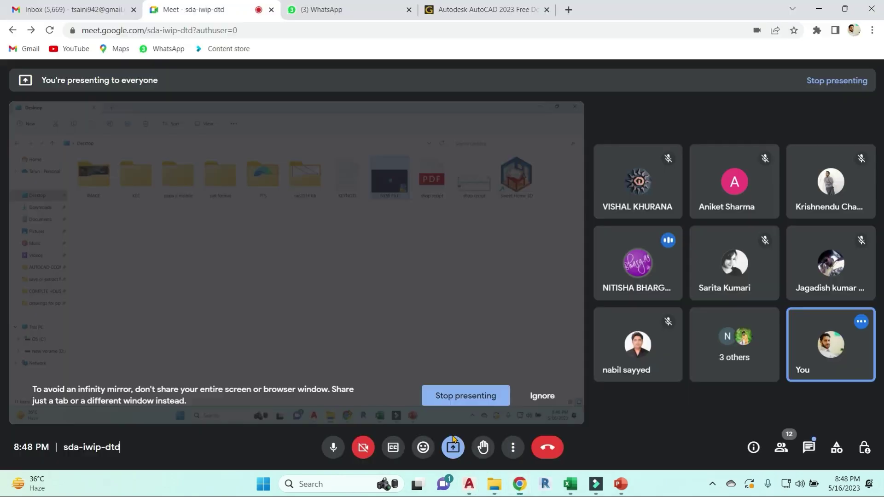
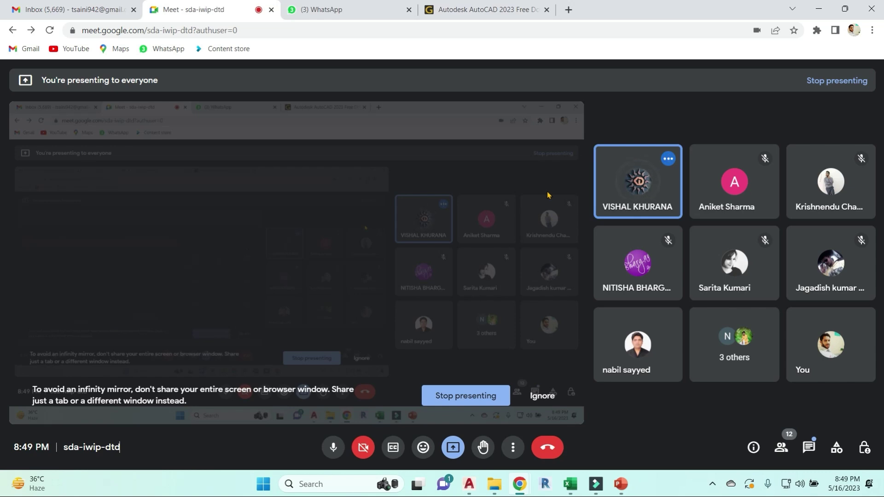
{"action": "key", "text": "alt+Tab"}
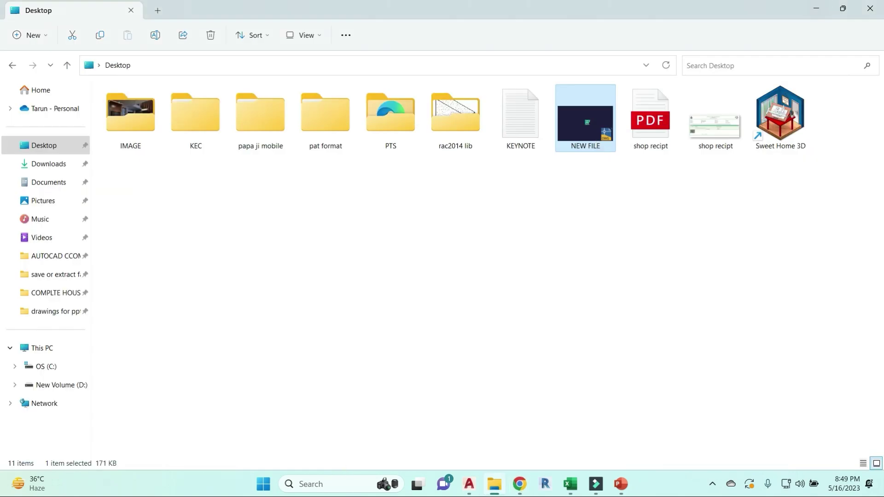
{"action": "left_click", "coordinate": [469, 484]}
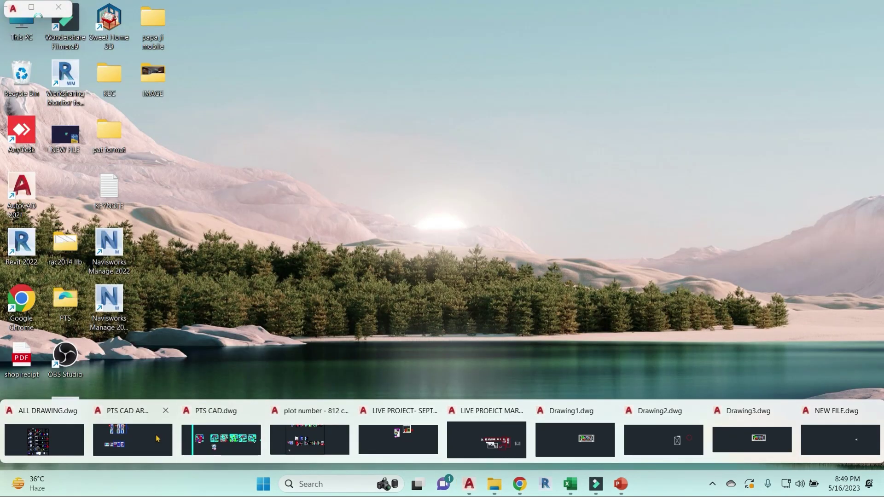
{"action": "left_click", "coordinate": [157, 438]}
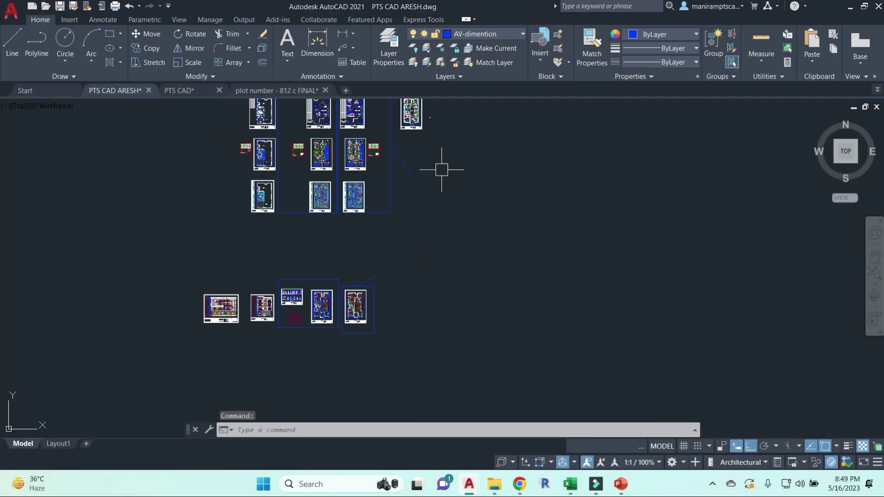
Browse the open drawings LIVE PROJECT- SEPT BATCH, LIVE PROEJCT MARCH BATCH, PTS CAD, PTS CAD ARESH and Drawing1 to compare their contents
{"action": "left_click", "coordinate": [382, 91]}
{"action": "left_click", "coordinate": [499, 94]}
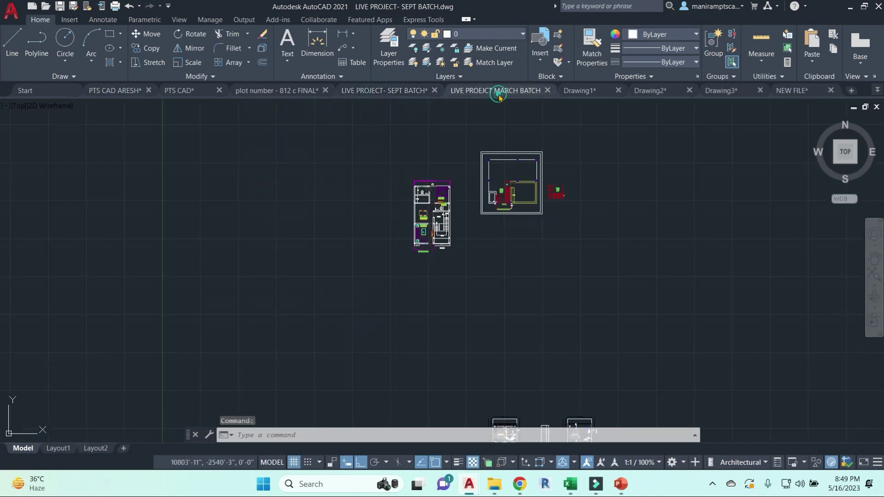
{"action": "scroll", "coordinate": [248, 211], "scroll_direction": "down", "scroll_amount": 3}
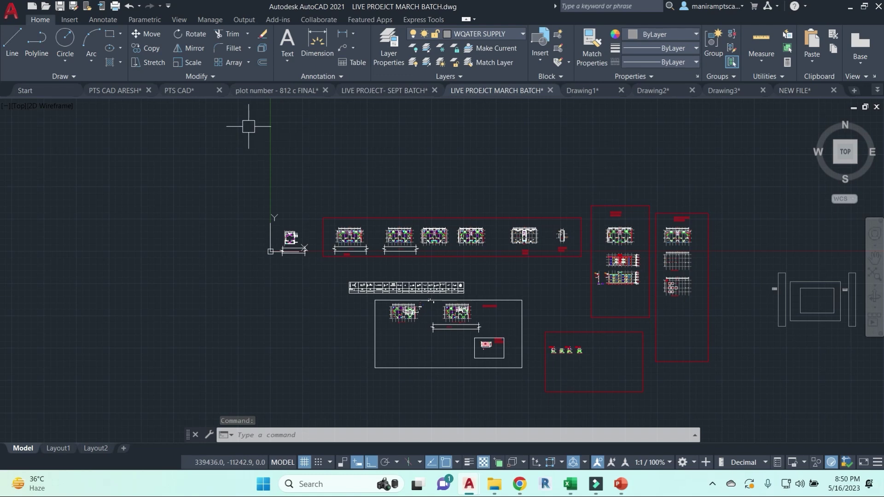
{"action": "left_click", "coordinate": [277, 92]}
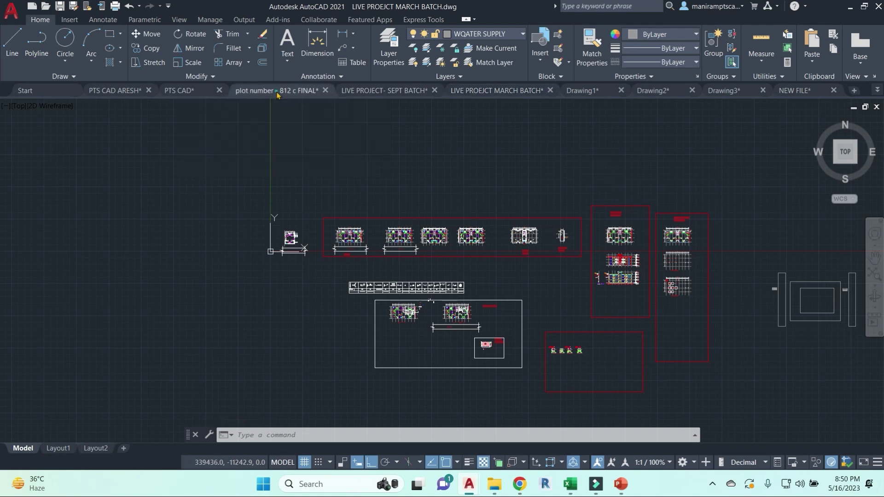
{"action": "left_click", "coordinate": [181, 92]}
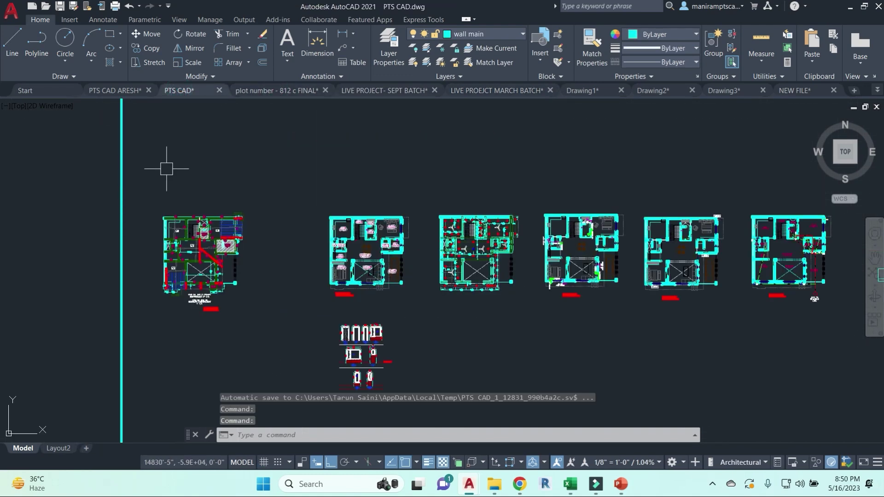
{"action": "left_click", "coordinate": [126, 91]}
{"action": "scroll", "coordinate": [416, 262], "scroll_direction": "down", "scroll_amount": 2}
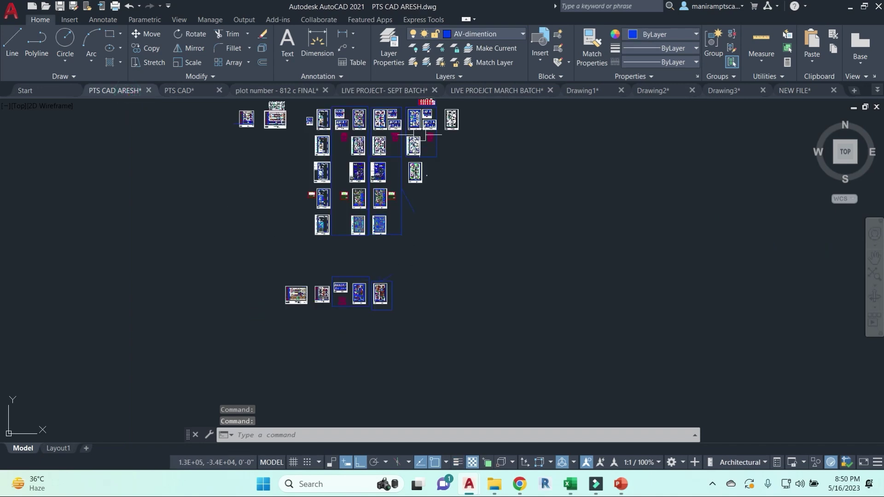
{"action": "left_click", "coordinate": [396, 91]}
{"action": "left_click", "coordinate": [582, 91]}
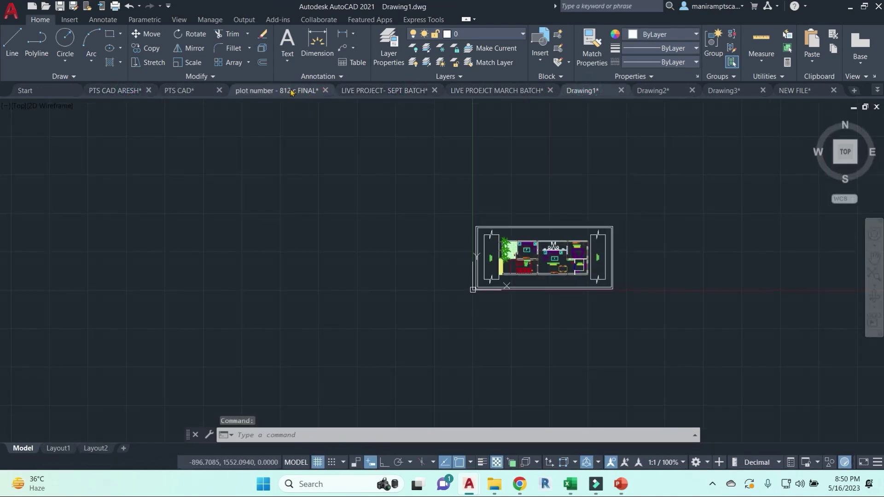
Switch to the plot number - 812 c FINAL drawing and examine the ground floor plan, including its kitchen, stair and car area
{"action": "left_click", "coordinate": [276, 91]}
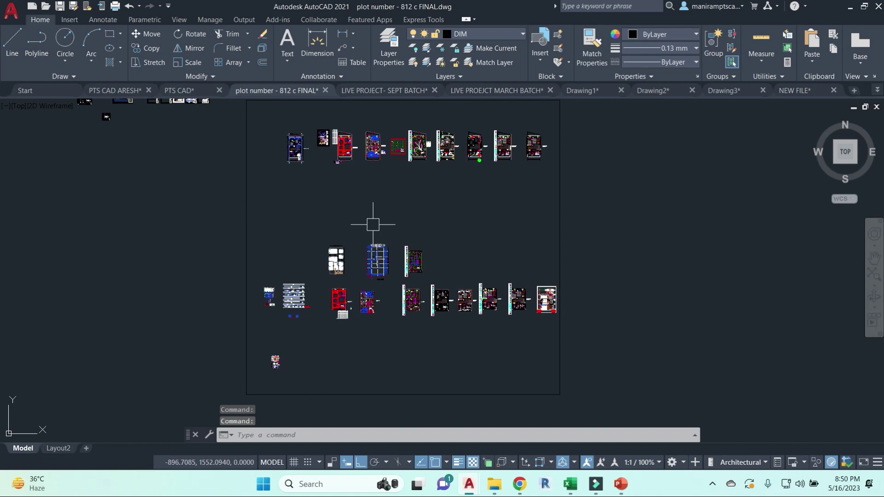
{"action": "middle_click_drag", "start_coordinate": [374, 222], "coordinate": [405, 271]}
{"action": "scroll", "coordinate": [336, 181], "scroll_direction": "up", "scroll_amount": 3}
{"action": "scroll", "coordinate": [369, 306], "scroll_direction": "up", "scroll_amount": 1}
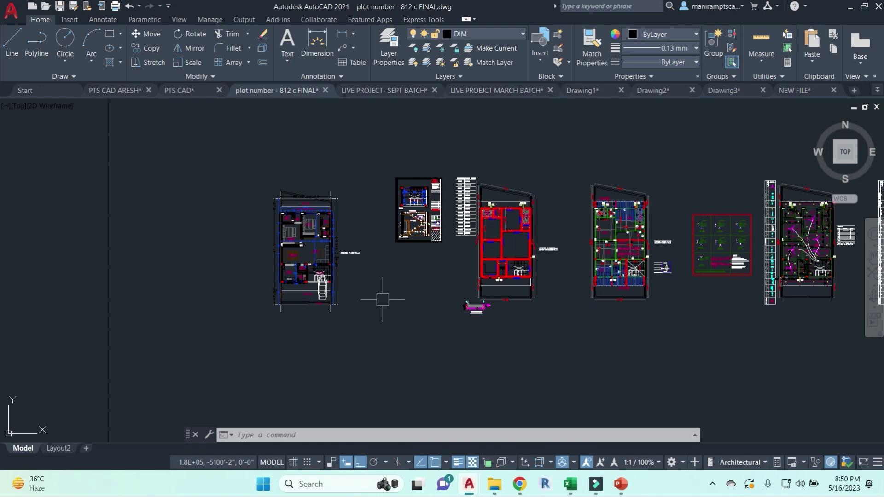
{"action": "scroll", "coordinate": [307, 232], "scroll_direction": "up", "scroll_amount": 5}
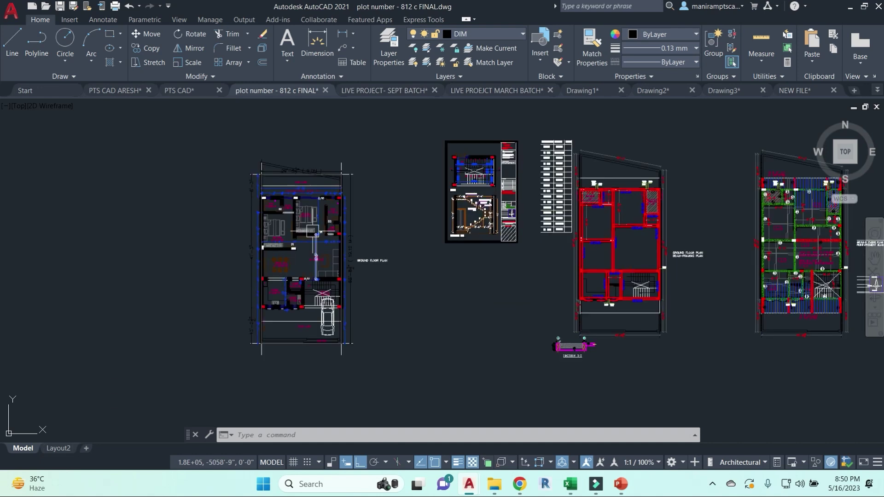
{"action": "middle_click_drag", "start_coordinate": [390, 217], "coordinate": [478, 219]}
{"action": "scroll", "coordinate": [506, 226], "scroll_direction": "down", "scroll_amount": 3}
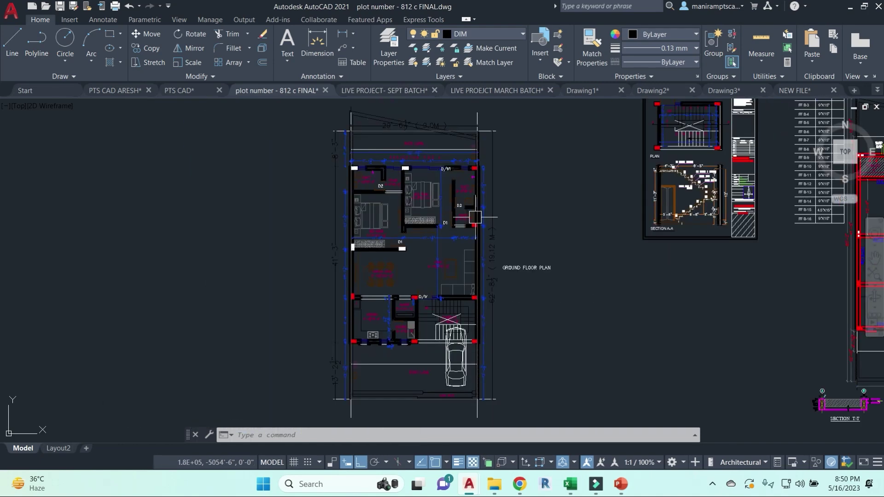
{"action": "scroll", "coordinate": [397, 336], "scroll_direction": "up", "scroll_amount": 4}
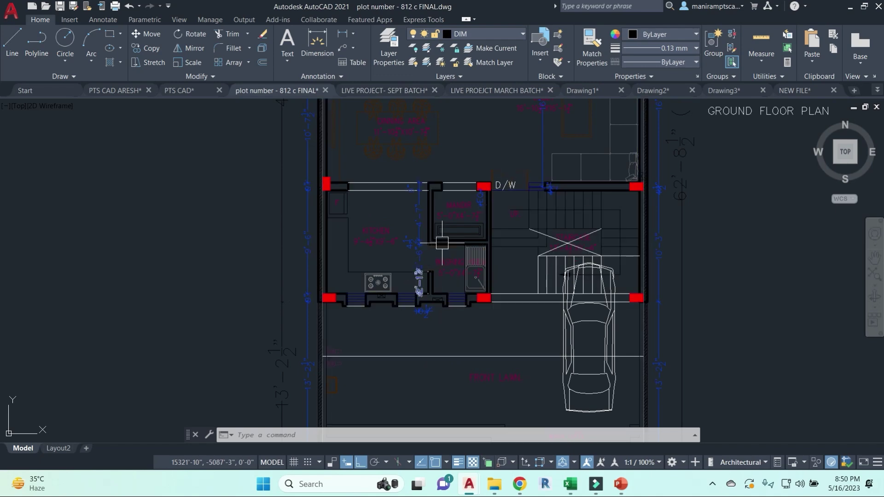
{"action": "scroll", "coordinate": [466, 206], "scroll_direction": "down", "scroll_amount": 1}
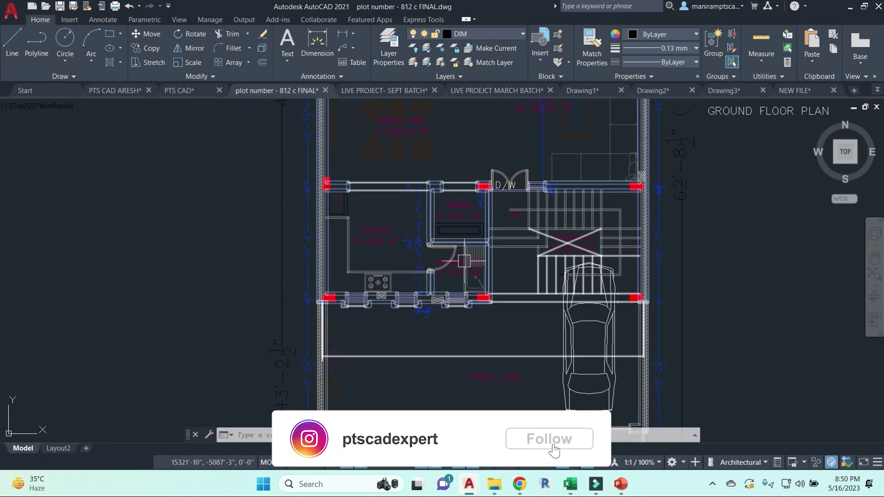
{"action": "scroll", "coordinate": [466, 230], "scroll_direction": "down", "scroll_amount": 3}
{"action": "middle_click_drag", "start_coordinate": [497, 281], "coordinate": [461, 296]}
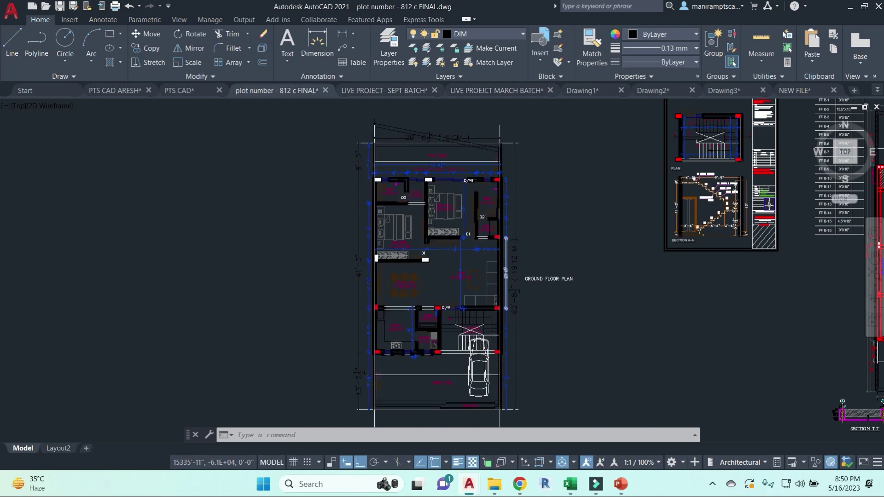
Examine the ground floor's electrical, plumbing and camera plans in the same row of drawings
{"action": "scroll", "coordinate": [511, 232], "scroll_direction": "down", "scroll_amount": 5}
{"action": "scroll", "coordinate": [621, 292], "scroll_direction": "up", "scroll_amount": 8}
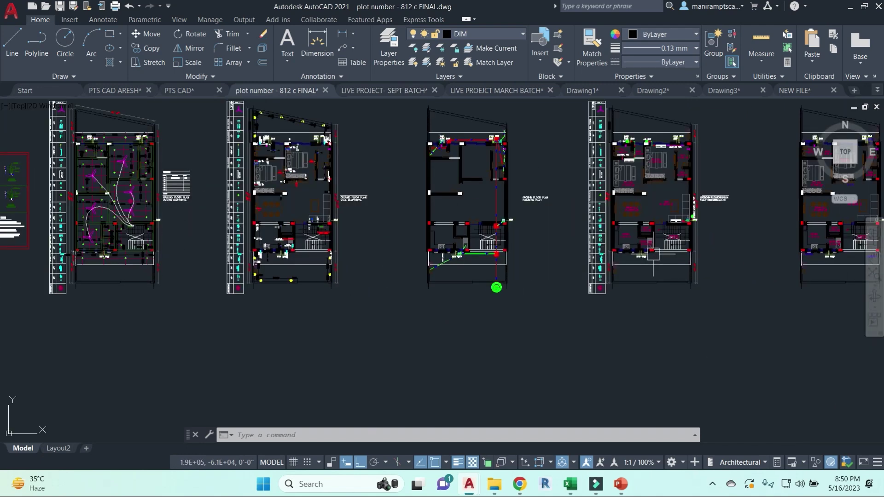
{"action": "scroll", "coordinate": [621, 294], "scroll_direction": "down", "scroll_amount": 5}
{"action": "scroll", "coordinate": [621, 302], "scroll_direction": "up", "scroll_amount": 6}
{"action": "scroll", "coordinate": [682, 296], "scroll_direction": "down", "scroll_amount": 3}
{"action": "middle_click_drag", "start_coordinate": [683, 296], "coordinate": [594, 307]}
{"action": "scroll", "coordinate": [595, 307], "scroll_direction": "down", "scroll_amount": 4}
{"action": "scroll", "coordinate": [527, 289], "scroll_direction": "up", "scroll_amount": 8}
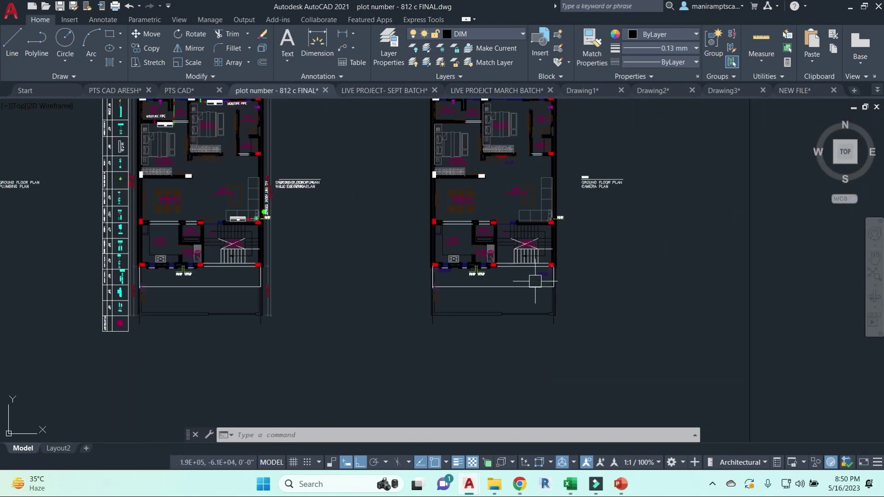
{"action": "scroll", "coordinate": [569, 265], "scroll_direction": "down", "scroll_amount": 6}
{"action": "scroll", "coordinate": [493, 268], "scroll_direction": "up", "scroll_amount": 4}
{"action": "scroll", "coordinate": [499, 270], "scroll_direction": "down", "scroll_amount": 4}
{"action": "mouse_move", "coordinate": [403, 142]}
{"action": "middle_mouse_down"}
{"action": "mouse_move", "coordinate": [527, 201]}
{"action": "mouse_move", "coordinate": [588, 201]}
{"action": "middle_mouse_up"}
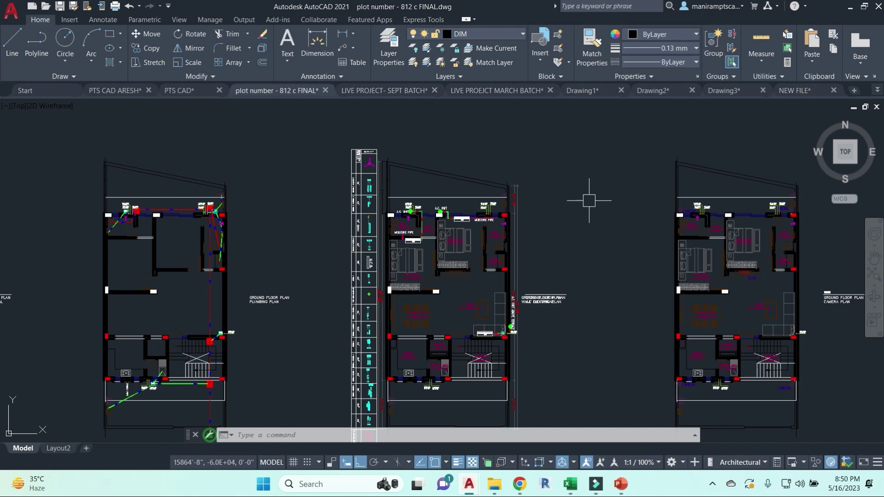
Survey the full row of ground floor sheets and examine the staircase plan with its Section A-A detail
{"action": "scroll", "coordinate": [516, 253], "scroll_direction": "down", "scroll_amount": 5}
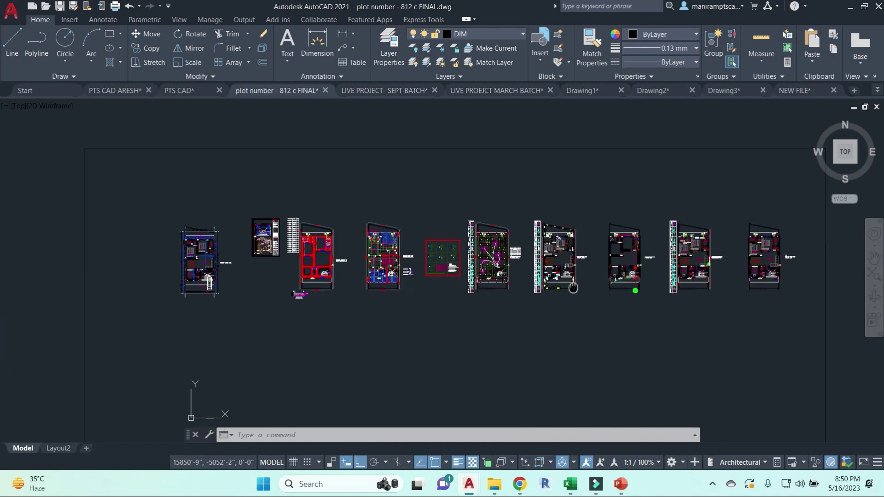
{"action": "scroll", "coordinate": [310, 279], "scroll_direction": "up", "scroll_amount": 8}
{"action": "scroll", "coordinate": [453, 267], "scroll_direction": "down", "scroll_amount": 6}
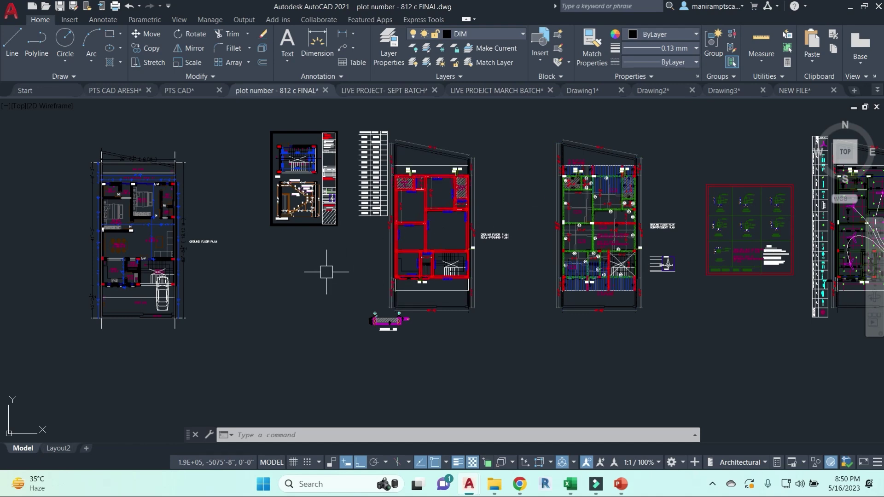
{"action": "scroll", "coordinate": [284, 150], "scroll_direction": "up", "scroll_amount": 6}
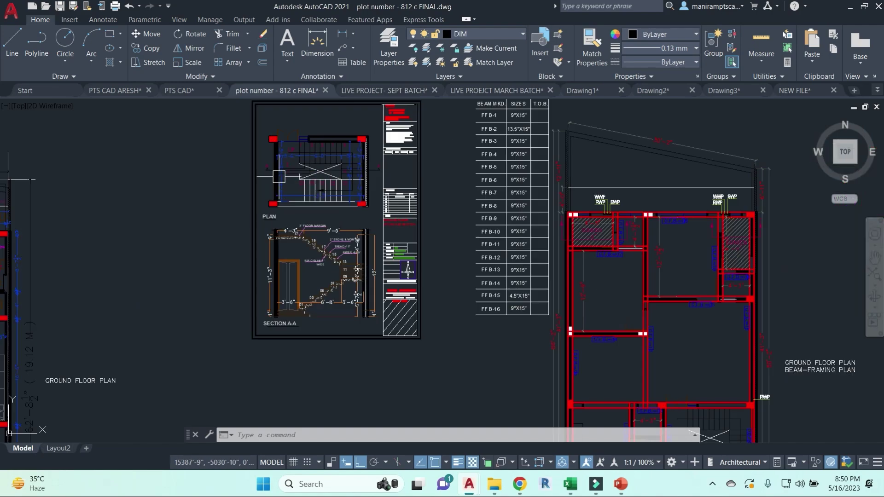
{"action": "middle_click_drag", "start_coordinate": [271, 281], "coordinate": [359, 272]}
{"action": "scroll", "coordinate": [395, 343], "scroll_direction": "up", "scroll_amount": 2}
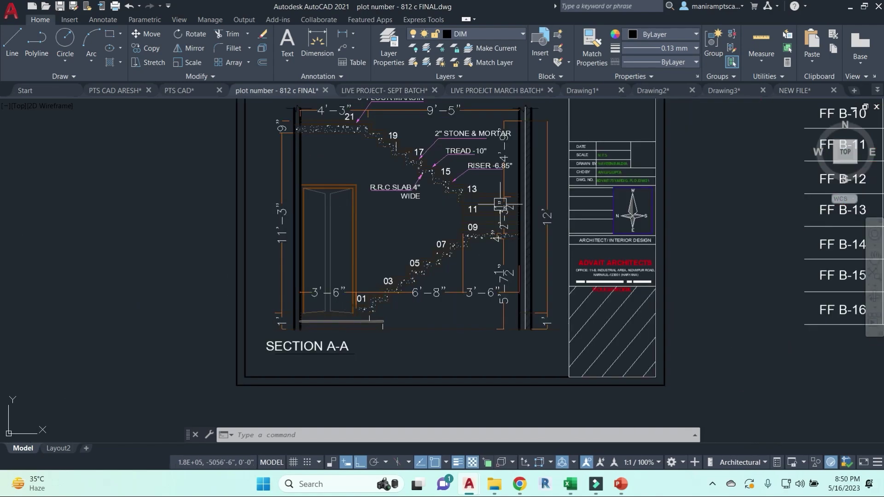
Examine the ground floor beam-framing plan with its beam size schedule, and the neighbouring slab reinforcement plan
{"action": "scroll", "coordinate": [498, 296], "scroll_direction": "down", "scroll_amount": 9}
{"action": "middle_click_drag", "start_coordinate": [637, 345], "coordinate": [451, 322]}
{"action": "scroll", "coordinate": [450, 323], "scroll_direction": "up", "scroll_amount": 6}
{"action": "scroll", "coordinate": [474, 247], "scroll_direction": "down", "scroll_amount": 2}
{"action": "middle_click_drag", "start_coordinate": [474, 247], "coordinate": [435, 249]}
{"action": "scroll", "coordinate": [497, 199], "scroll_direction": "up", "scroll_amount": 2}
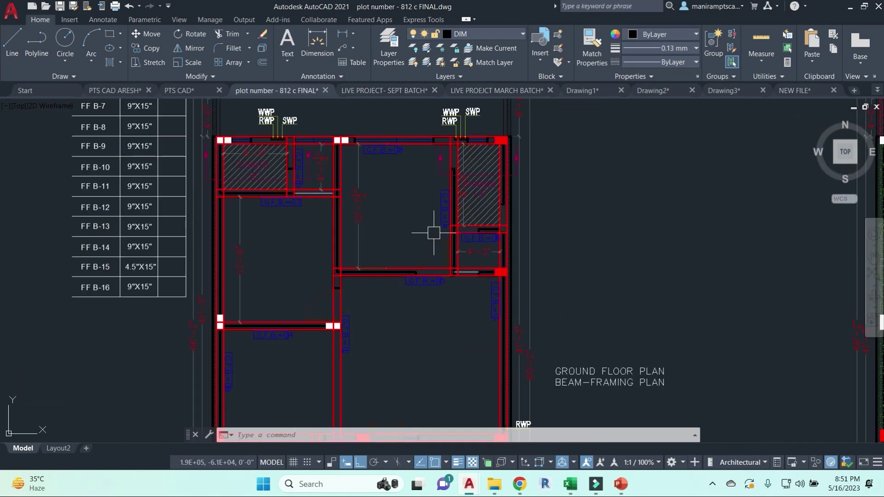
{"action": "scroll", "coordinate": [426, 216], "scroll_direction": "down", "scroll_amount": 4}
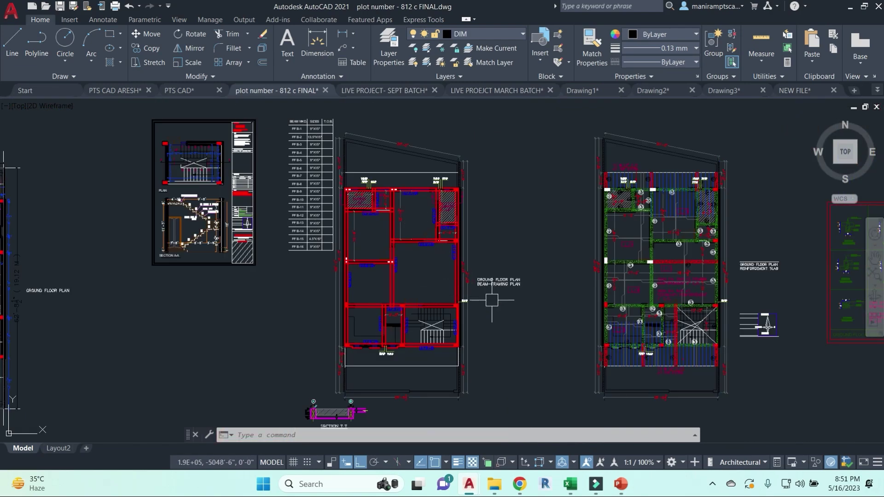
{"action": "scroll", "coordinate": [494, 300], "scroll_direction": "up", "scroll_amount": 4}
{"action": "scroll", "coordinate": [495, 302], "scroll_direction": "down", "scroll_amount": 5}
{"action": "middle_click_drag", "start_coordinate": [503, 331], "coordinate": [369, 316]}
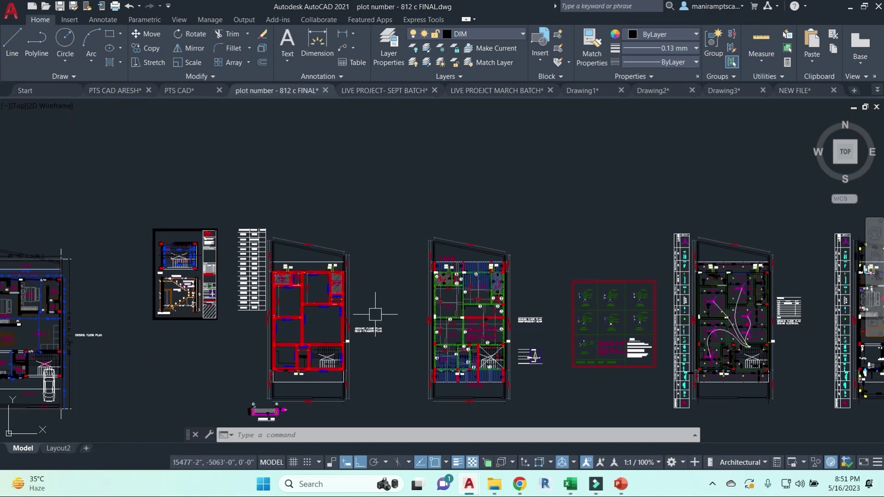
Examine the gap beside the ground floor beam-framing plan and survey the full row of ground floor sheets
{"action": "scroll", "coordinate": [369, 316], "scroll_direction": "up", "scroll_amount": 7}
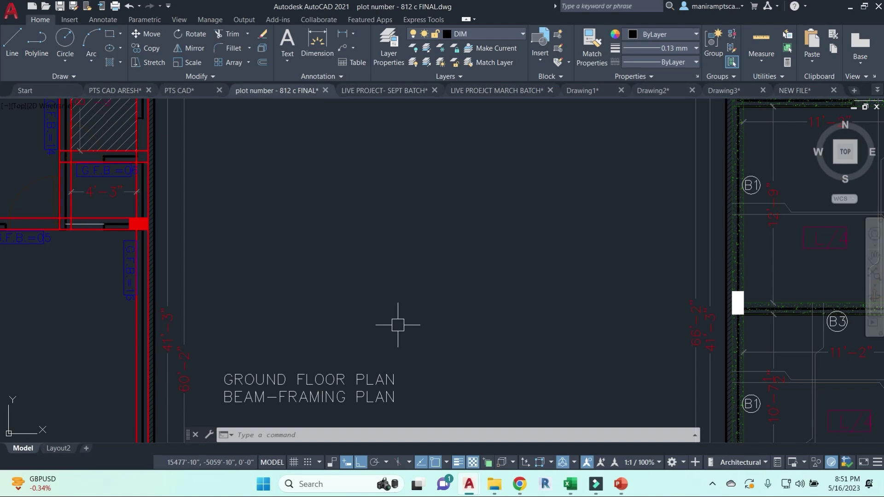
{"action": "scroll", "coordinate": [468, 258], "scroll_direction": "down", "scroll_amount": 8}
{"action": "scroll", "coordinate": [489, 297], "scroll_direction": "down", "scroll_amount": 2}
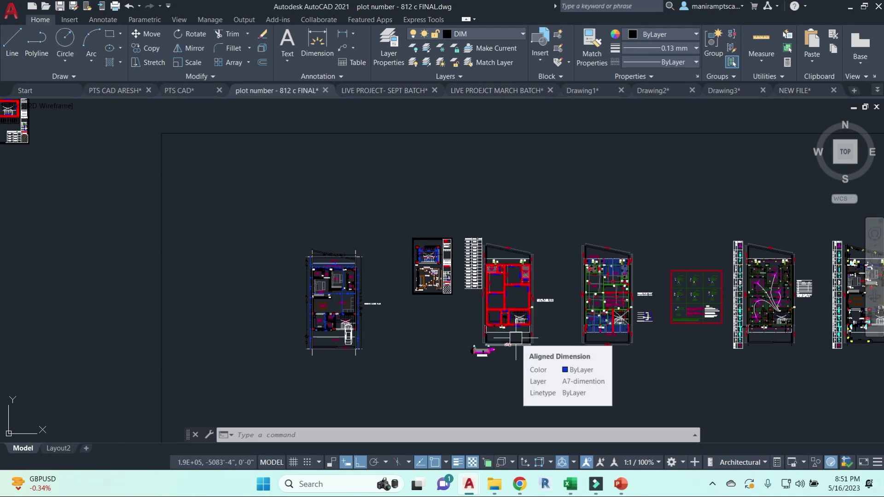
{"action": "scroll", "coordinate": [516, 338], "scroll_direction": "down", "scroll_amount": 5}
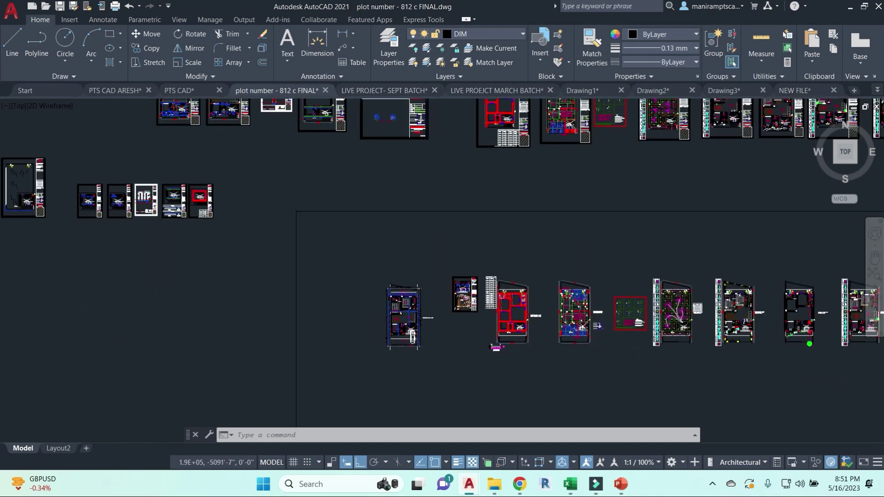
{"action": "scroll", "coordinate": [516, 338], "scroll_direction": "up", "scroll_amount": 3}
{"action": "scroll", "coordinate": [473, 363], "scroll_direction": "up", "scroll_amount": 2}
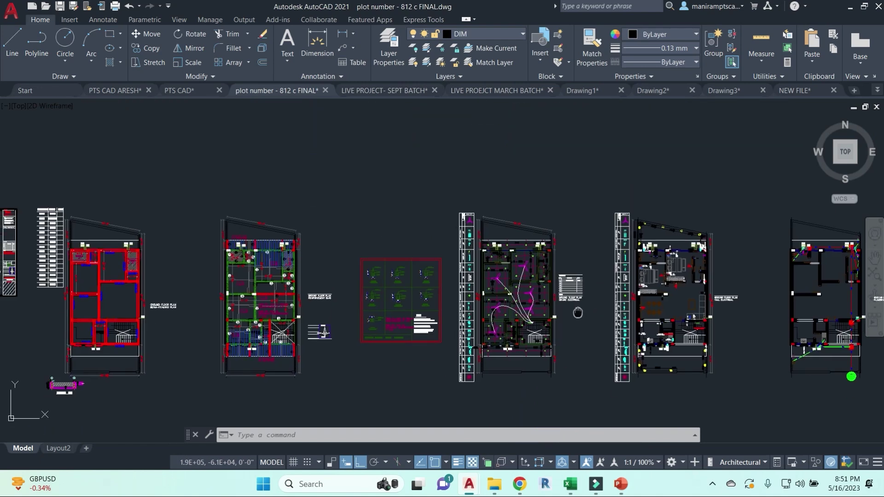
{"action": "scroll", "coordinate": [474, 364], "scroll_direction": "down", "scroll_amount": 1}
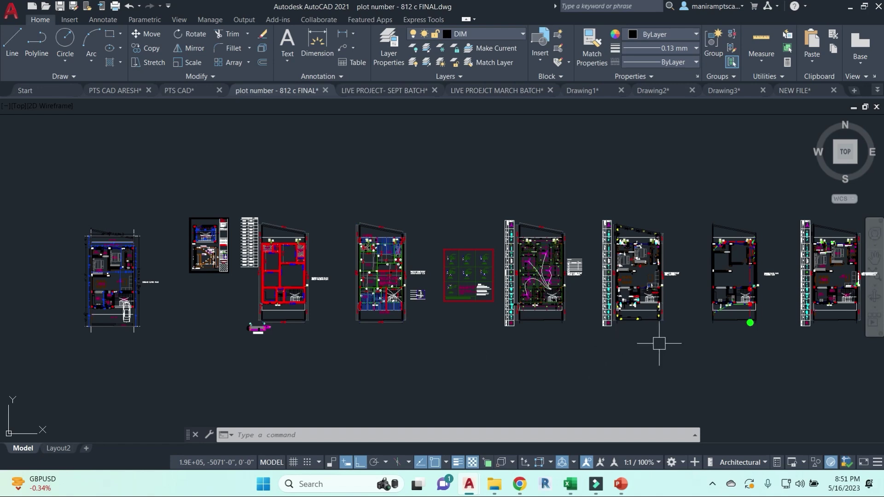
Examine the ground floor A.C. plan, including the A.C. unit, the G.T. and RWP drainage connections and the moisture pipes
{"action": "scroll", "coordinate": [690, 286], "scroll_direction": "up", "scroll_amount": 3}
{"action": "scroll", "coordinate": [671, 261], "scroll_direction": "up", "scroll_amount": 5}
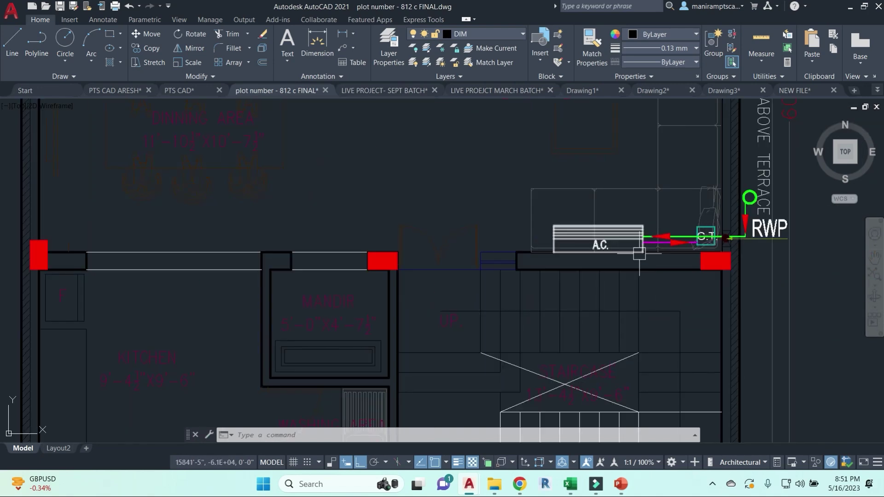
{"action": "scroll", "coordinate": [763, 235], "scroll_direction": "down", "scroll_amount": 3}
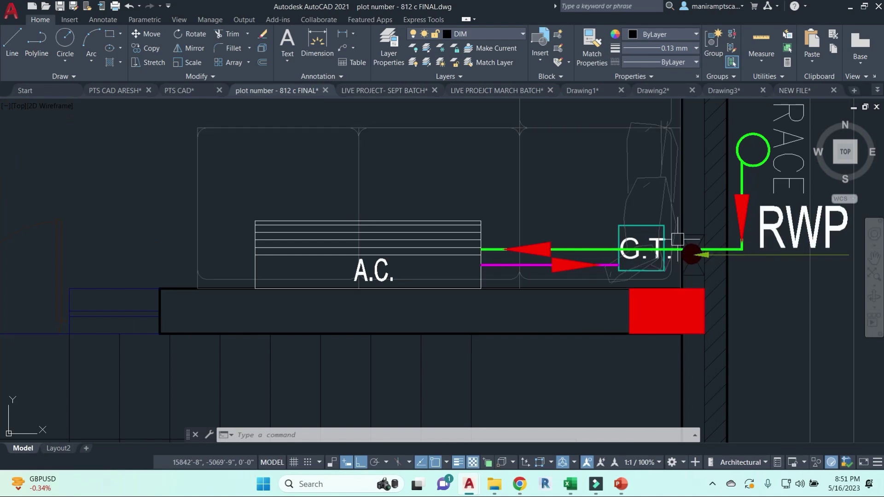
{"action": "scroll", "coordinate": [548, 228], "scroll_direction": "down", "scroll_amount": 2}
{"action": "scroll", "coordinate": [595, 224], "scroll_direction": "down", "scroll_amount": 5}
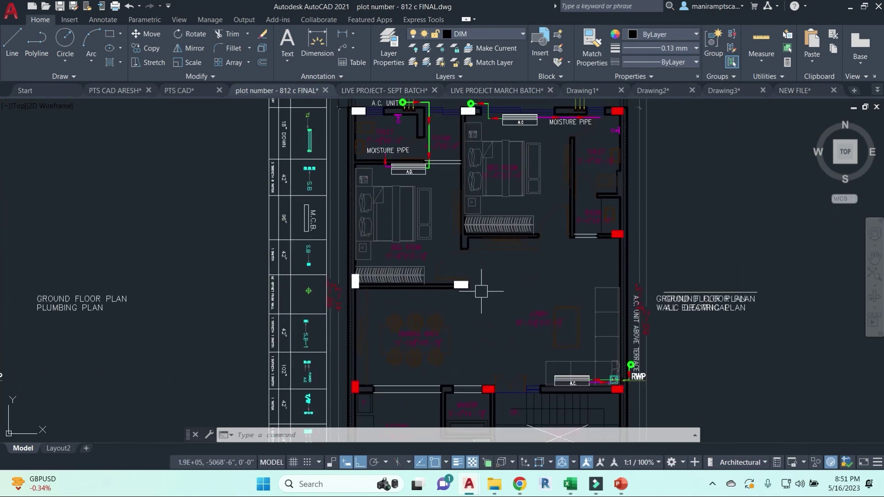
{"action": "middle_click_drag", "start_coordinate": [353, 361], "coordinate": [404, 367]}
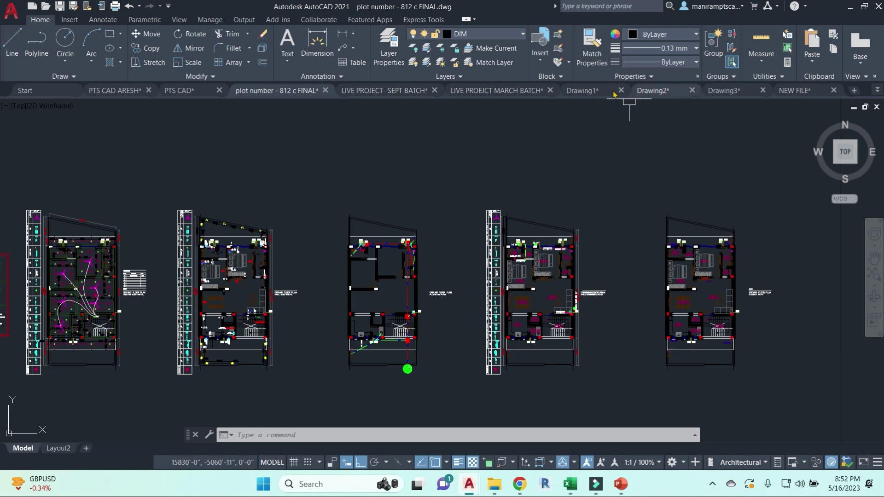
Switch to the LIVE PROEJCT MARCH BATCH drawing, showing the empty area above its floor plans
{"action": "left_click", "coordinate": [497, 90]}
{"action": "middle_click_drag", "start_coordinate": [496, 208], "coordinate": [484, 164]}
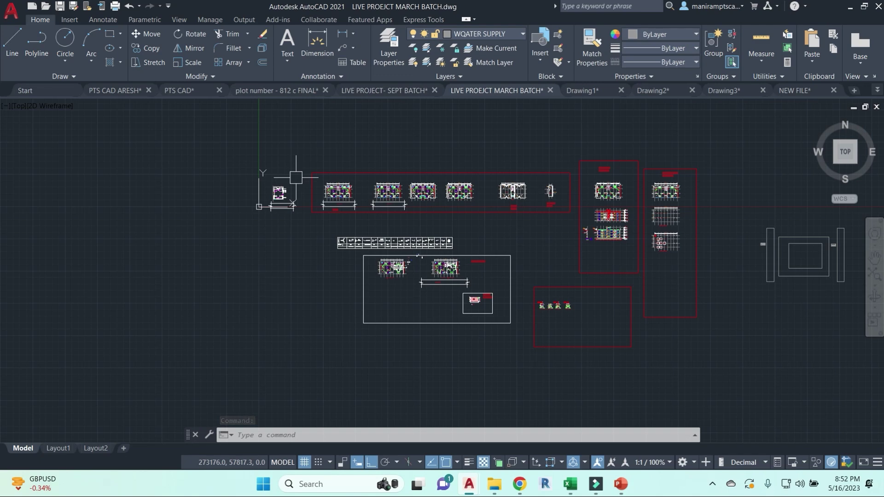
{"action": "middle_click_drag", "start_coordinate": [375, 172], "coordinate": [364, 272]}
{"action": "key", "text": "Escape"}
{"action": "key", "text": "Escape"}
{"action": "key", "text": "Escape"}
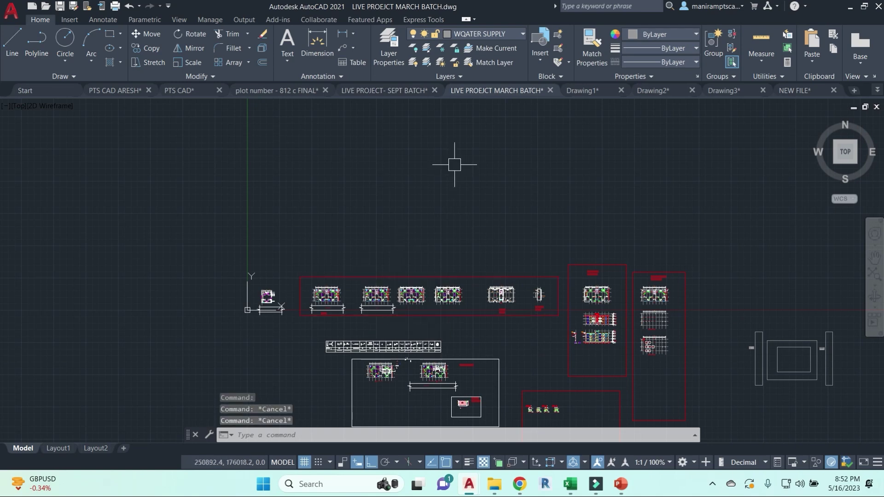
Draw a closed irregular four-sided outline in the empty area above the plans, with ortho off and its upper edge about 40230 units long
{"action": "type", "text": "l"}
{"action": "key", "text": "Return"}
{"action": "left_click", "coordinate": [505, 156]}
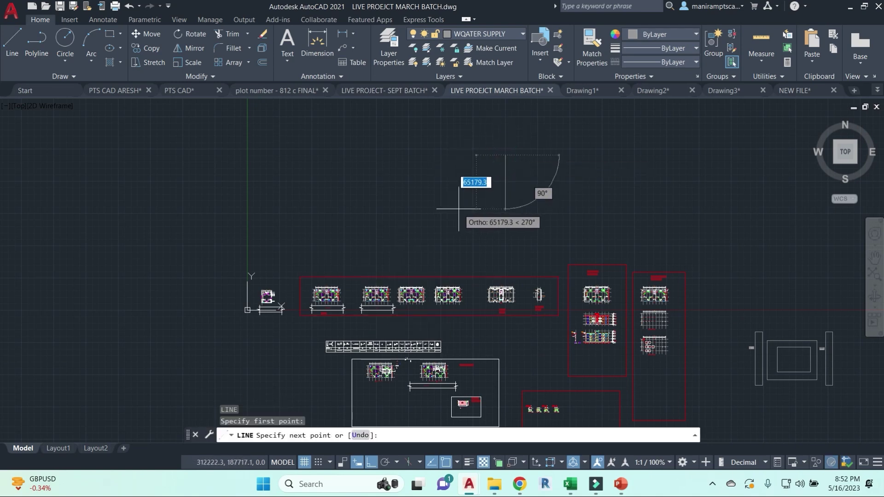
{"action": "key", "text": "F8"}
{"action": "scroll", "coordinate": [470, 209], "scroll_direction": "up", "scroll_amount": 2}
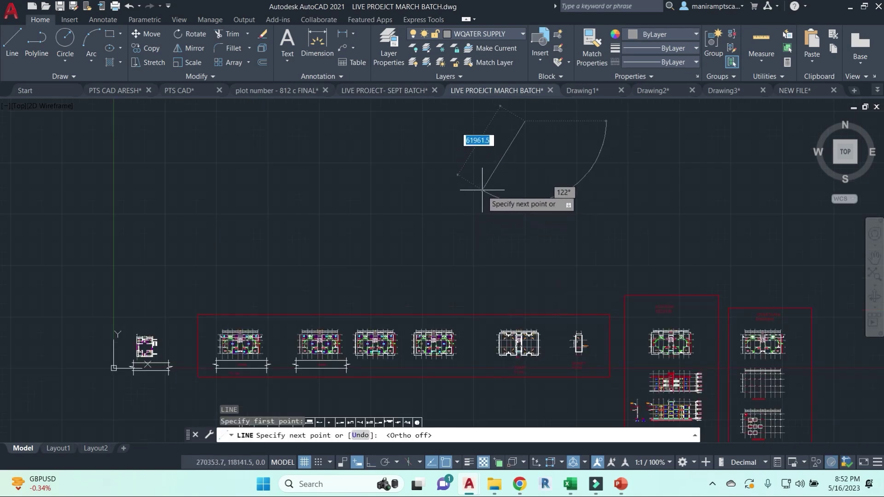
{"action": "left_click", "coordinate": [563, 202]}
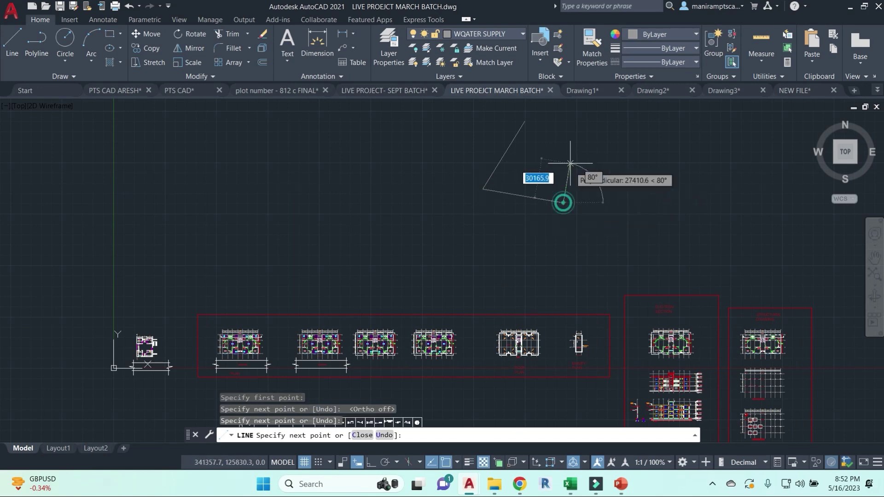
{"action": "left_click", "coordinate": [576, 142]}
{"action": "left_click", "coordinate": [525, 122]}
{"action": "key", "text": "Escape"}
{"action": "scroll", "coordinate": [523, 189], "scroll_direction": "up", "scroll_amount": 3}
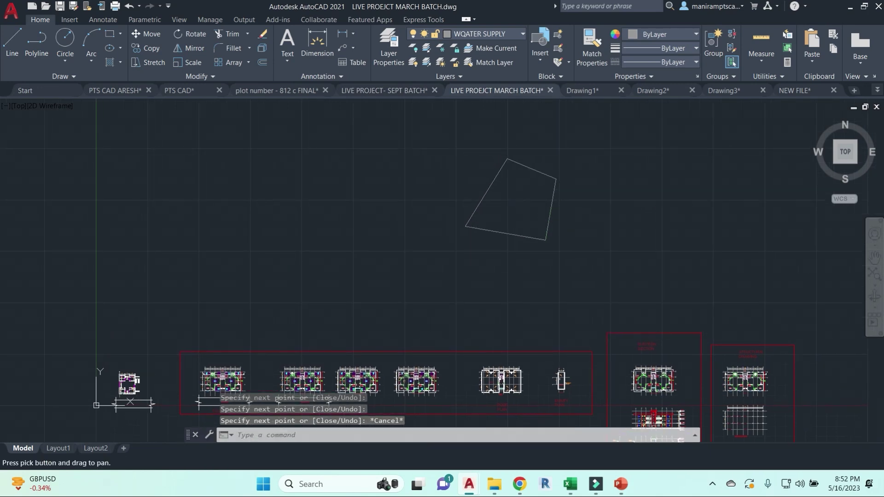
{"action": "middle_click_drag", "start_coordinate": [524, 194], "coordinate": [535, 225]}
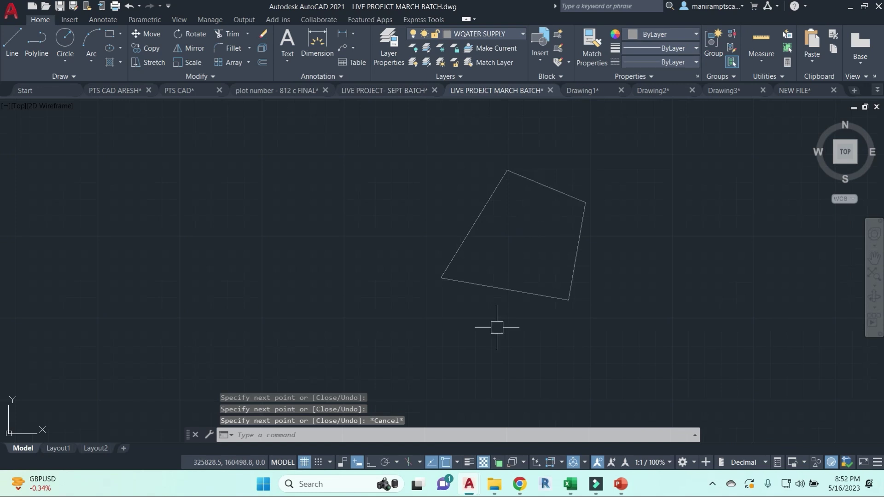
{"action": "key", "text": "Escape"}
{"action": "key", "text": "Escape"}
{"action": "key", "text": "Escape"}
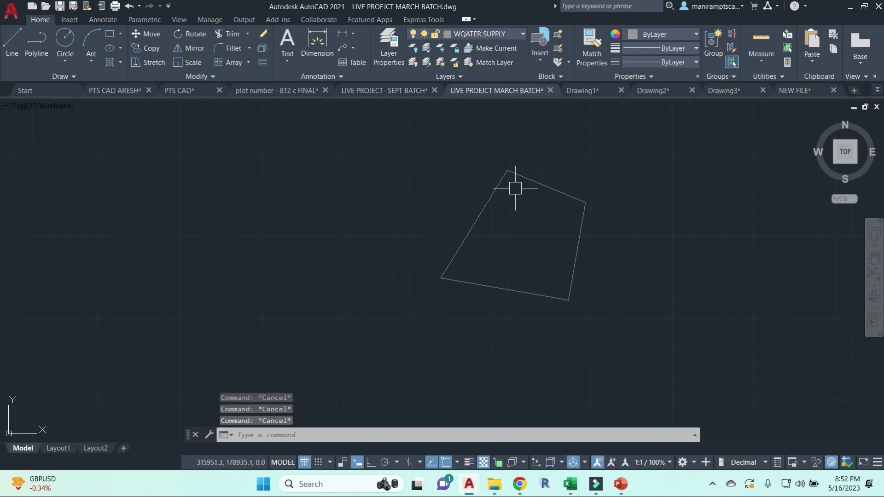
Add an aligned dimension along the sloping upper edge of the four-sided outline
{"action": "left_click", "coordinate": [433, 149]}
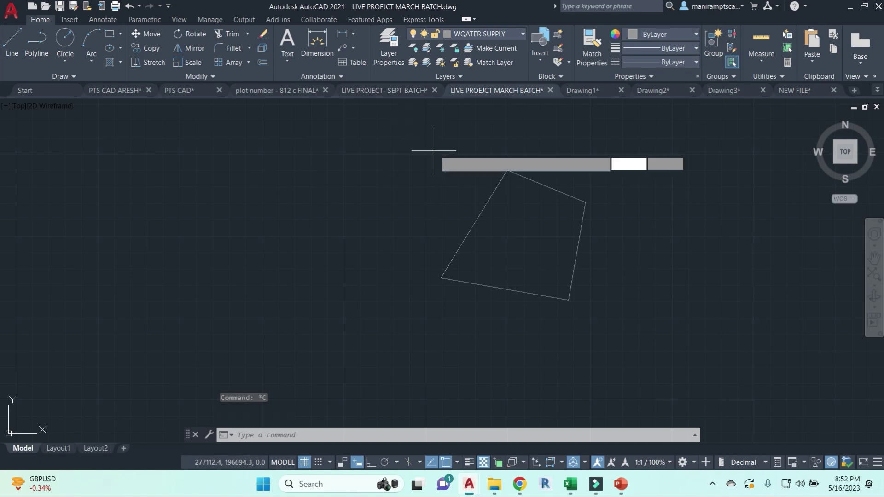
{"action": "type", "text": "dal"}
{"action": "key", "text": "Return"}
{"action": "key", "text": "Return"}
{"action": "left_click", "coordinate": [572, 195]}
{"action": "left_click", "coordinate": [560, 173]}
{"action": "scroll", "coordinate": [515, 167], "scroll_direction": "up", "scroll_amount": 4}
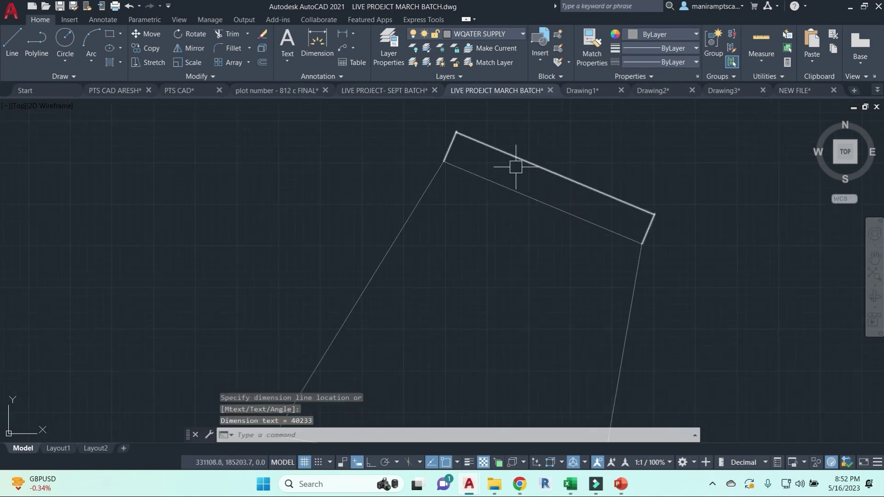
{"action": "scroll", "coordinate": [534, 164], "scroll_direction": "up", "scroll_amount": 4}
{"action": "scroll", "coordinate": [613, 223], "scroll_direction": "down", "scroll_amount": 4}
{"action": "type", "text": "l"}
{"action": "key", "text": "Return"}
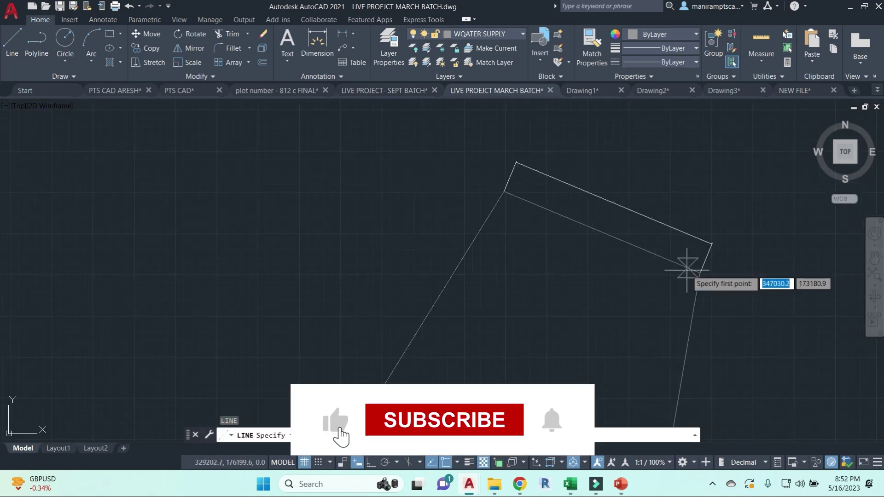
{"action": "left_click", "coordinate": [700, 272]}
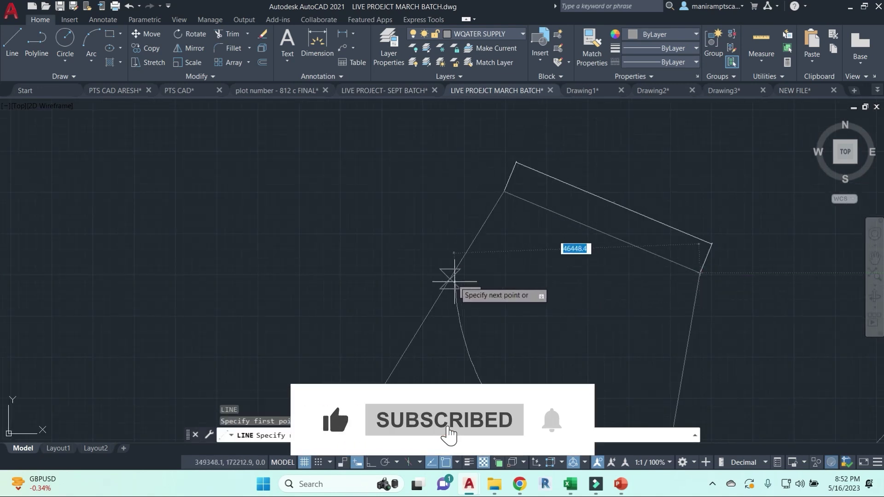
{"action": "key", "text": "F8"}
{"action": "key", "text": "Escape"}
{"action": "scroll", "coordinate": [672, 256], "scroll_direction": "down", "scroll_amount": 2}
{"action": "scroll", "coordinate": [554, 241], "scroll_direction": "down", "scroll_amount": 4}
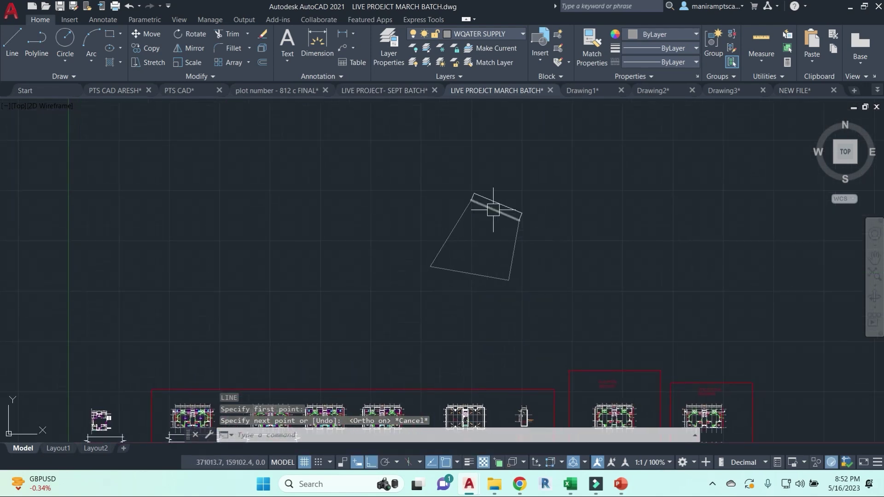
{"action": "key", "text": "Escape"}
{"action": "key", "text": "Escape"}
{"action": "key", "text": "Escape"}
{"action": "type", "text": "c"}
{"action": "key", "text": "Return"}
{"action": "left_click", "coordinate": [598, 245]}
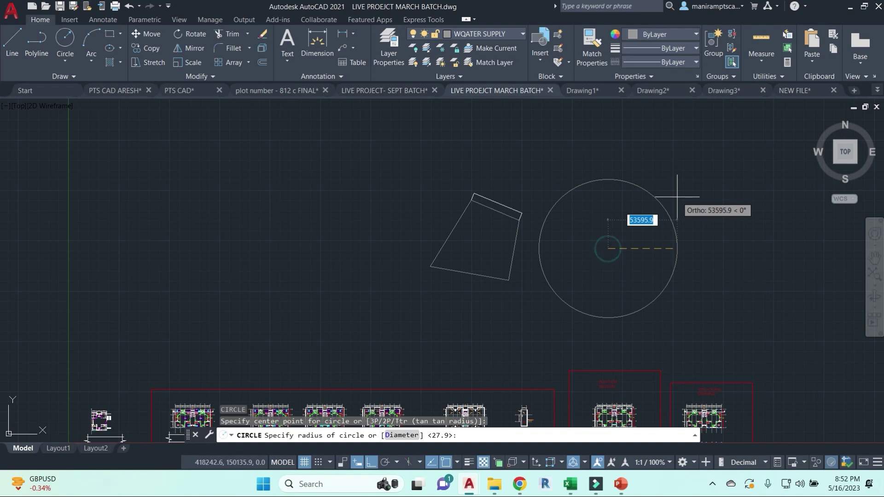
{"action": "key", "text": "Escape"}
Draw a circle centred on the outline's upper-right corner, with its radius reaching the lower-right corner, about 47066 units
{"action": "scroll", "coordinate": [522, 241], "scroll_direction": "up", "scroll_amount": 6}
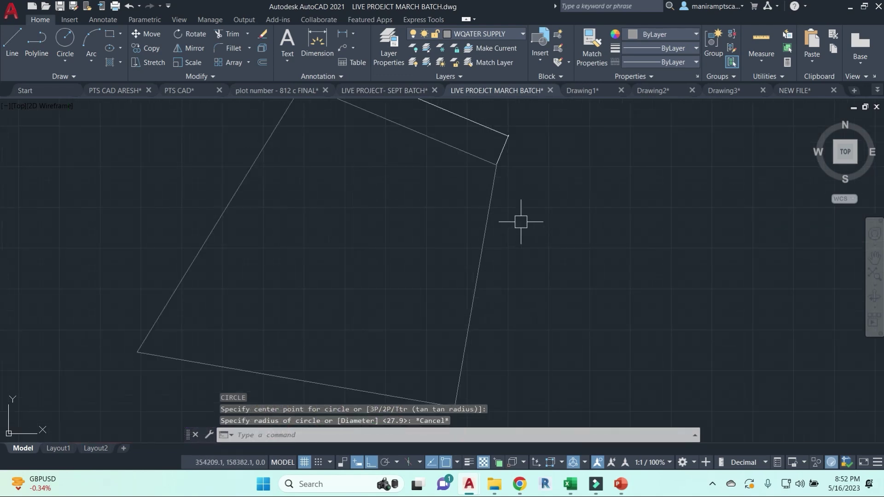
{"action": "key", "text": "Return"}
{"action": "left_click", "coordinate": [495, 165]}
{"action": "middle_click_drag", "start_coordinate": [458, 418], "coordinate": [492, 311]}
{"action": "left_click", "coordinate": [488, 299]}
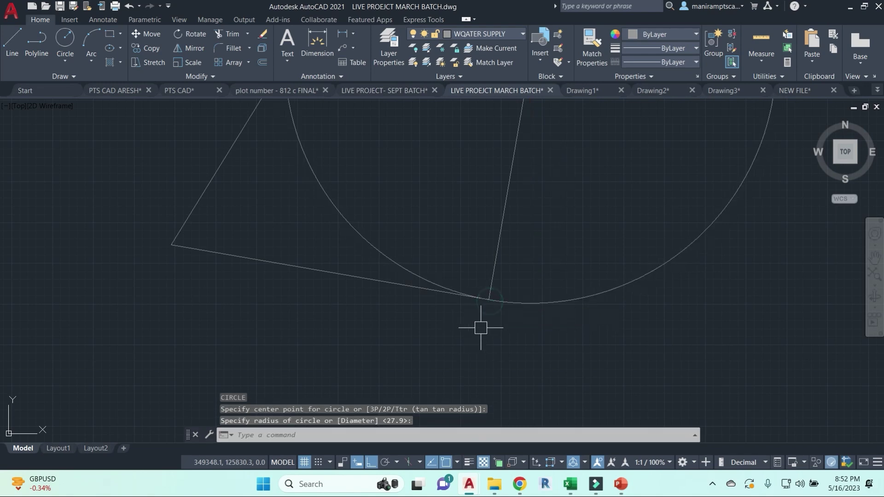
{"action": "key", "text": "Return"}
{"action": "left_click", "coordinate": [489, 300]}
{"action": "scroll", "coordinate": [345, 263], "scroll_direction": "down", "scroll_amount": 5}
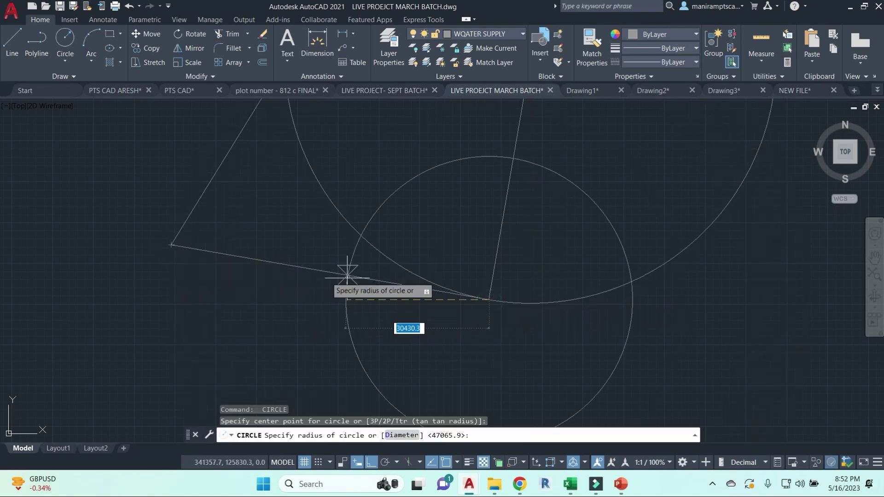
{"action": "key", "text": "Escape"}
Erase the four-sided outline together with its aligned dimension and the circle
{"action": "left_click", "coordinate": [566, 311]}
{"action": "left_click", "coordinate": [420, 188]}
{"action": "type", "text": "e"}
{"action": "key", "text": "Return"}
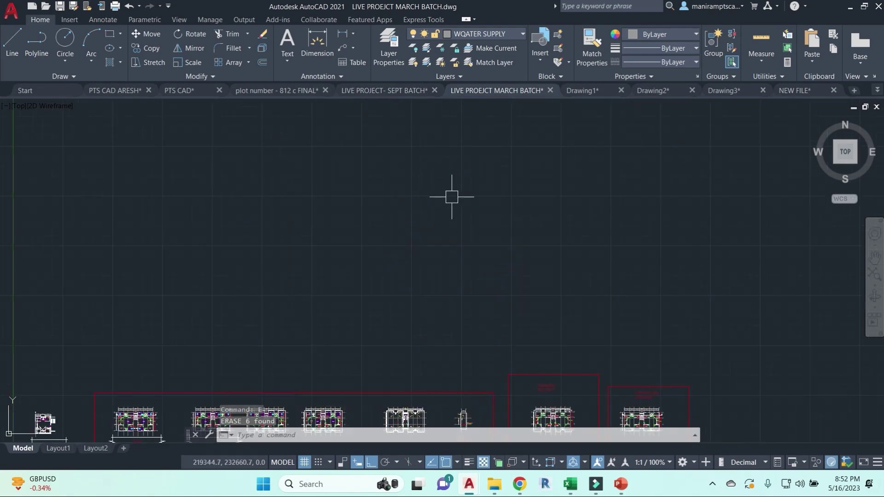
Survey the framed sheet groups of the drawing and examine the row of floor plans and the electrical symbol table
{"action": "scroll", "coordinate": [452, 197], "scroll_direction": "down", "scroll_amount": 3}
{"action": "scroll", "coordinate": [452, 197], "scroll_direction": "down", "scroll_amount": 2}
{"action": "scroll", "coordinate": [403, 240], "scroll_direction": "up", "scroll_amount": 2}
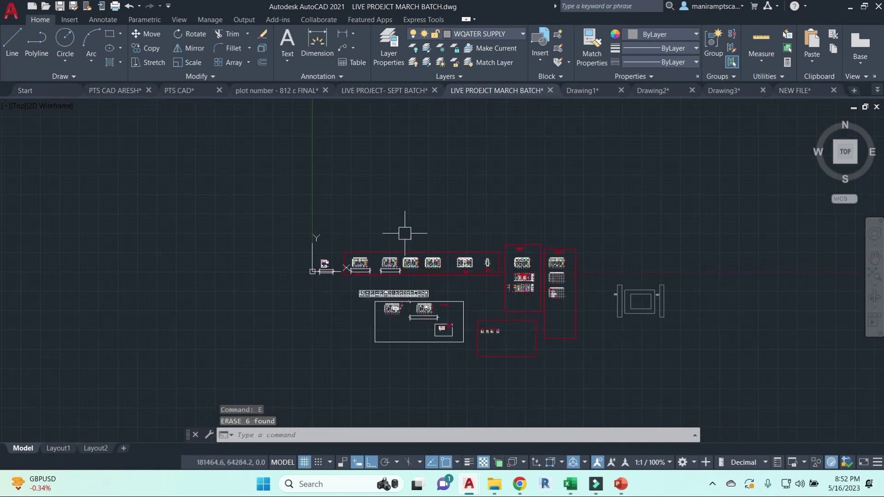
{"action": "scroll", "coordinate": [421, 286], "scroll_direction": "up", "scroll_amount": 4}
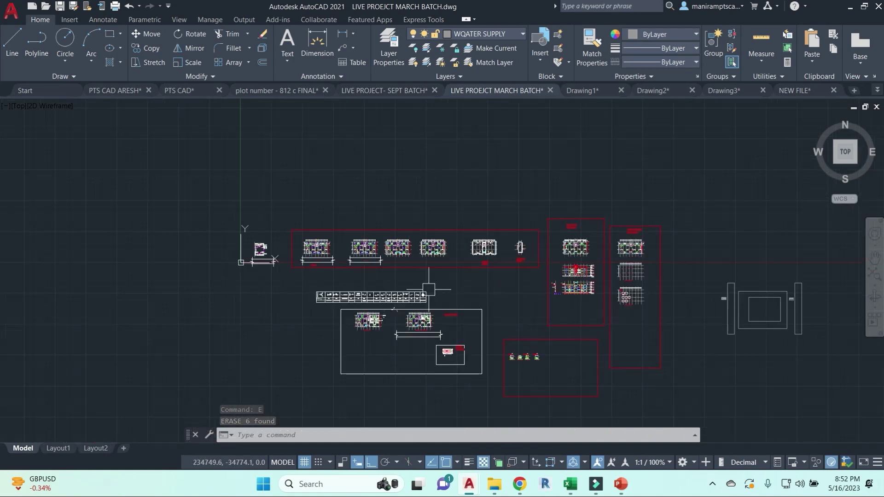
{"action": "scroll", "coordinate": [423, 291], "scroll_direction": "down", "scroll_amount": 4}
{"action": "scroll", "coordinate": [336, 189], "scroll_direction": "up", "scroll_amount": 4}
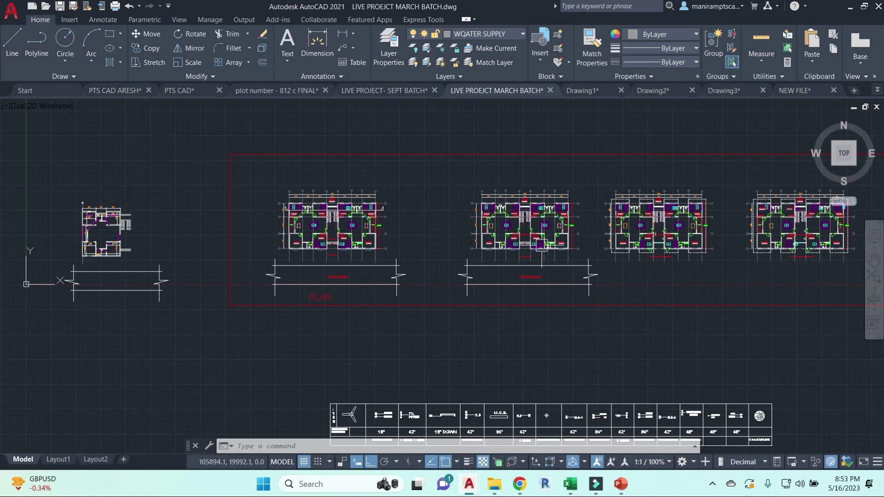
{"action": "scroll", "coordinate": [337, 188], "scroll_direction": "down", "scroll_amount": 3}
Examine the roof plan, elevation, section and column-grid sheets, the false ceiling inset and the framed row of four small details
{"action": "middle_click_drag", "start_coordinate": [404, 194], "coordinate": [202, 207]}
{"action": "scroll", "coordinate": [460, 221], "scroll_direction": "up", "scroll_amount": 3}
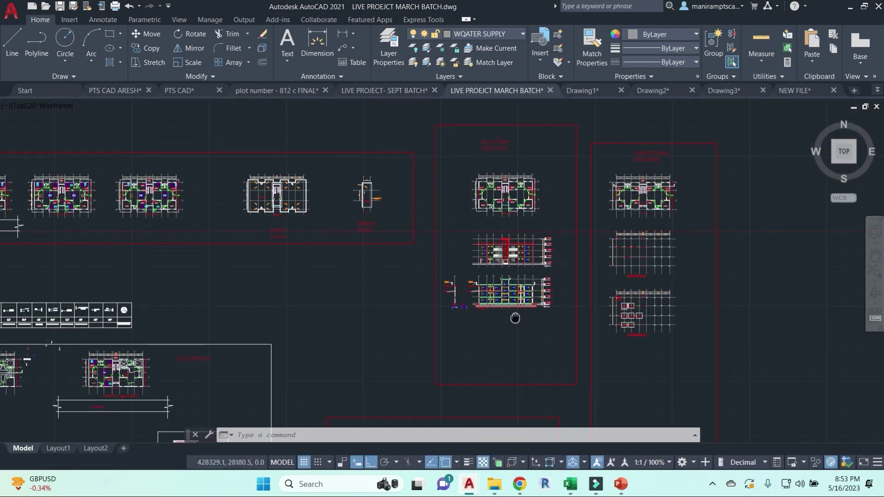
{"action": "scroll", "coordinate": [507, 267], "scroll_direction": "up", "scroll_amount": 4}
{"action": "scroll", "coordinate": [495, 275], "scroll_direction": "down", "scroll_amount": 4}
{"action": "middle_click_drag", "start_coordinate": [497, 276], "coordinate": [587, 238]}
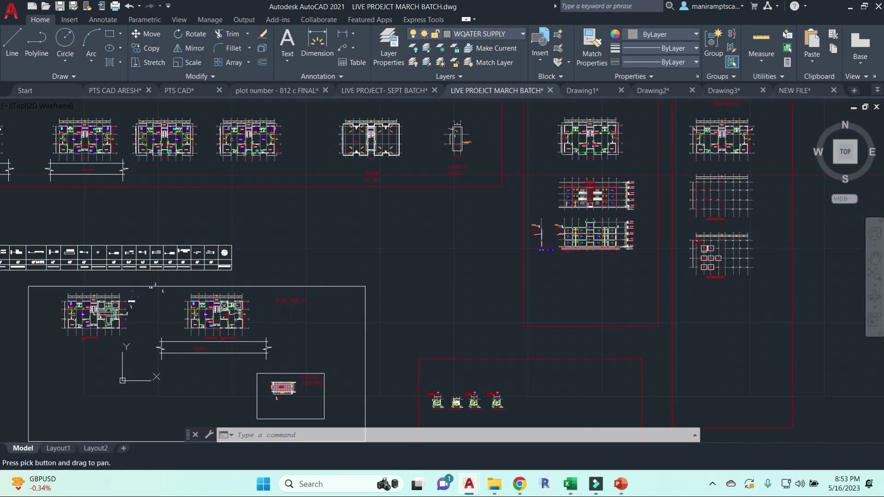
{"action": "middle_click_drag", "start_coordinate": [600, 336], "coordinate": [572, 236]}
{"action": "scroll", "coordinate": [499, 353], "scroll_direction": "up", "scroll_amount": 4}
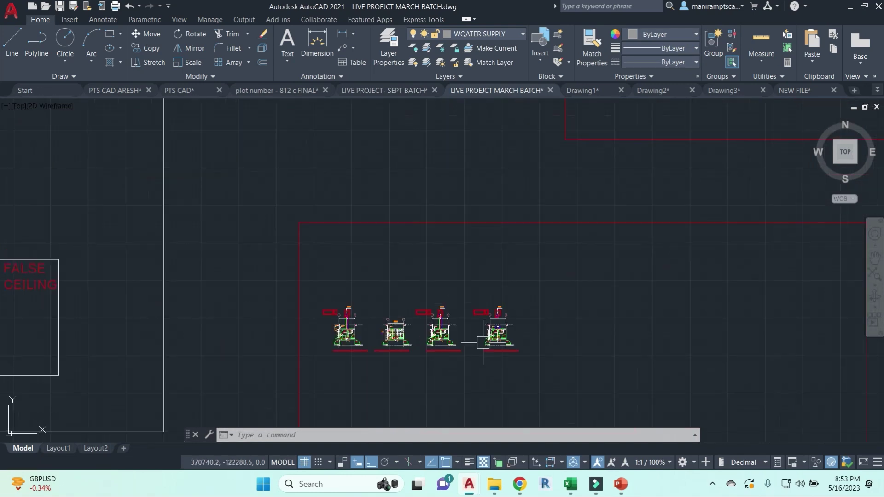
{"action": "scroll", "coordinate": [481, 351], "scroll_direction": "down", "scroll_amount": 4}
{"action": "scroll", "coordinate": [430, 245], "scroll_direction": "down", "scroll_amount": 2}
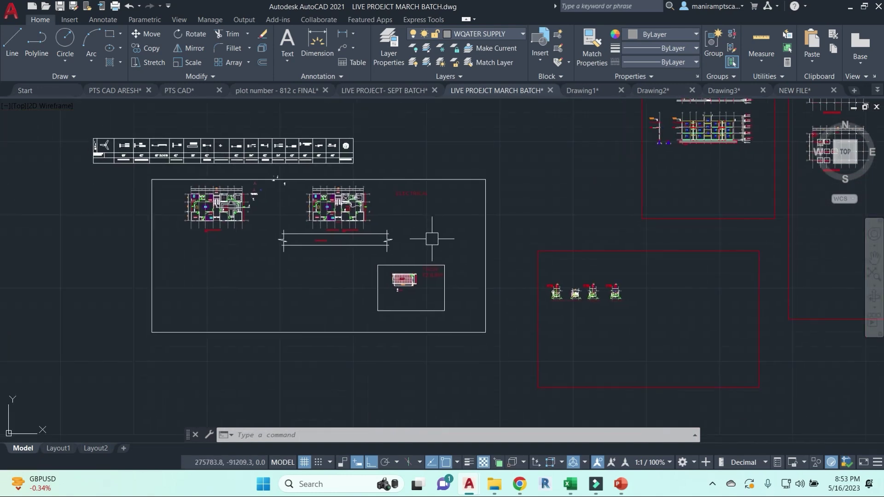
{"action": "scroll", "coordinate": [458, 241], "scroll_direction": "down", "scroll_amount": 2}
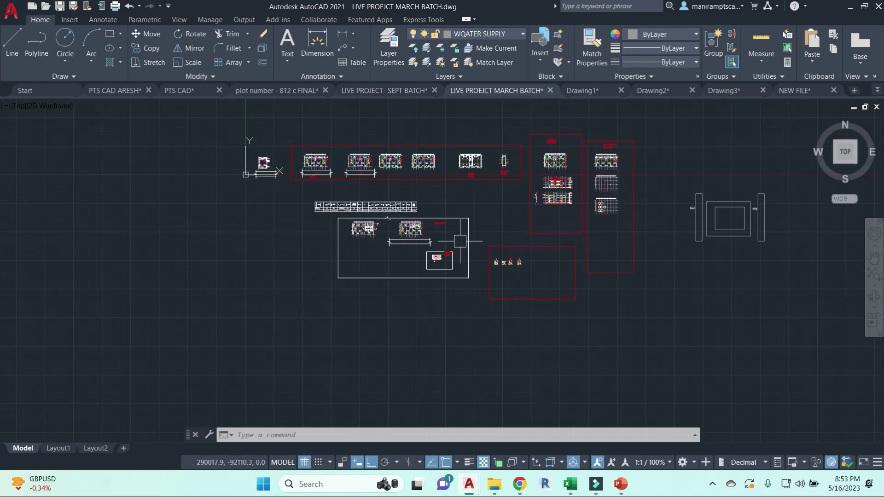
Examine the column layout sheet of the project and highlight all its framed sheet groups as one set
{"action": "scroll", "coordinate": [503, 236], "scroll_direction": "up", "scroll_amount": 6}
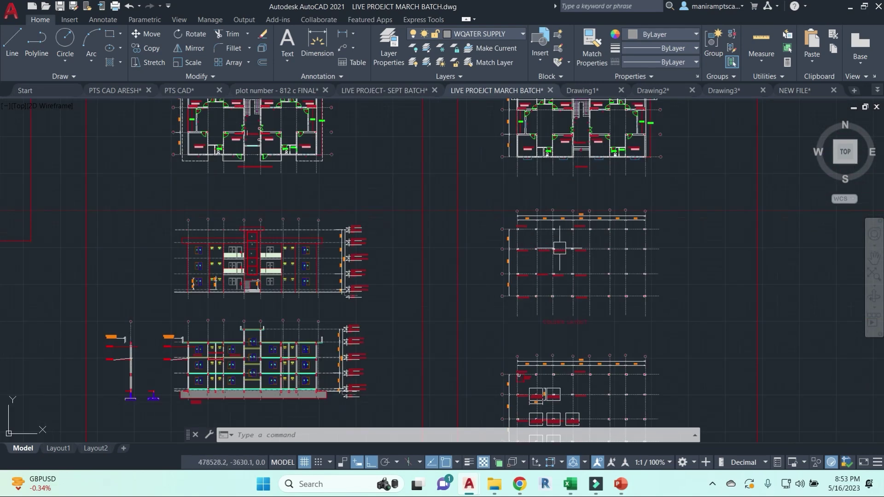
{"action": "scroll", "coordinate": [621, 252], "scroll_direction": "up", "scroll_amount": 6}
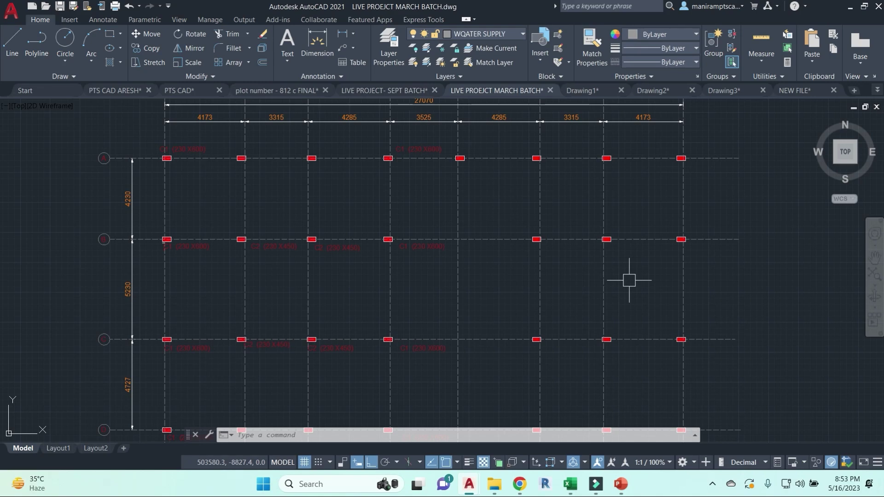
{"action": "scroll", "coordinate": [628, 279], "scroll_direction": "down", "scroll_amount": 10}
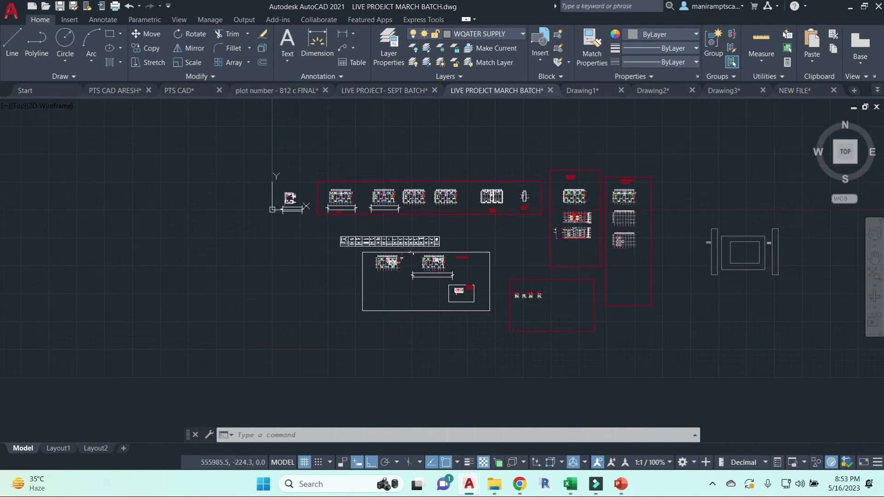
{"action": "key", "text": "Escape"}
{"action": "key", "text": "Escape"}
{"action": "left_click", "coordinate": [700, 351]}
{"action": "left_click", "coordinate": [303, 125]}
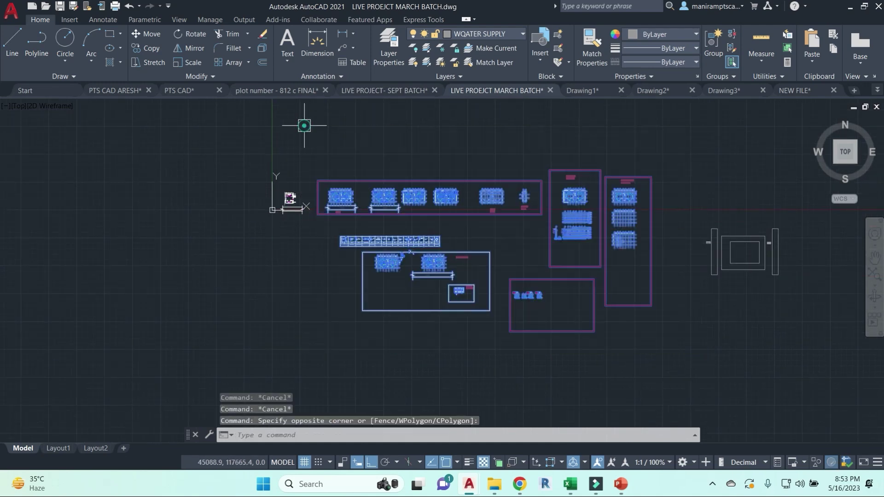
{"action": "key", "text": "Escape"}
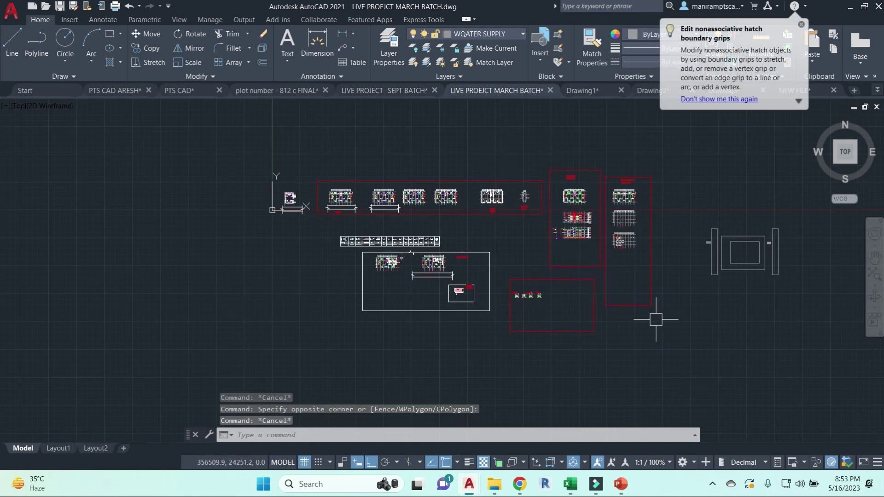
{"action": "left_click", "coordinate": [663, 334]}
{"action": "left_click", "coordinate": [308, 141]}
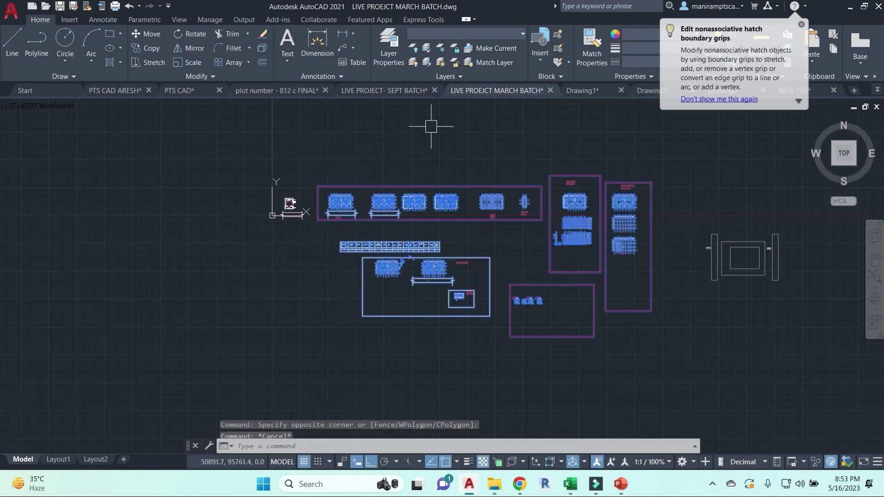
{"action": "key", "text": "Escape"}
Bring up the LIVE PROJECT- SEPT BATCH drawing and highlight its complete set of sheets
{"action": "left_click", "coordinate": [400, 89]}
{"action": "scroll", "coordinate": [504, 280], "scroll_direction": "down", "scroll_amount": 5}
{"action": "left_click", "coordinate": [533, 314]}
{"action": "left_click", "coordinate": [347, 148]}
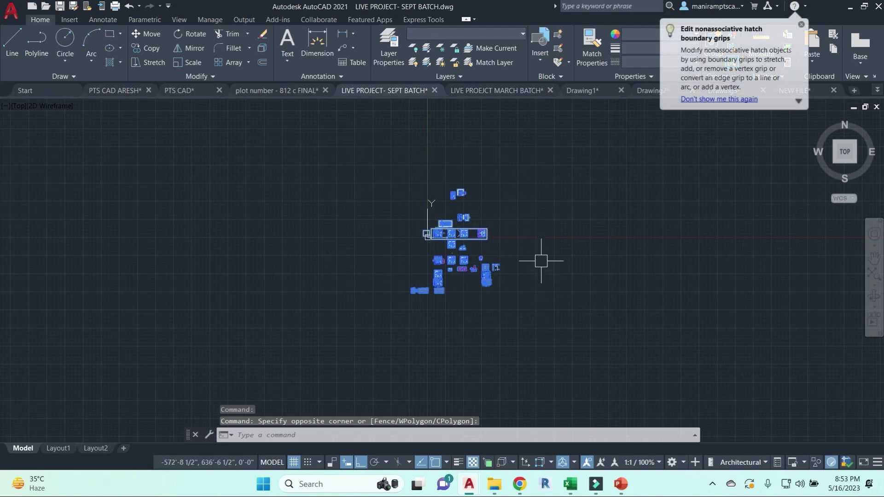
{"action": "key", "text": "Escape"}
{"action": "mouse_move", "coordinate": [519, 483]}
{"action": "left_click", "coordinate": [456, 425]}
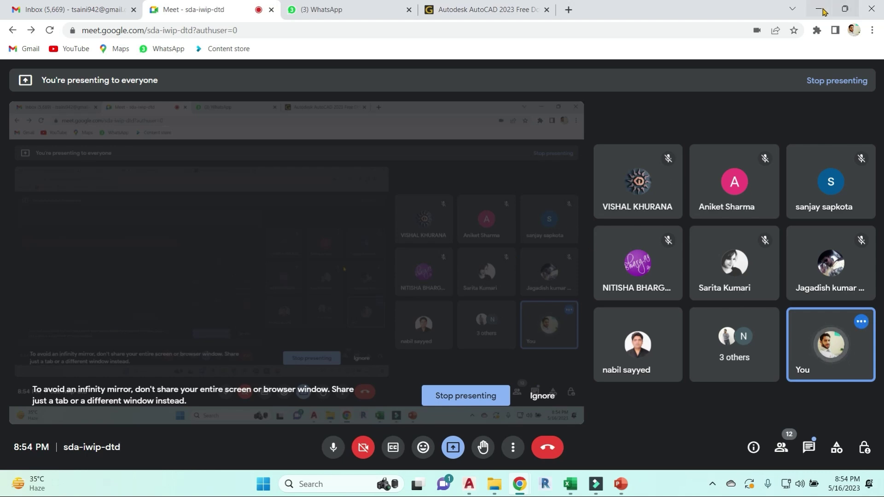
{"action": "key", "text": "alt+Tab"}
Examine the framed row of floor plans, including the dining hall and staircase area, and the sheets below it
{"action": "scroll", "coordinate": [426, 234], "scroll_direction": "up", "scroll_amount": 10}
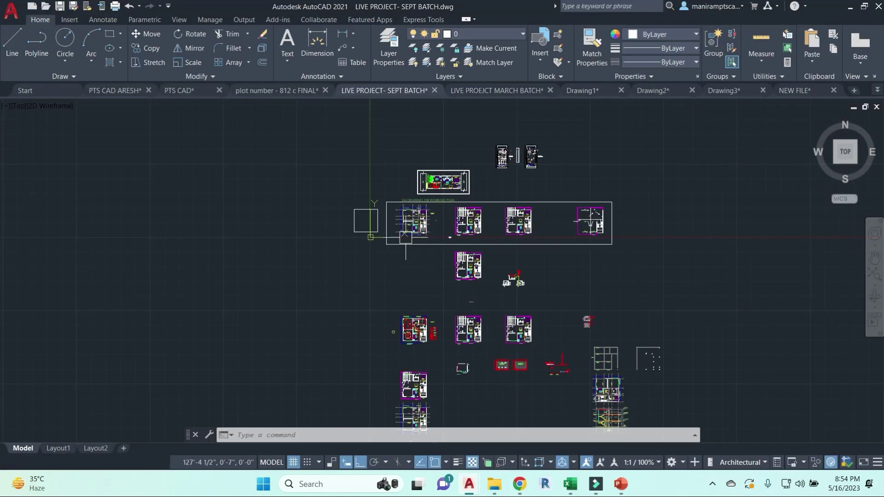
{"action": "middle_click_drag", "start_coordinate": [627, 318], "coordinate": [474, 265]}
{"action": "scroll", "coordinate": [474, 265], "scroll_direction": "up", "scroll_amount": 5}
{"action": "scroll", "coordinate": [474, 265], "scroll_direction": "down", "scroll_amount": 3}
{"action": "scroll", "coordinate": [393, 228], "scroll_direction": "up", "scroll_amount": 4}
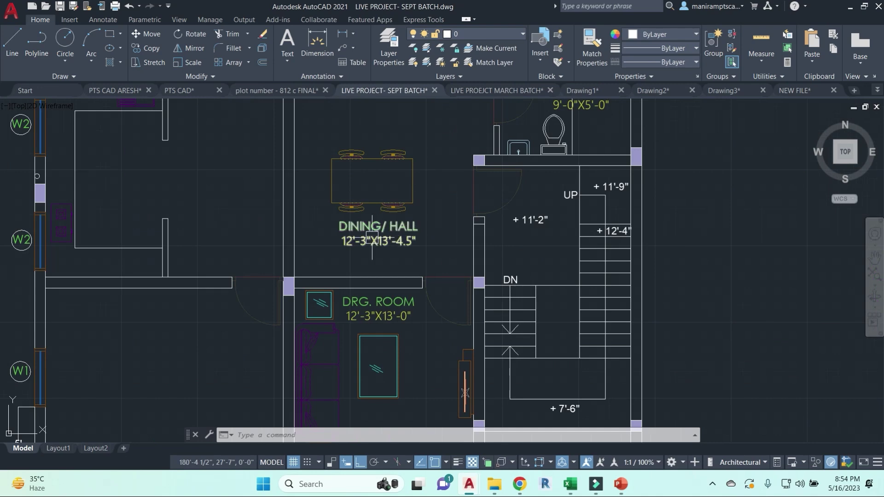
{"action": "scroll", "coordinate": [407, 282], "scroll_direction": "down", "scroll_amount": 5}
{"action": "scroll", "coordinate": [497, 304], "scroll_direction": "down", "scroll_amount": 3}
{"action": "middle_click_drag", "start_coordinate": [497, 304], "coordinate": [520, 199]}
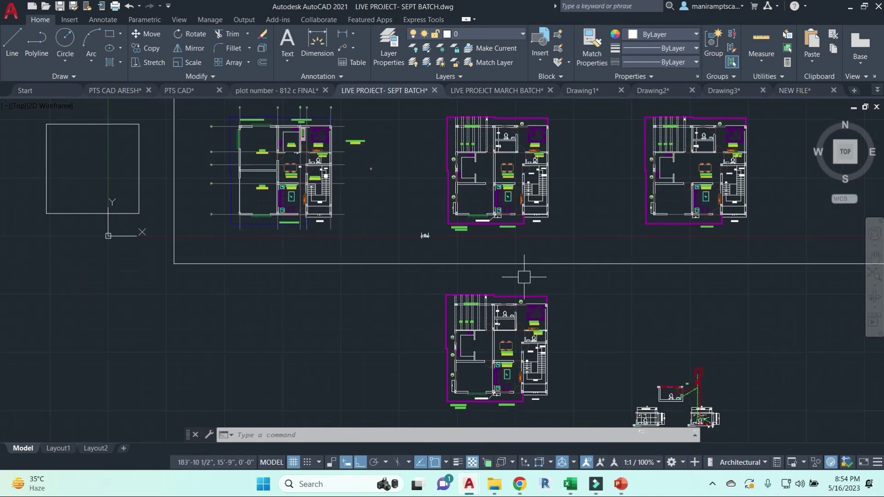
{"action": "scroll", "coordinate": [520, 281], "scroll_direction": "down", "scroll_amount": 6}
{"action": "scroll", "coordinate": [470, 298], "scroll_direction": "up", "scroll_amount": 2}
{"action": "scroll", "coordinate": [471, 298], "scroll_direction": "up", "scroll_amount": 5}
{"action": "scroll", "coordinate": [584, 230], "scroll_direction": "down", "scroll_amount": 5}
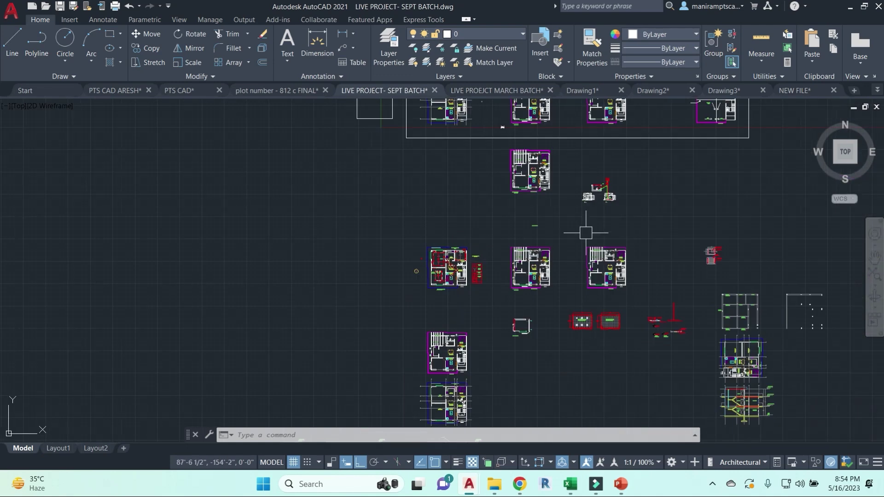
Copy the first floor plan to the empty area beside the ceiling light plan
{"action": "scroll", "coordinate": [457, 193], "scroll_direction": "up", "scroll_amount": 5}
{"action": "type", "text": "DLI"}
{"action": "key", "text": "Return"}
{"action": "key", "text": "Escape"}
{"action": "left_click", "coordinate": [616, 409]}
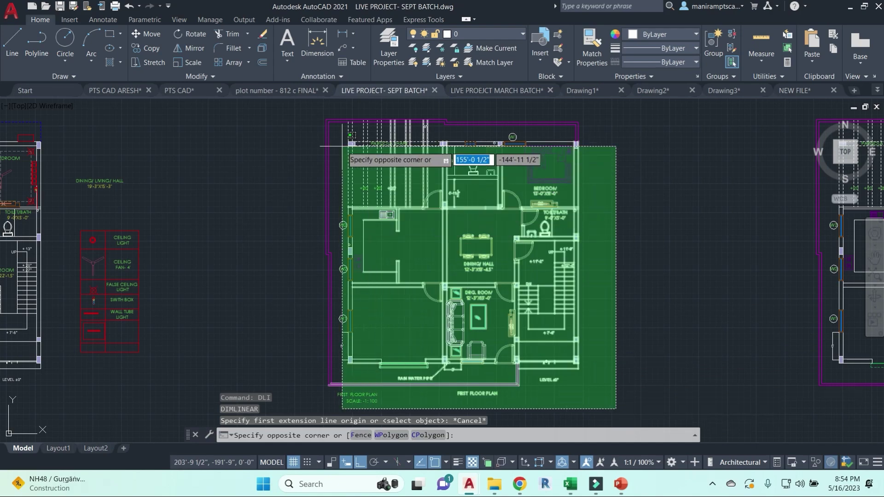
{"action": "left_click", "coordinate": [309, 119]}
{"action": "type", "text": "co"}
{"action": "key", "text": "Return"}
{"action": "left_click", "coordinate": [456, 187]}
{"action": "scroll", "coordinate": [442, 226], "scroll_direction": "down", "scroll_amount": 5}
{"action": "scroll", "coordinate": [552, 198], "scroll_direction": "down", "scroll_amount": 3}
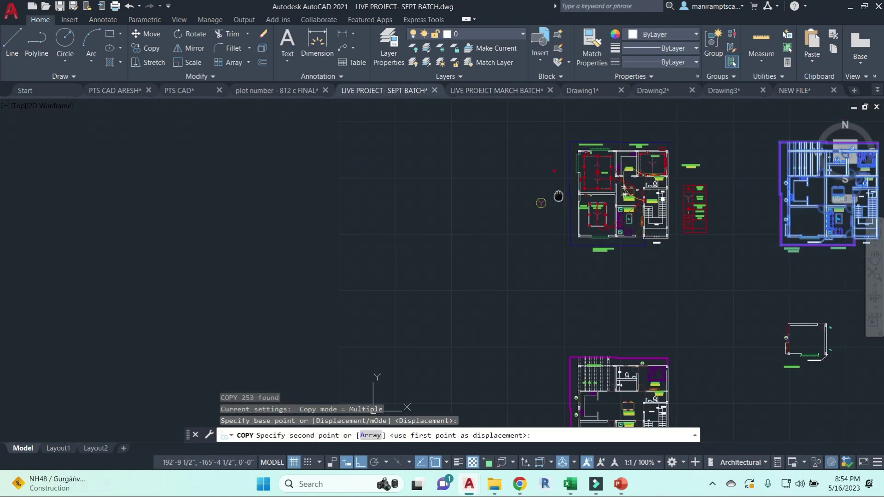
{"action": "left_click", "coordinate": [373, 216]}
{"action": "key", "text": "Escape"}
Add a linear dimension across the inner width of the drawing room in the copied first floor plan
{"action": "scroll", "coordinate": [301, 218], "scroll_direction": "up", "scroll_amount": 10}
{"action": "type", "text": "dli"}
{"action": "key", "text": "Return"}
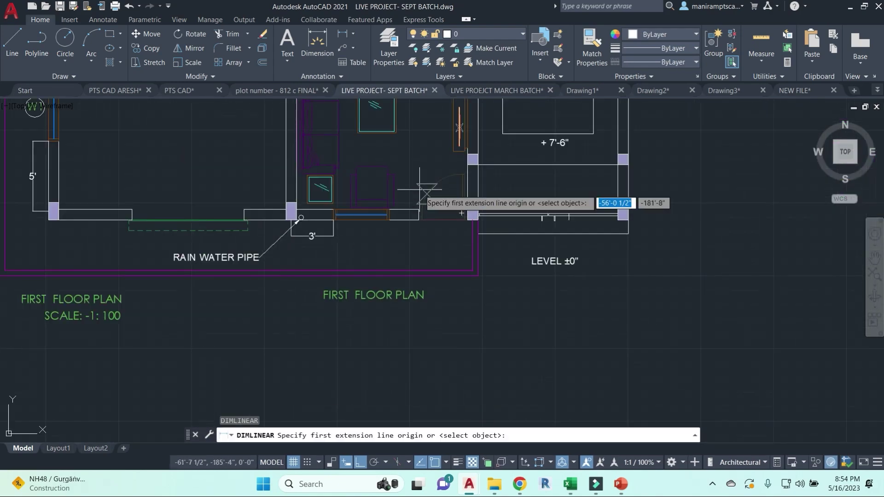
{"action": "middle_click_drag", "start_coordinate": [420, 169], "coordinate": [485, 261]}
{"action": "scroll", "coordinate": [396, 175], "scroll_direction": "up", "scroll_amount": 4}
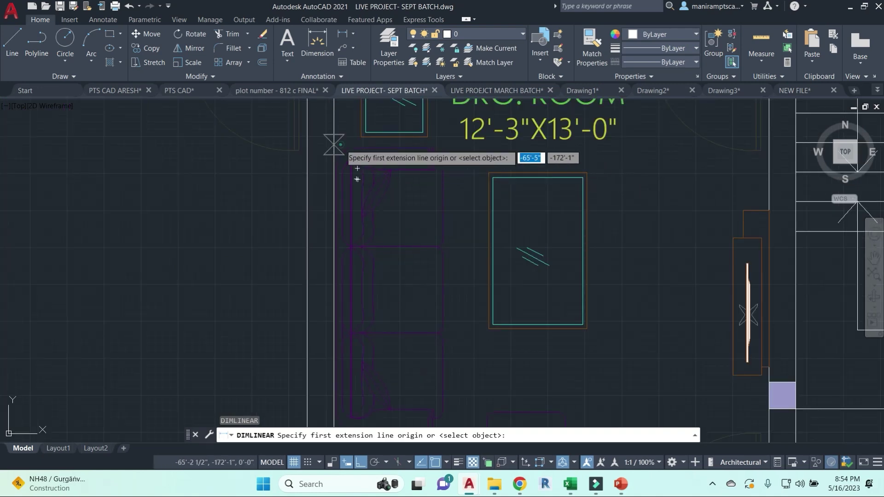
{"action": "left_click", "coordinate": [335, 144]}
{"action": "left_click", "coordinate": [665, 154]}
{"action": "scroll", "coordinate": [554, 151], "scroll_direction": "down", "scroll_amount": 3}
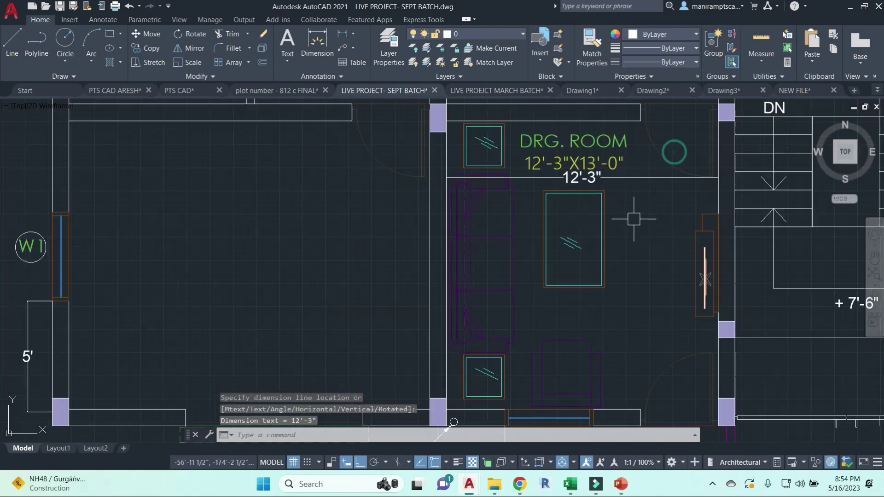
Add a vertical linear dimension along the drawing room's inner length, ending at the window wall
{"action": "key", "text": "Return"}
{"action": "left_click", "coordinate": [533, 313]}
{"action": "middle_click_drag", "start_coordinate": [534, 391], "coordinate": [533, 292]}
{"action": "scroll", "coordinate": [534, 291], "scroll_direction": "up", "scroll_amount": 2}
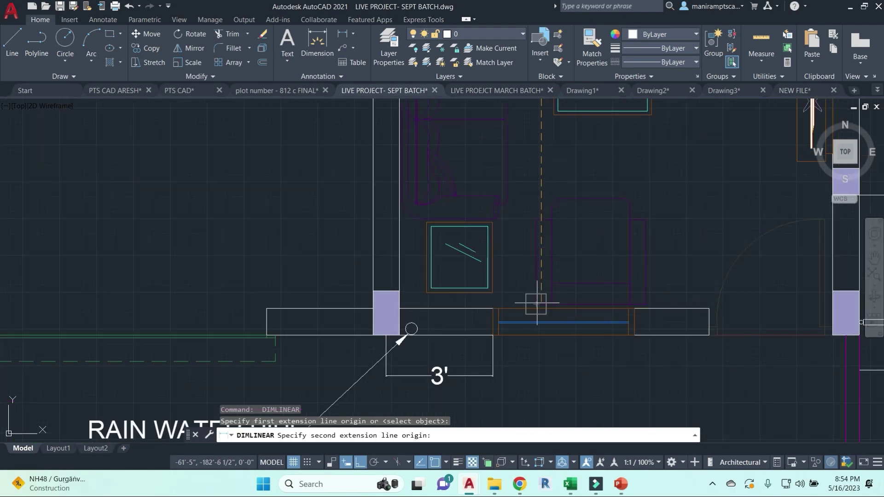
{"action": "left_click", "coordinate": [536, 309]}
{"action": "scroll", "coordinate": [467, 166], "scroll_direction": "down", "scroll_amount": 1}
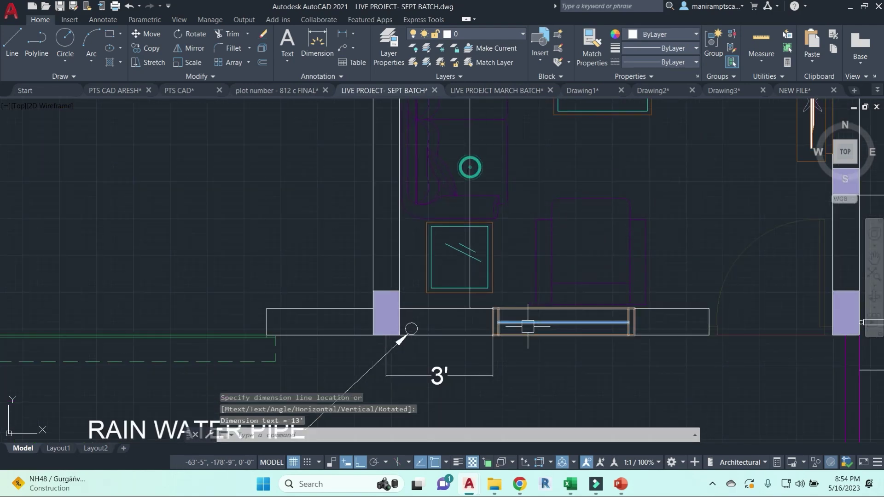
{"action": "left_click", "coordinate": [468, 165]}
Dimension the wall piece between the column and the window on the drawing room's lower wall
{"action": "scroll", "coordinate": [617, 355], "scroll_direction": "up", "scroll_amount": 2}
{"action": "scroll", "coordinate": [455, 355], "scroll_direction": "down", "scroll_amount": 2}
{"action": "key", "text": "Return"}
{"action": "scroll", "coordinate": [367, 271], "scroll_direction": "up", "scroll_amount": 4}
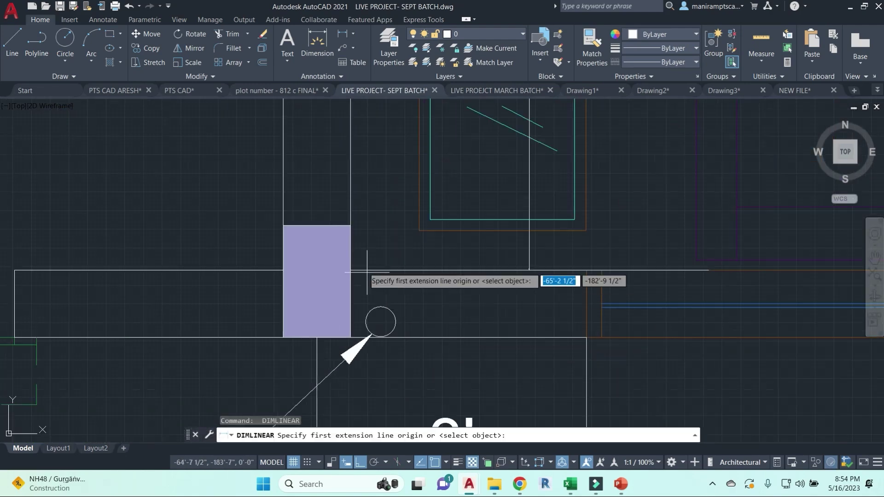
{"action": "left_click", "coordinate": [350, 226]}
{"action": "left_click", "coordinate": [586, 274]}
{"action": "scroll", "coordinate": [565, 323], "scroll_direction": "down", "scroll_amount": 2}
{"action": "scroll", "coordinate": [562, 317], "scroll_direction": "up", "scroll_amount": 2}
{"action": "left_click", "coordinate": [568, 305]}
{"action": "scroll", "coordinate": [568, 305], "scroll_direction": "down", "scroll_amount": 1}
{"action": "scroll", "coordinate": [613, 273], "scroll_direction": "down", "scroll_amount": 2}
{"action": "key", "text": "Escape"}
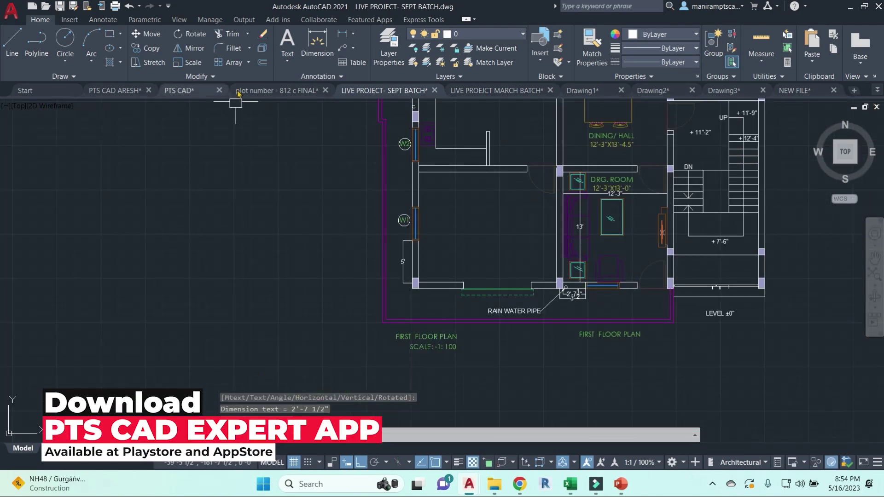
Open the PTS CAD drawing and examine the ceiling plan's fan and light positions with their spacing dimensions
{"action": "left_click", "coordinate": [186, 92]}
{"action": "scroll", "coordinate": [444, 272], "scroll_direction": "up", "scroll_amount": 6}
{"action": "scroll", "coordinate": [493, 274], "scroll_direction": "up", "scroll_amount": 3}
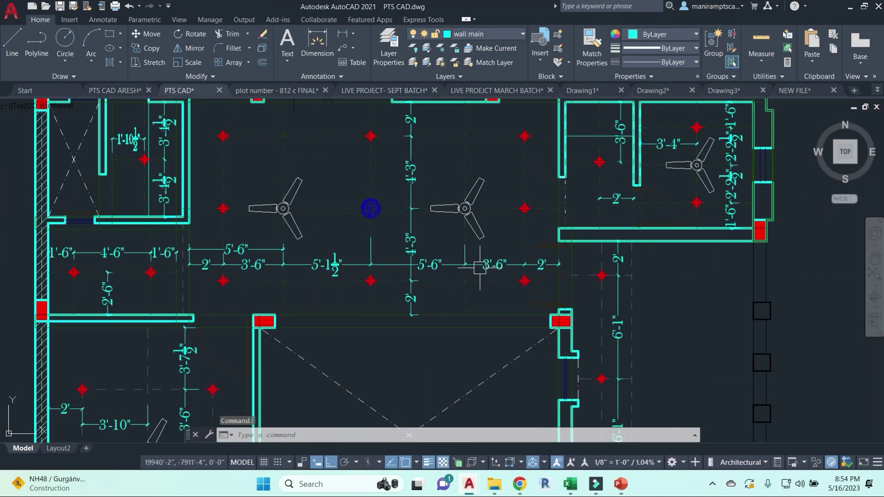
{"action": "middle_click_drag", "start_coordinate": [407, 265], "coordinate": [532, 267]}
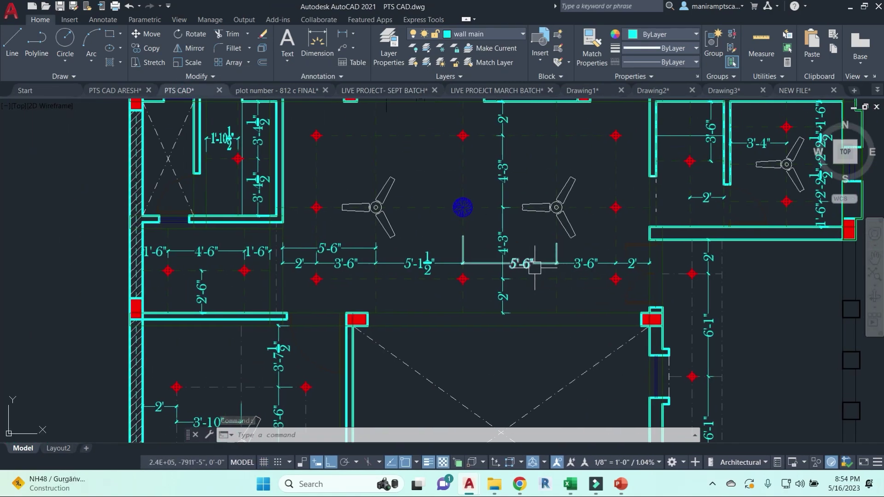
{"action": "scroll", "coordinate": [646, 266], "scroll_direction": "up", "scroll_amount": 2}
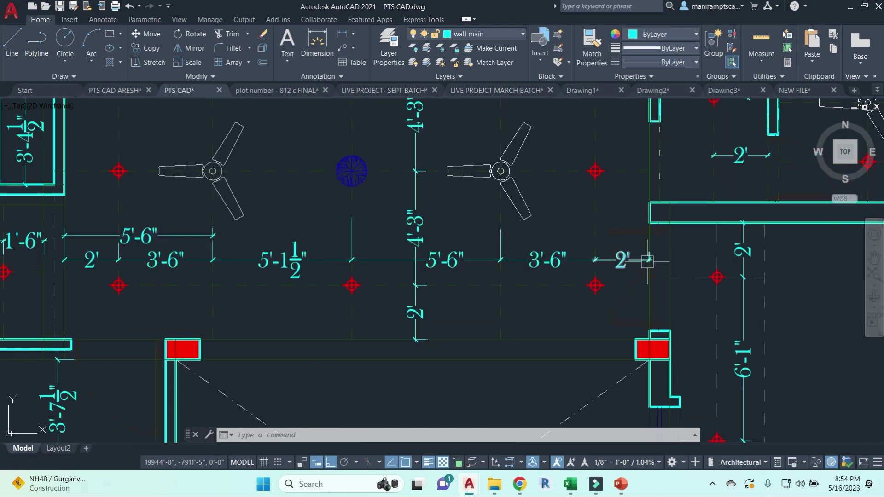
{"action": "scroll", "coordinate": [635, 255], "scroll_direction": "down", "scroll_amount": 2}
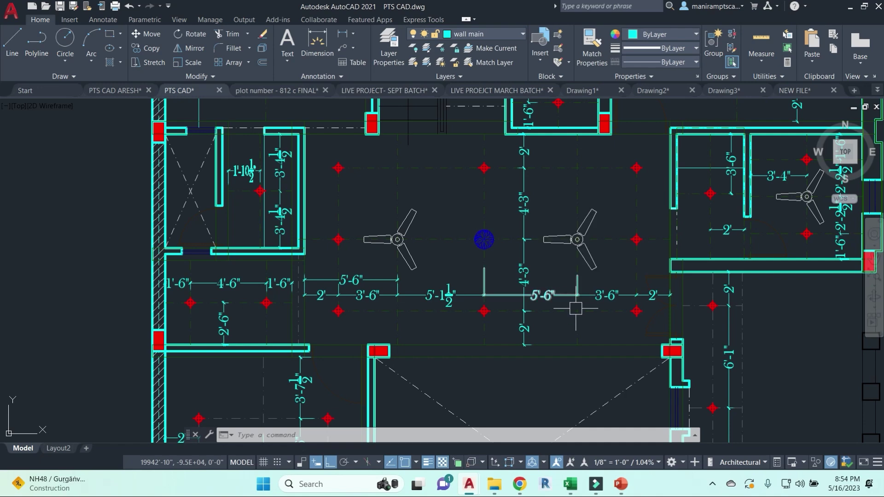
{"action": "scroll", "coordinate": [516, 297], "scroll_direction": "up", "scroll_amount": 2}
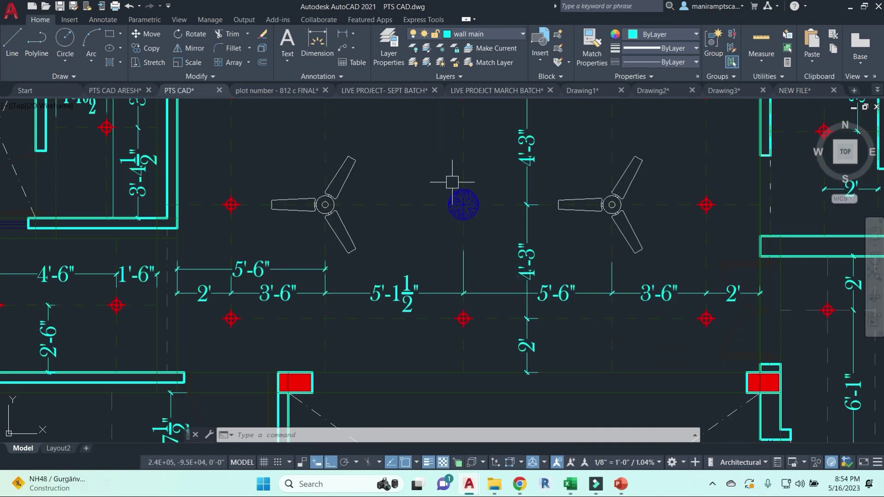
{"action": "middle_click_drag", "start_coordinate": [442, 300], "coordinate": [568, 289]}
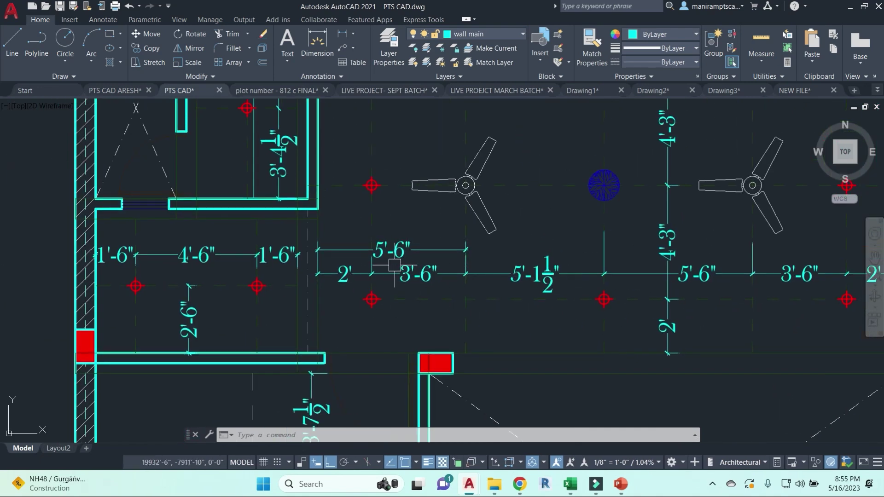
{"action": "scroll", "coordinate": [394, 265], "scroll_direction": "down", "scroll_amount": 6}
{"action": "scroll", "coordinate": [391, 183], "scroll_direction": "up", "scroll_amount": 5}
{"action": "scroll", "coordinate": [390, 183], "scroll_direction": "up", "scroll_amount": 2}
{"action": "scroll", "coordinate": [466, 167], "scroll_direction": "down", "scroll_amount": 2}
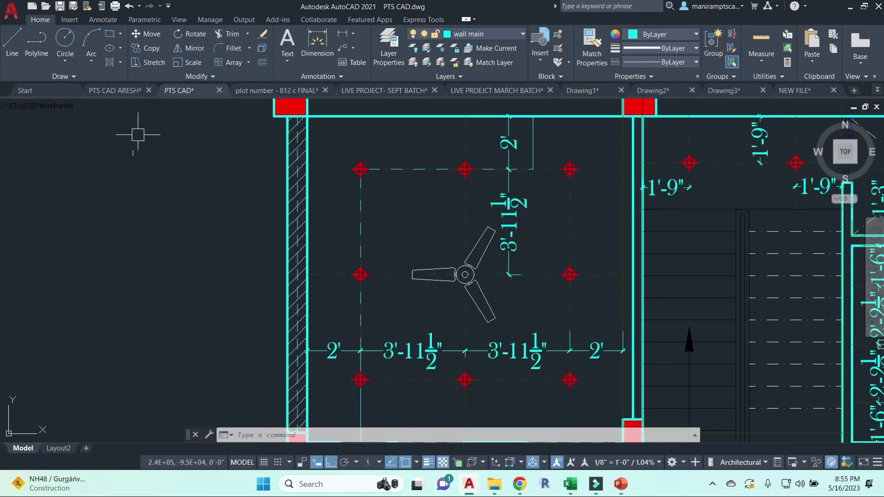
Look through the other open project drawings, including plot number - 812 c FINAL and LIVE PROEJCT MARCH BATCH
{"action": "left_click", "coordinate": [118, 91]}
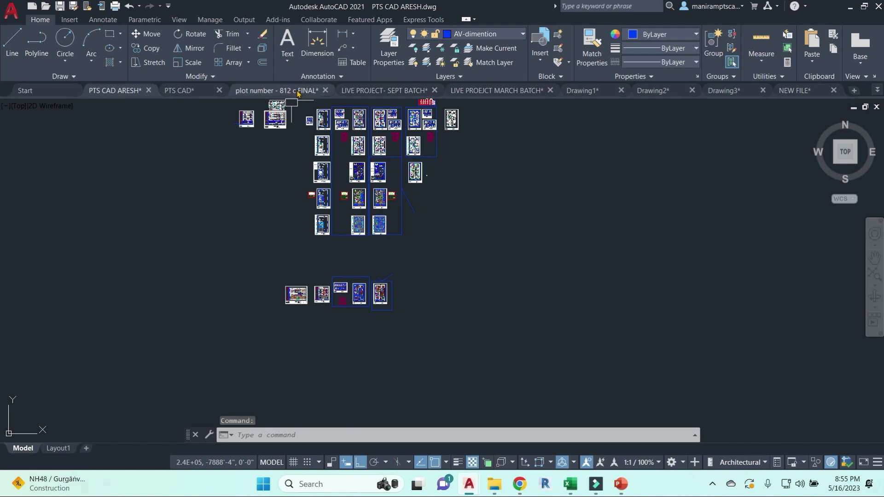
{"action": "left_click", "coordinate": [296, 90]}
{"action": "left_click", "coordinate": [392, 90]}
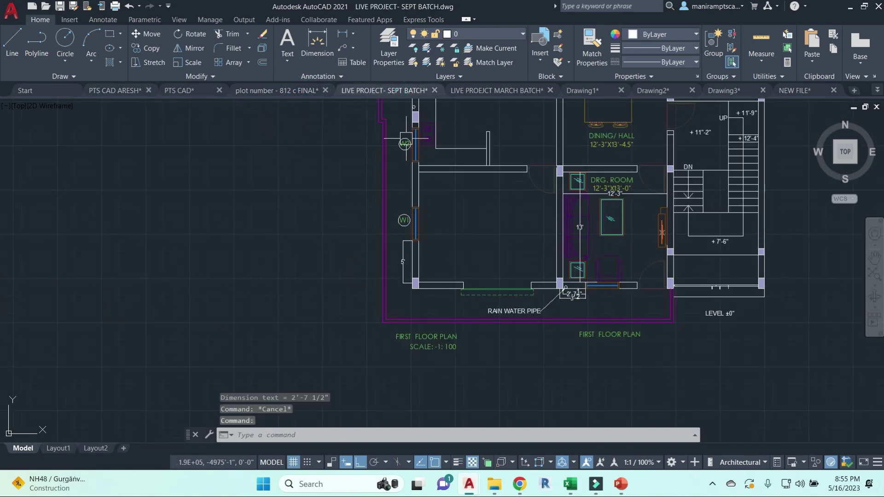
{"action": "left_click", "coordinate": [515, 92]}
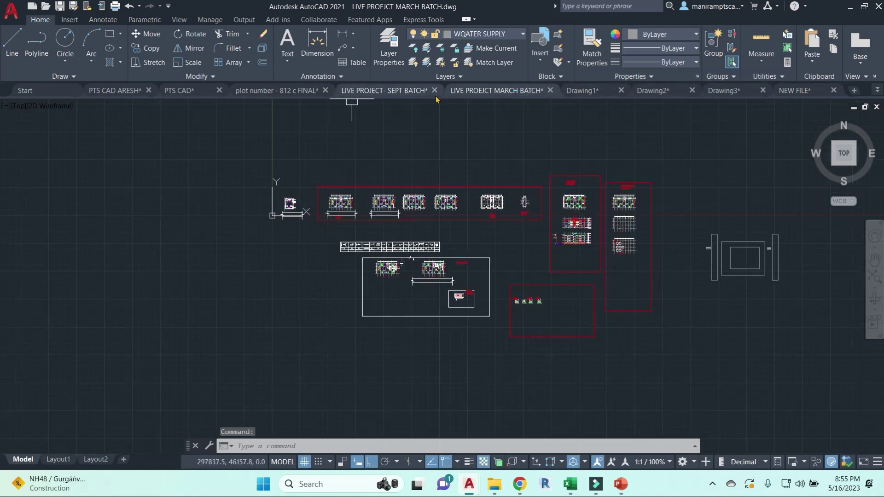
Return to the LIVE PROJECT- SEPT BATCH drawing and examine the building section's staircase with its width, riser and tread notes
{"action": "left_click", "coordinate": [385, 90]}
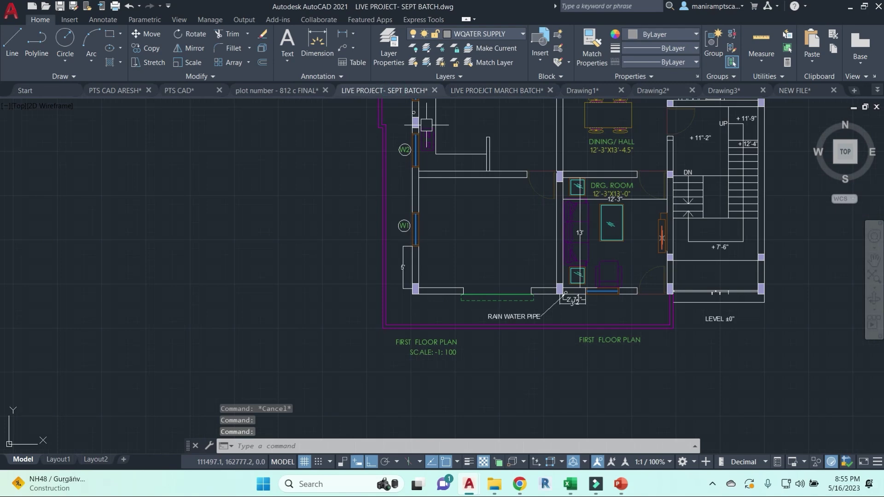
{"action": "scroll", "coordinate": [667, 251], "scroll_direction": "down", "scroll_amount": 2}
{"action": "scroll", "coordinate": [691, 239], "scroll_direction": "up", "scroll_amount": 12}
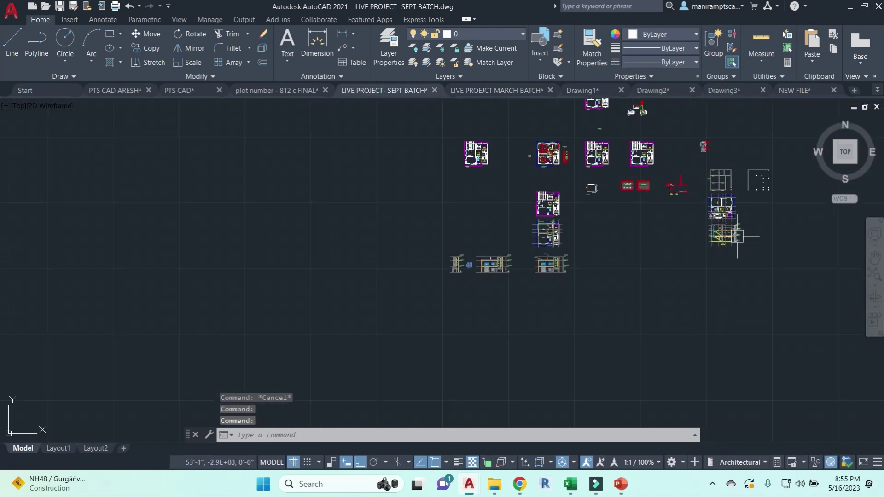
{"action": "scroll", "coordinate": [670, 359], "scroll_direction": "down", "scroll_amount": 4}
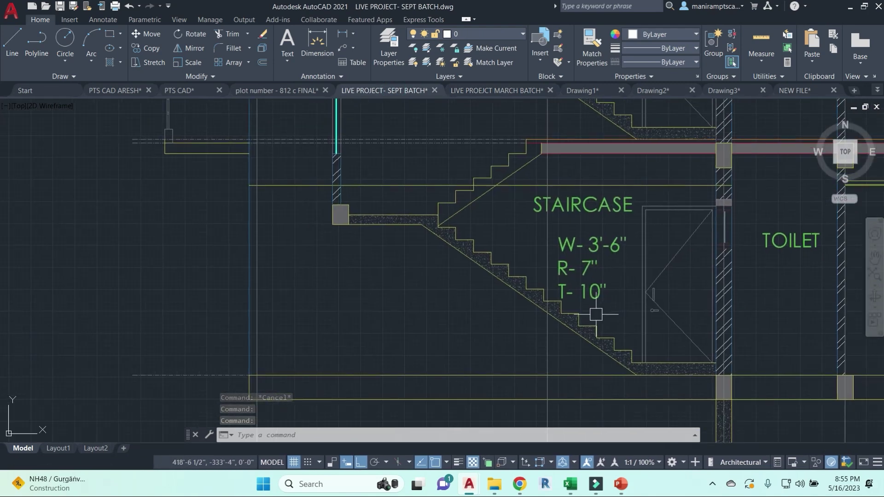
{"action": "key", "text": "Escape"}
{"action": "key", "text": "Escape"}
{"action": "scroll", "coordinate": [566, 286], "scroll_direction": "down", "scroll_amount": 2}
{"action": "scroll", "coordinate": [462, 255], "scroll_direction": "up", "scroll_amount": 5}
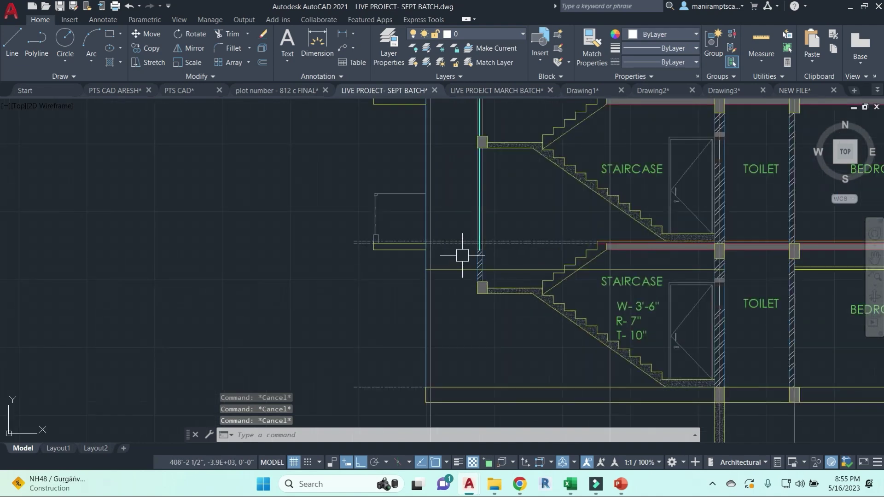
Review the lower staircase section up close, along with the overall arrangement of plans and elevations in the SEPT BATCH drawing set
{"action": "scroll", "coordinate": [557, 257], "scroll_direction": "down", "scroll_amount": 5}
{"action": "scroll", "coordinate": [571, 322], "scroll_direction": "up", "scroll_amount": 6}
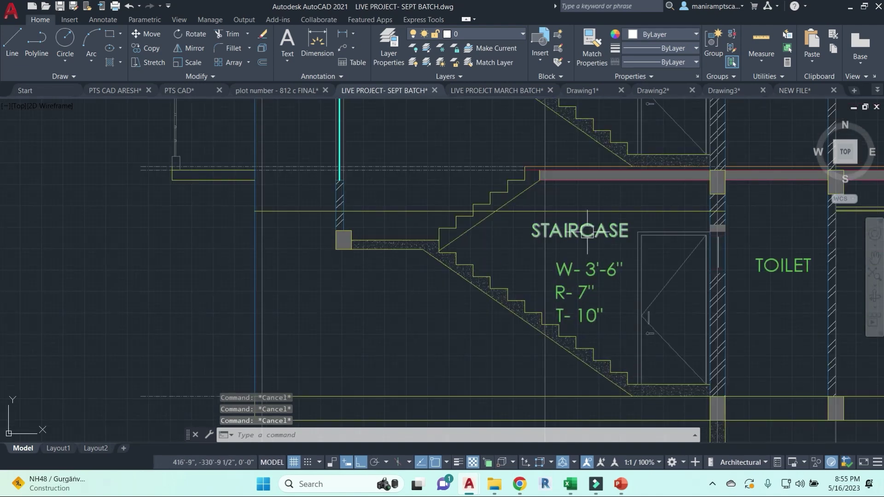
{"action": "scroll", "coordinate": [567, 336], "scroll_direction": "down", "scroll_amount": 8}
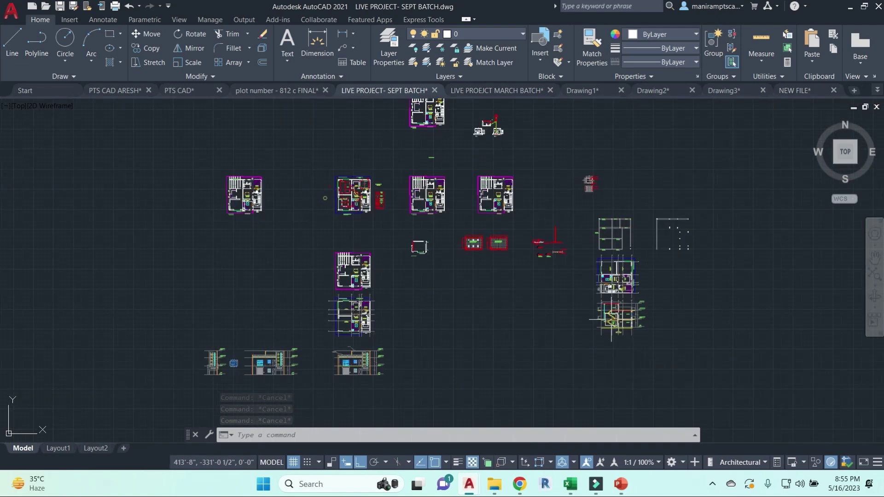
{"action": "scroll", "coordinate": [558, 207], "scroll_direction": "up", "scroll_amount": 4}
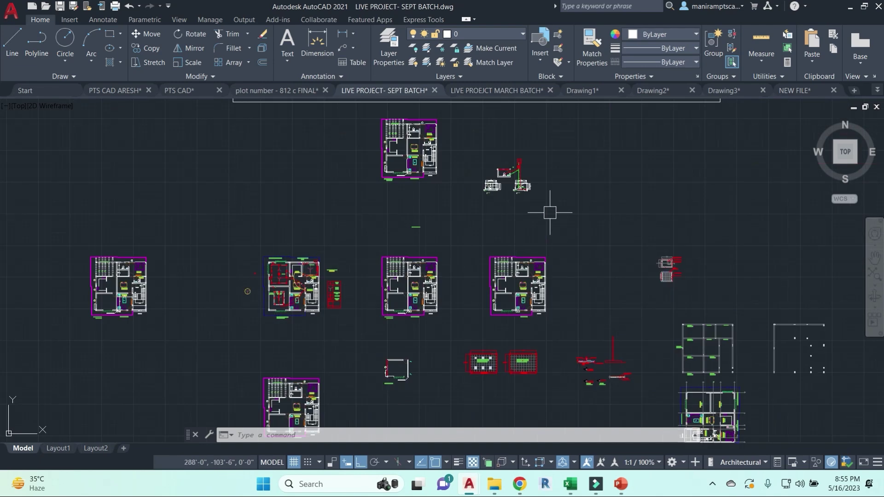
{"action": "key", "text": "Escape"}
{"action": "key", "text": "Escape"}
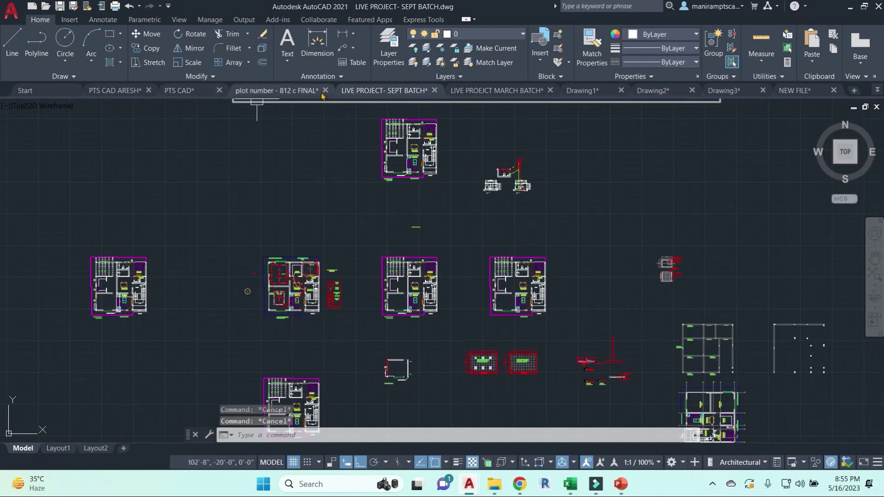
Open the plot number - 812 c FINAL drawing and examine the ground floor staircase sheet's plan and Section A-A
{"action": "left_click", "coordinate": [300, 92]}
{"action": "scroll", "coordinate": [396, 242], "scroll_direction": "down", "scroll_amount": 5}
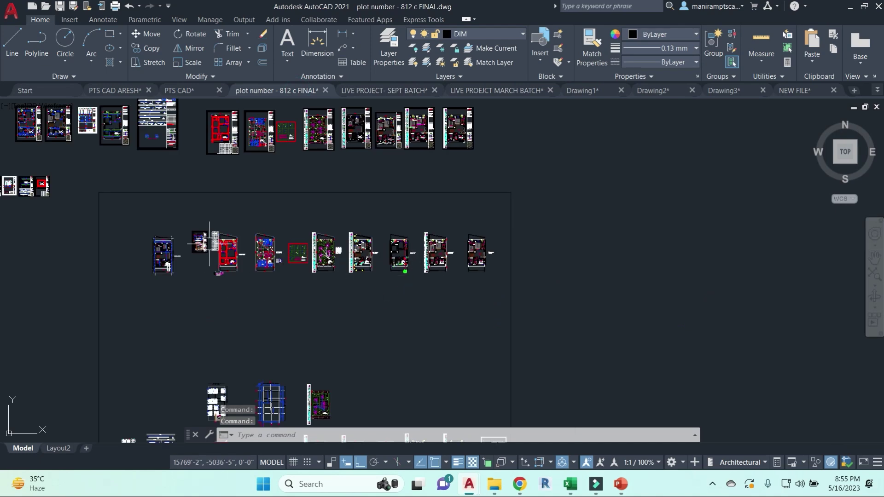
{"action": "scroll", "coordinate": [217, 414], "scroll_direction": "up", "scroll_amount": 8}
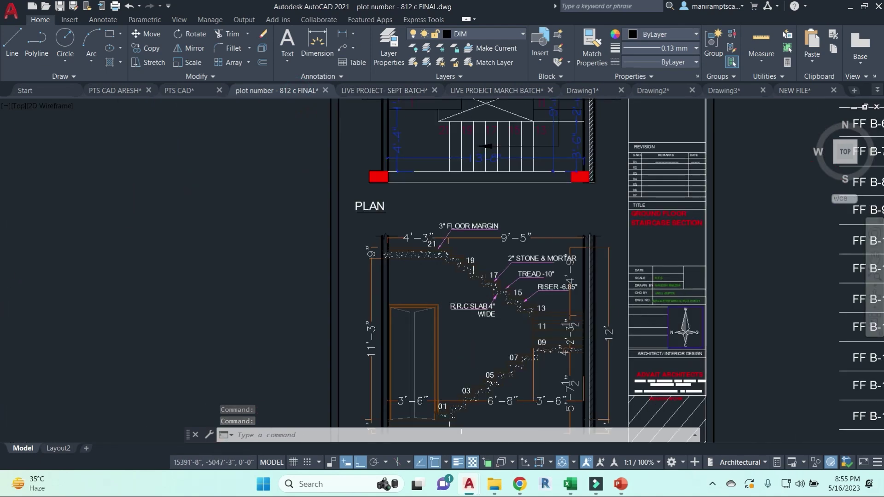
{"action": "scroll", "coordinate": [603, 322], "scroll_direction": "down", "scroll_amount": 4}
{"action": "scroll", "coordinate": [604, 322], "scroll_direction": "up", "scroll_amount": 6}
{"action": "mouse_move", "coordinate": [604, 322]}
{"action": "middle_mouse_down"}
{"action": "mouse_move", "coordinate": [415, 233]}
{"action": "mouse_move", "coordinate": [337, 267]}
{"action": "middle_mouse_up"}
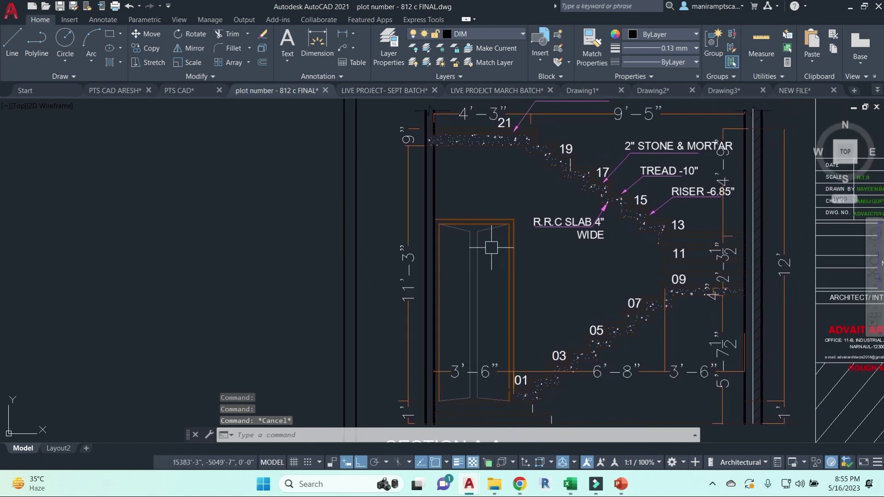
{"action": "scroll", "coordinate": [523, 276], "scroll_direction": "down", "scroll_amount": 3}
{"action": "middle_click_drag", "start_coordinate": [523, 276], "coordinate": [466, 307]}
{"action": "mouse_move", "coordinate": [426, 240]}
{"action": "middle_mouse_down"}
{"action": "mouse_move", "coordinate": [468, 260]}
{"action": "mouse_move", "coordinate": [536, 256]}
{"action": "middle_mouse_up"}
{"action": "scroll", "coordinate": [438, 253], "scroll_direction": "down", "scroll_amount": 10}
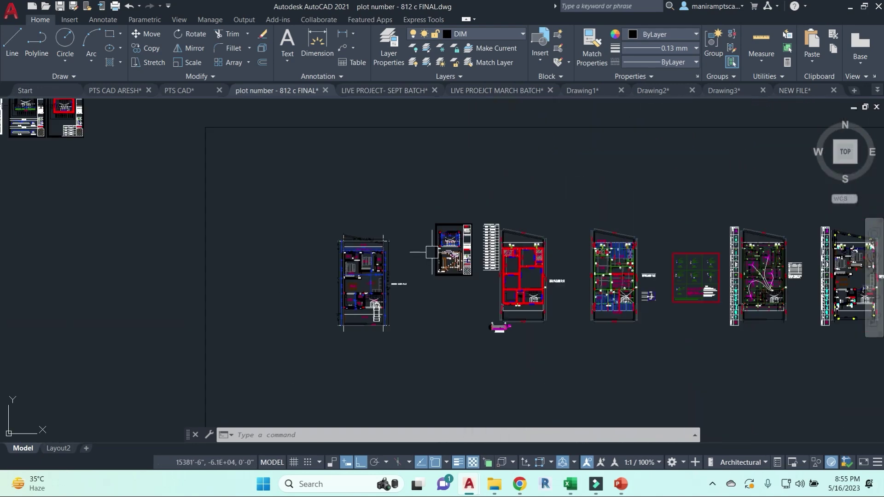
Look over the upper floor drawings and the second floor door and window details, returning to the staircase sheet
{"action": "middle_click_drag", "start_coordinate": [439, 254], "coordinate": [502, 189]}
{"action": "scroll", "coordinate": [464, 262], "scroll_direction": "up", "scroll_amount": 6}
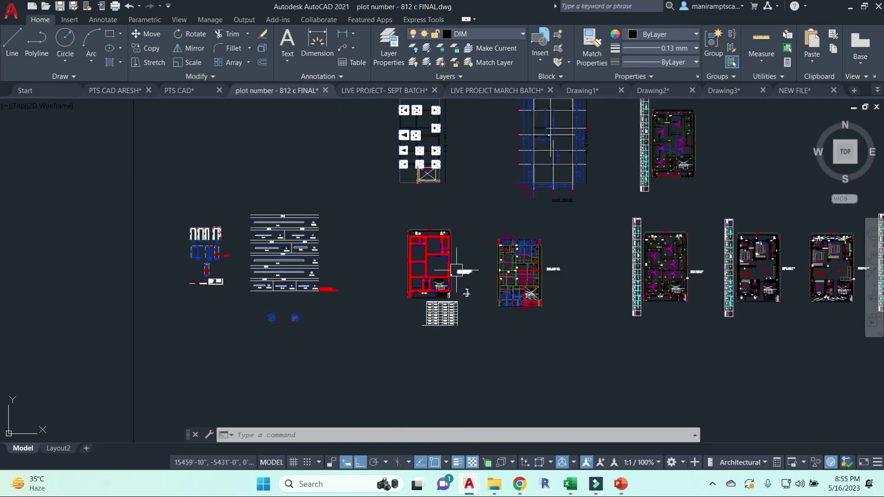
{"action": "scroll", "coordinate": [209, 257], "scroll_direction": "up", "scroll_amount": 8}
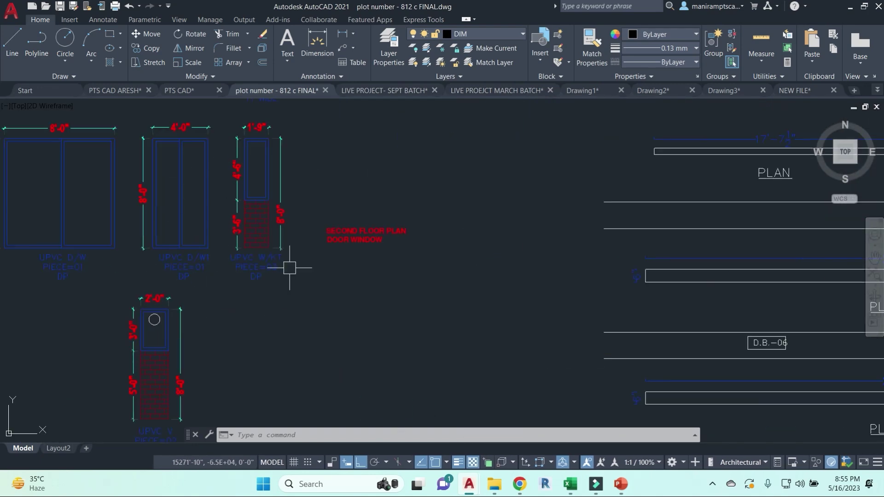
{"action": "scroll", "coordinate": [289, 267], "scroll_direction": "down", "scroll_amount": 8}
{"action": "middle_click_drag", "start_coordinate": [331, 258], "coordinate": [230, 382]}
{"action": "mouse_move", "coordinate": [445, 215]}
{"action": "middle_mouse_down"}
{"action": "mouse_move", "coordinate": [488, 268]}
{"action": "mouse_move", "coordinate": [493, 69]}
{"action": "middle_mouse_up"}
{"action": "middle_click_drag", "start_coordinate": [598, 322], "coordinate": [512, 387]}
{"action": "scroll", "coordinate": [521, 201], "scroll_direction": "up", "scroll_amount": 6}
{"action": "middle_click_drag", "start_coordinate": [597, 173], "coordinate": [637, 269]}
Erase the sheet border and the title block parts beside the ground floor staircase plan and section
{"action": "key", "text": "Escape"}
{"action": "key", "text": "Escape"}
{"action": "left_click", "coordinate": [808, 398]}
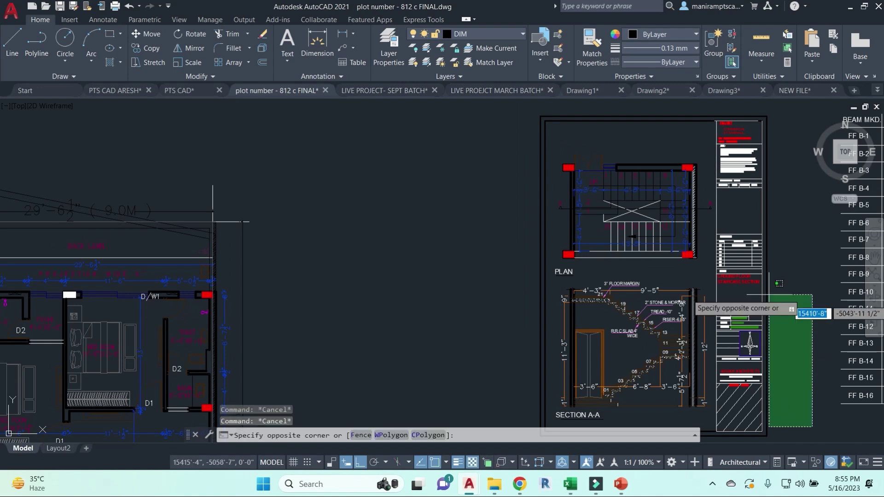
{"action": "left_click", "coordinate": [716, 224]}
{"action": "key", "text": "Delete"}
Erase the remaining title block text and lines above and beside the staircase plan
{"action": "mouse_move", "coordinate": [785, 233]}
{"action": "middle_mouse_down"}
{"action": "mouse_move", "coordinate": [755, 234]}
{"action": "mouse_move", "coordinate": [726, 331]}
{"action": "middle_mouse_up"}
{"action": "left_click", "coordinate": [718, 332]}
{"action": "left_click", "coordinate": [663, 203]}
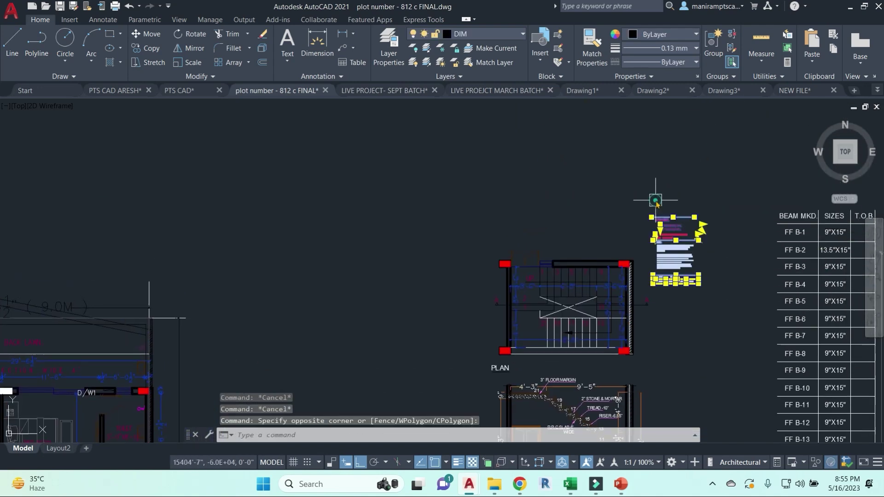
{"action": "type", "text": "e"}
{"action": "key", "text": "Return"}
Examine Section A-A's tread, riser, slab and stone notes and the dimensions of the staircase plan above it
{"action": "middle_click_drag", "start_coordinate": [666, 316], "coordinate": [681, 170]}
{"action": "scroll", "coordinate": [672, 303], "scroll_direction": "up", "scroll_amount": 4}
{"action": "mouse_move", "coordinate": [671, 303]}
{"action": "middle_mouse_down"}
{"action": "mouse_move", "coordinate": [660, 222]}
{"action": "mouse_move", "coordinate": [664, 228]}
{"action": "middle_mouse_up"}
{"action": "scroll", "coordinate": [586, 166], "scroll_direction": "up", "scroll_amount": 3}
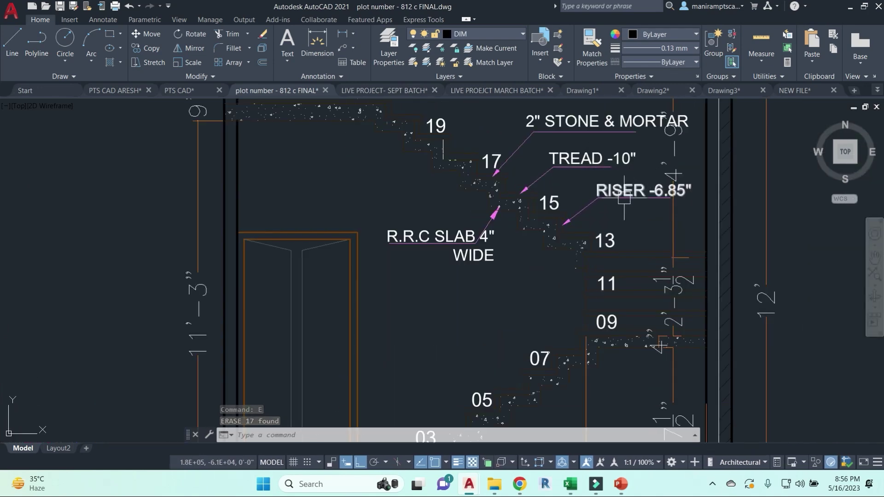
{"action": "middle_click_drag", "start_coordinate": [539, 159], "coordinate": [563, 186]}
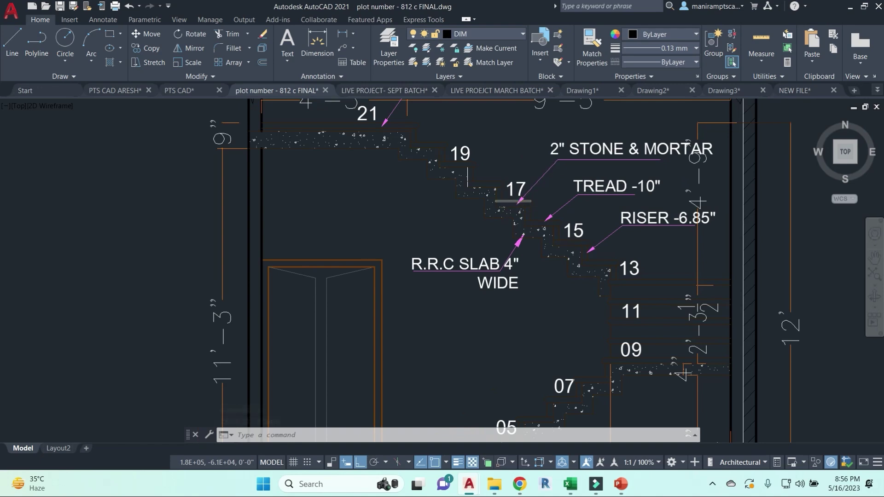
{"action": "scroll", "coordinate": [510, 206], "scroll_direction": "up", "scroll_amount": 2}
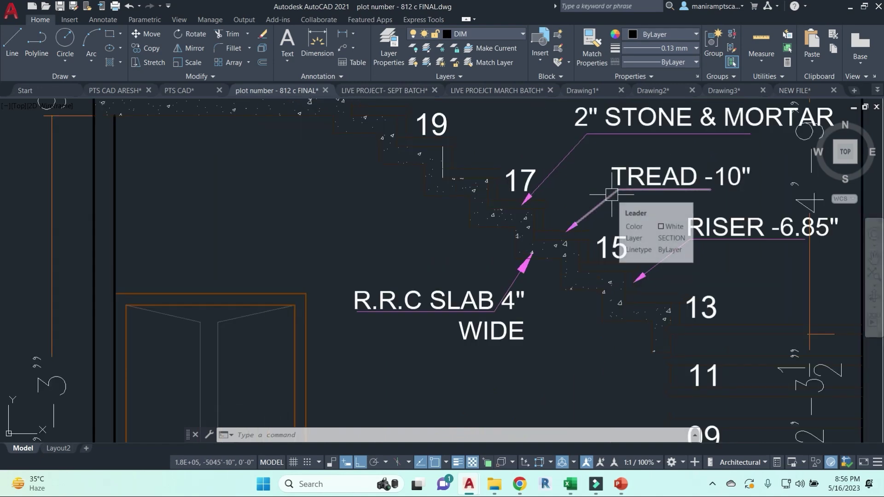
{"action": "middle_click_drag", "start_coordinate": [613, 195], "coordinate": [625, 274]}
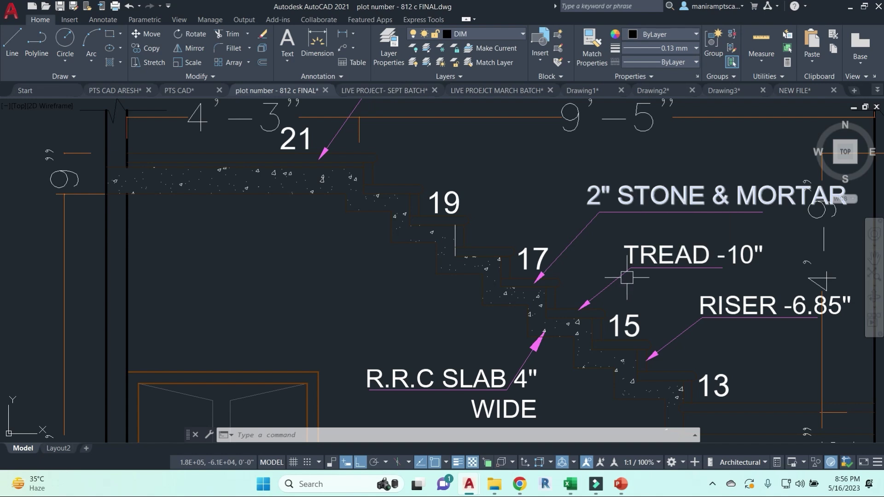
{"action": "scroll", "coordinate": [562, 284], "scroll_direction": "down", "scroll_amount": 8}
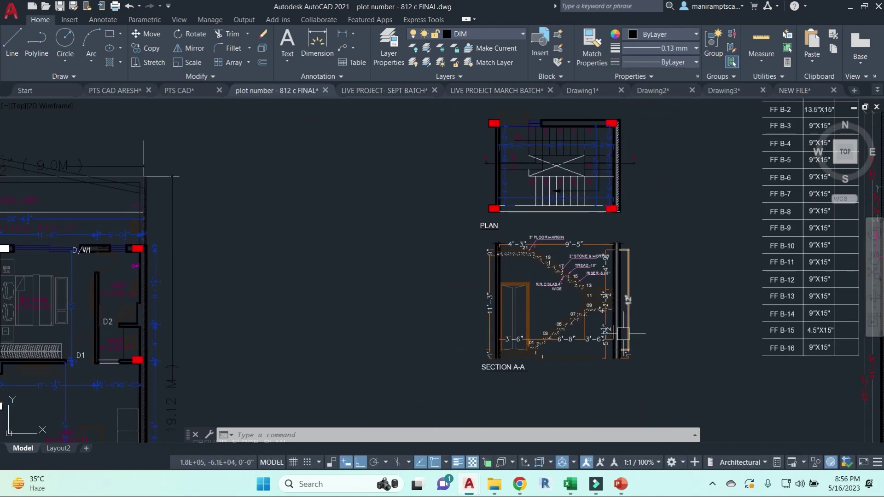
{"action": "scroll", "coordinate": [594, 135], "scroll_direction": "up", "scroll_amount": 5}
{"action": "scroll", "coordinate": [450, 210], "scroll_direction": "down", "scroll_amount": 1}
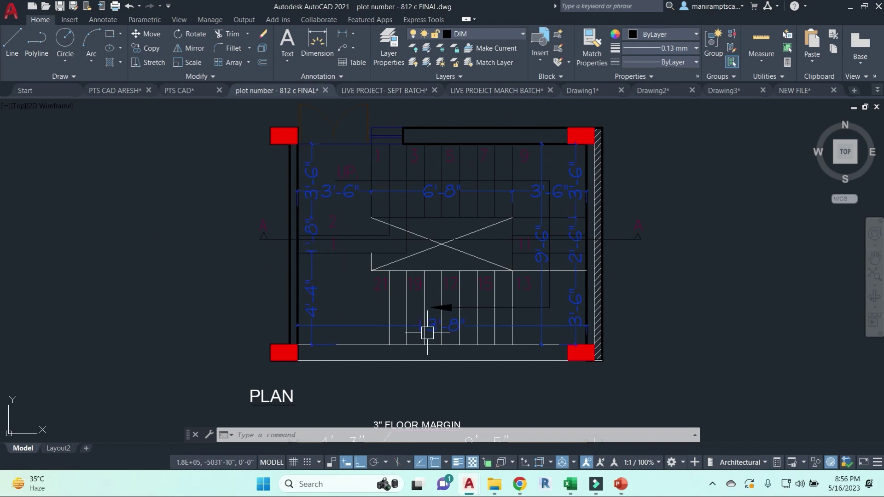
{"action": "scroll", "coordinate": [506, 299], "scroll_direction": "down", "scroll_amount": 5}
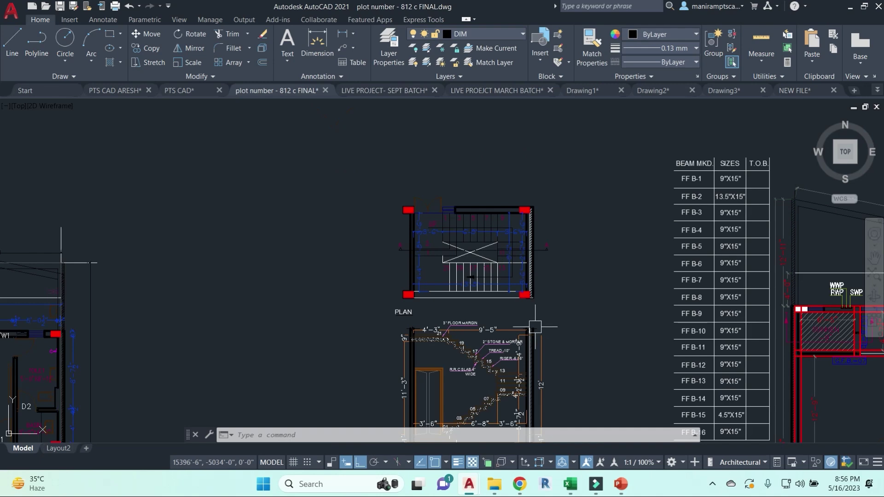
{"action": "scroll", "coordinate": [584, 320], "scroll_direction": "down", "scroll_amount": 3}
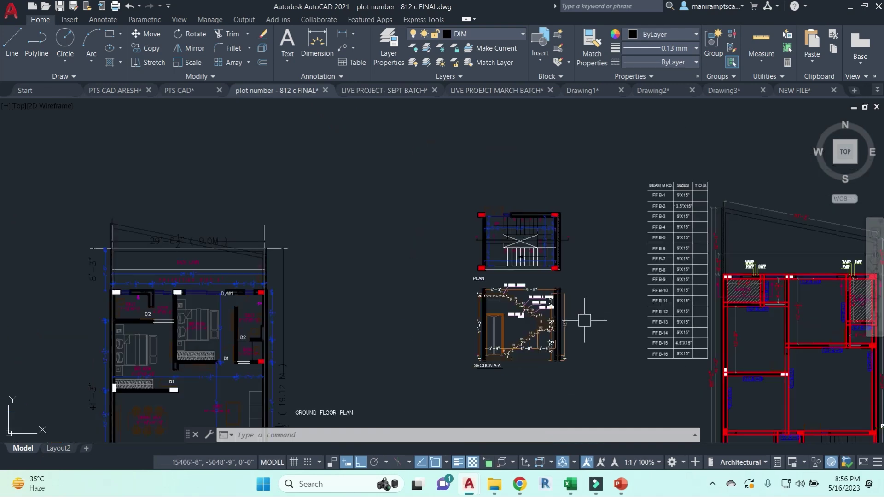
Examine the ground floor plan's horizontal dimension chain running from the bedroom across the lobby to the outer wall
{"action": "middle_click_drag", "start_coordinate": [592, 328], "coordinate": [585, 290]}
{"action": "mouse_move", "coordinate": [279, 286]}
{"action": "middle_mouse_down"}
{"action": "mouse_move", "coordinate": [527, 249]}
{"action": "mouse_move", "coordinate": [528, 141]}
{"action": "middle_mouse_up"}
{"action": "scroll", "coordinate": [430, 230], "scroll_direction": "up", "scroll_amount": 5}
{"action": "scroll", "coordinate": [431, 203], "scroll_direction": "down", "scroll_amount": 4}
{"action": "scroll", "coordinate": [330, 225], "scroll_direction": "up", "scroll_amount": 8}
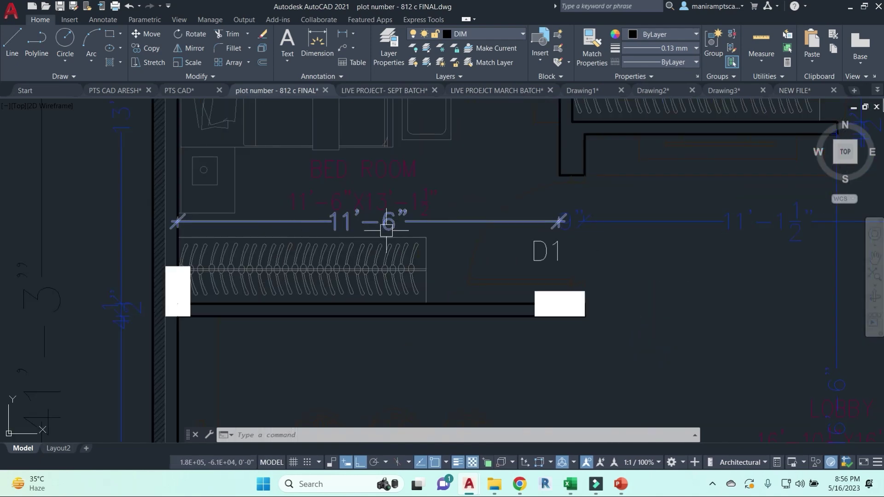
{"action": "middle_click_drag", "start_coordinate": [578, 248], "coordinate": [517, 282]}
{"action": "middle_click_drag", "start_coordinate": [628, 288], "coordinate": [400, 287]}
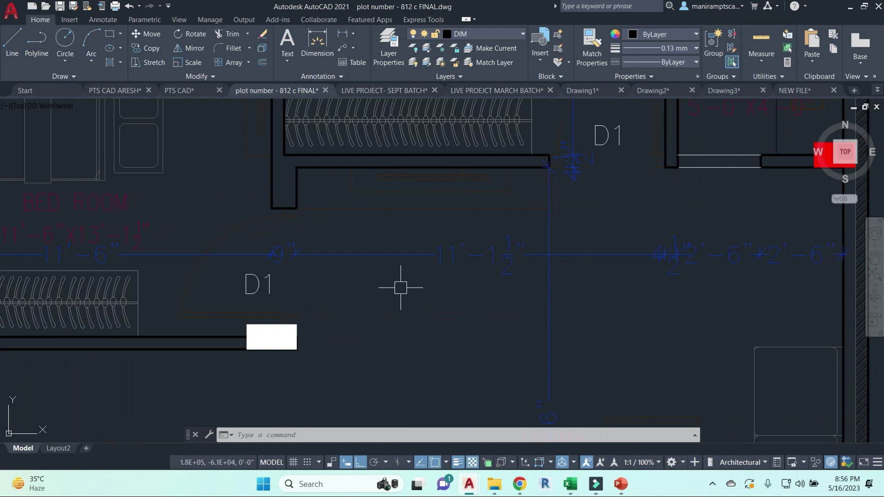
{"action": "middle_click_drag", "start_coordinate": [562, 275], "coordinate": [463, 280]}
{"action": "middle_click_drag", "start_coordinate": [621, 329], "coordinate": [481, 303]}
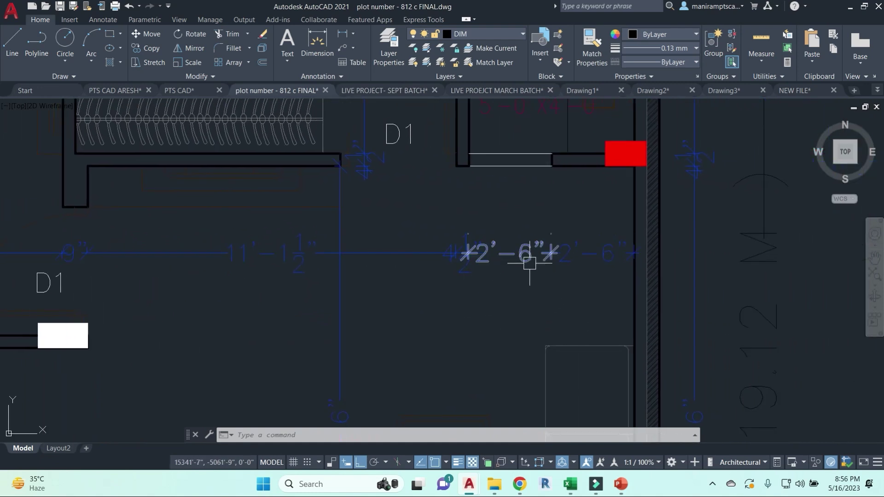
{"action": "scroll", "coordinate": [616, 255], "scroll_direction": "down", "scroll_amount": 6}
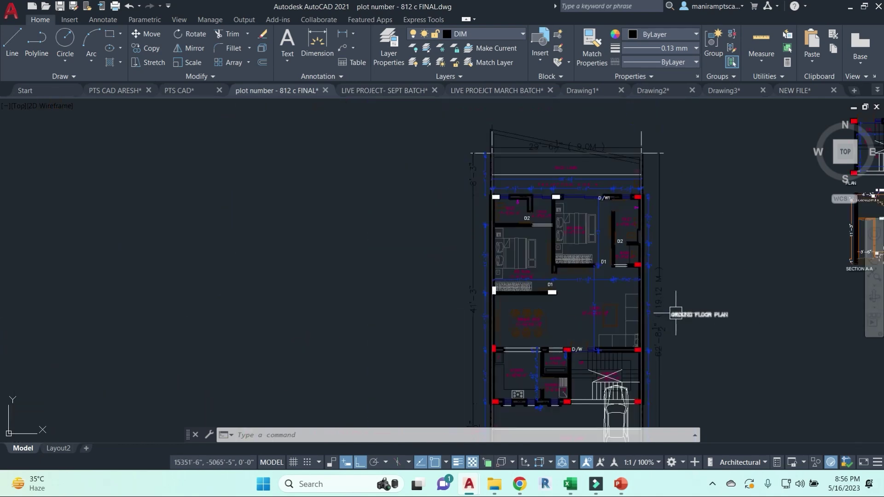
Switch to the Google Meet call in Chrome to check the participants and return to the AutoCAD drawing
{"action": "mouse_move", "coordinate": [520, 479]}
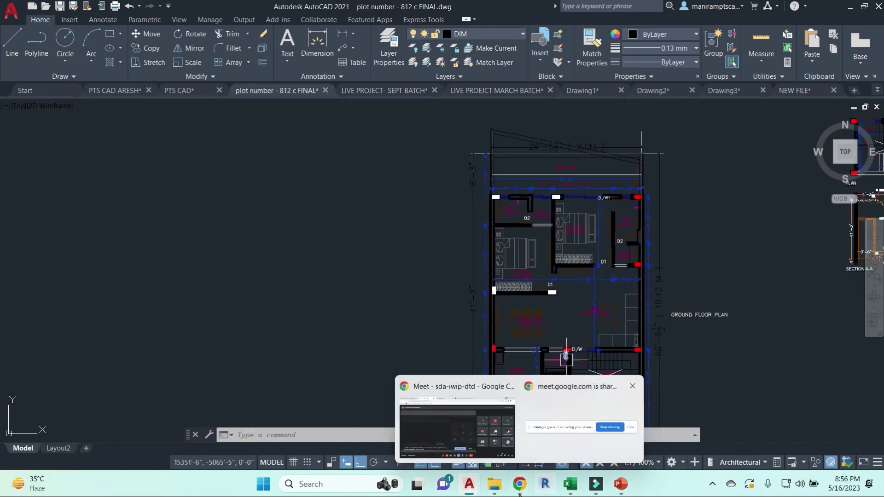
{"action": "left_click", "coordinate": [443, 426]}
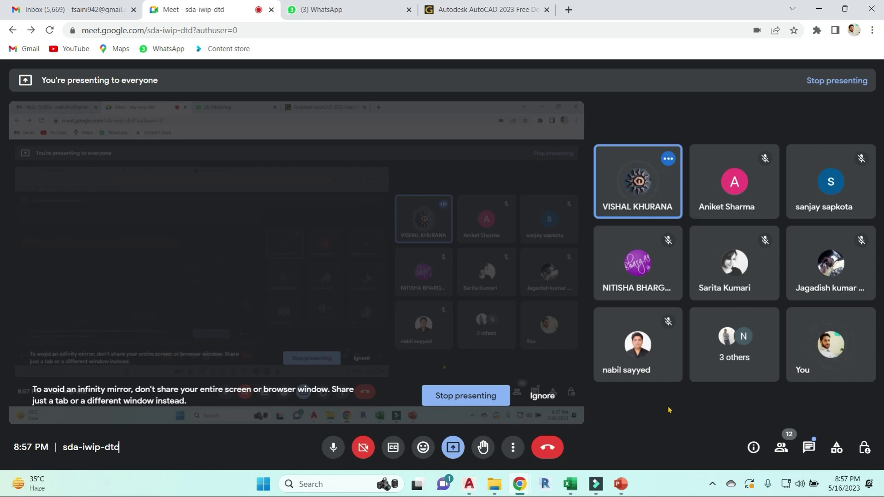
{"action": "left_click", "coordinate": [818, 5]}
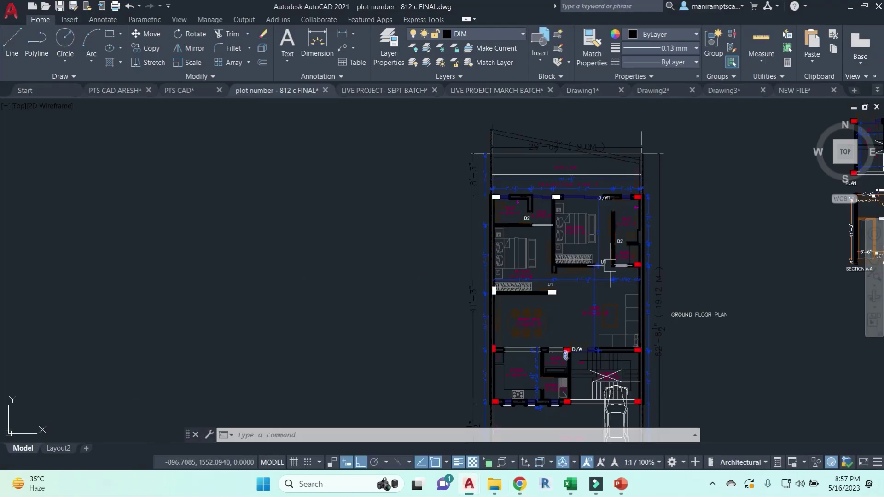
Look over the ground floor plan and inspect the double door in the neighbouring staircase section
{"action": "scroll", "coordinate": [607, 286], "scroll_direction": "down", "scroll_amount": 5}
{"action": "middle_click_drag", "start_coordinate": [594, 301], "coordinate": [644, 267]}
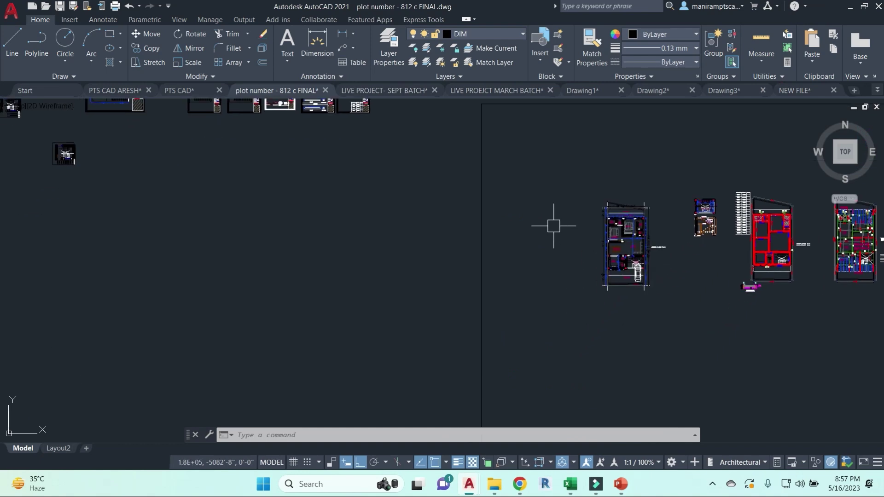
{"action": "scroll", "coordinate": [529, 233], "scroll_direction": "down", "scroll_amount": 3}
{"action": "scroll", "coordinate": [598, 245], "scroll_direction": "up", "scroll_amount": 4}
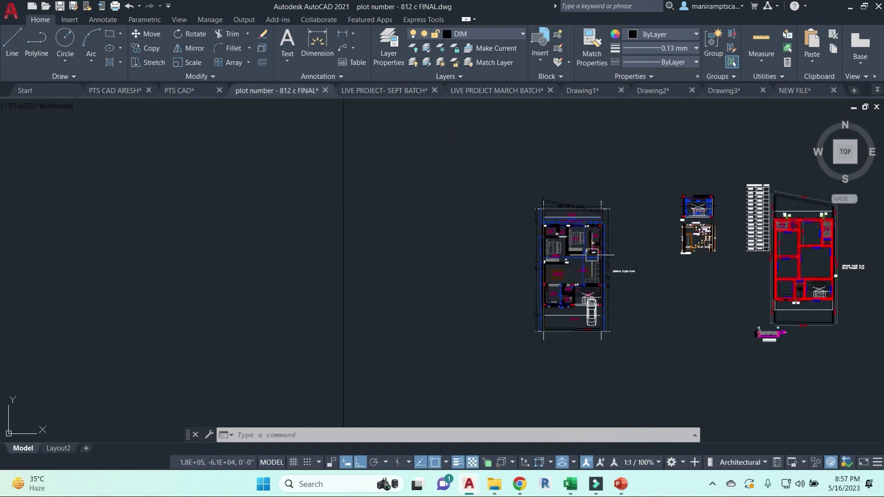
{"action": "scroll", "coordinate": [576, 276], "scroll_direction": "up", "scroll_amount": 3}
{"action": "scroll", "coordinate": [566, 296], "scroll_direction": "down", "scroll_amount": 2}
{"action": "middle_click_drag", "start_coordinate": [566, 296], "coordinate": [540, 305]}
{"action": "scroll", "coordinate": [665, 220], "scroll_direction": "up", "scroll_amount": 8}
{"action": "scroll", "coordinate": [664, 219], "scroll_direction": "up", "scroll_amount": 2}
{"action": "left_click", "coordinate": [643, 218]}
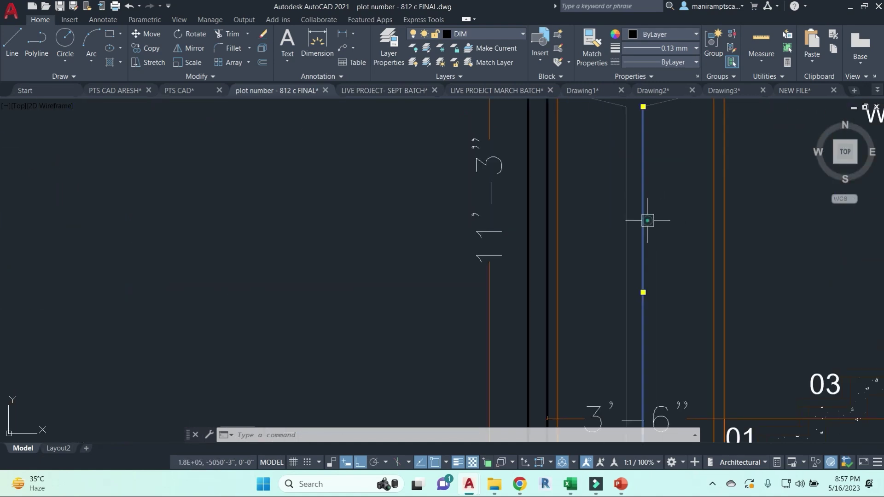
{"action": "key", "text": "Escape"}
{"action": "key", "text": "Escape"}
{"action": "scroll", "coordinate": [722, 203], "scroll_direction": "down", "scroll_amount": 3}
{"action": "scroll", "coordinate": [631, 263], "scroll_direction": "down", "scroll_amount": 6}
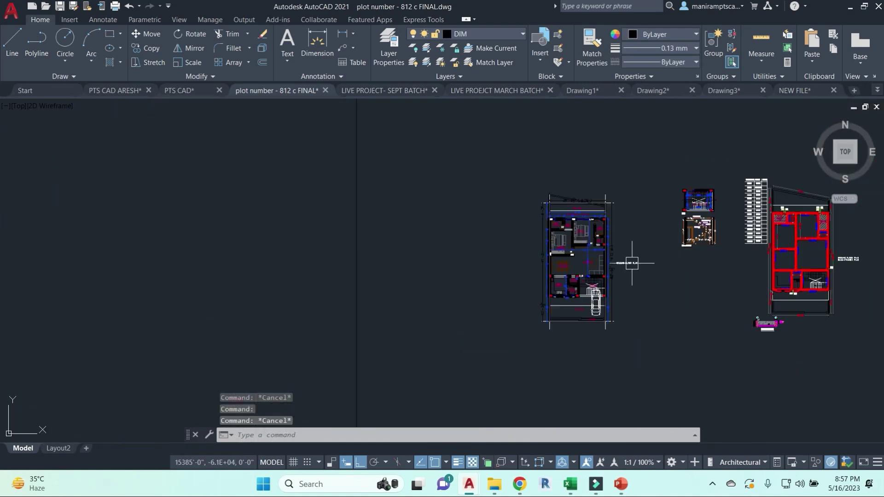
Examine the second floor door and window elevations with their sizes, type labels and piece counts
{"action": "scroll", "coordinate": [674, 306], "scroll_direction": "down", "scroll_amount": 6}
{"action": "mouse_move", "coordinate": [665, 348]}
{"action": "middle_mouse_down"}
{"action": "mouse_move", "coordinate": [647, 251]}
{"action": "mouse_move", "coordinate": [675, 159]}
{"action": "middle_mouse_up"}
{"action": "scroll", "coordinate": [675, 158], "scroll_direction": "up", "scroll_amount": 2}
{"action": "scroll", "coordinate": [594, 202], "scroll_direction": "up", "scroll_amount": 10}
{"action": "scroll", "coordinate": [594, 194], "scroll_direction": "down", "scroll_amount": 2}
{"action": "scroll", "coordinate": [602, 186], "scroll_direction": "up", "scroll_amount": 2}
{"action": "scroll", "coordinate": [602, 187], "scroll_direction": "down", "scroll_amount": 4}
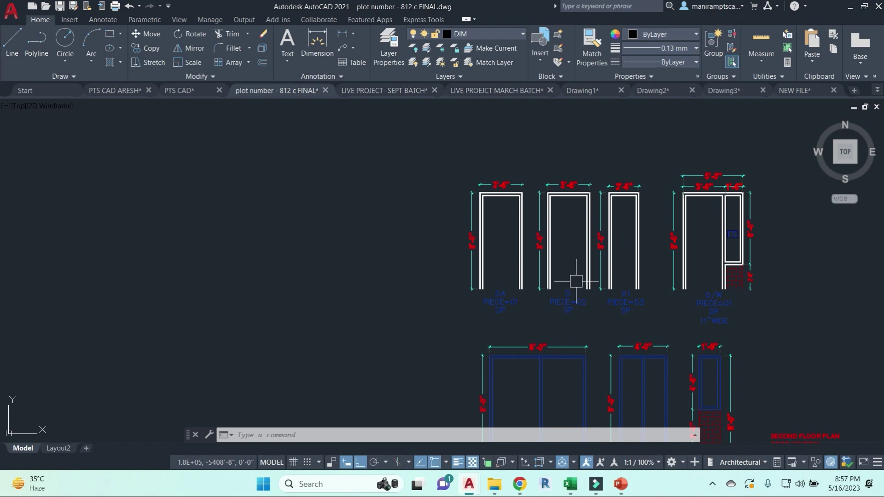
{"action": "middle_click_drag", "start_coordinate": [582, 397], "coordinate": [491, 233]}
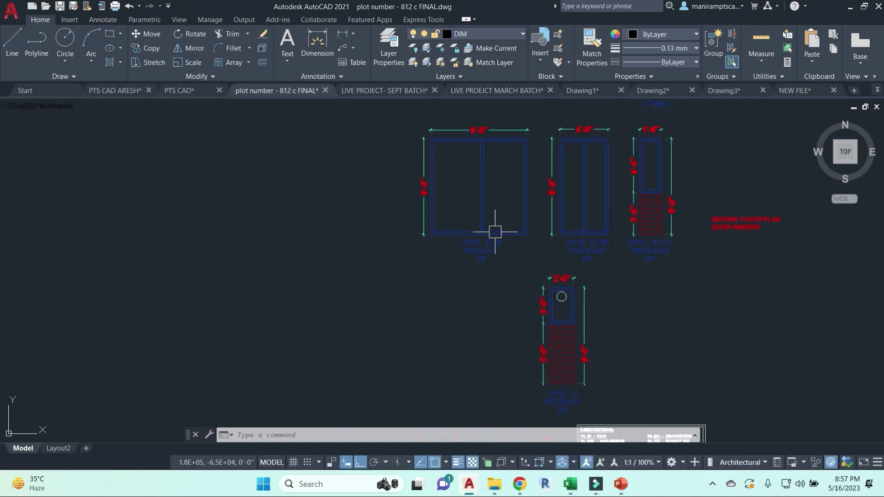
{"action": "scroll", "coordinate": [461, 249], "scroll_direction": "up", "scroll_amount": 5}
{"action": "scroll", "coordinate": [469, 244], "scroll_direction": "down", "scroll_amount": 5}
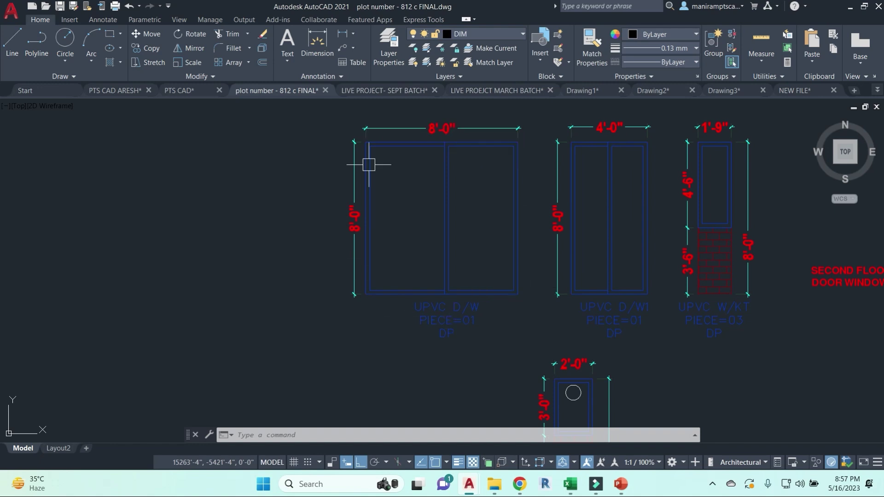
{"action": "scroll", "coordinate": [531, 161], "scroll_direction": "down", "scroll_amount": 5}
{"action": "middle_click_drag", "start_coordinate": [537, 197], "coordinate": [509, 237]}
{"action": "scroll", "coordinate": [509, 237], "scroll_direction": "up", "scroll_amount": 5}
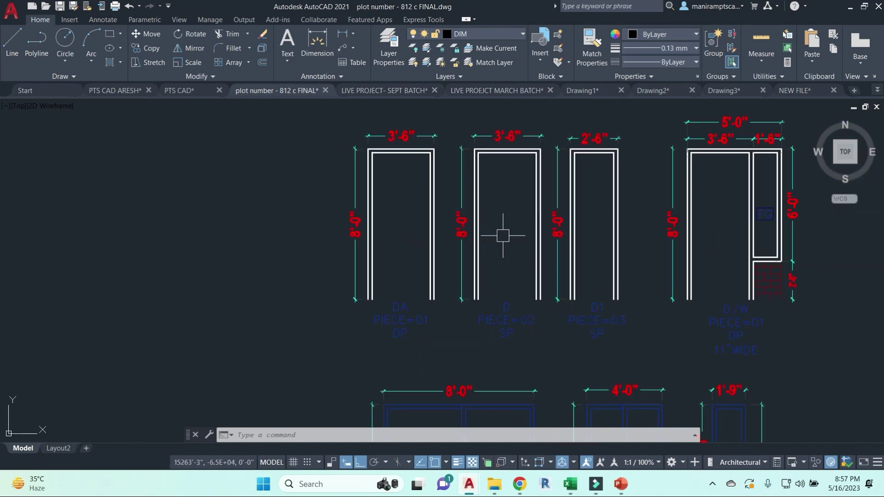
Examine the D/W door-window elevation beside the DA, D and D1 doors, and look over the whole drawing set
{"action": "key", "text": "Escape"}
{"action": "key", "text": "Escape"}
{"action": "key", "text": "Escape"}
{"action": "mouse_move", "coordinate": [725, 237]}
{"action": "middle_mouse_down"}
{"action": "mouse_move", "coordinate": [386, 243]}
{"action": "mouse_move", "coordinate": [477, 245]}
{"action": "middle_mouse_up"}
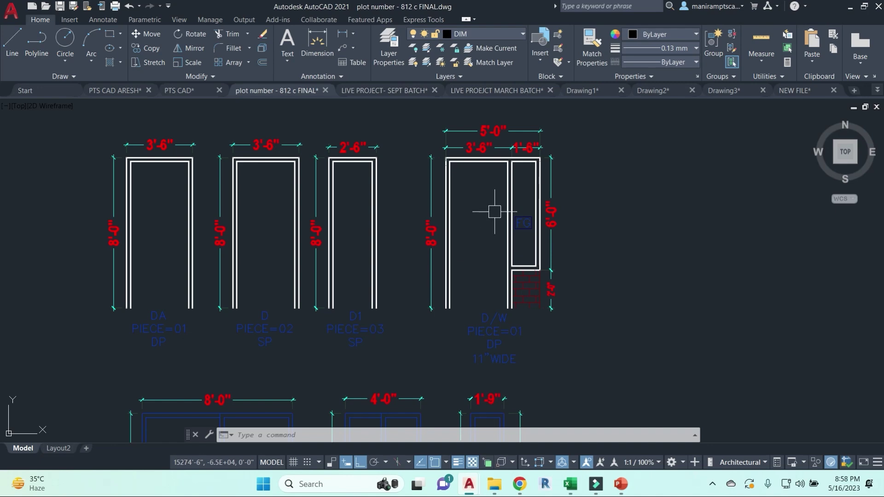
{"action": "scroll", "coordinate": [493, 213], "scroll_direction": "down", "scroll_amount": 6}
{"action": "middle_click_drag", "start_coordinate": [700, 298], "coordinate": [411, 237]}
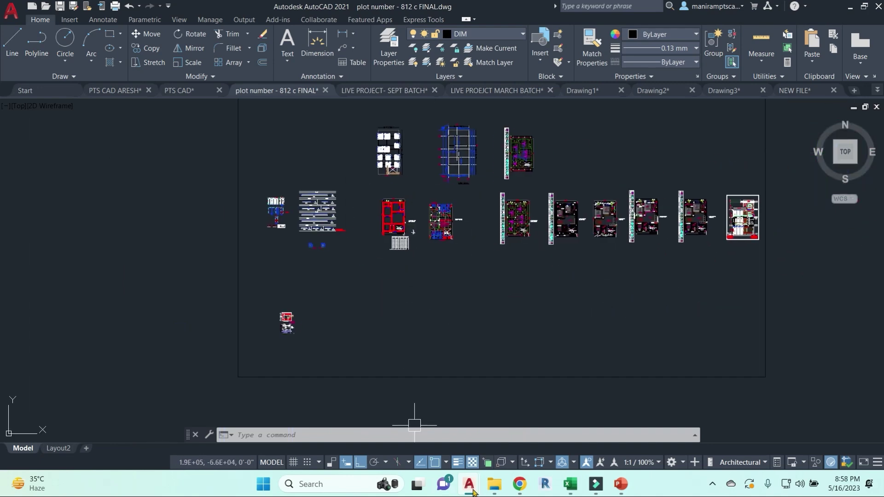
Switch to Chrome, search Google for "sofa standard size" in a new tab, and view the first two sofa dimension images
{"action": "mouse_move", "coordinate": [519, 483]}
{"action": "left_click", "coordinate": [482, 451]}
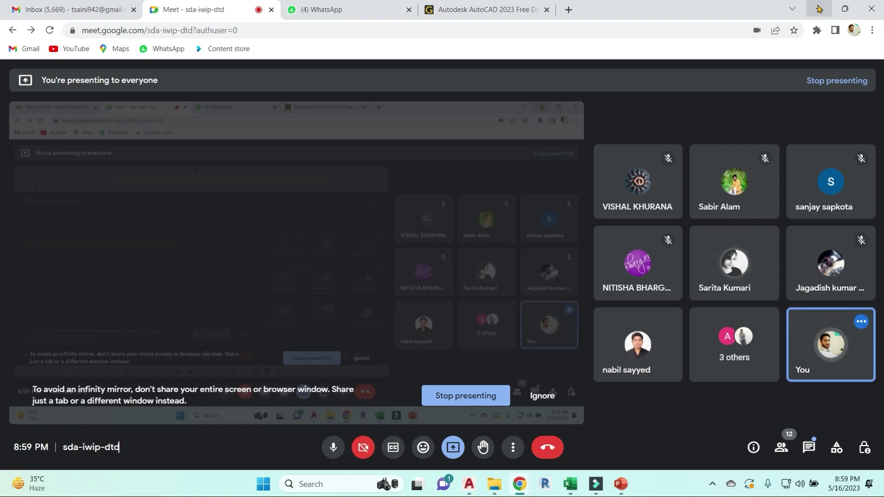
{"action": "left_click", "coordinate": [568, 9]}
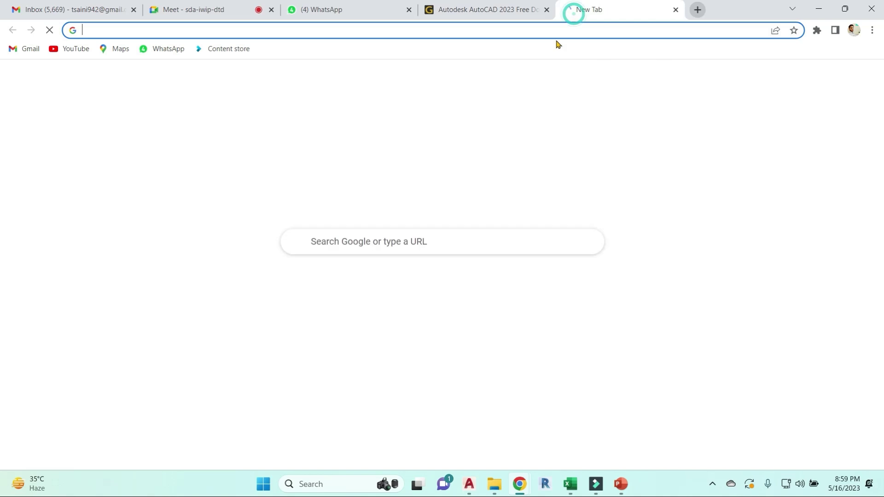
{"action": "left_click", "coordinate": [397, 245]}
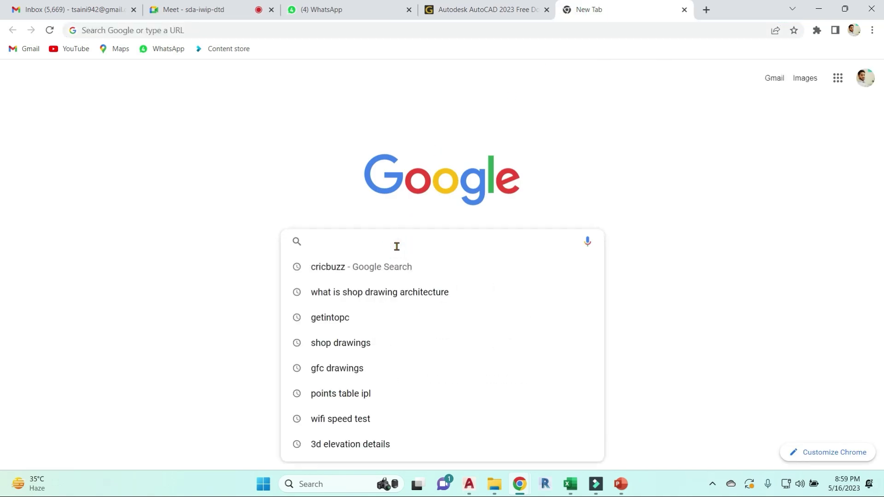
{"action": "type", "text": "SOFA STAN"}
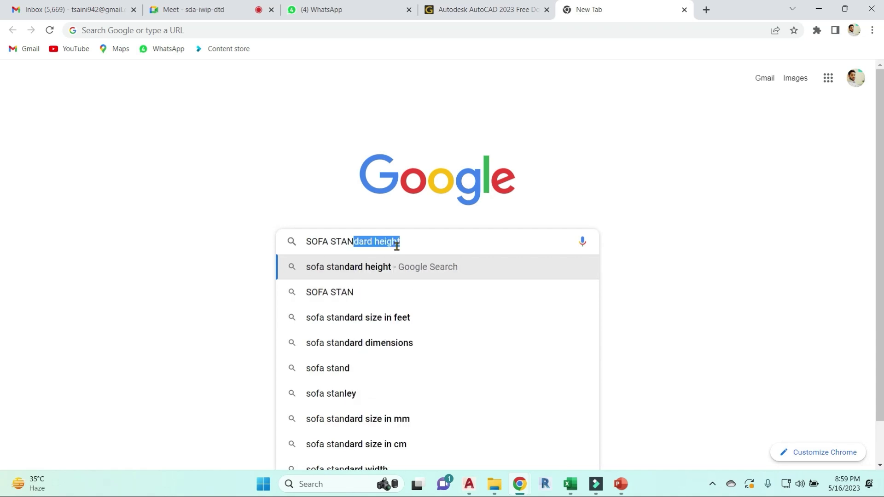
{"action": "type", "text": "DARD SI"}
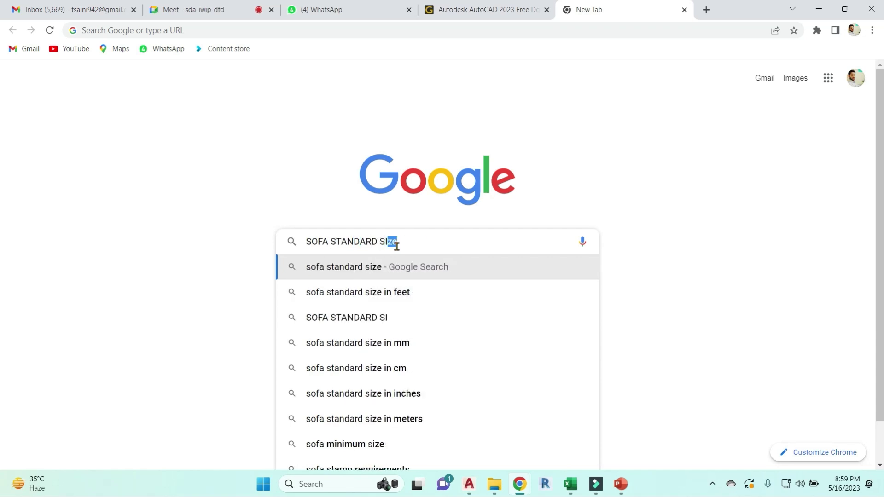
{"action": "type", "text": "ZE"}
{"action": "key", "text": "Return"}
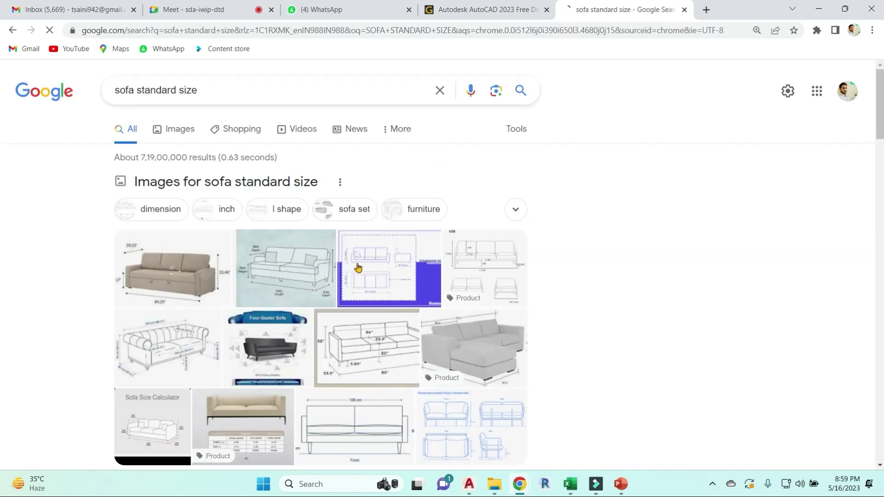
{"action": "left_click", "coordinate": [268, 268]}
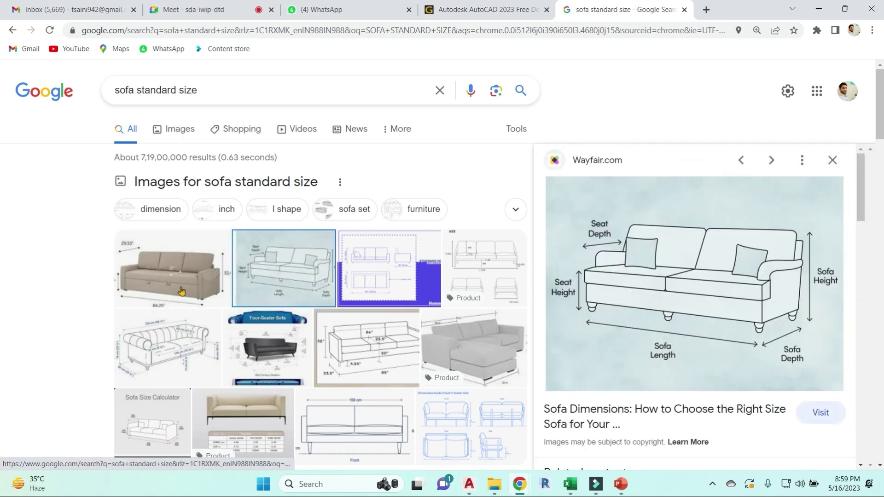
{"action": "left_click", "coordinate": [167, 259]}
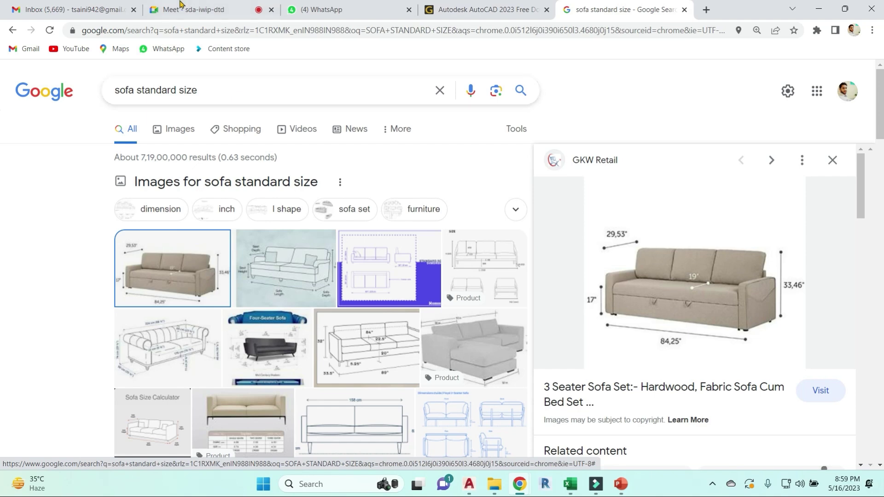
Search Google for "CEILING FAN" and browse the image results
{"action": "left_click_drag", "start_coordinate": [215, 90], "coordinate": [112, 99]}
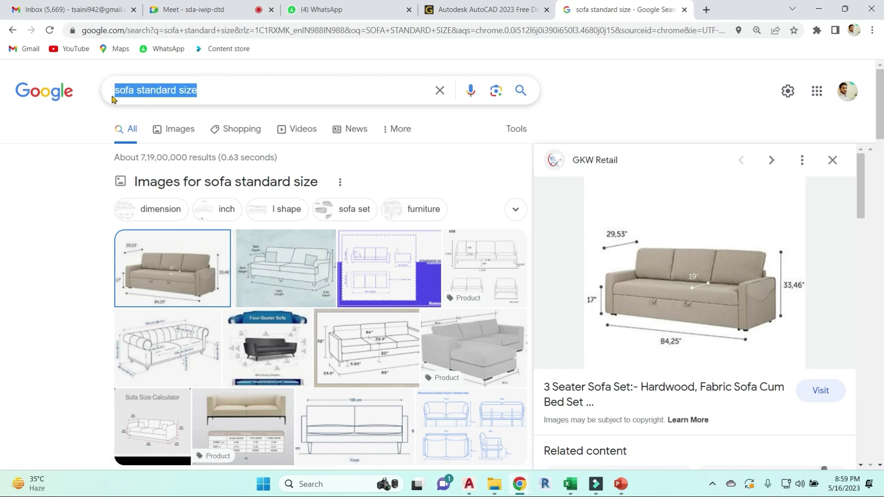
{"action": "type", "text": "FA"}
{"action": "key", "text": "BackSpace"}
{"action": "key", "text": "BackSpace"}
{"action": "type", "text": "CEILING FA"}
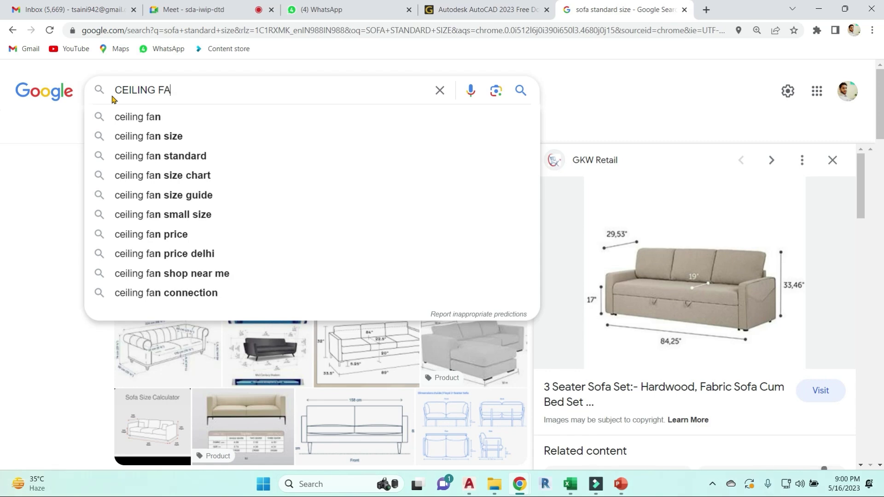
{"action": "type", "text": "N"}
{"action": "key", "text": "Return"}
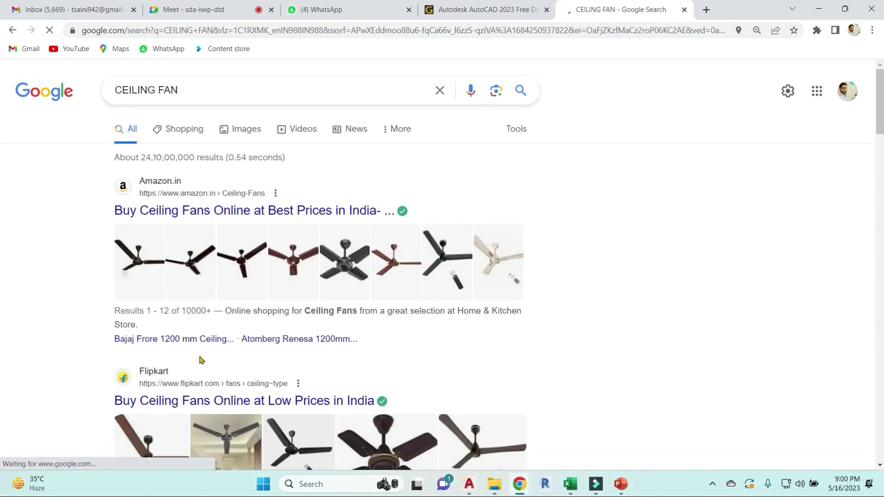
{"action": "left_click", "coordinate": [245, 130]}
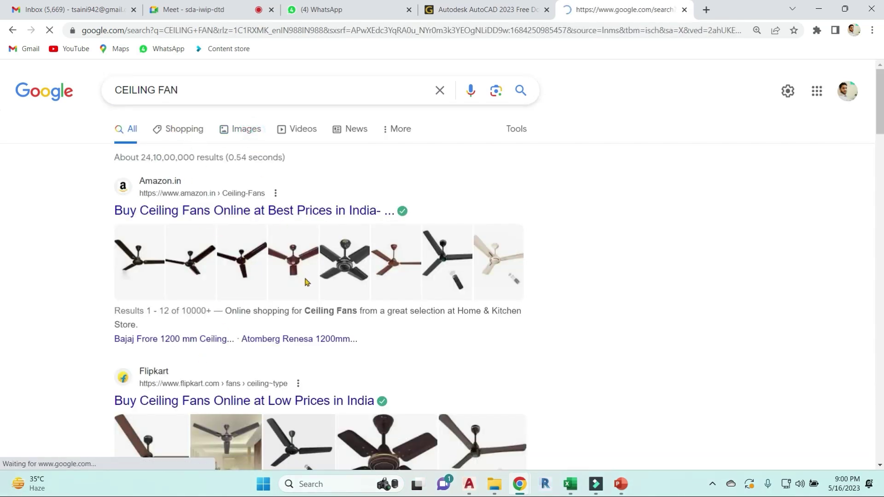
{"action": "scroll", "coordinate": [315, 300], "scroll_direction": "down", "scroll_amount": 6}
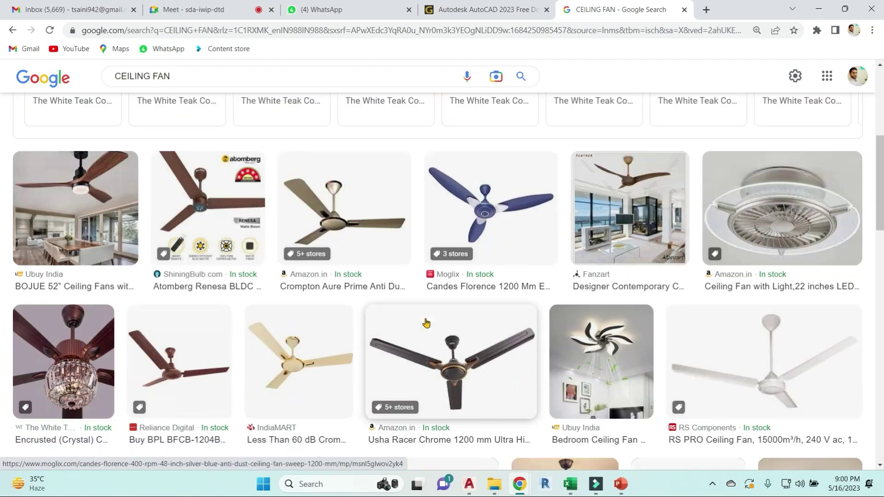
{"action": "scroll", "coordinate": [426, 323], "scroll_direction": "down", "scroll_amount": 7}
{"action": "scroll", "coordinate": [322, 211], "scroll_direction": "up", "scroll_amount": 10}
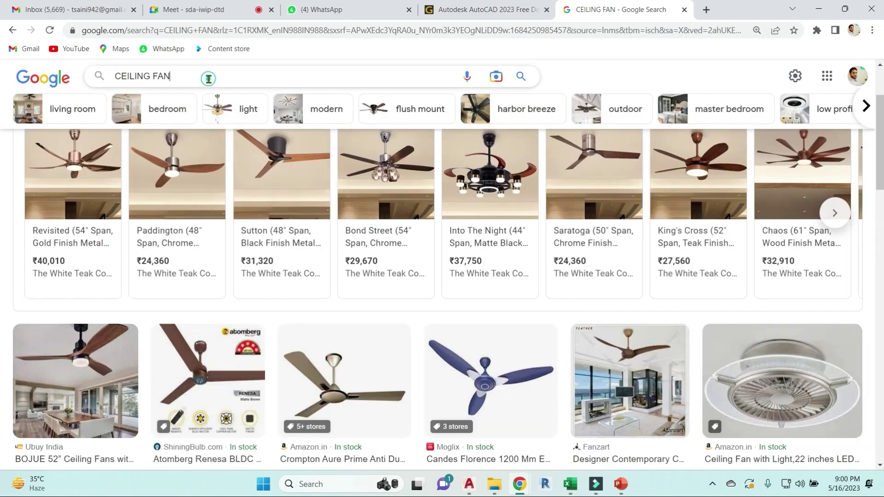
Refine the image search to "CEILING FAN SIZE" and view the Havells chart of blade spans by room area
{"action": "left_click", "coordinate": [207, 78]}
{"action": "type", "text": "SIZE"}
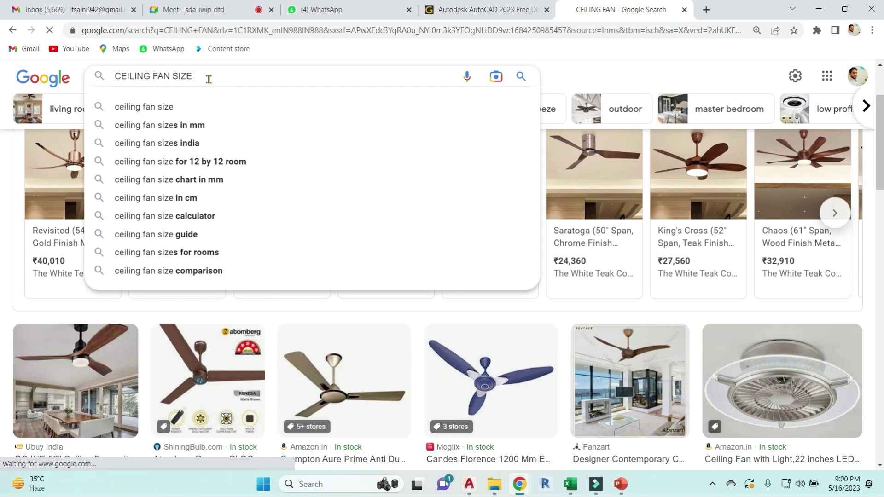
{"action": "key", "text": "Return"}
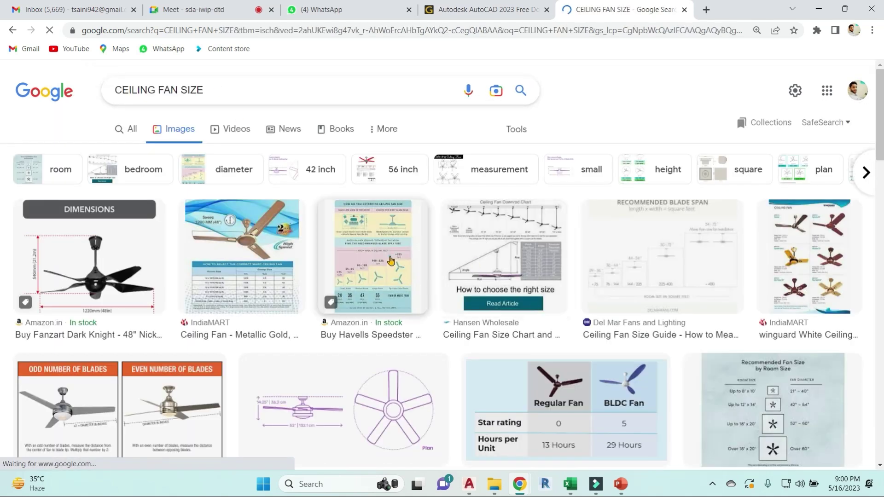
{"action": "left_click", "coordinate": [391, 261]}
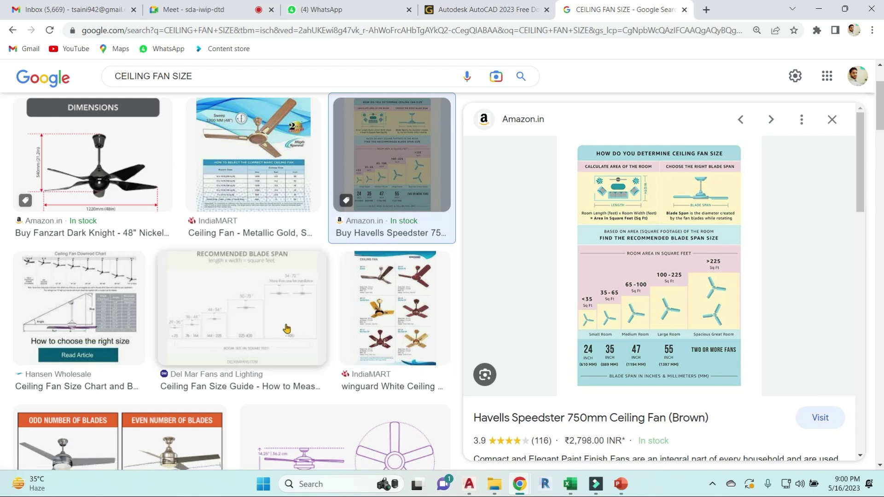
{"action": "scroll", "coordinate": [349, 340], "scroll_direction": "down", "scroll_amount": 2}
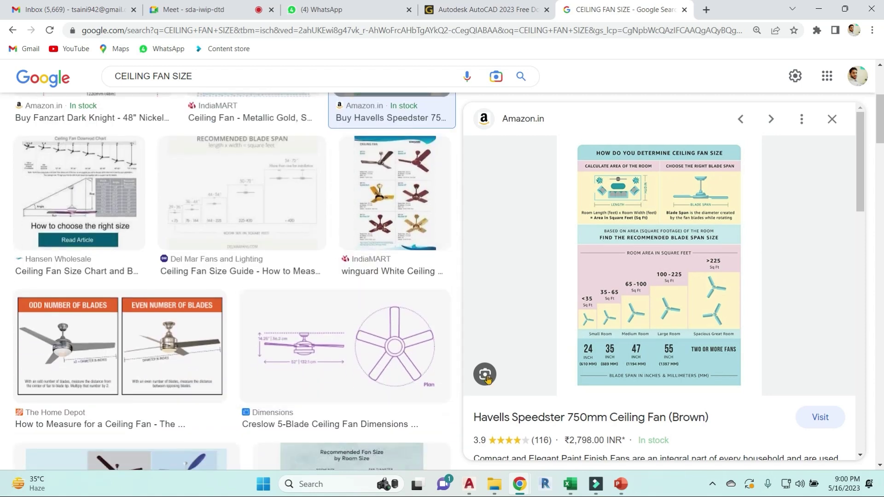
Return to the AutoCAD drawing and examine the C1 and C2 column footings in the footing plan
{"action": "double_click", "coordinate": [755, 9]}
{"action": "left_click", "coordinate": [803, 31]}
{"action": "scroll", "coordinate": [489, 307], "scroll_direction": "up", "scroll_amount": 2}
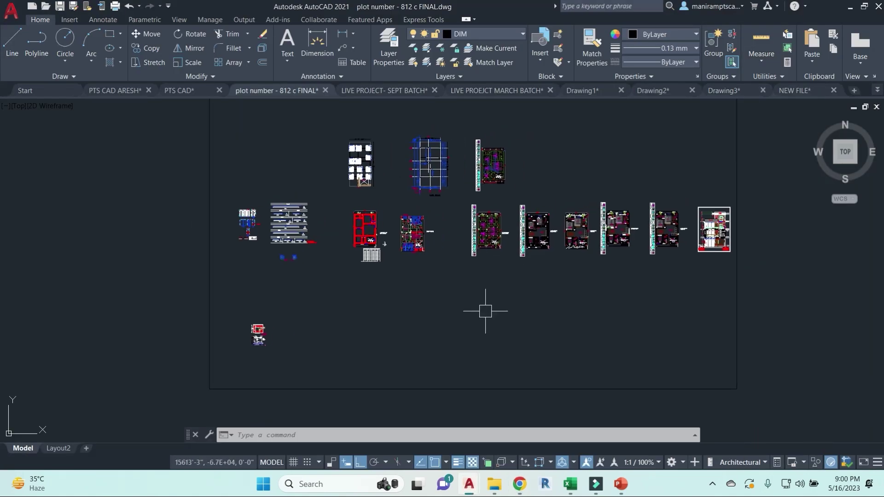
{"action": "middle_click_drag", "start_coordinate": [544, 163], "coordinate": [498, 228]}
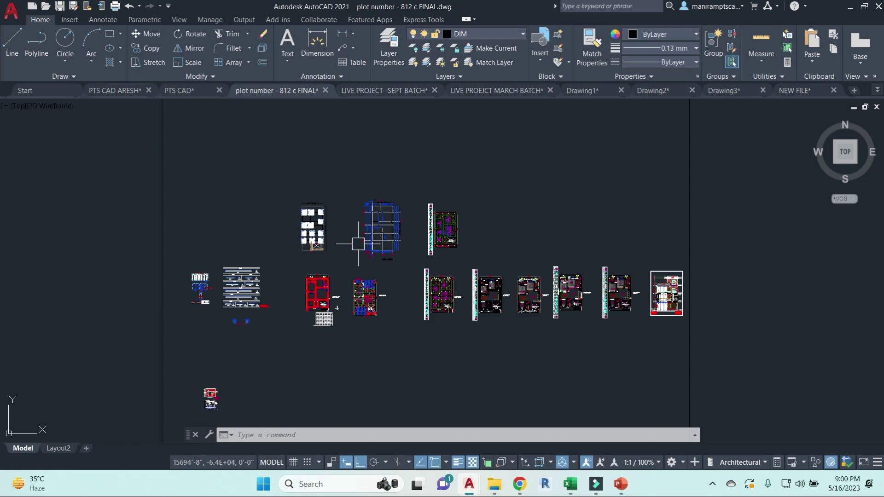
{"action": "scroll", "coordinate": [339, 230], "scroll_direction": "up", "scroll_amount": 10}
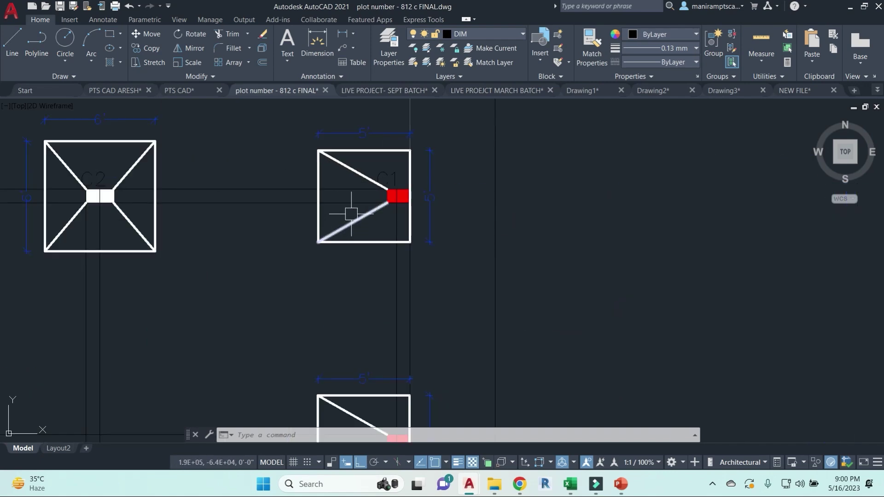
{"action": "scroll", "coordinate": [374, 240], "scroll_direction": "down", "scroll_amount": 3}
{"action": "scroll", "coordinate": [365, 187], "scroll_direction": "up", "scroll_amount": 5}
{"action": "scroll", "coordinate": [363, 289], "scroll_direction": "down", "scroll_amount": 8}
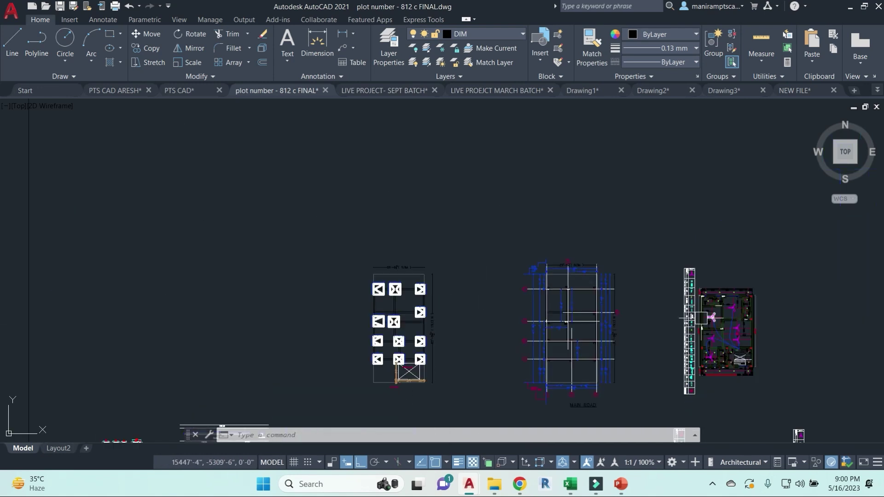
{"action": "middle_click_drag", "start_coordinate": [645, 329], "coordinate": [637, 278]}
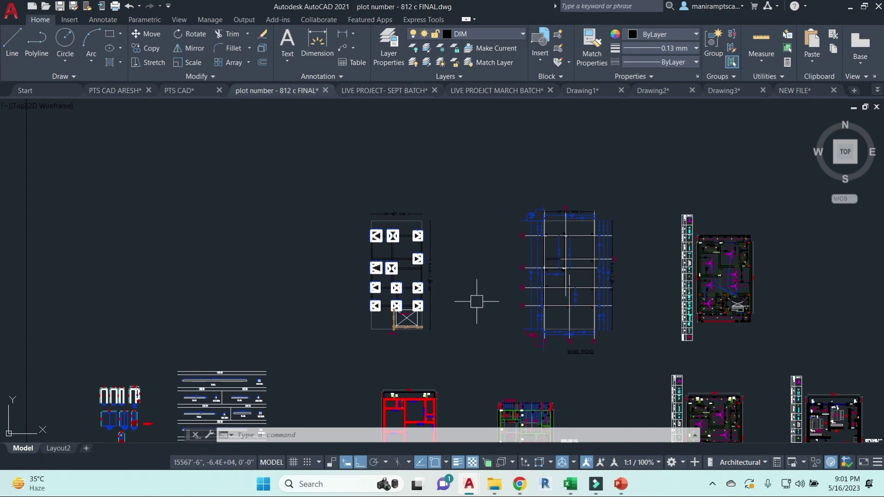
Switch to Chrome and check the Gmail inbox for the course e-mails
{"action": "left_click", "coordinate": [414, 374]}
{"action": "left_click", "coordinate": [115, 9]}
{"action": "left_click", "coordinate": [58, 157]}
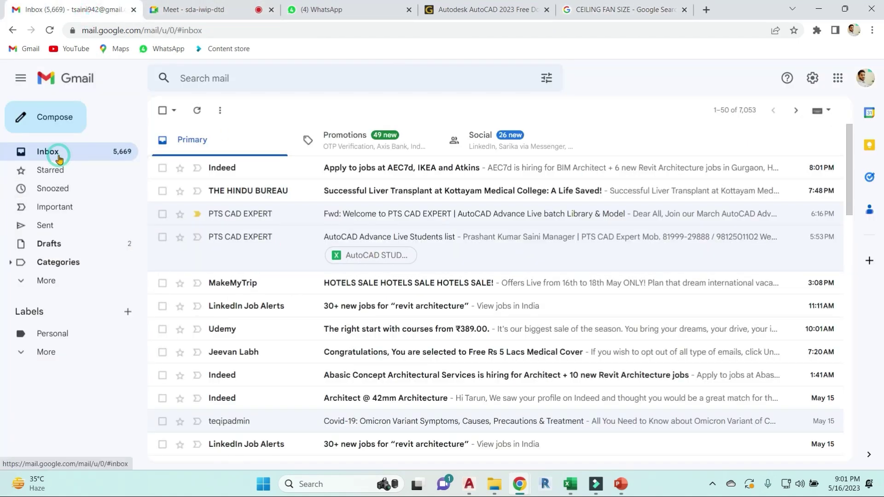
Go back to the Google Meet call and mute the microphone
{"action": "left_click", "coordinate": [194, 10]}
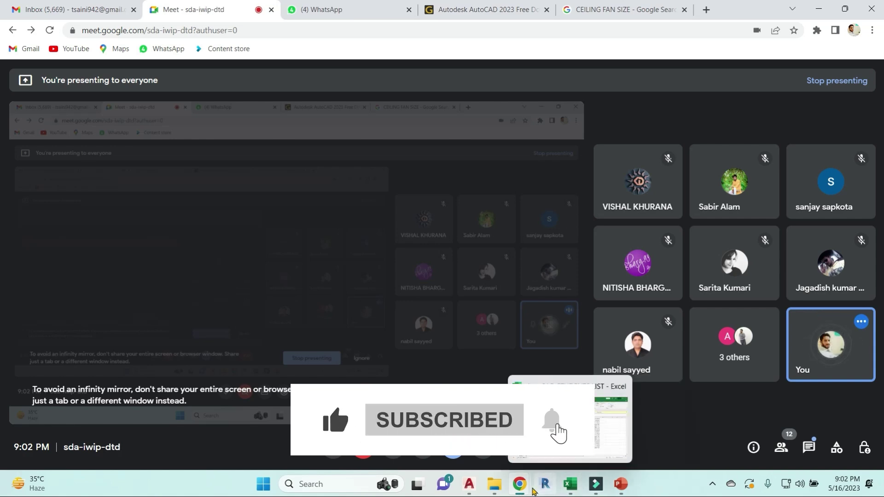
{"action": "mouse_move", "coordinate": [469, 484]}
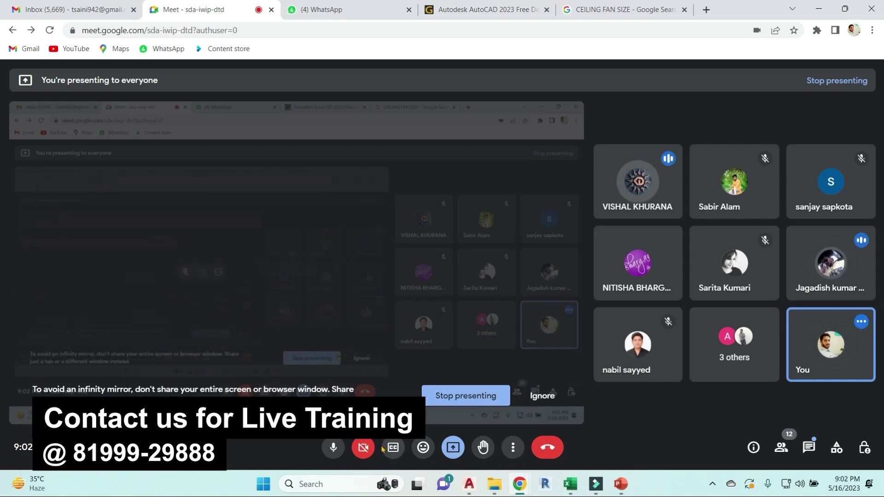
{"action": "key", "text": "ctrl+d"}
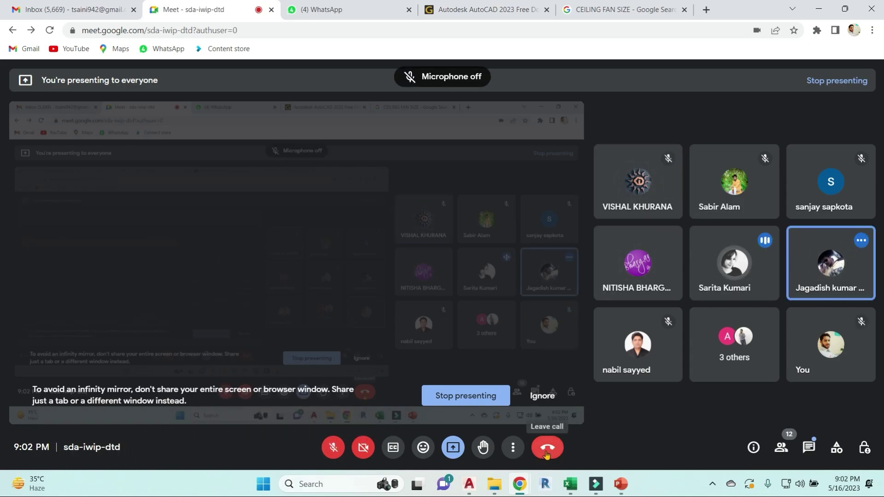